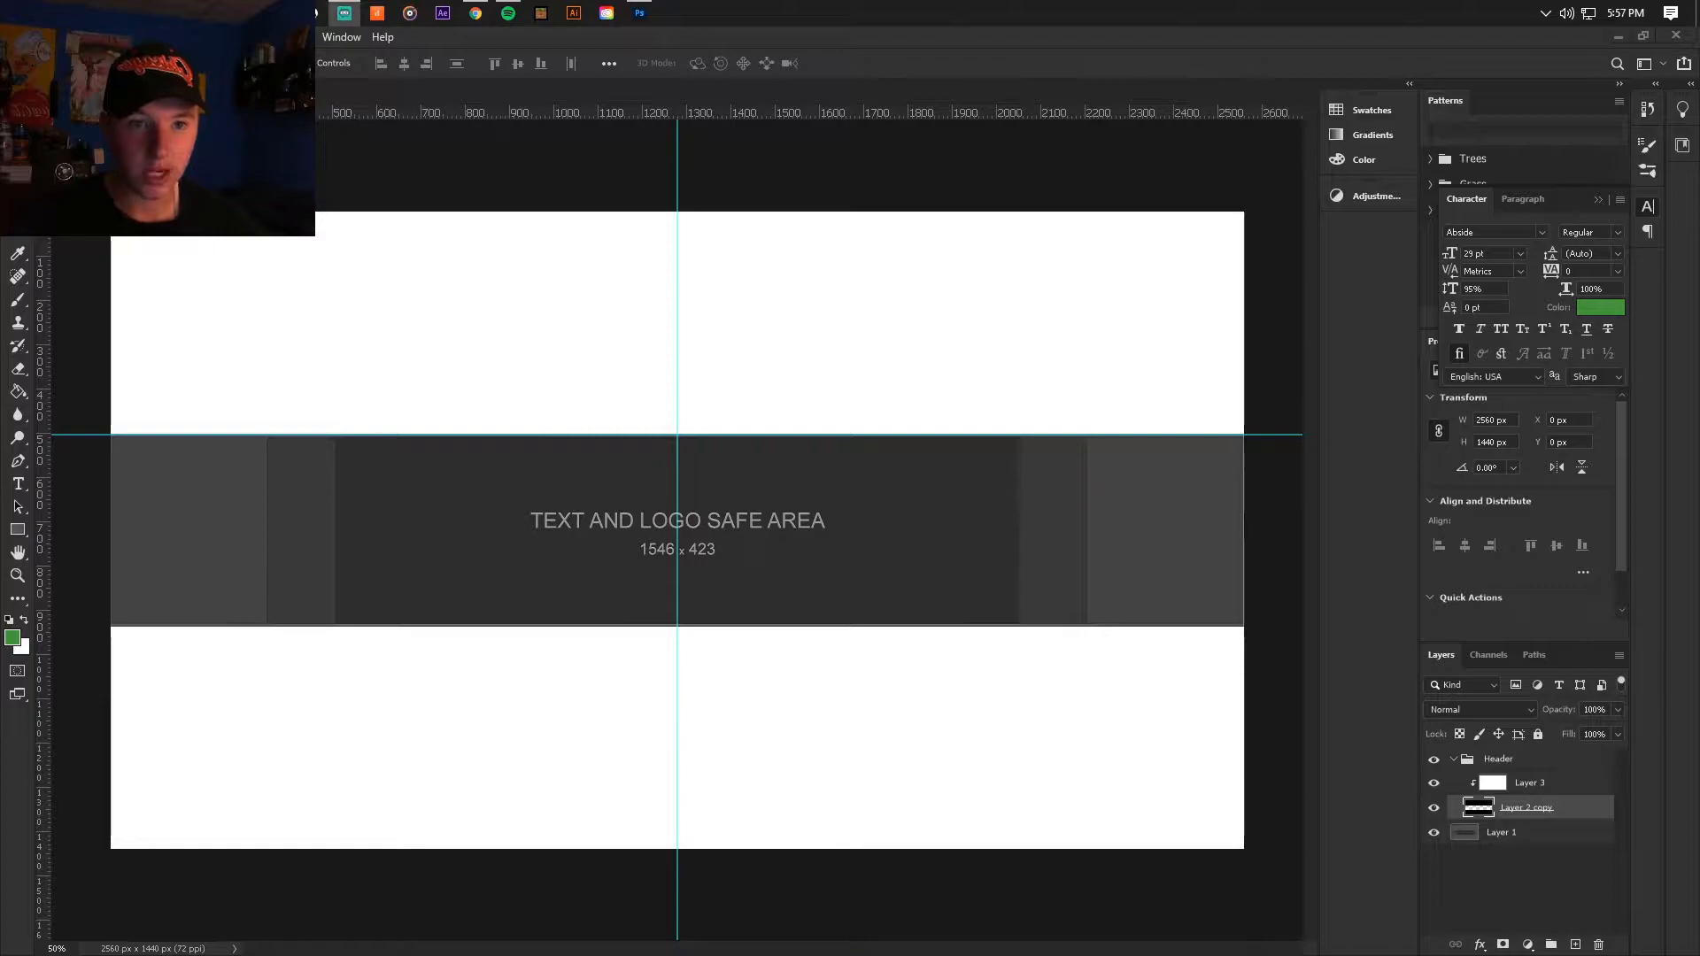
Step: Switch to Chrome, search for images of "yt banner template" and open a result showing the text and logo safe area
left_click(475, 12)
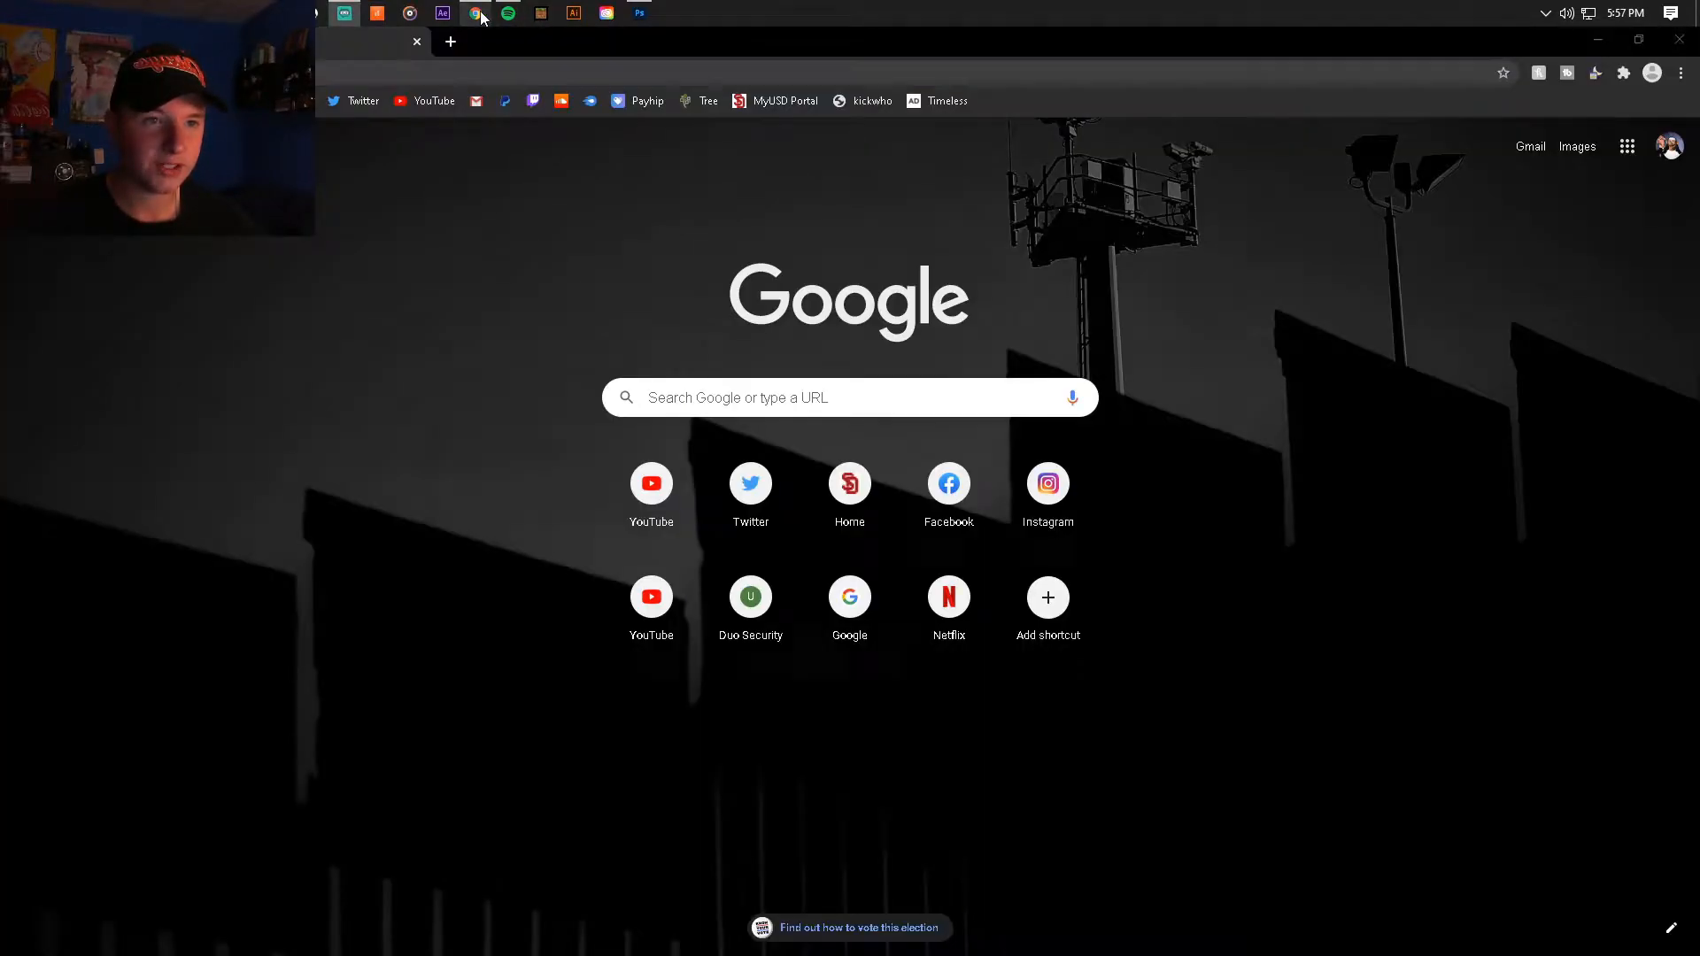
type("yt a")
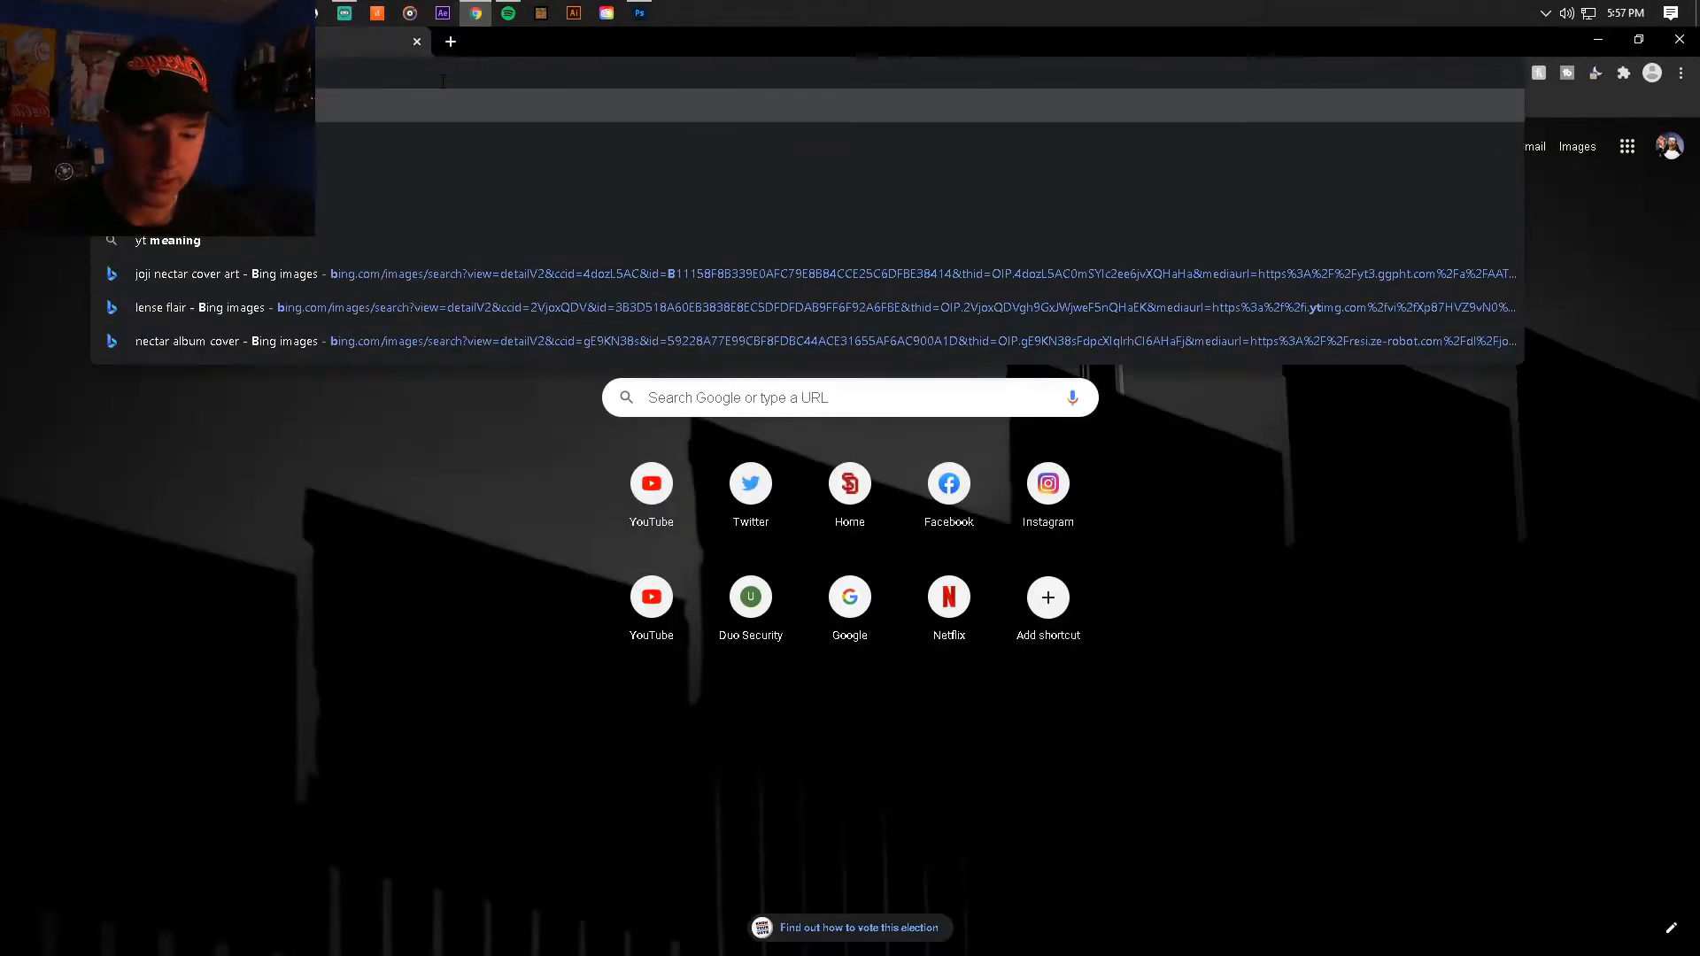
key("BackSpace")
type("banner temp")
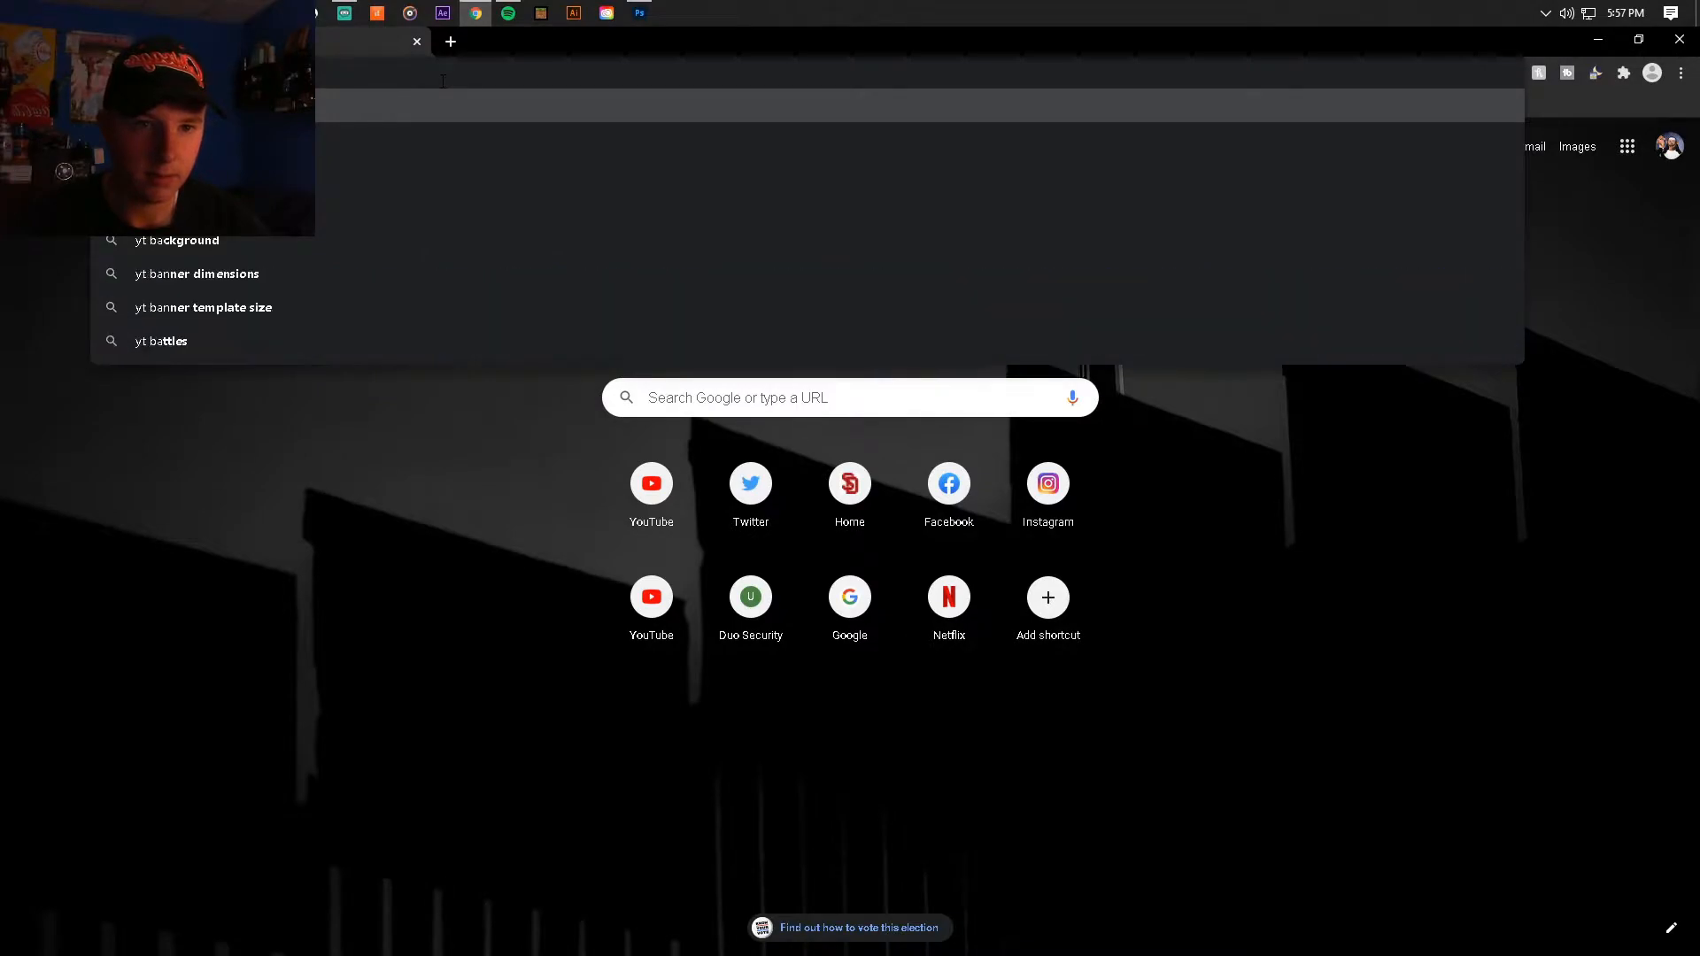
type("late")
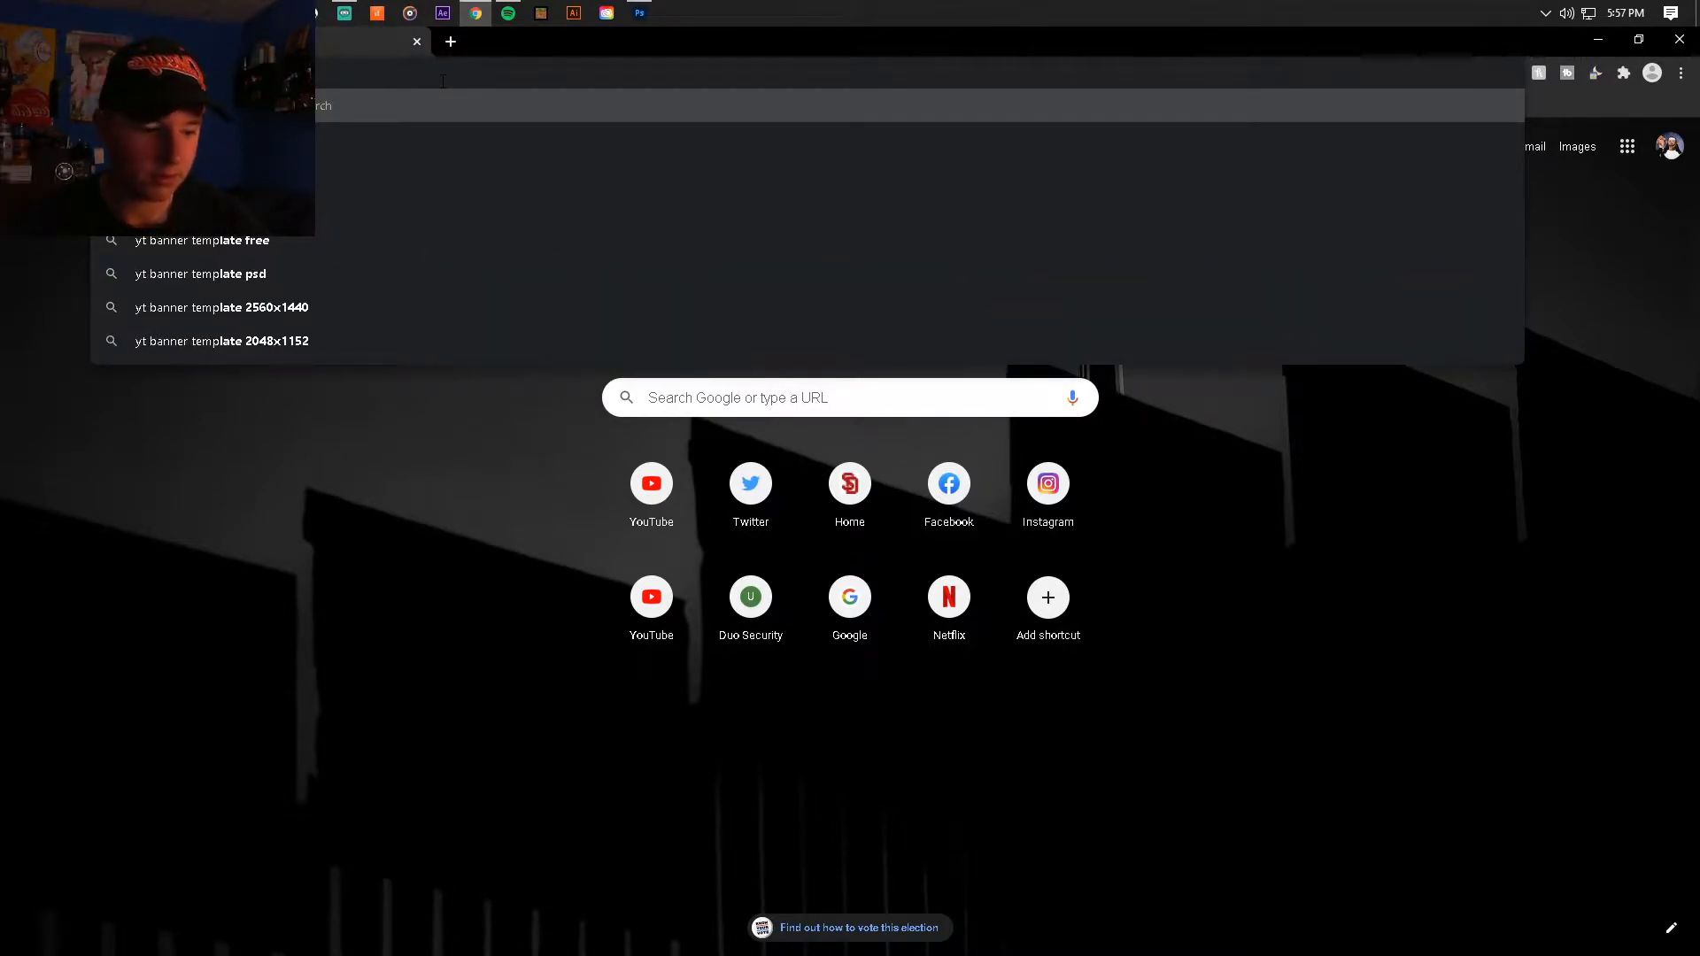
key("Return")
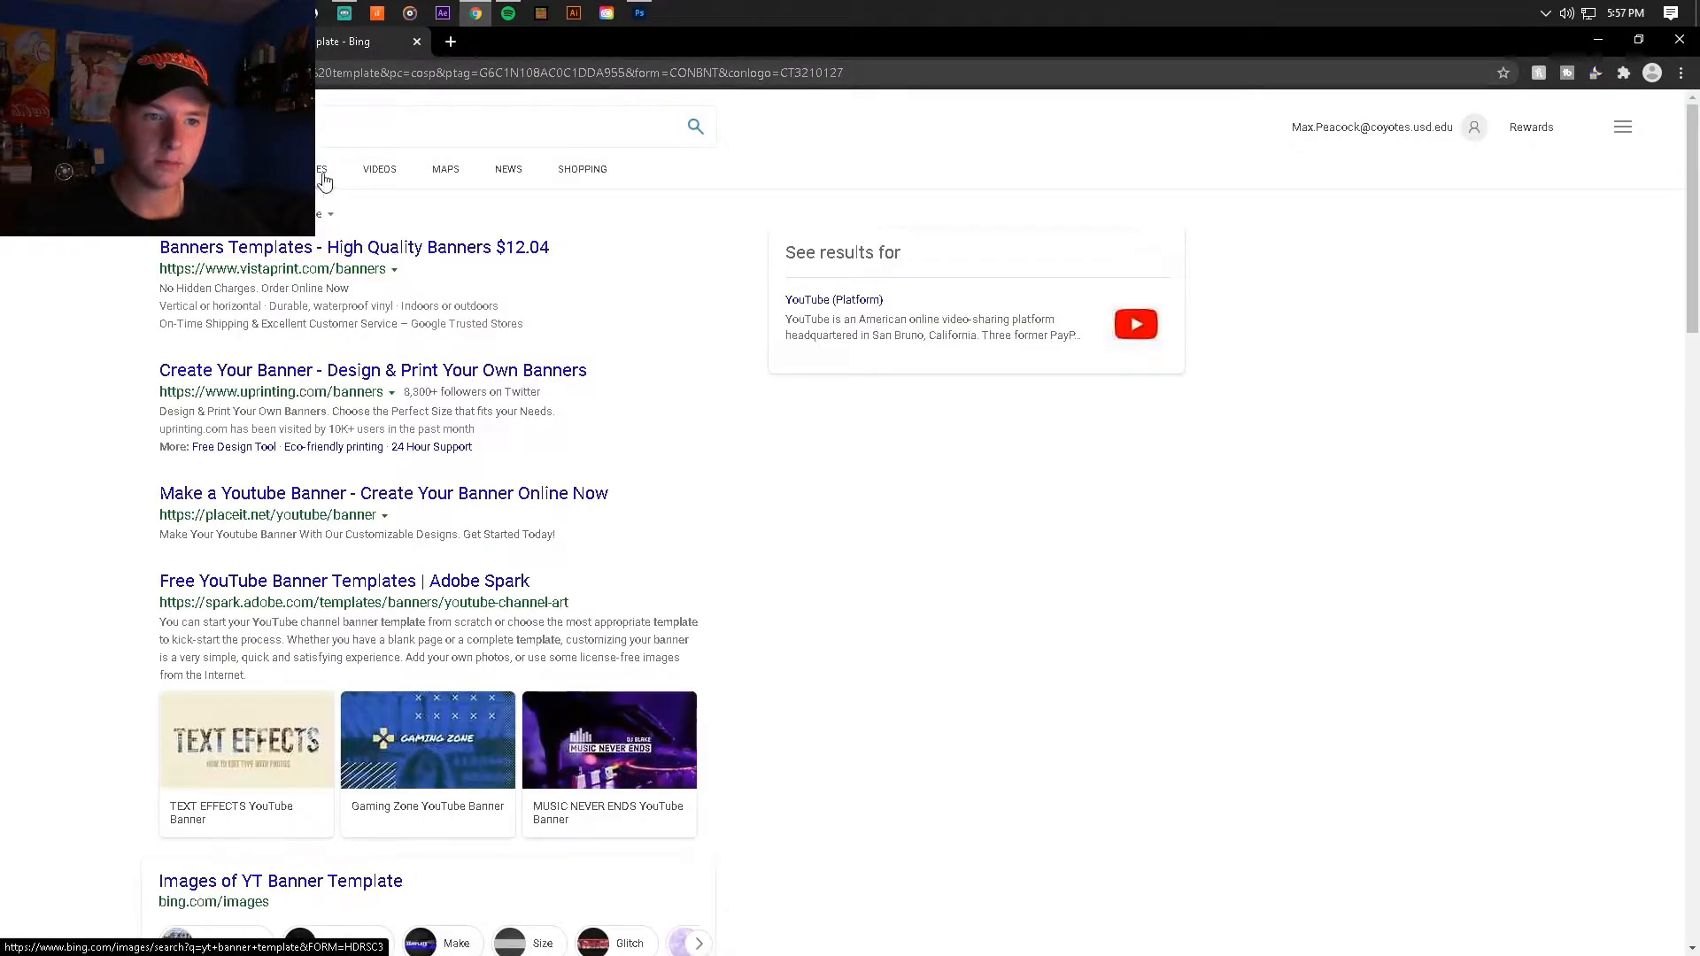
left_click(323, 177)
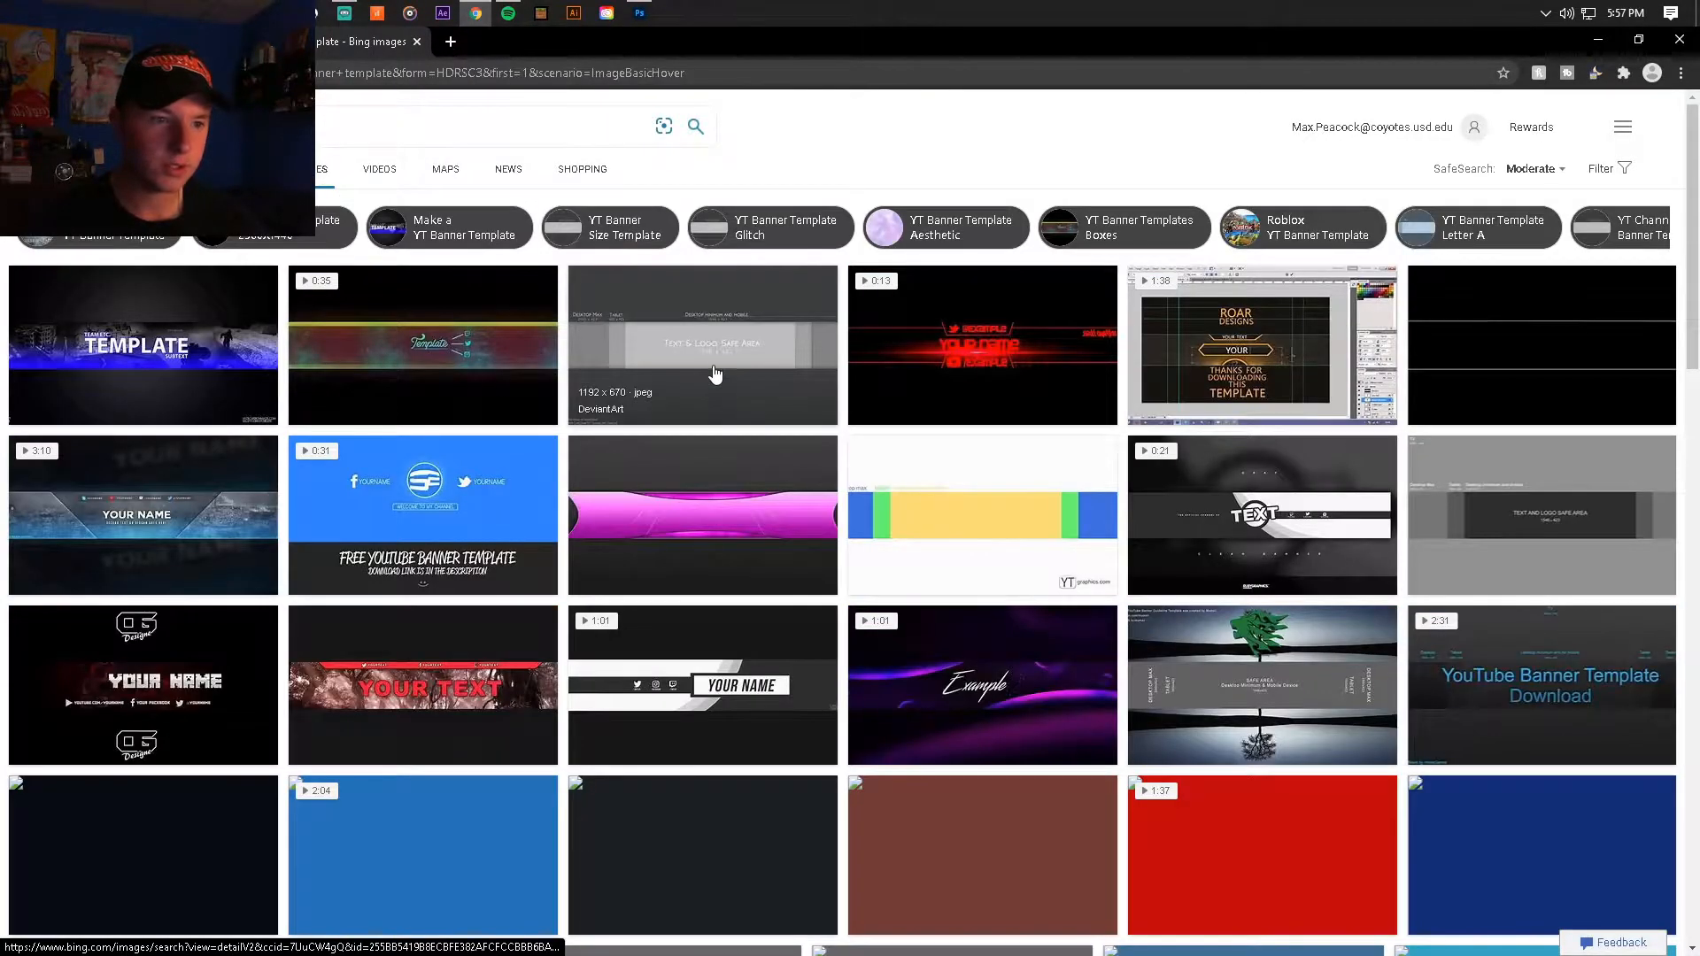
left_click(714, 374)
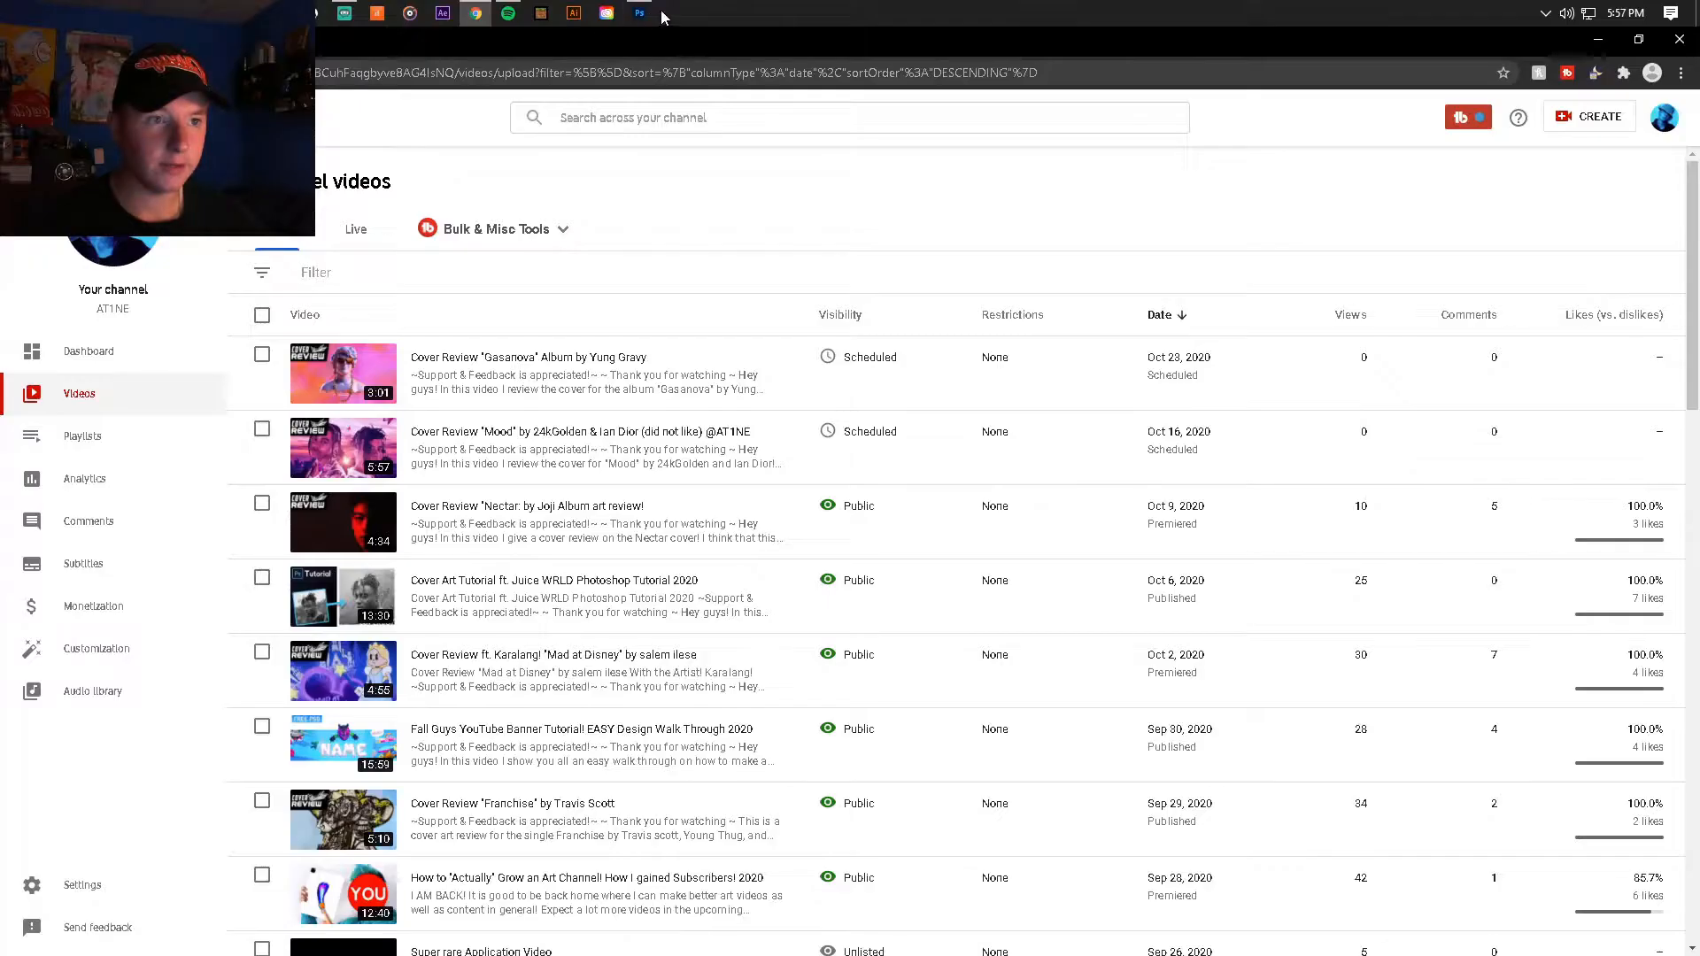
Step: Switch back to Photoshop and temporarily hide Layer 2 copy to inspect the full banner template beneath it
left_click(638, 14)
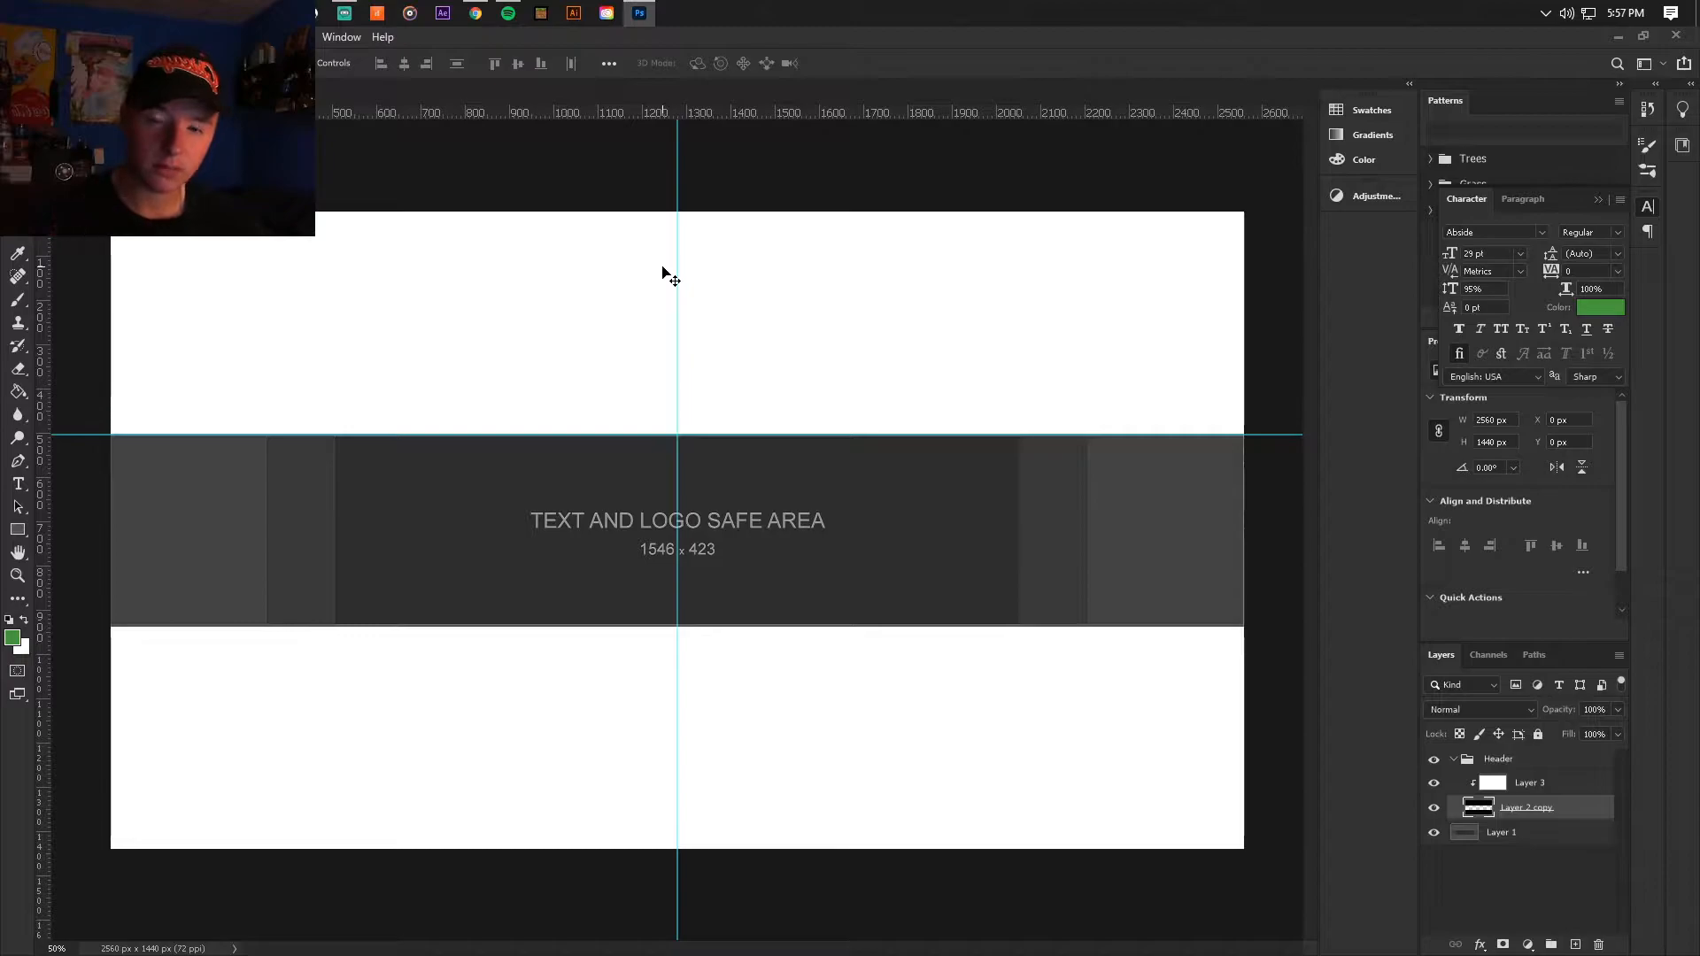
key("ctrl+minus")
key("ctrl+plus")
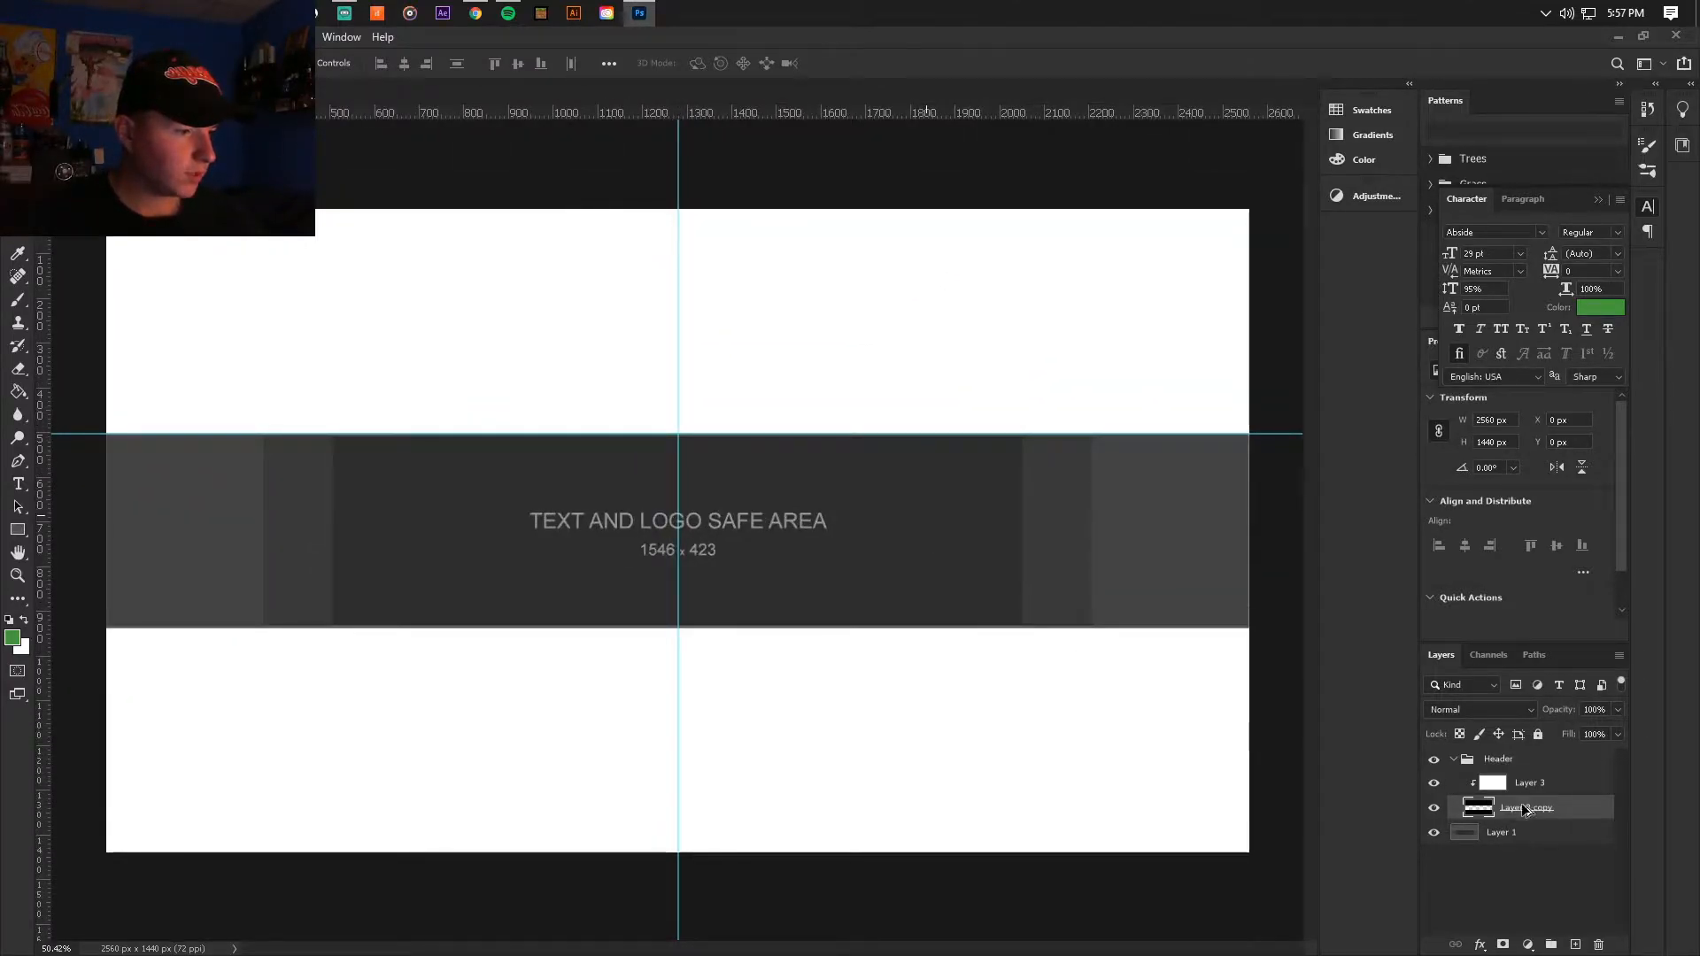
left_click(1435, 810)
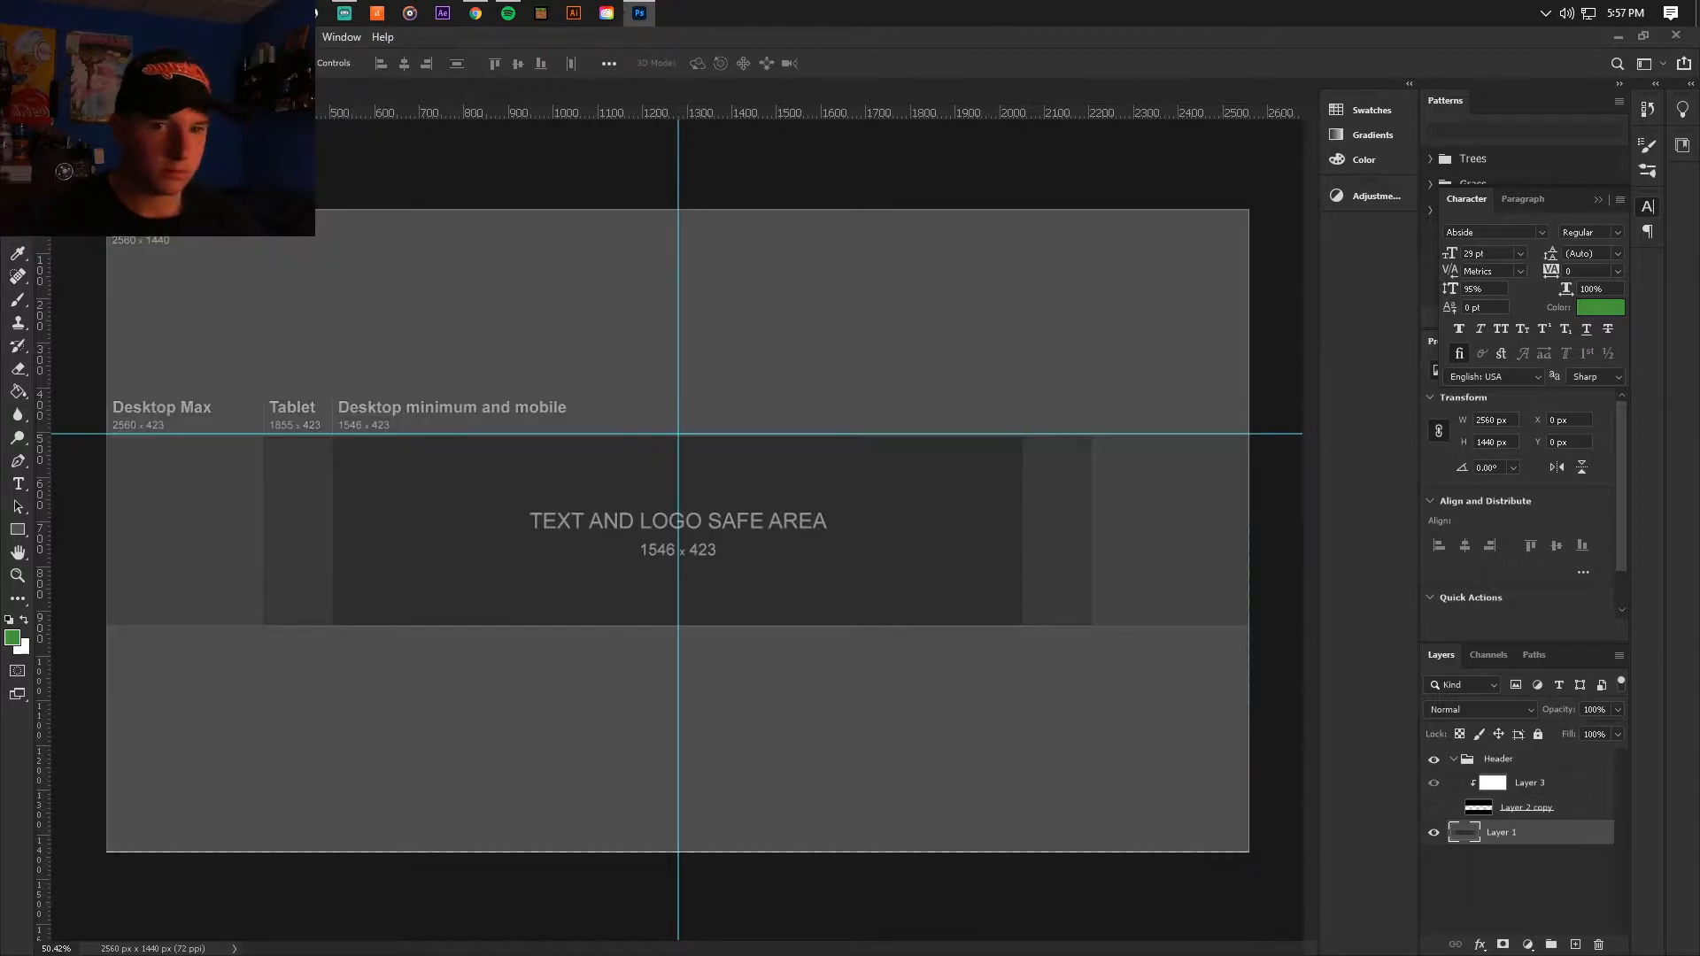
key("m")
left_click_drag(106, 210, 1275, 440)
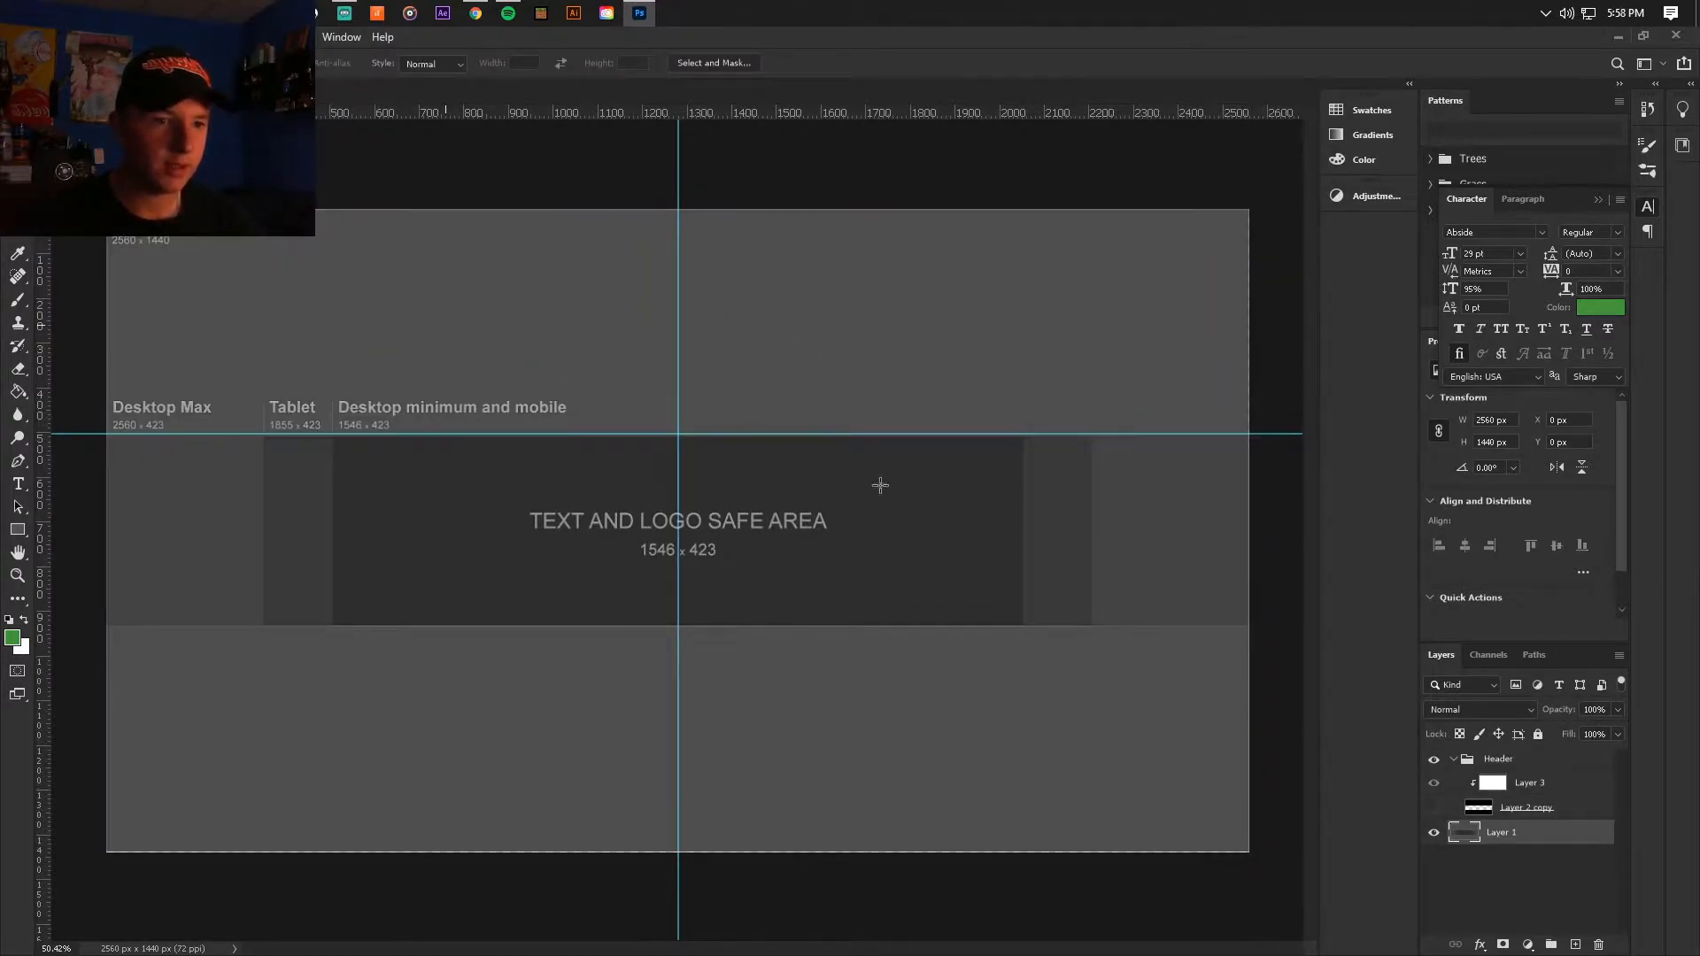
left_click(1435, 809)
Step: Add a new empty layer between Layer 2 copy and the template on Layer 1
left_click(1576, 945)
left_click_drag(1502, 836, 1512, 845)
left_click(1513, 842)
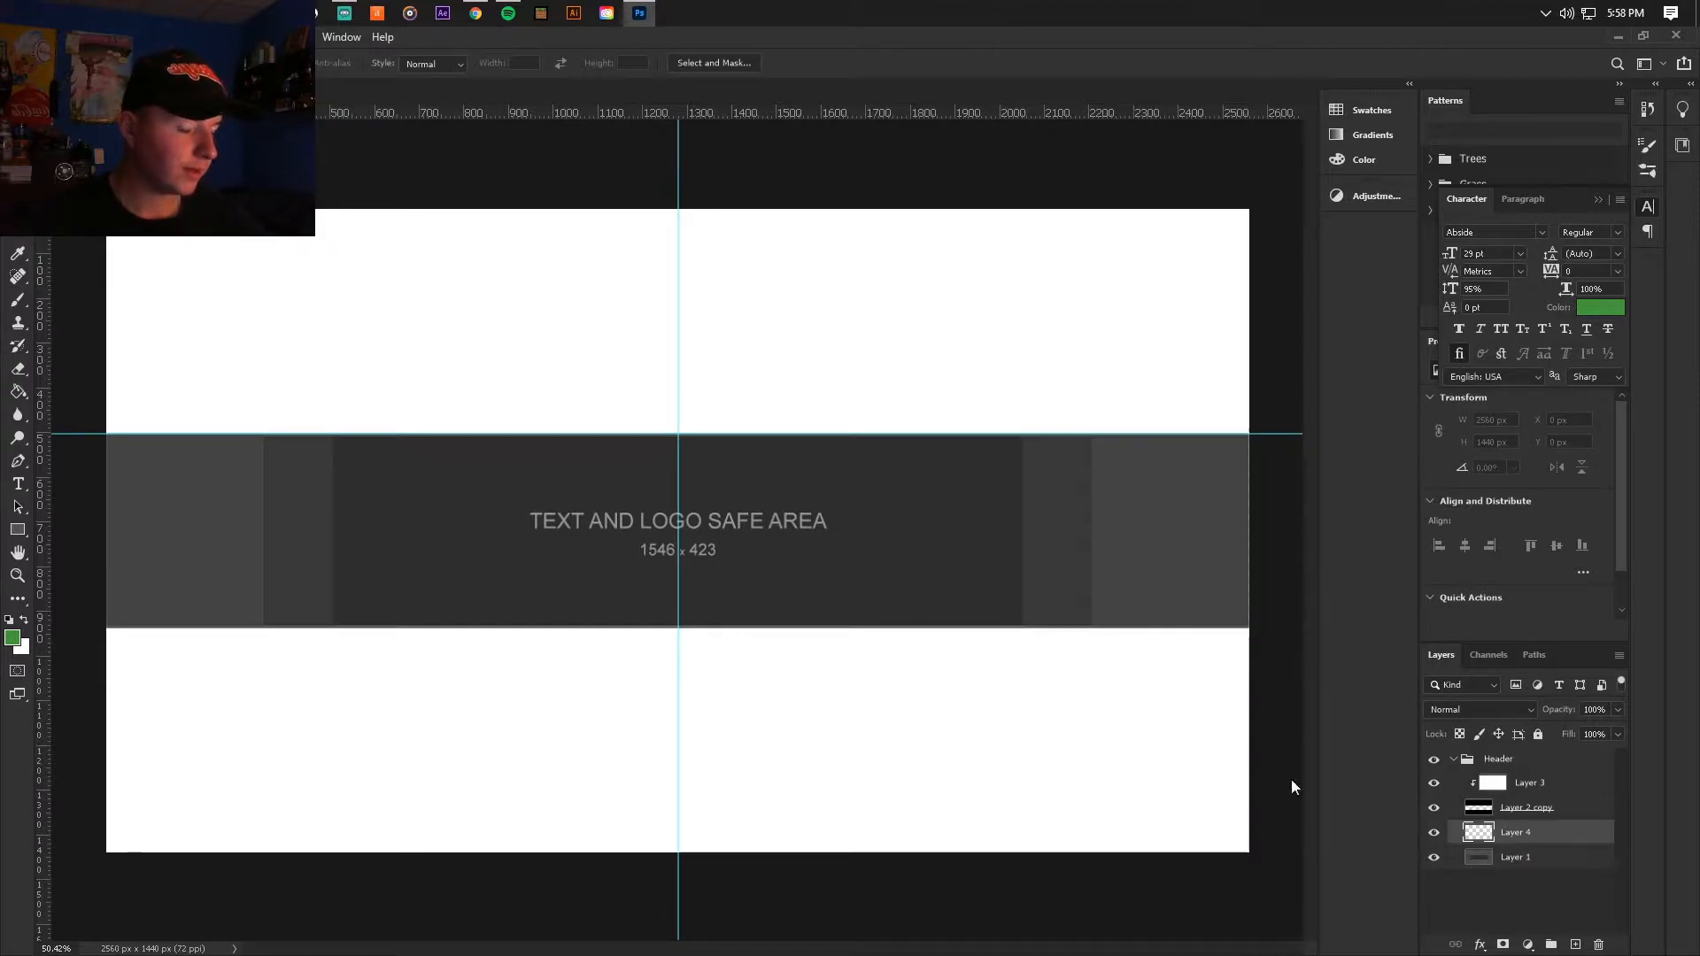
left_click(1434, 808)
left_click(1434, 808)
left_click(1434, 857)
left_click(1434, 857)
Step: Fill the new layer with the dark blue colour 2c3140 using the Paint Bucket
left_click(18, 393)
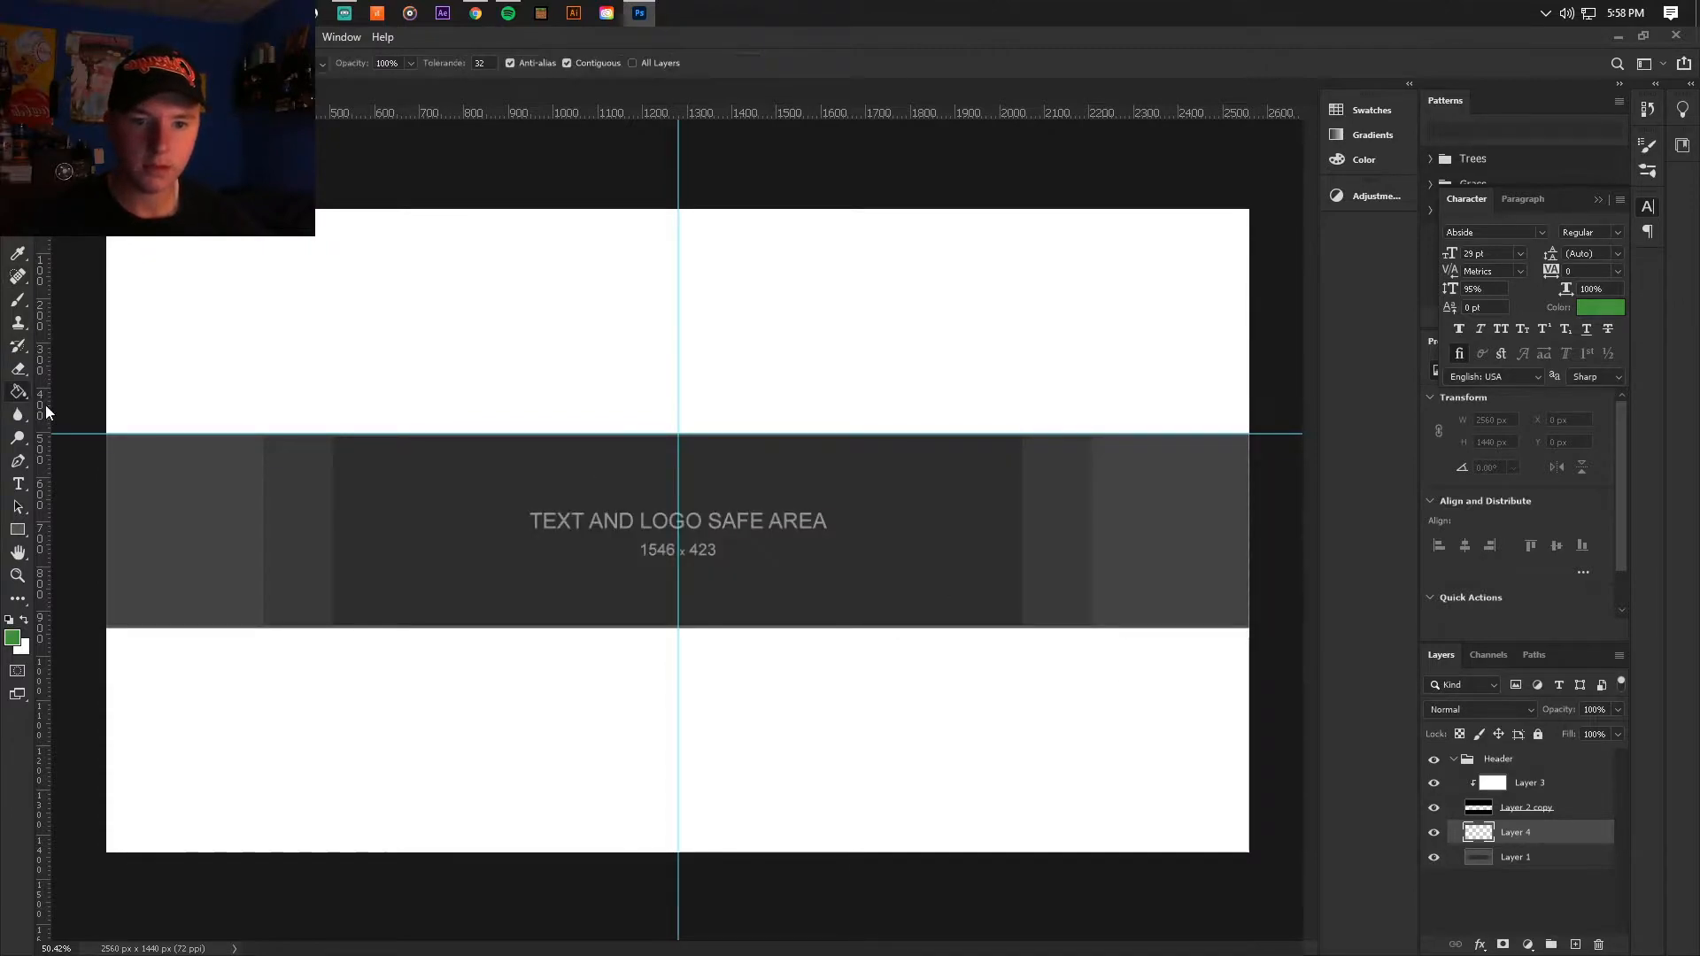
left_click(13, 635)
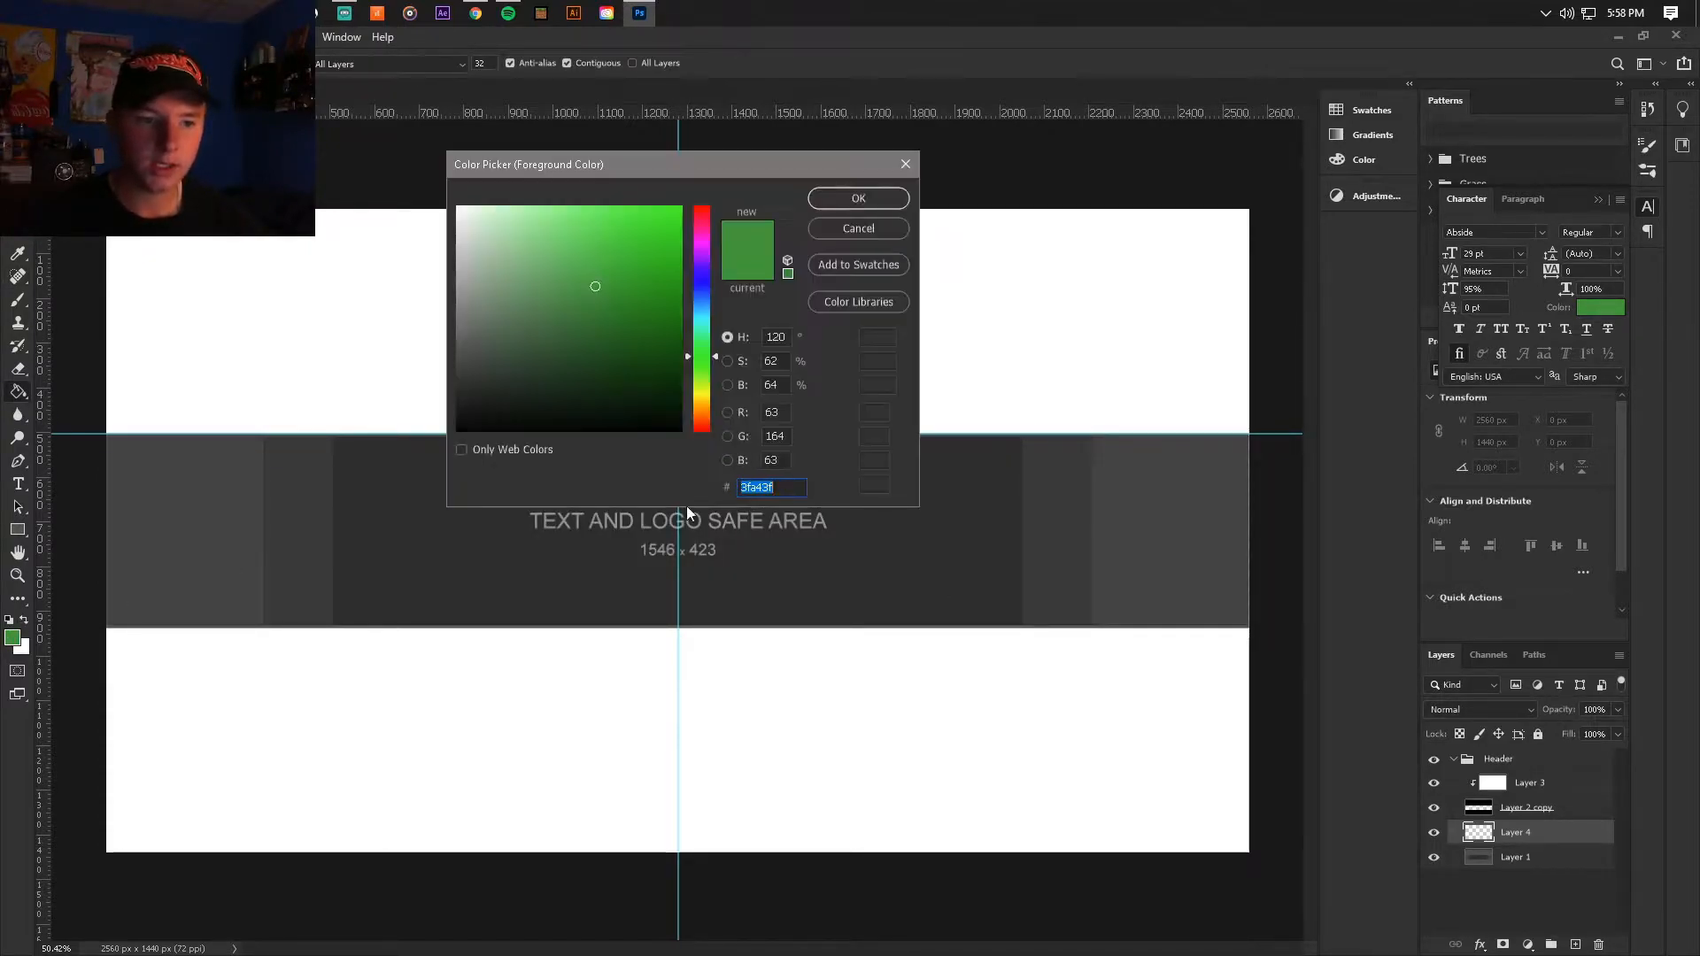
left_click(525, 374)
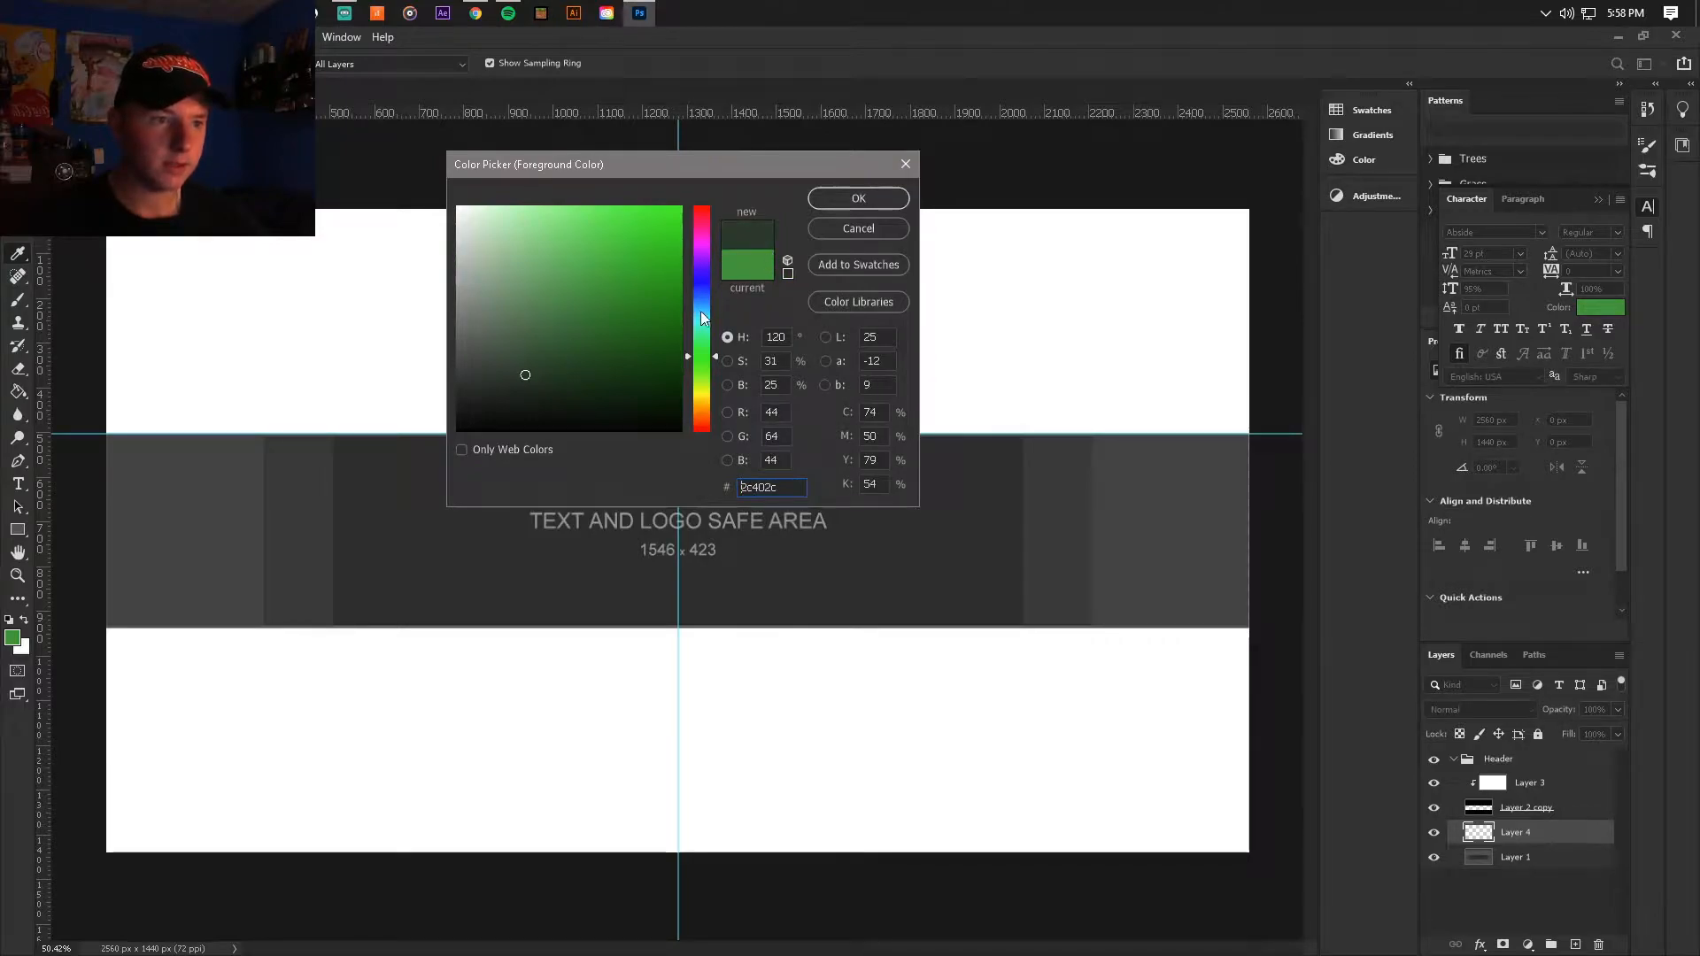
left_click_drag(701, 319, 702, 292)
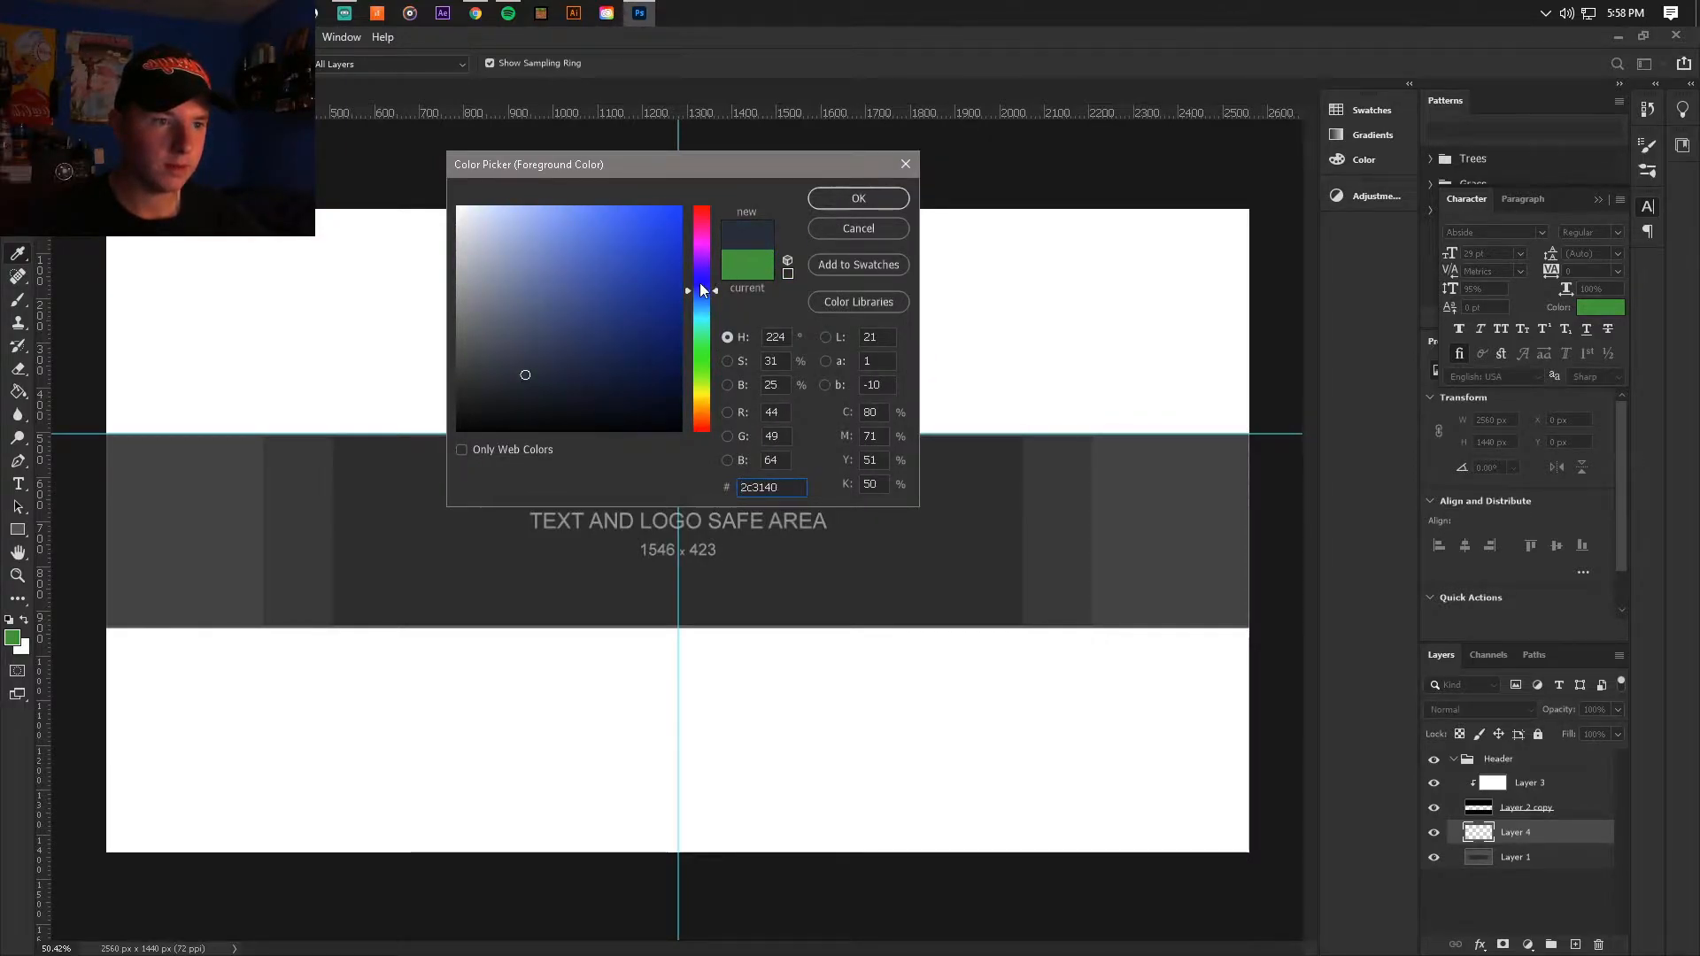
left_click(839, 200)
key("g")
left_click(799, 455)
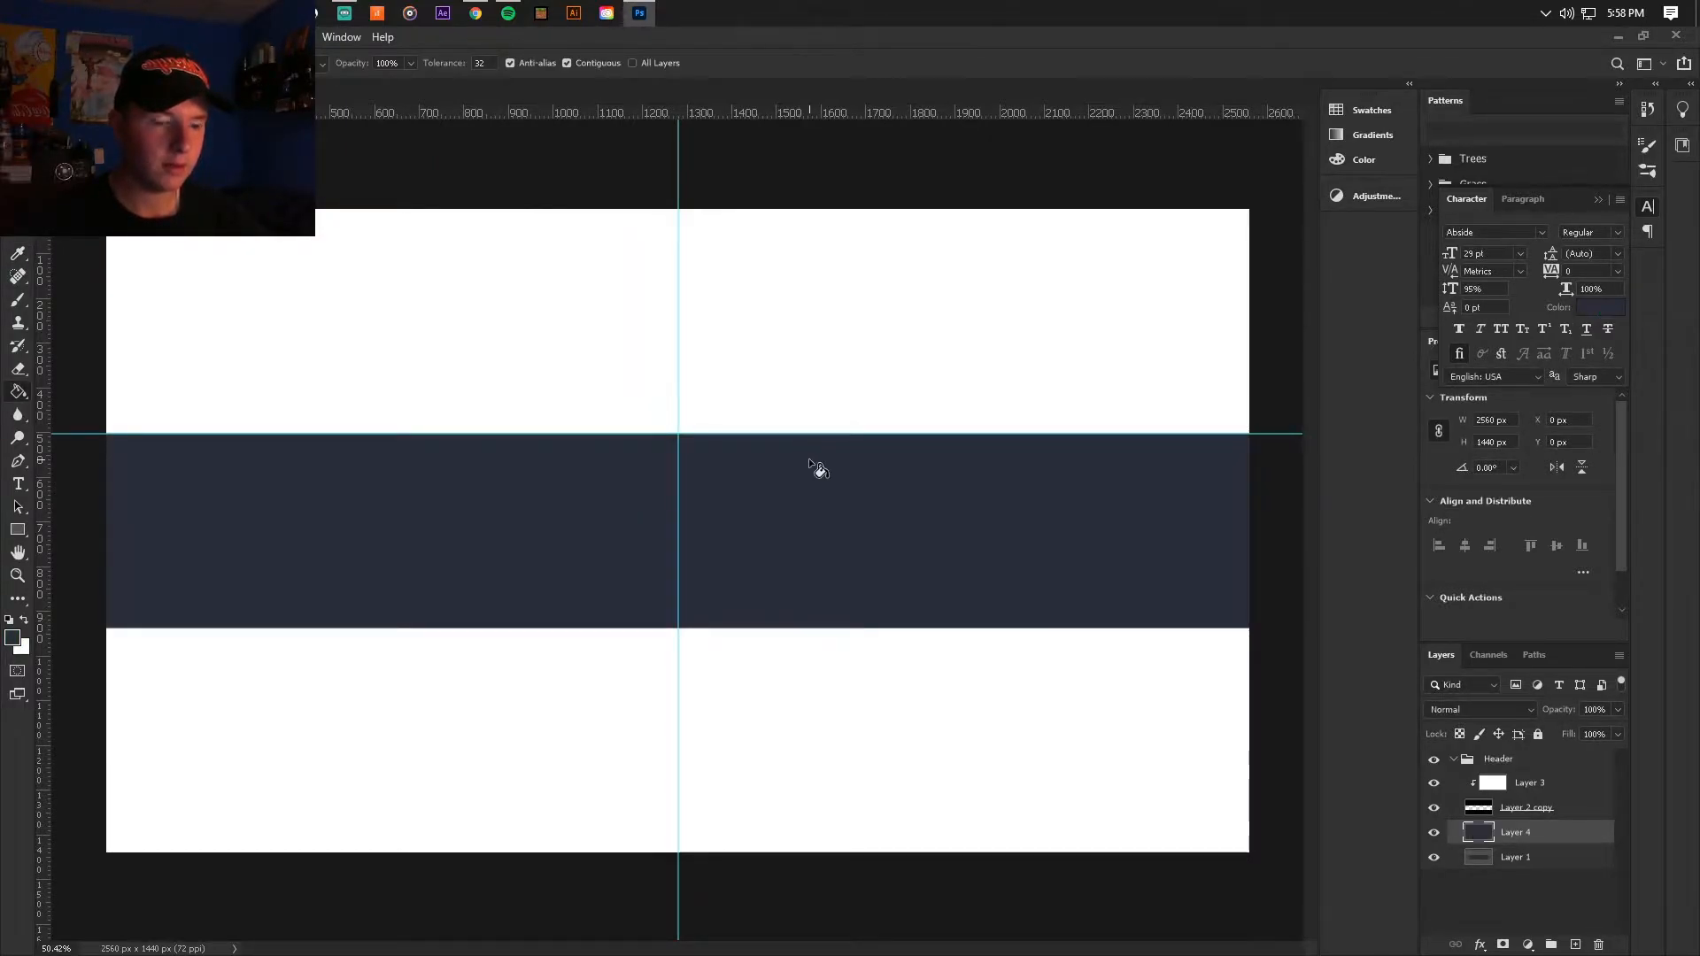
key("v")
left_click(37, 37)
left_click(65, 232)
left_click(472, 24)
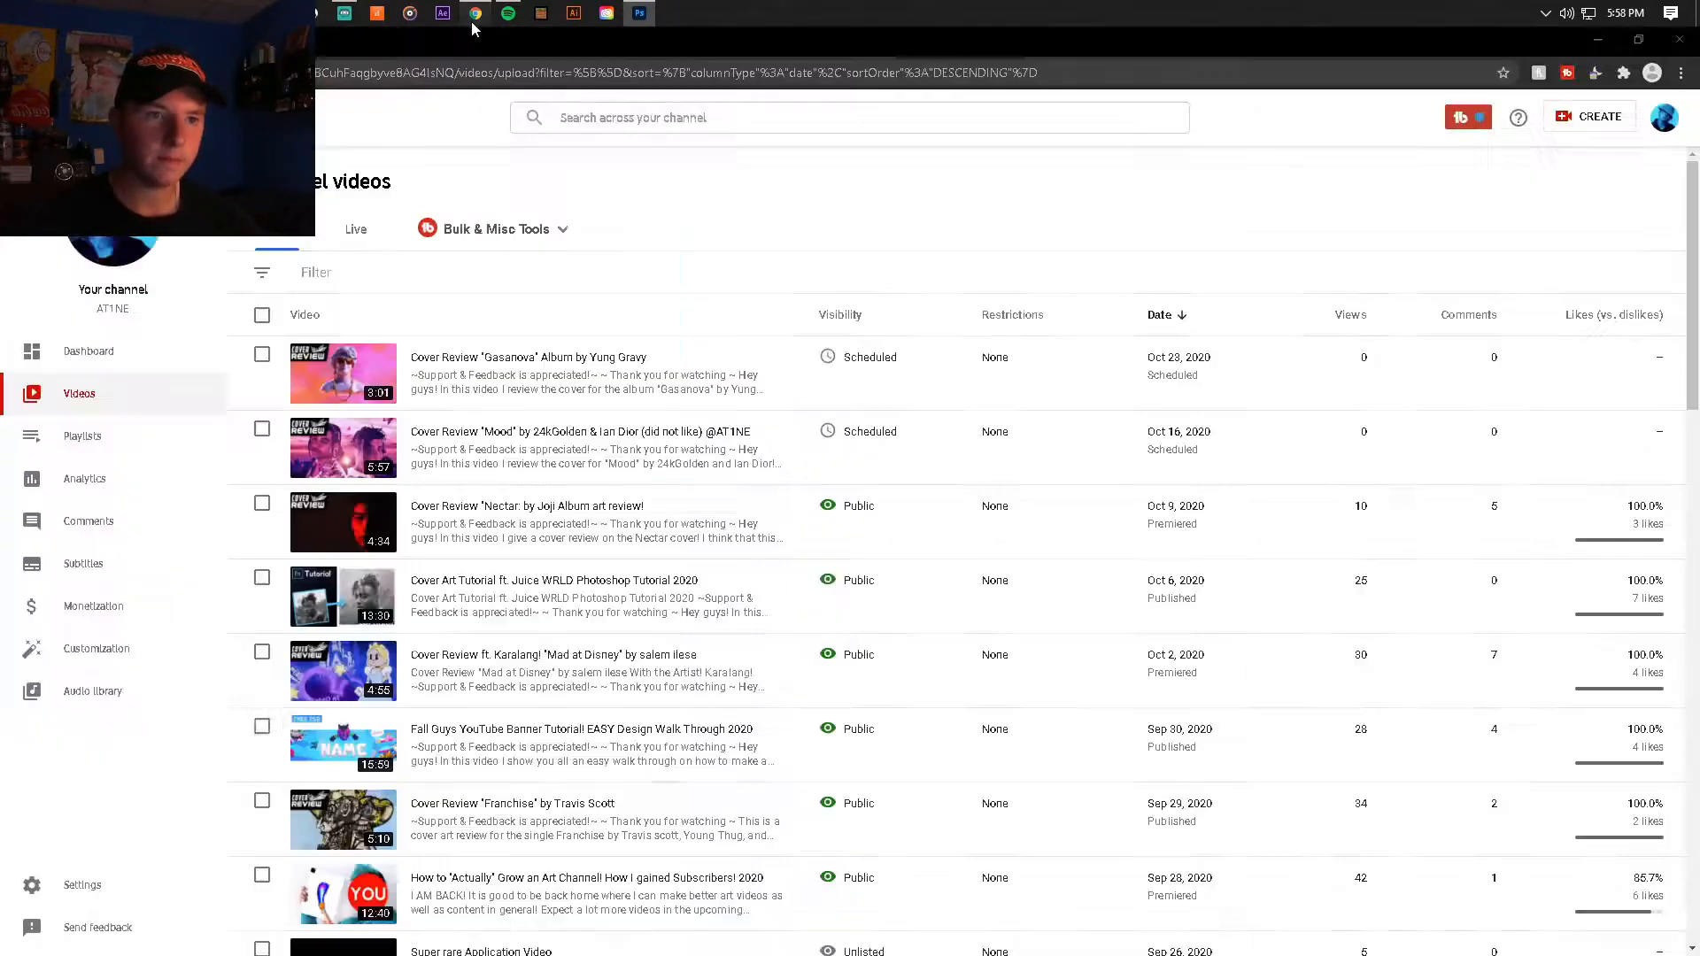
key("ctrl+t")
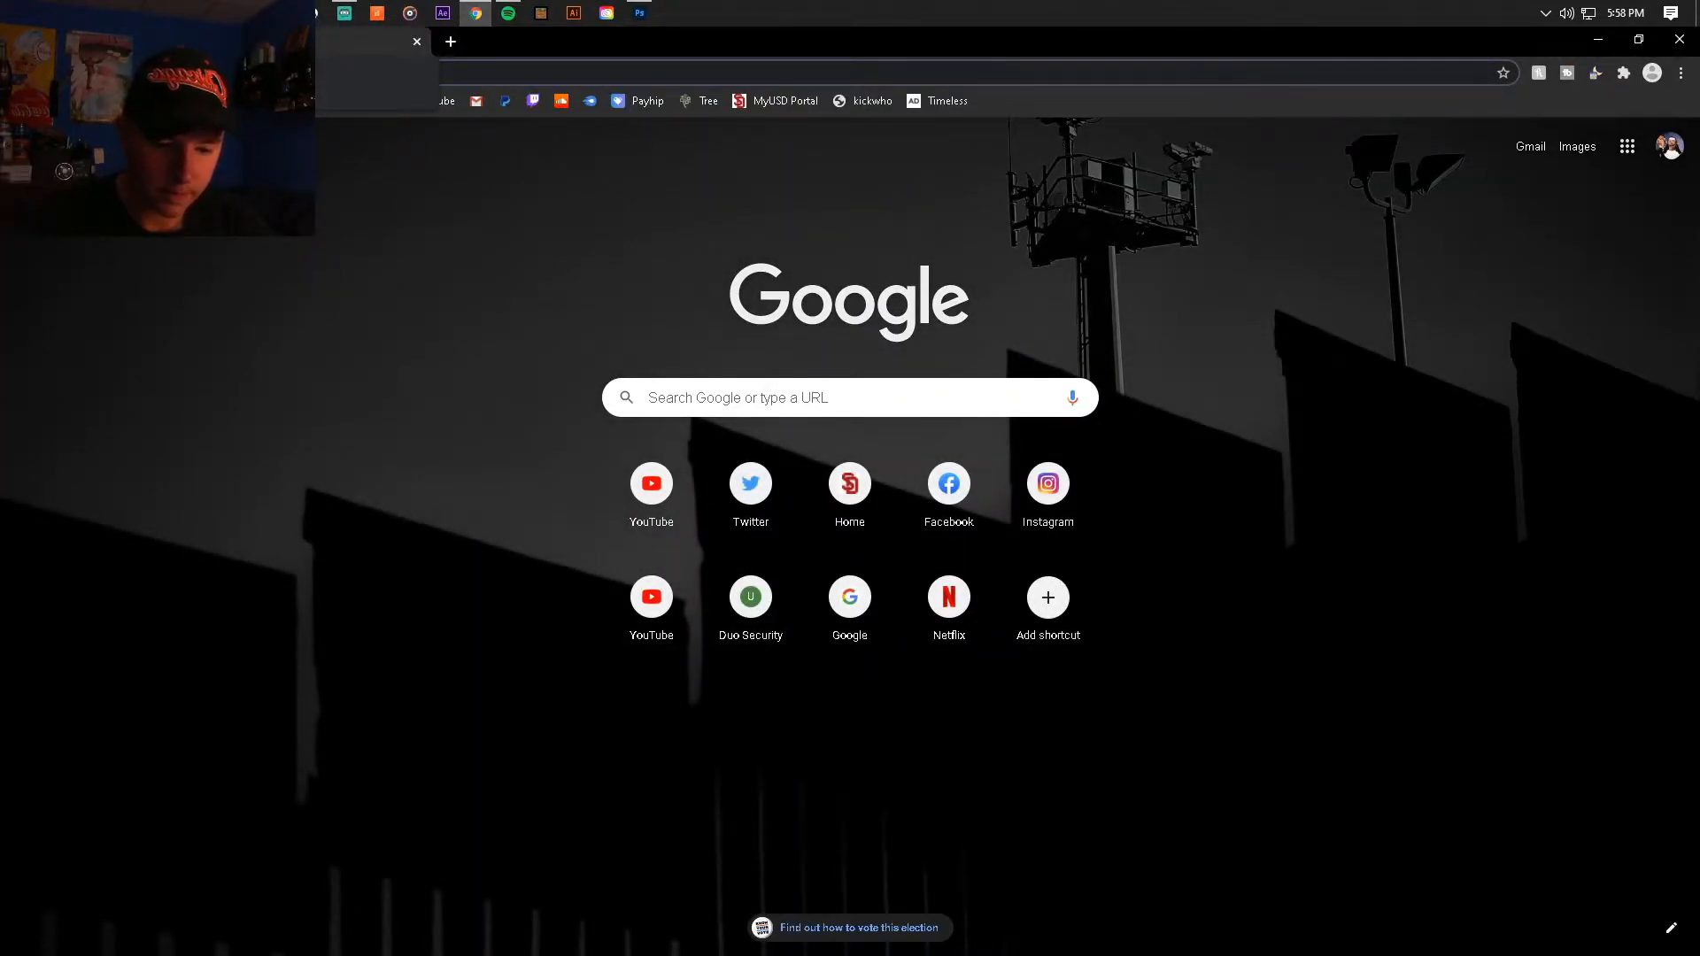
type("cl")
key("BackSpace")
key("BackSpace")
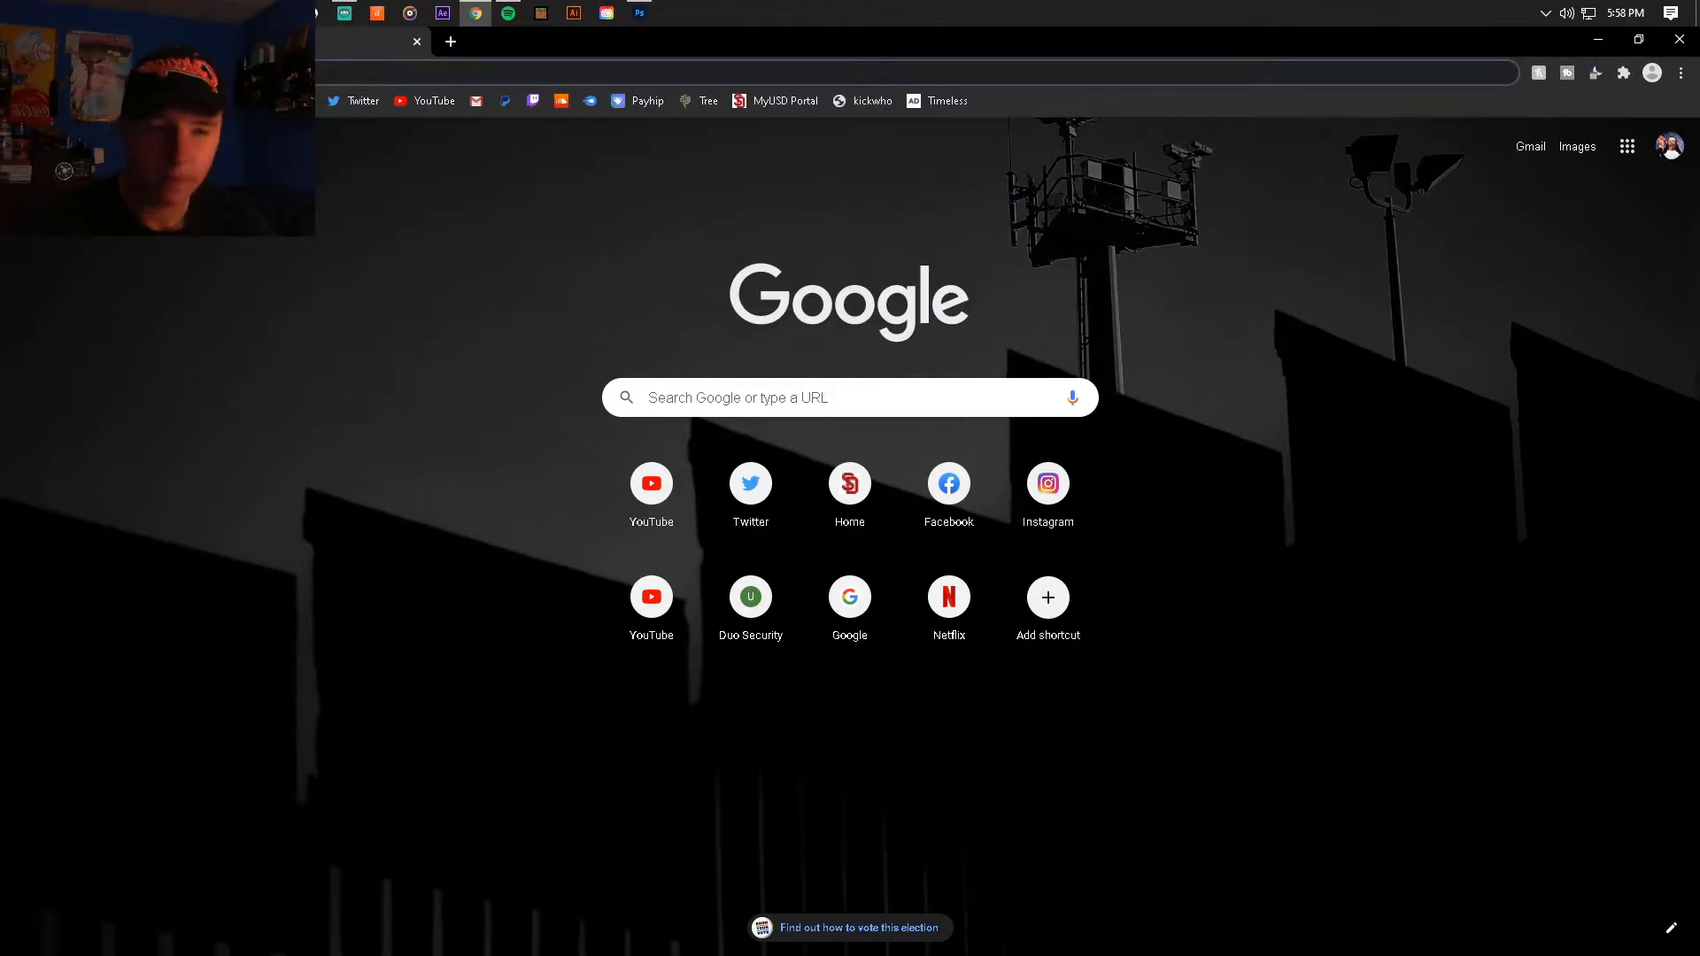
left_click(638, 14)
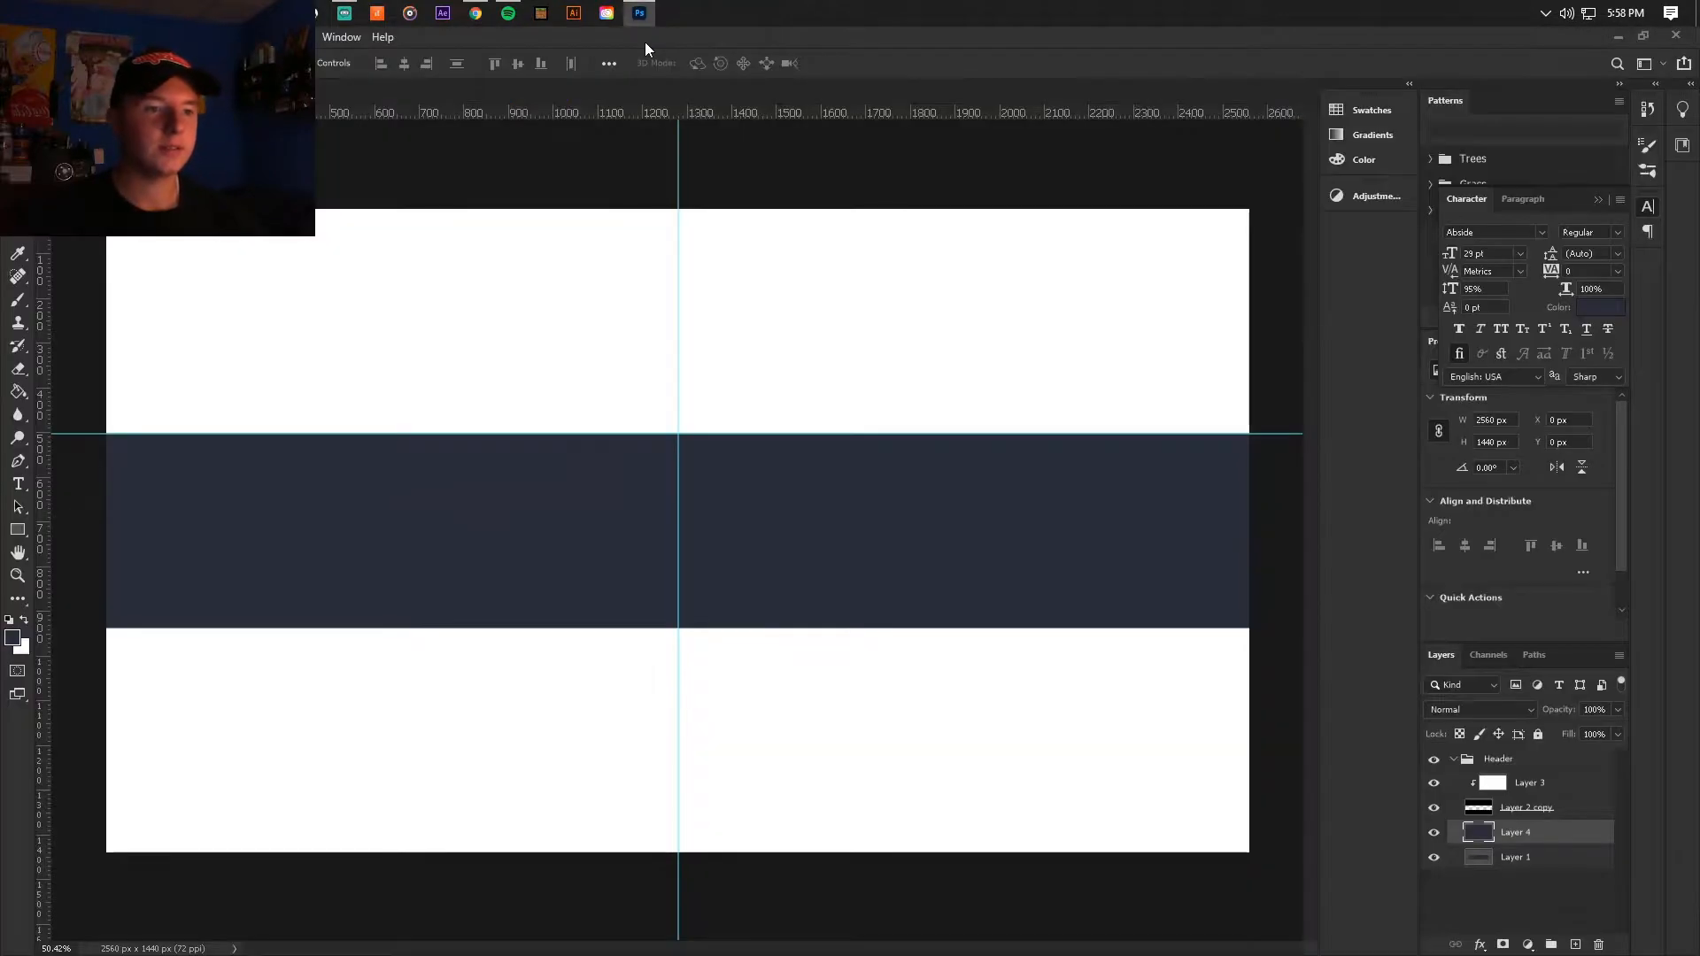
Step: Add centred text reading NAME on the vertical guide, halfway down the dark blue band
left_click(15, 486)
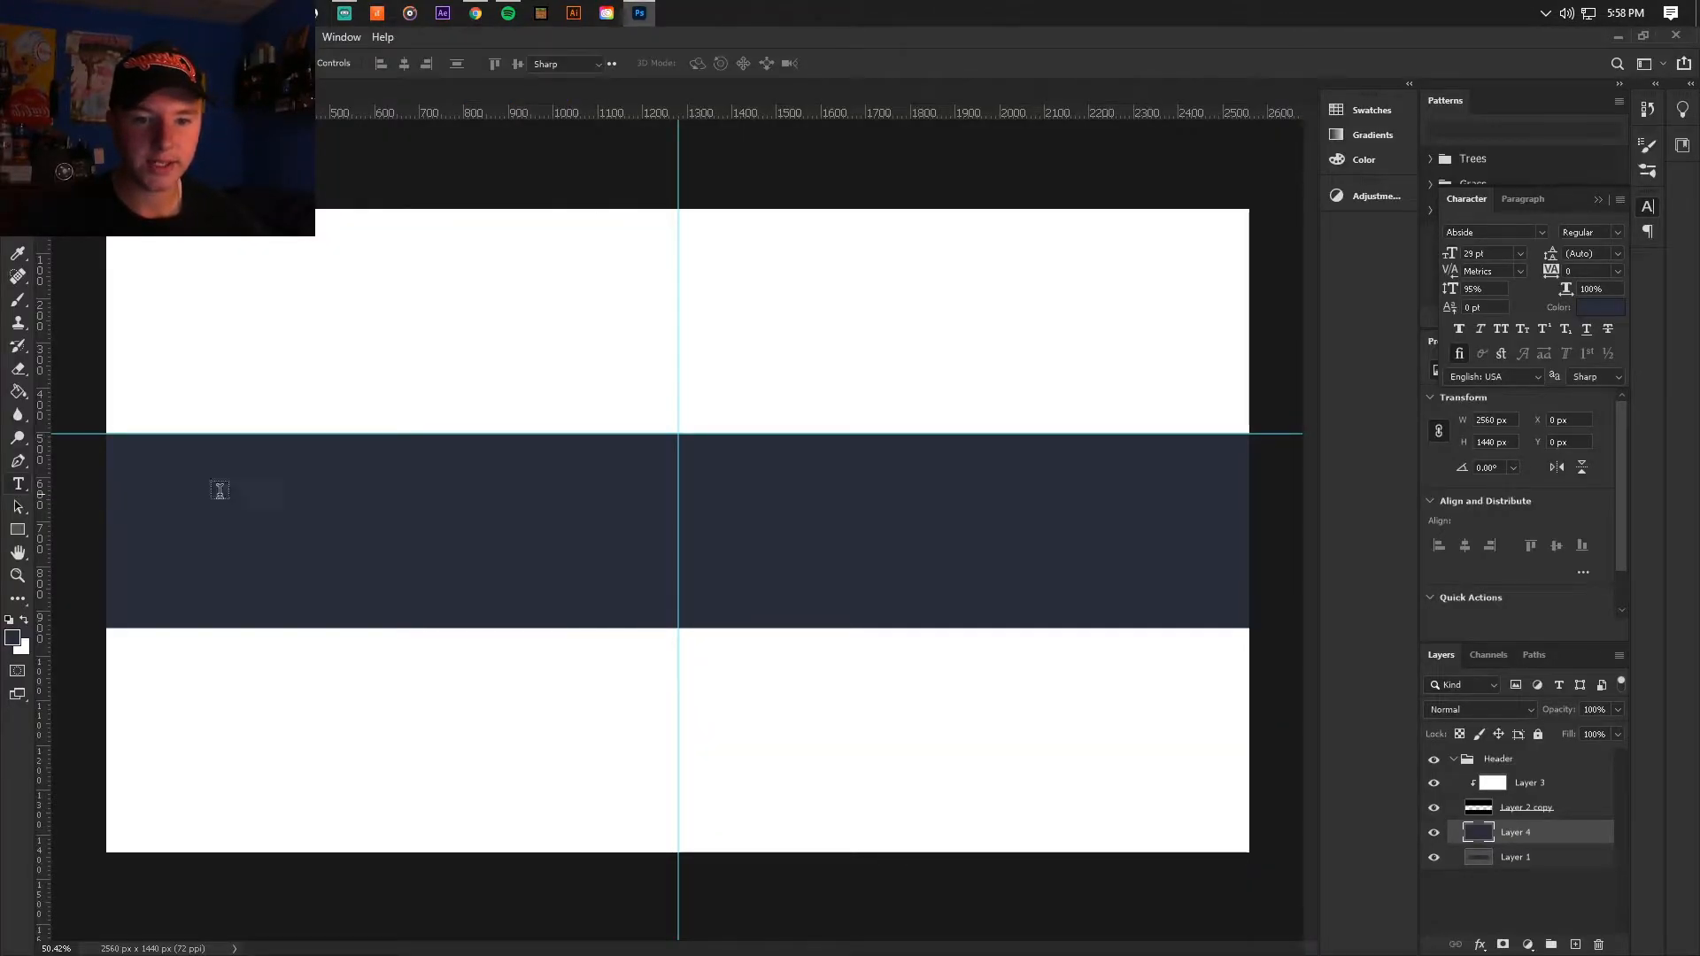
scroll(659, 599, "up", 2)
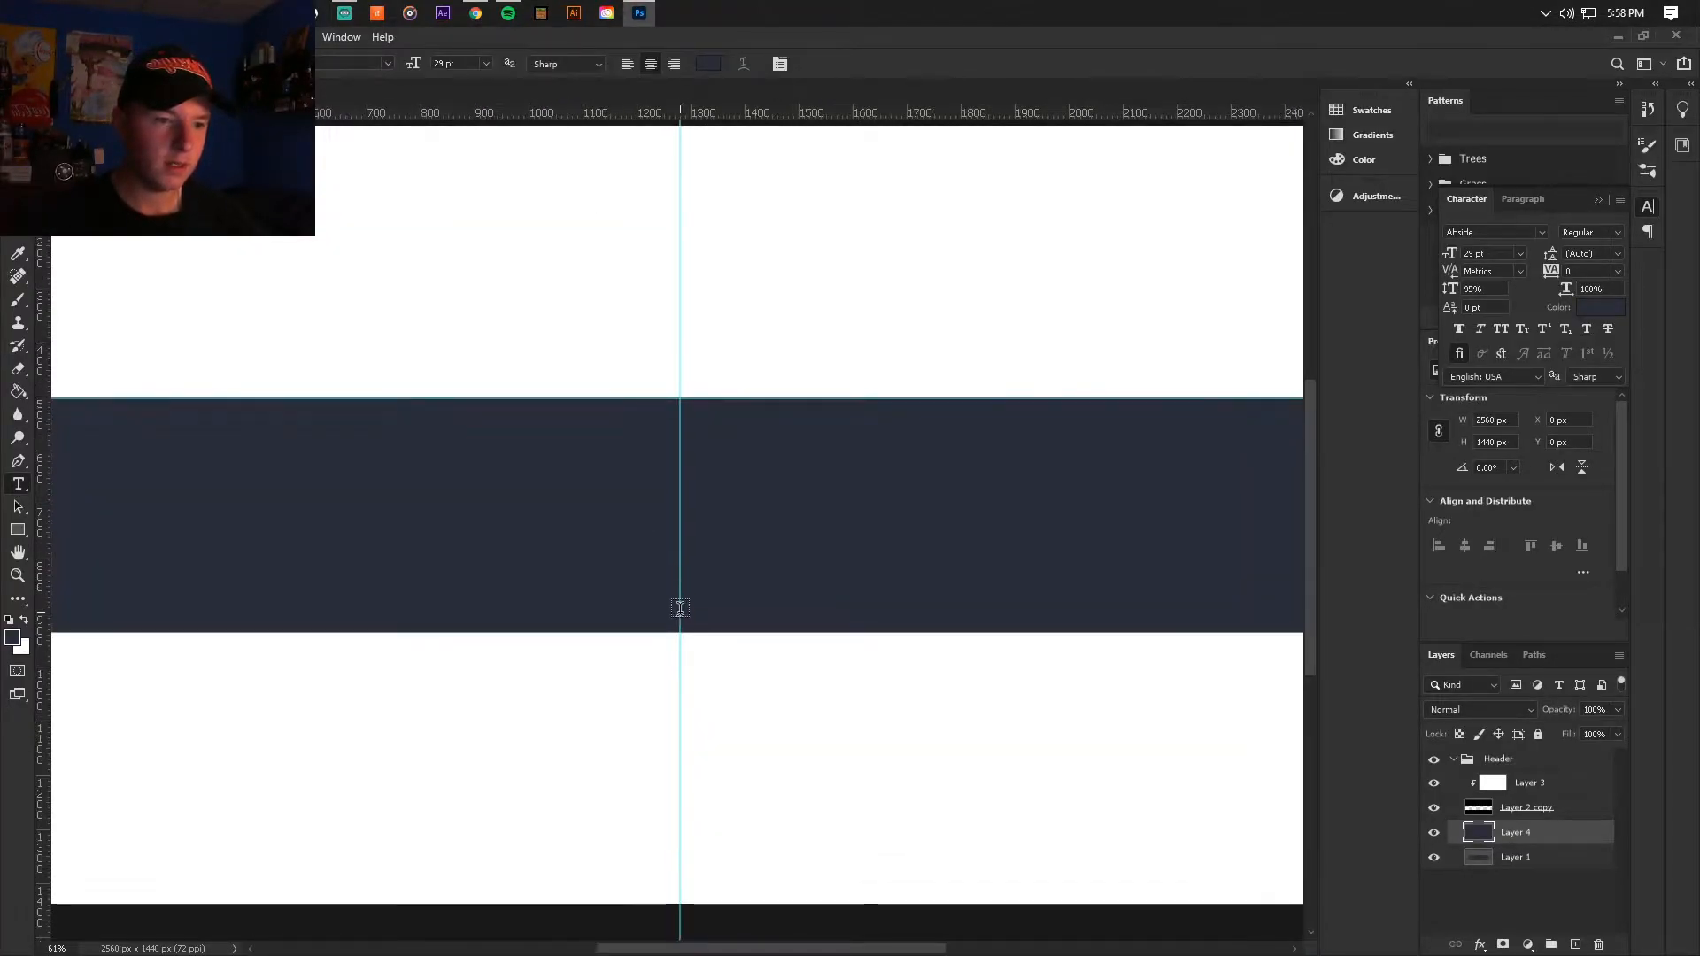
left_click(680, 514)
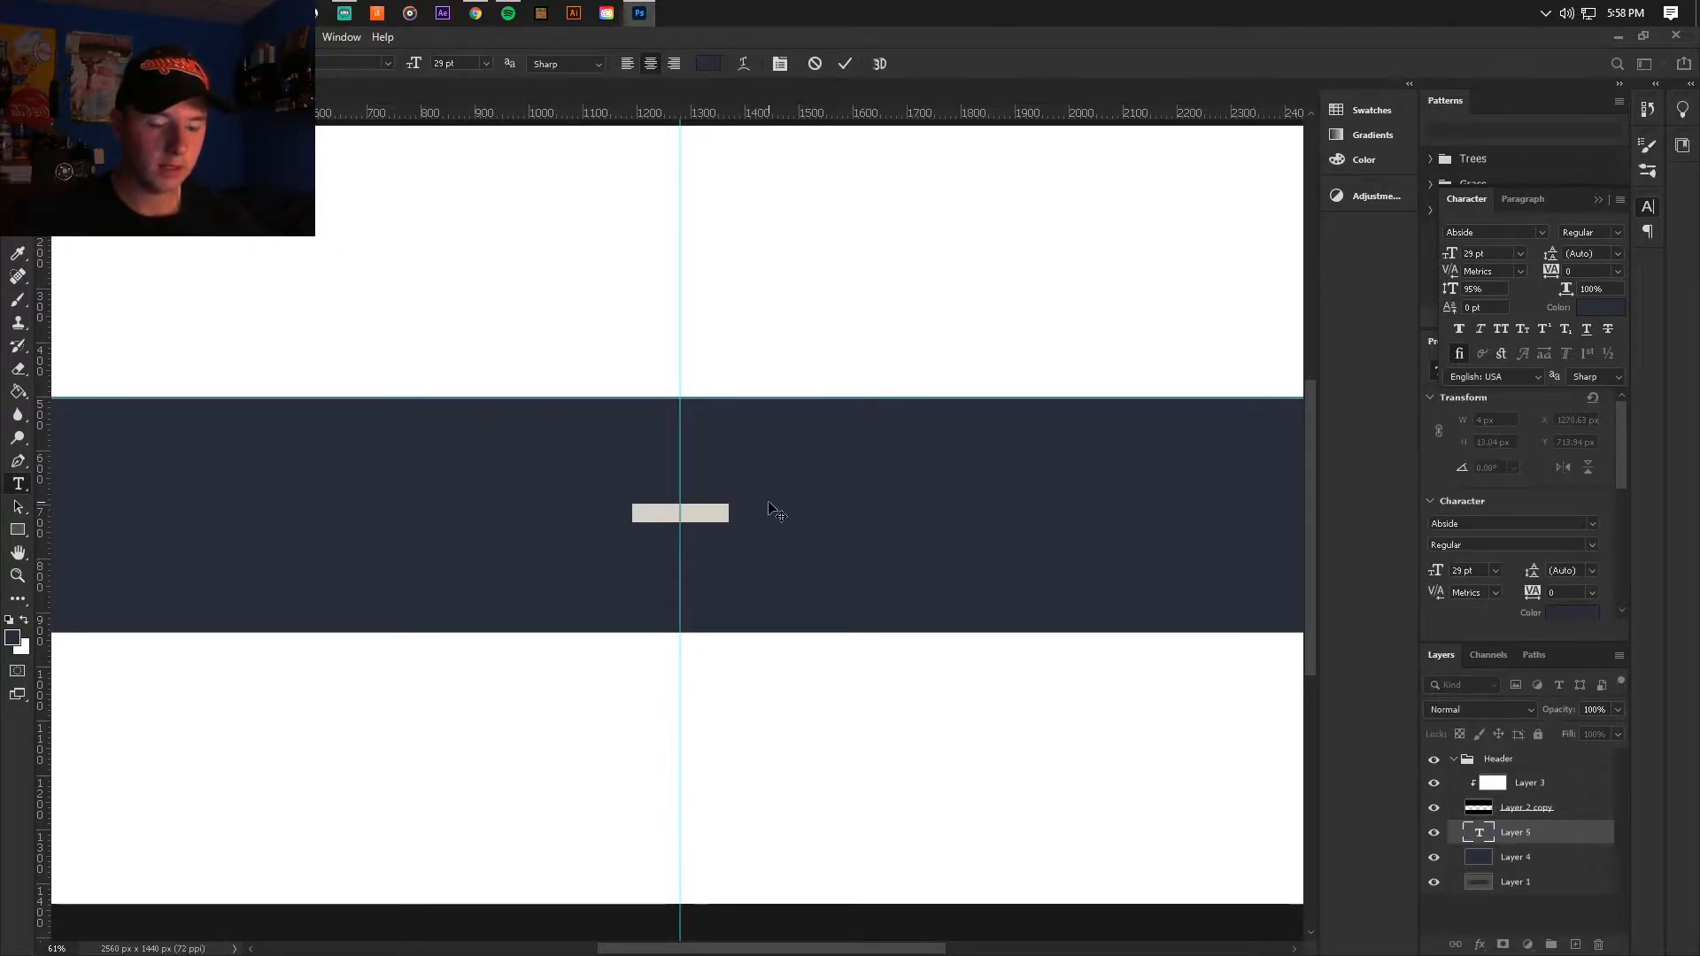
type("G")
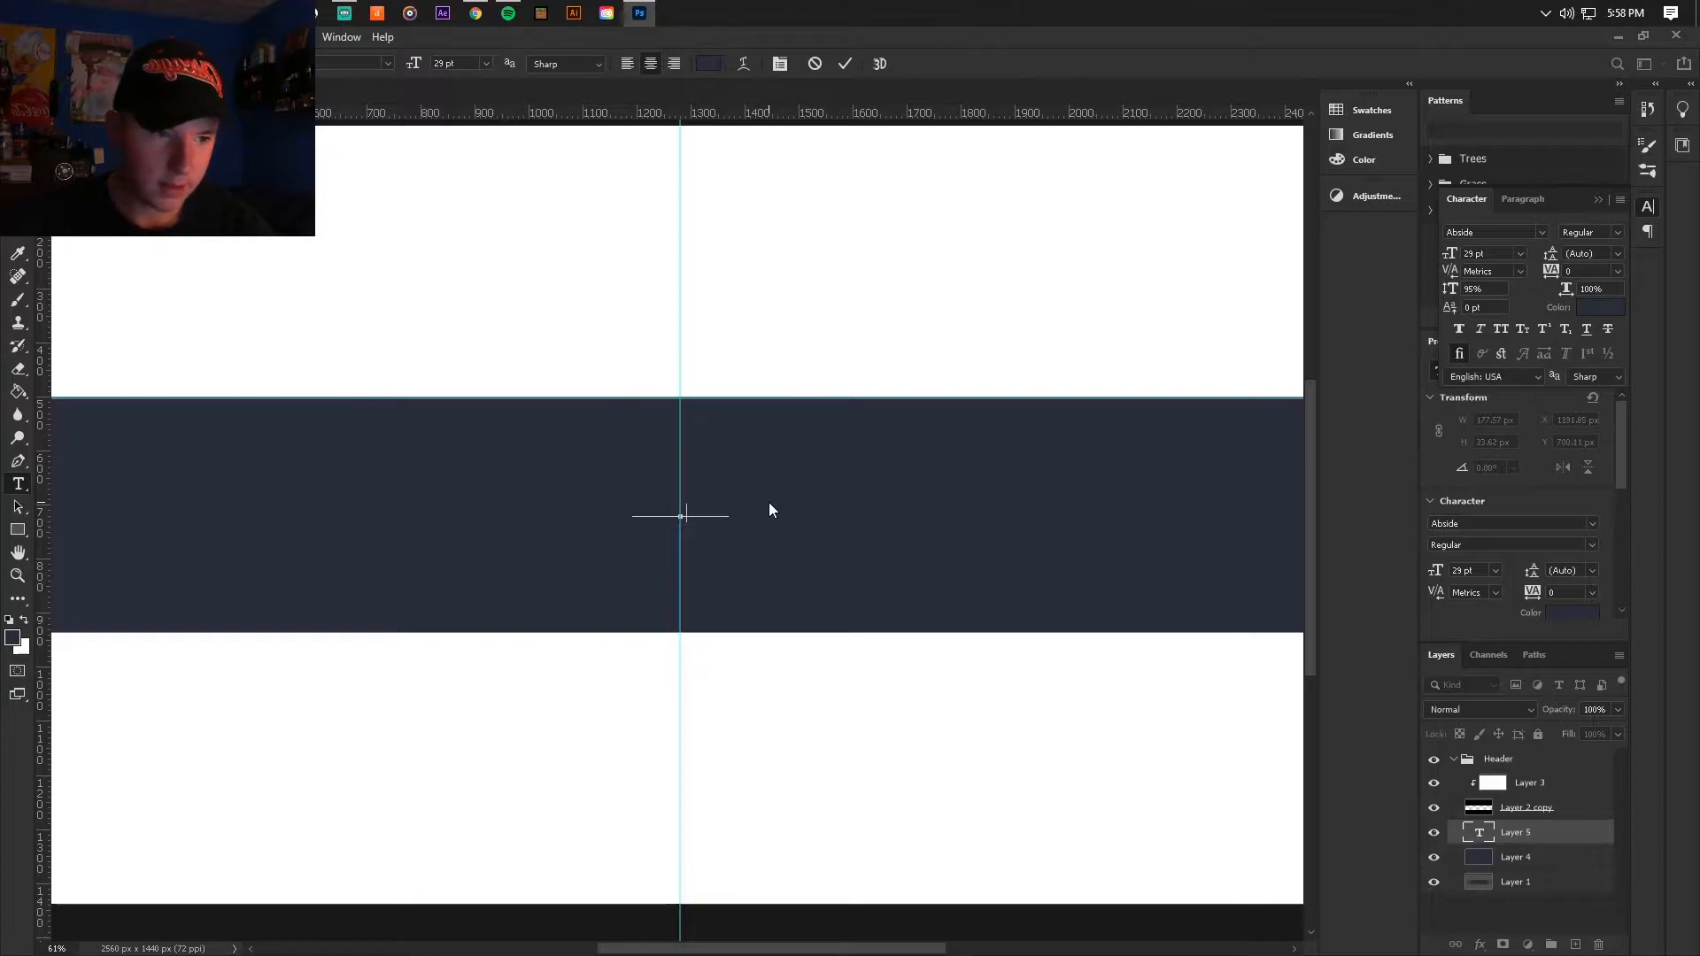
Step: Select the whole NAME text and change its colour to bright orange
left_click_drag(694, 513, 542, 500)
left_click(711, 64)
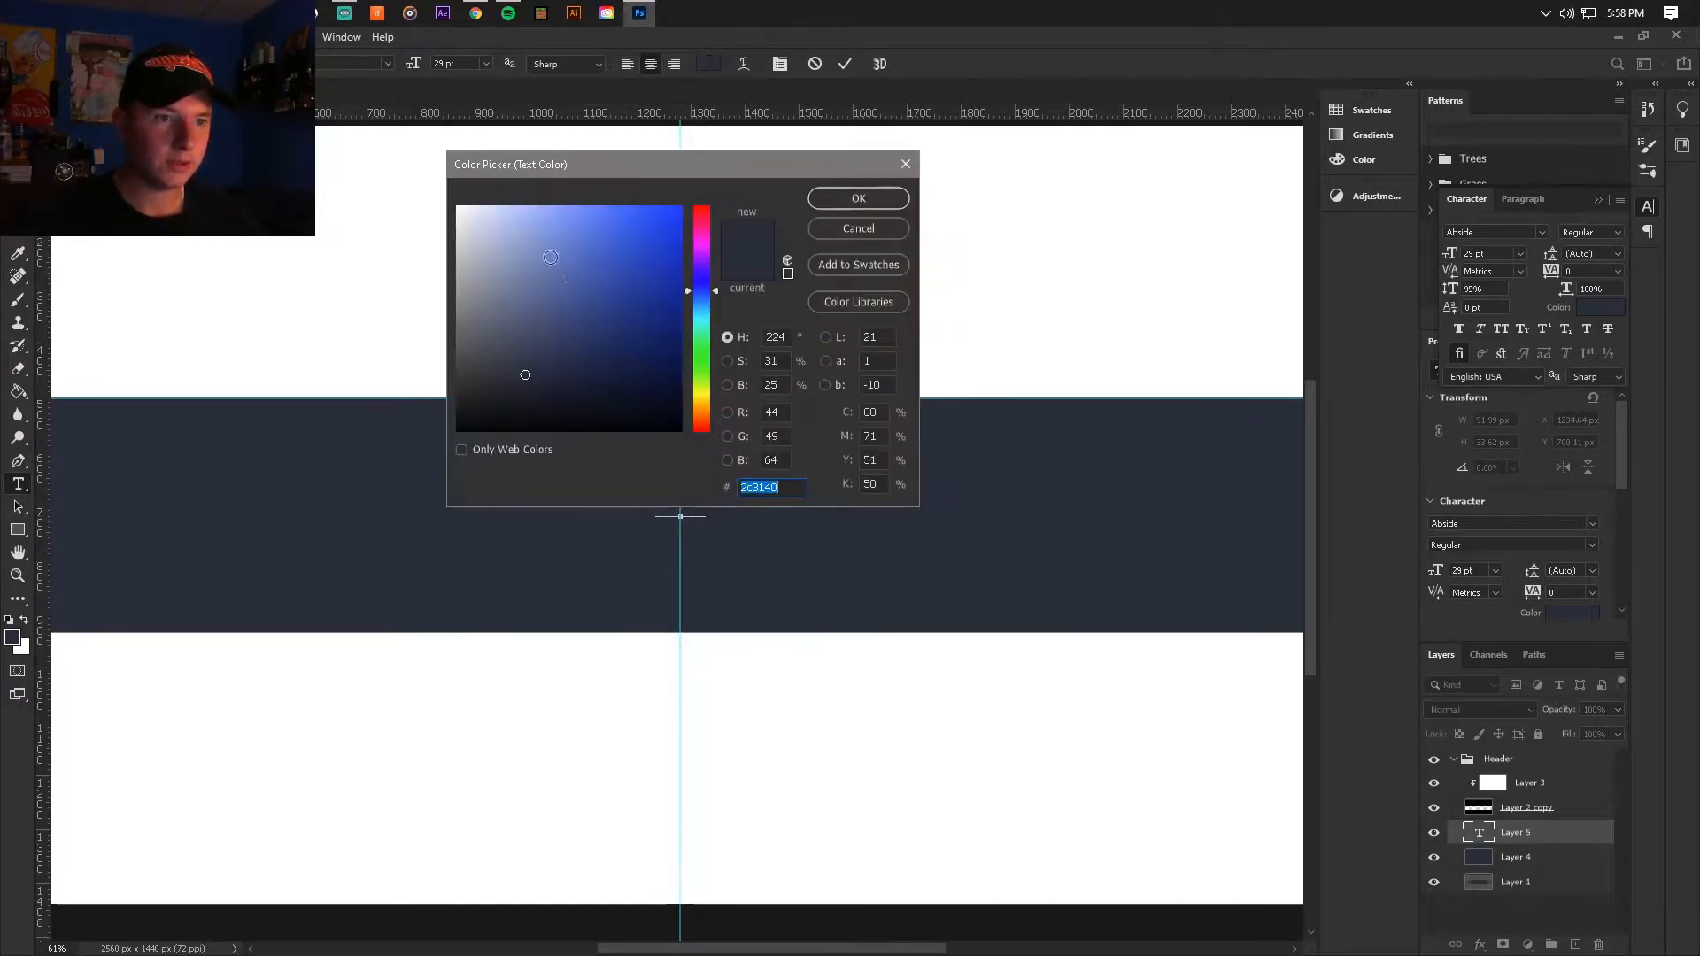
type("ffc000")
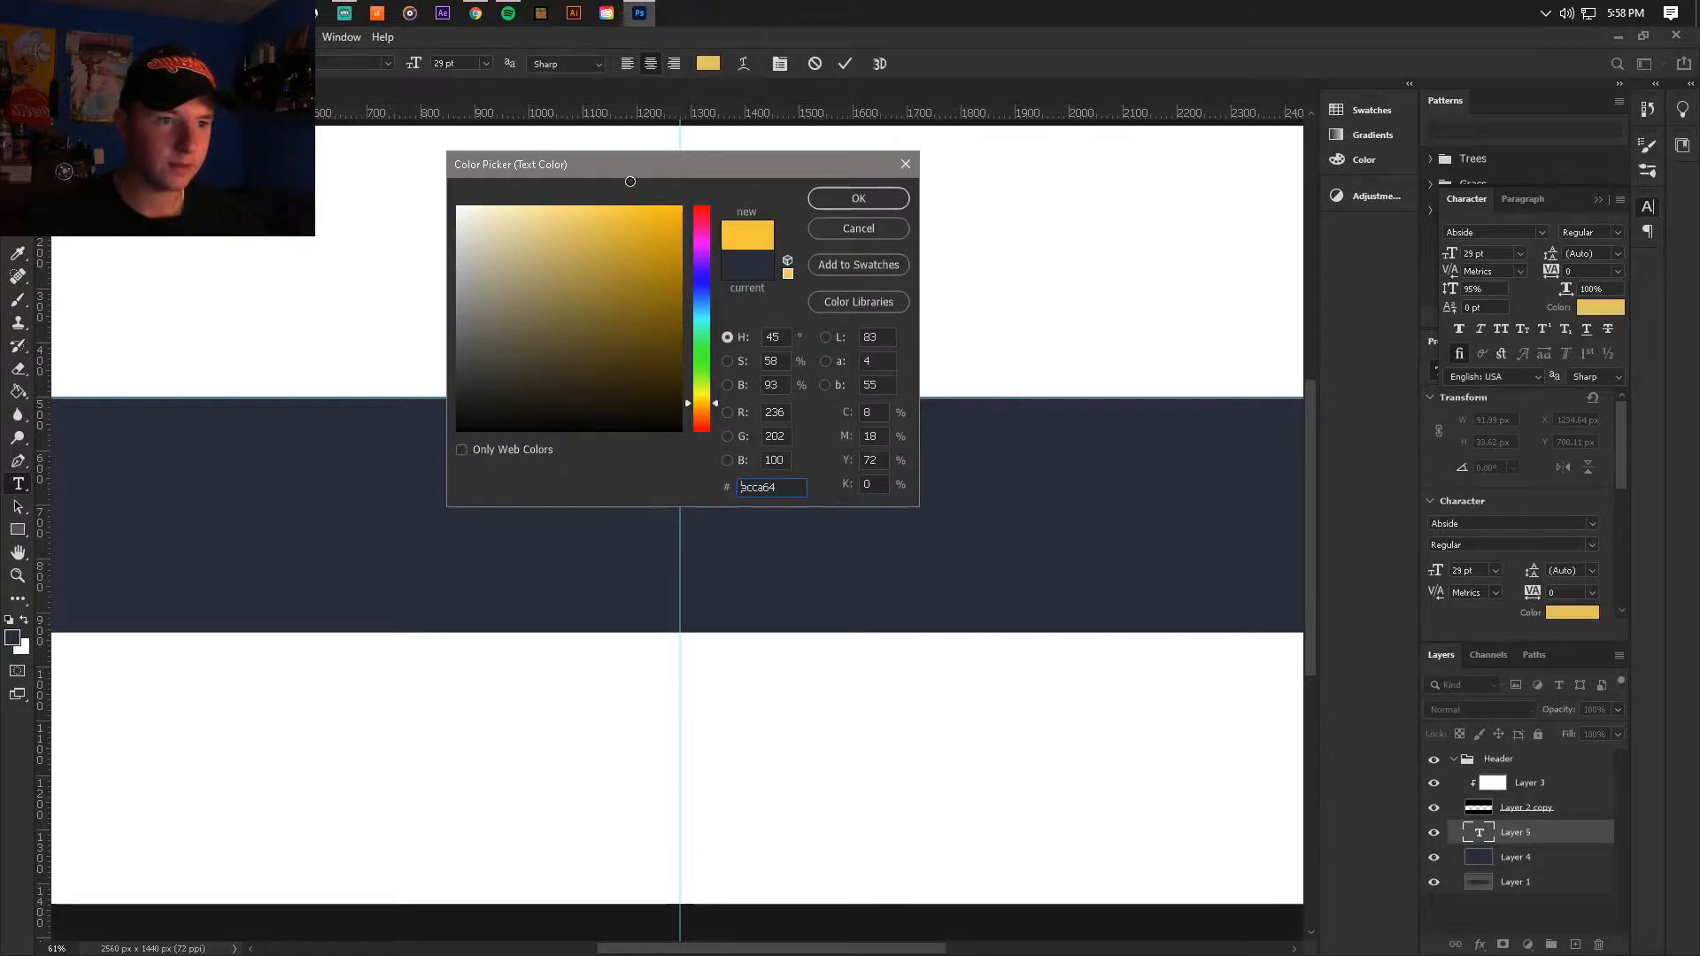
left_click_drag(701, 410, 701, 413)
left_click(830, 198)
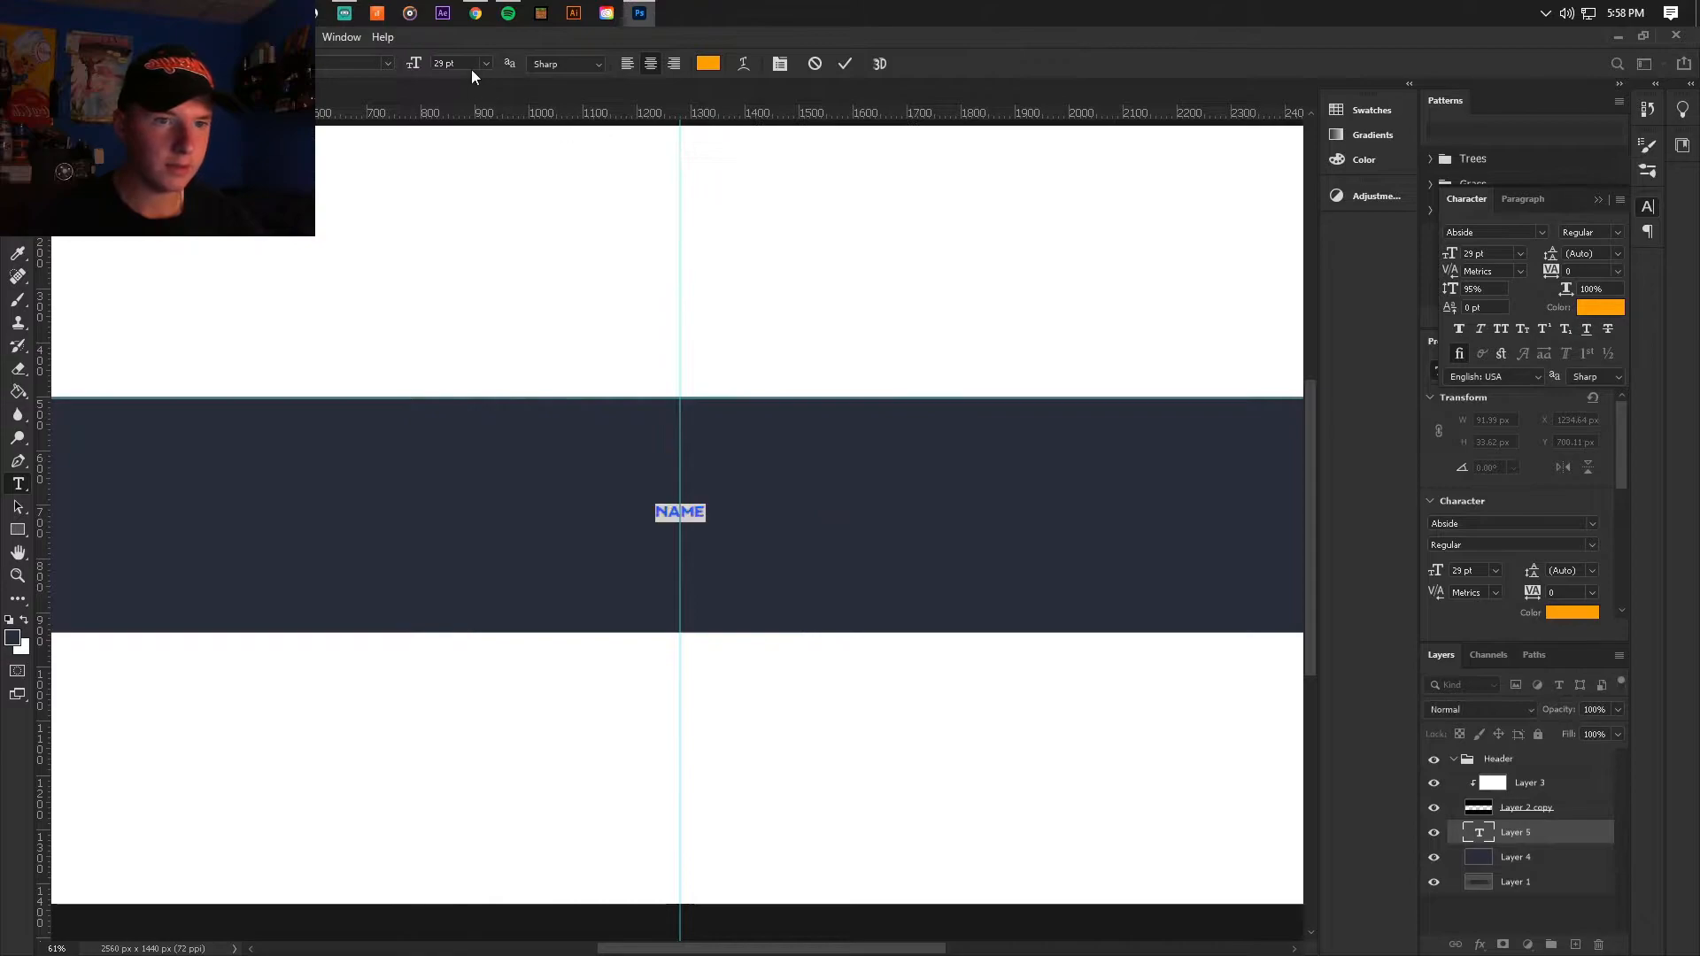
Step: Enlarge the NAME text to 159 pt and shift it down to the vertical middle of the dark band
left_click_drag(413, 63, 525, 68)
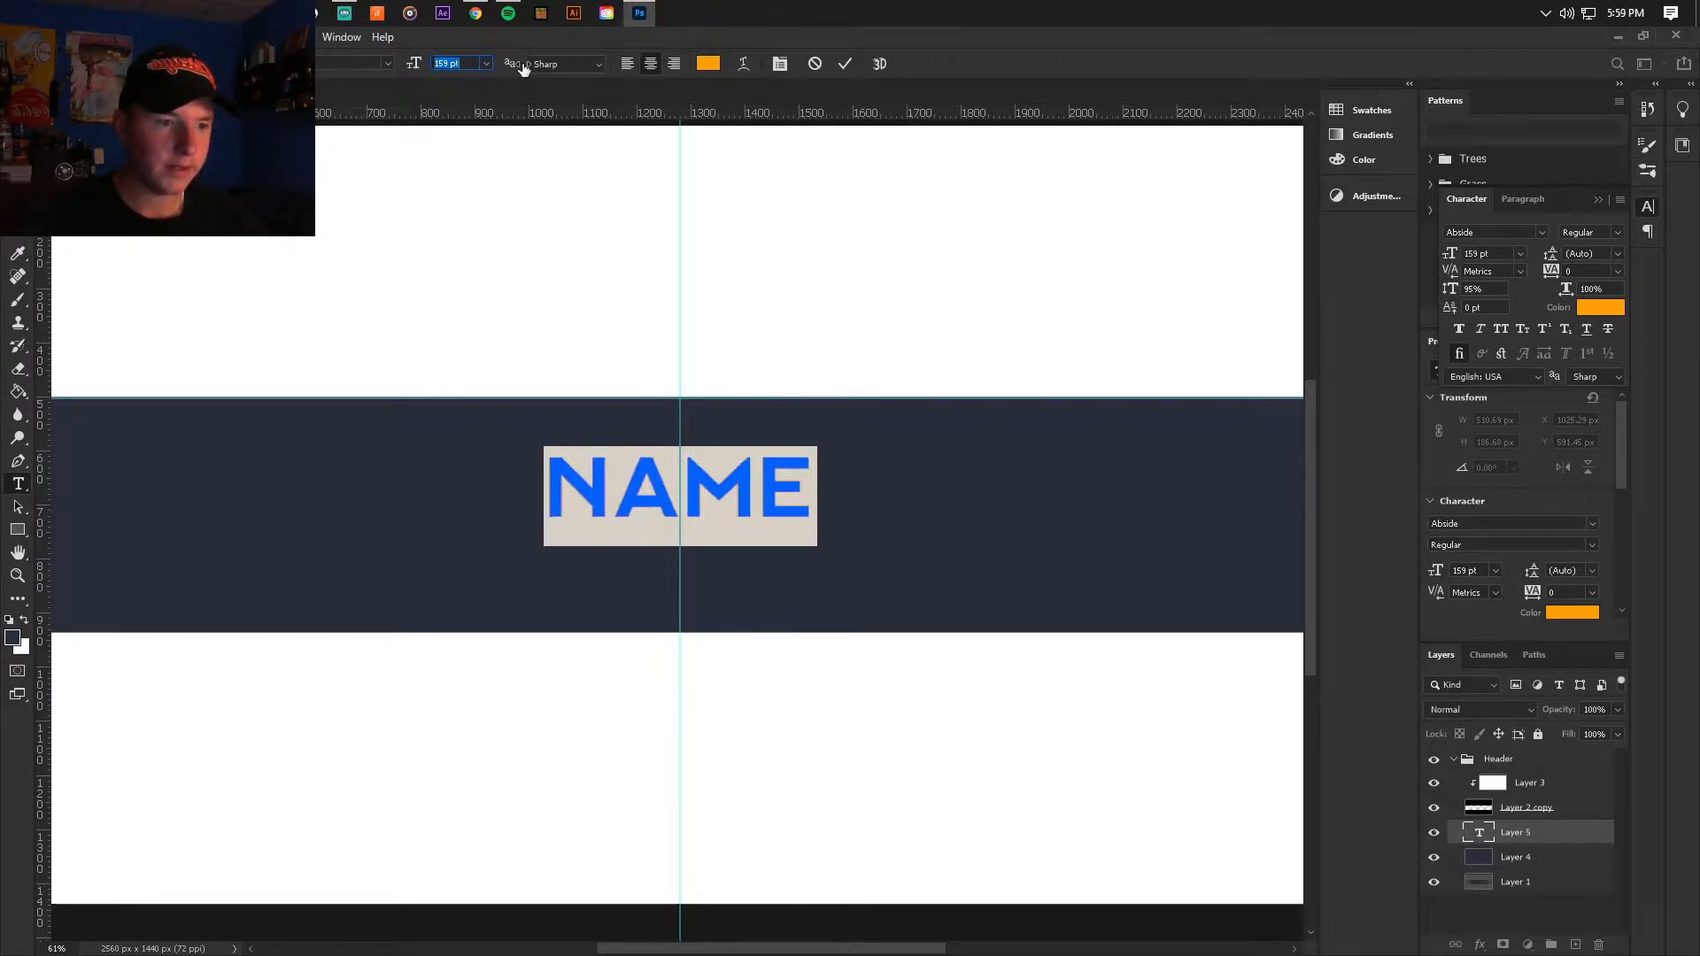
left_click(781, 508)
left_click_drag(808, 508, 483, 486)
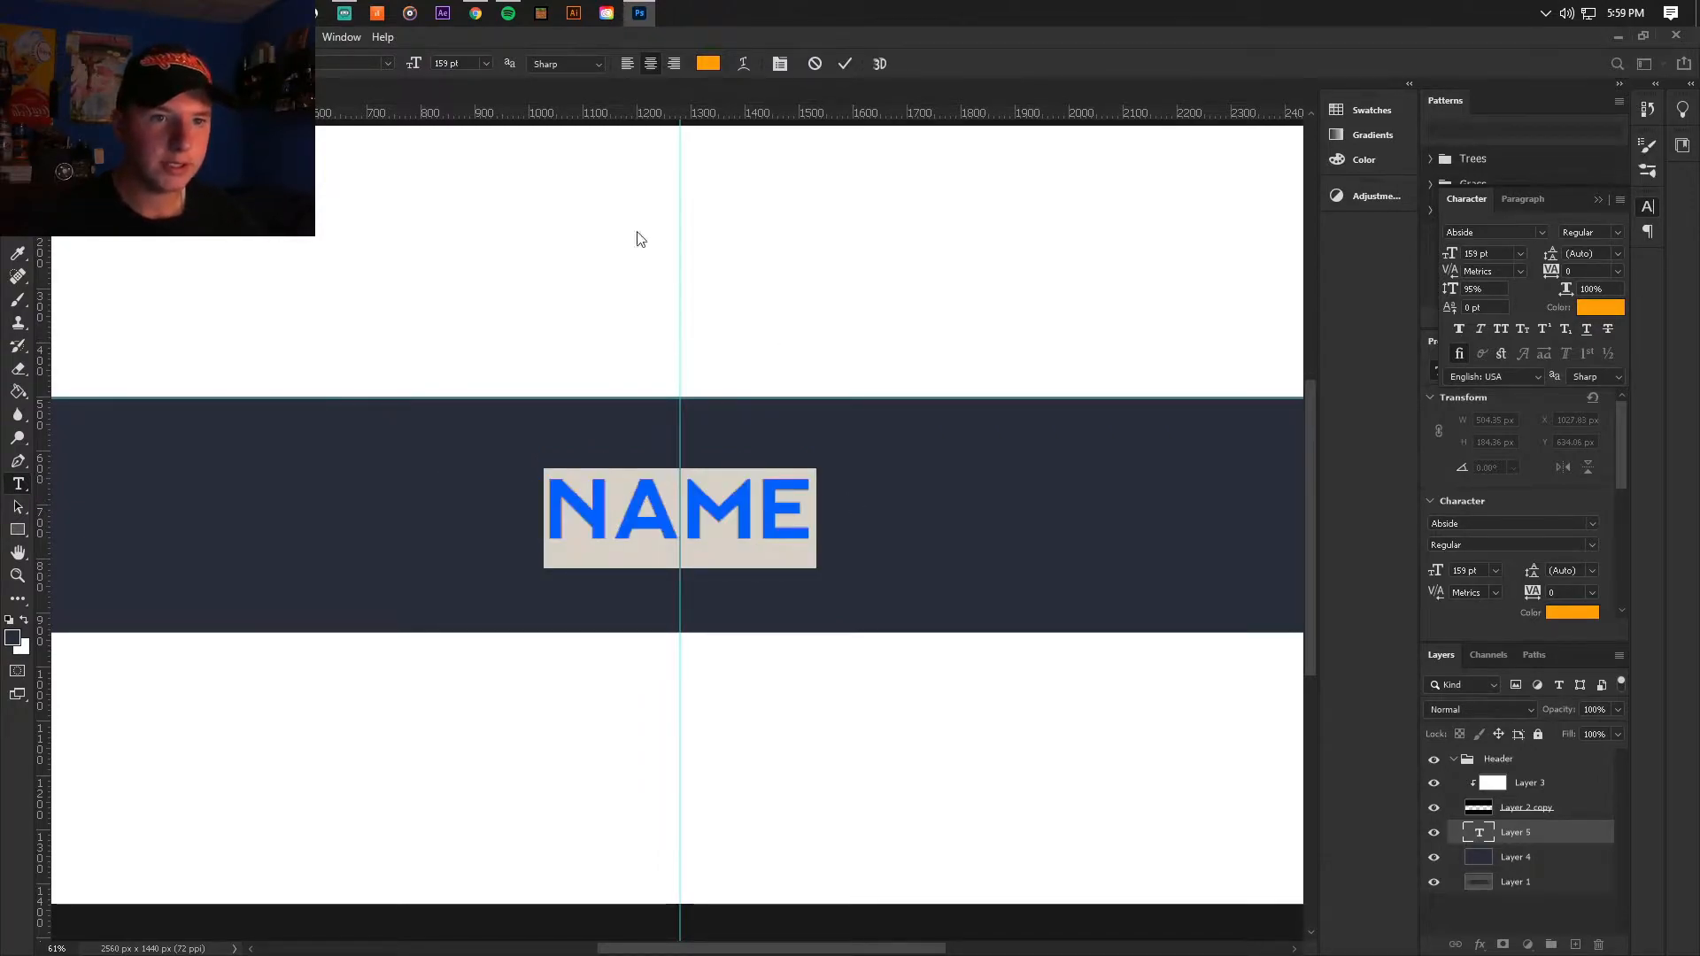
Step: Set the NAME text's font style to Oblique Round 1, apply faux italic and commit the text
left_click(389, 64)
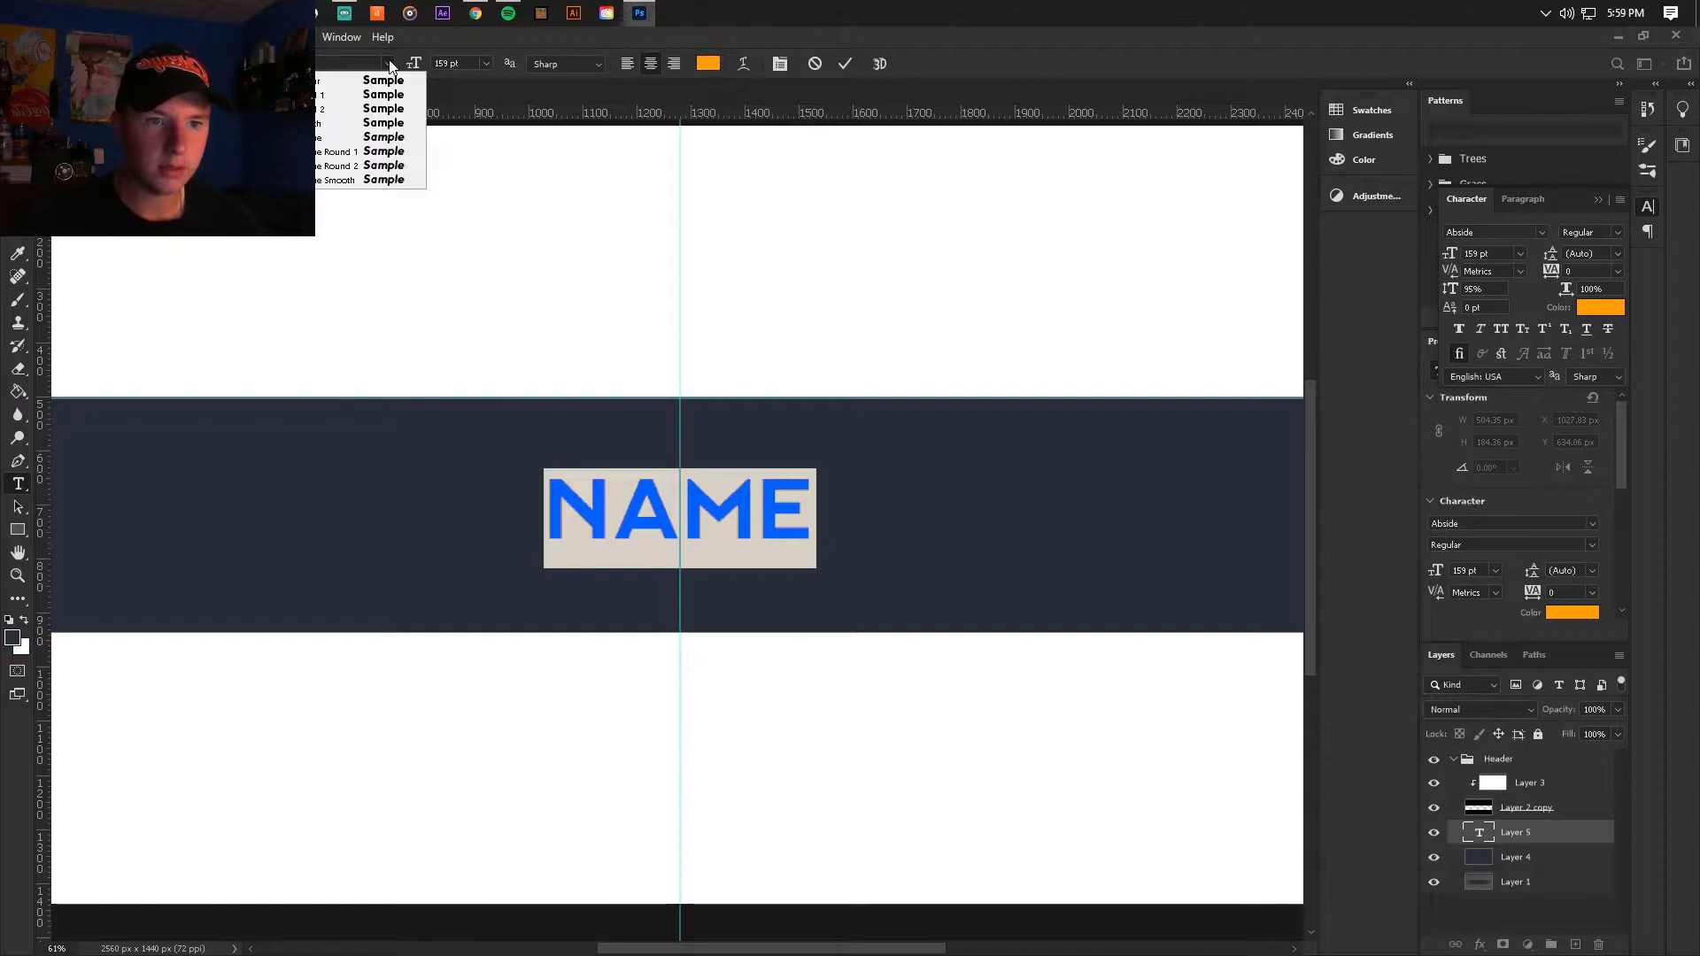
left_click(346, 152)
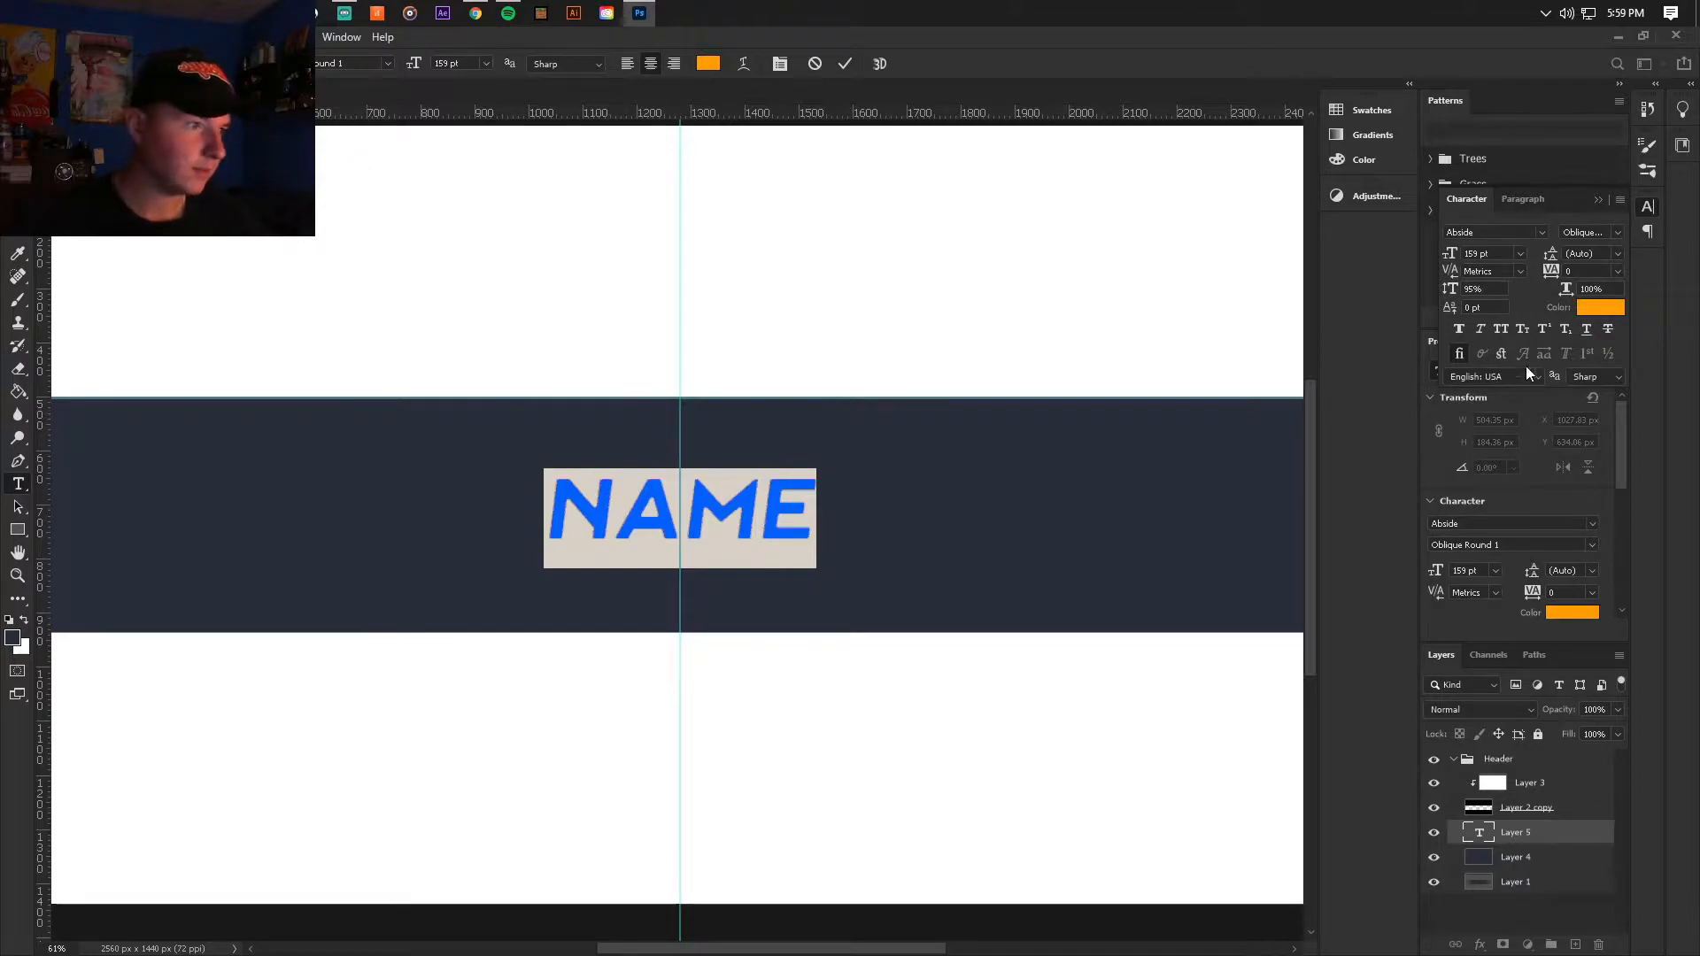
left_click(1480, 331)
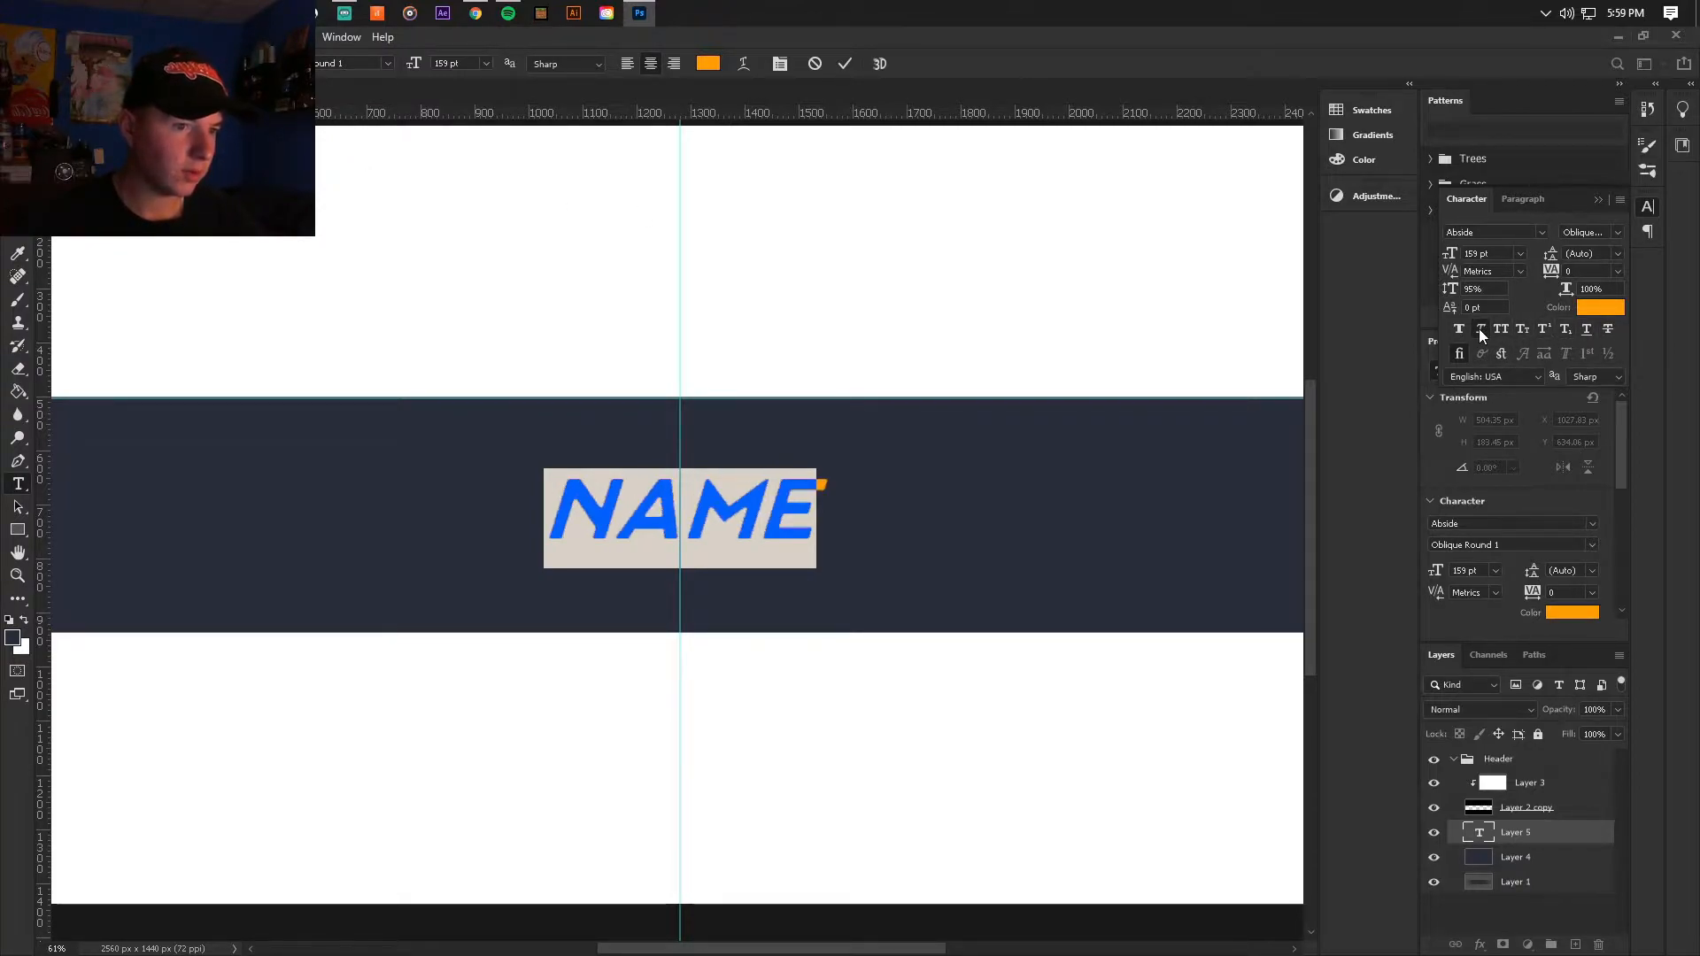
left_click(776, 518)
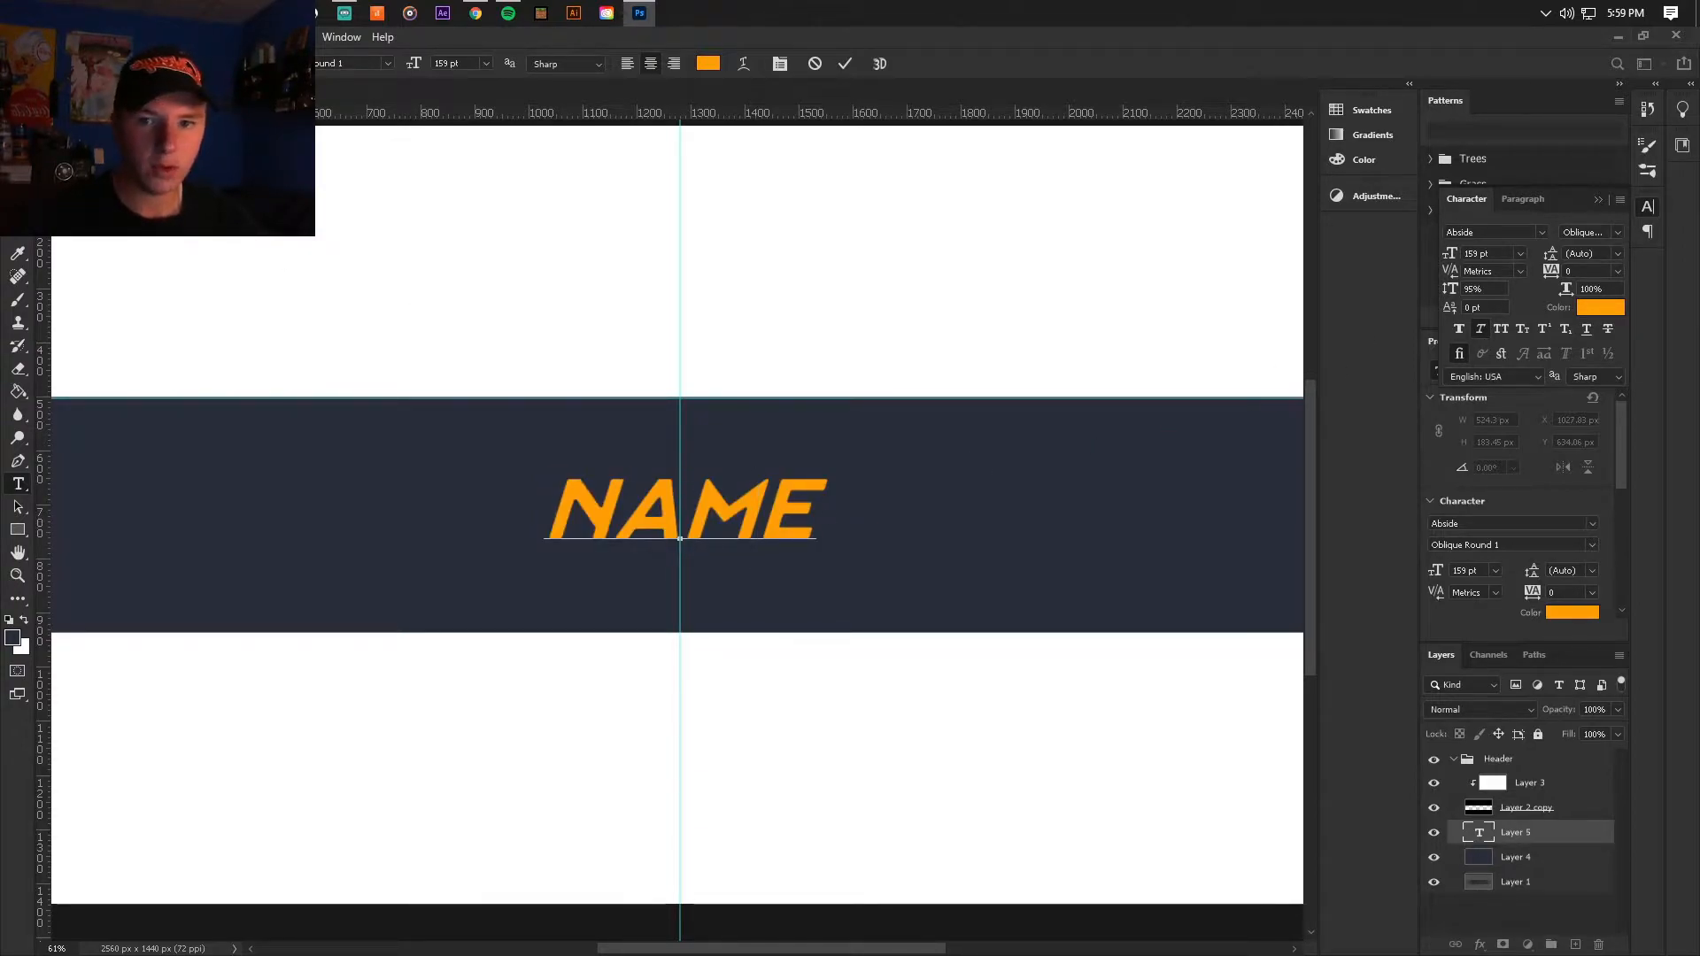
key("ctrl+Return")
key("v")
scroll(774, 524, "up", 5)
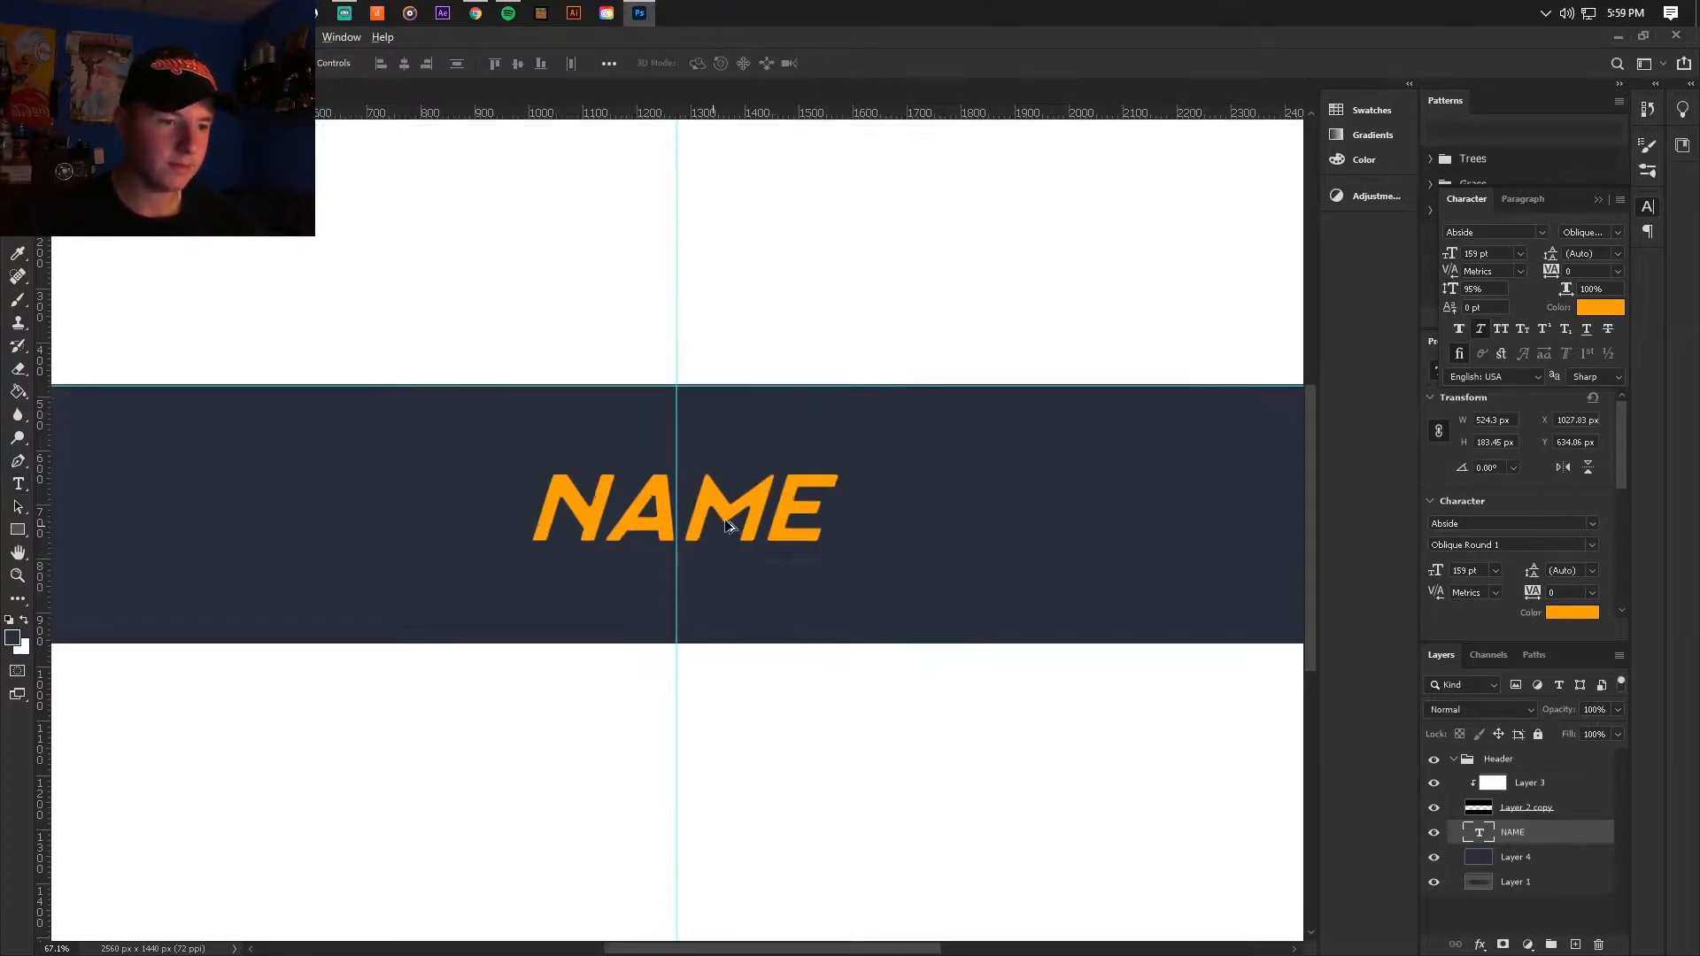
Step: Move the NAME text about 15 px left so it is centred on the vertical guide
scroll(773, 523, "down", 6)
scroll(687, 526, "up", 4)
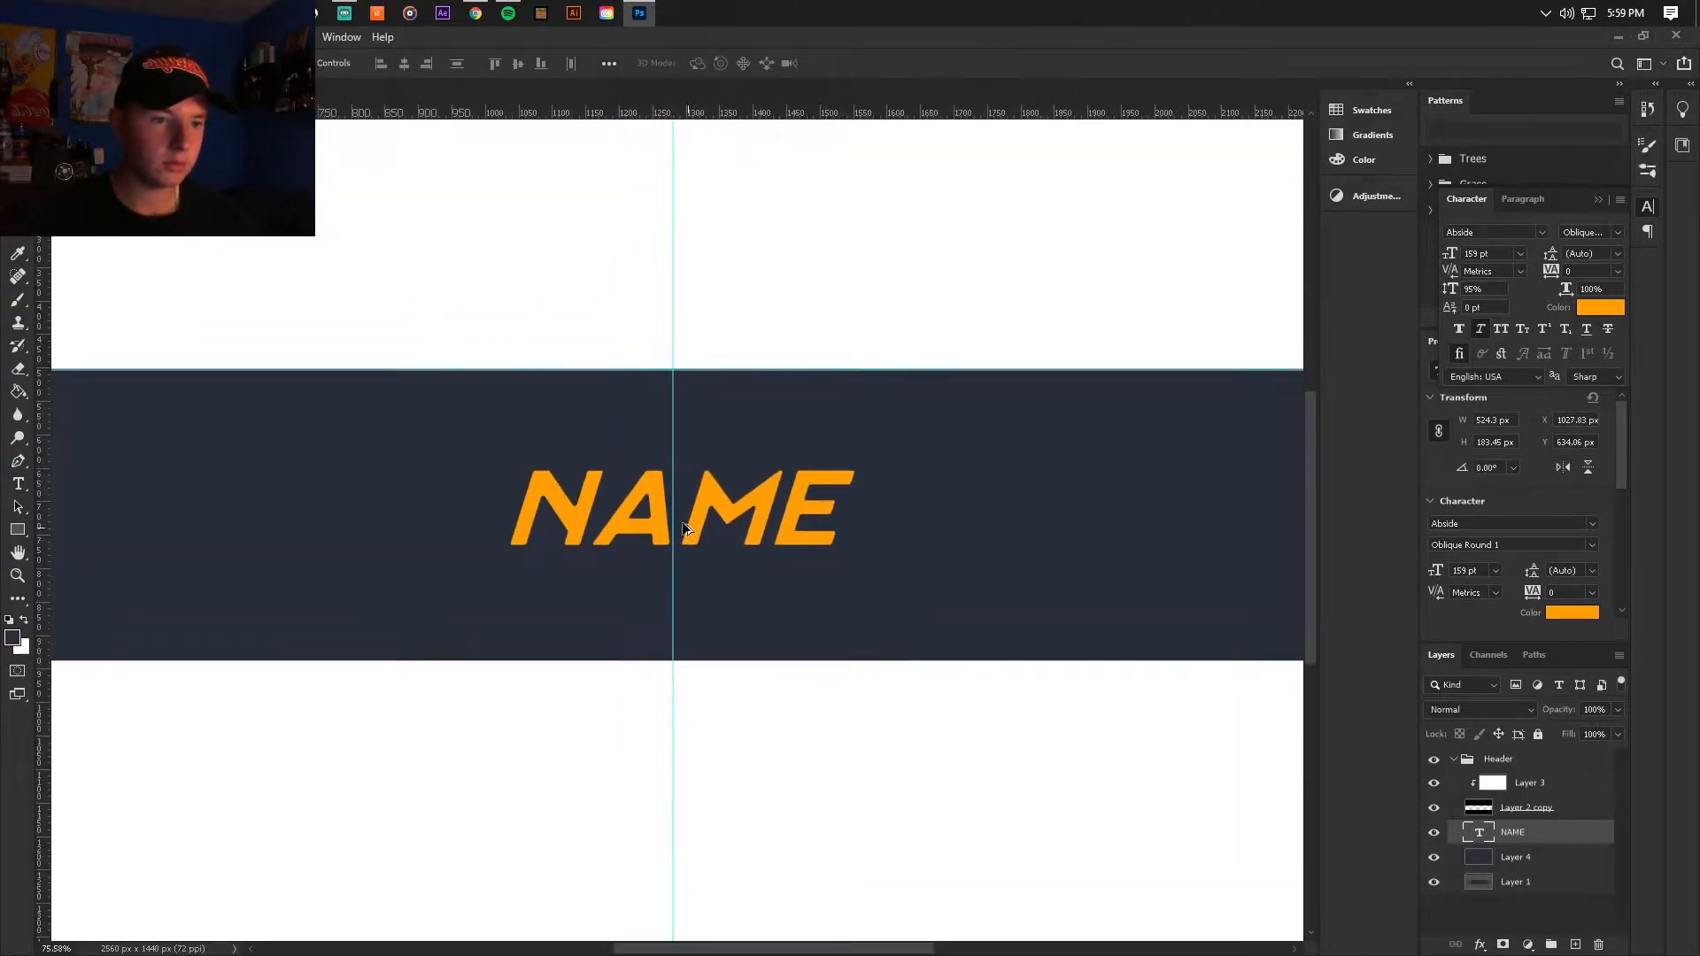
left_click_drag(753, 506, 740, 502)
left_click_drag(912, 545, 912, 545)
Step: Duplicate the NAME text beneath the original and give the copy a narrow black outside stroke
scroll(773, 528, "up", 1)
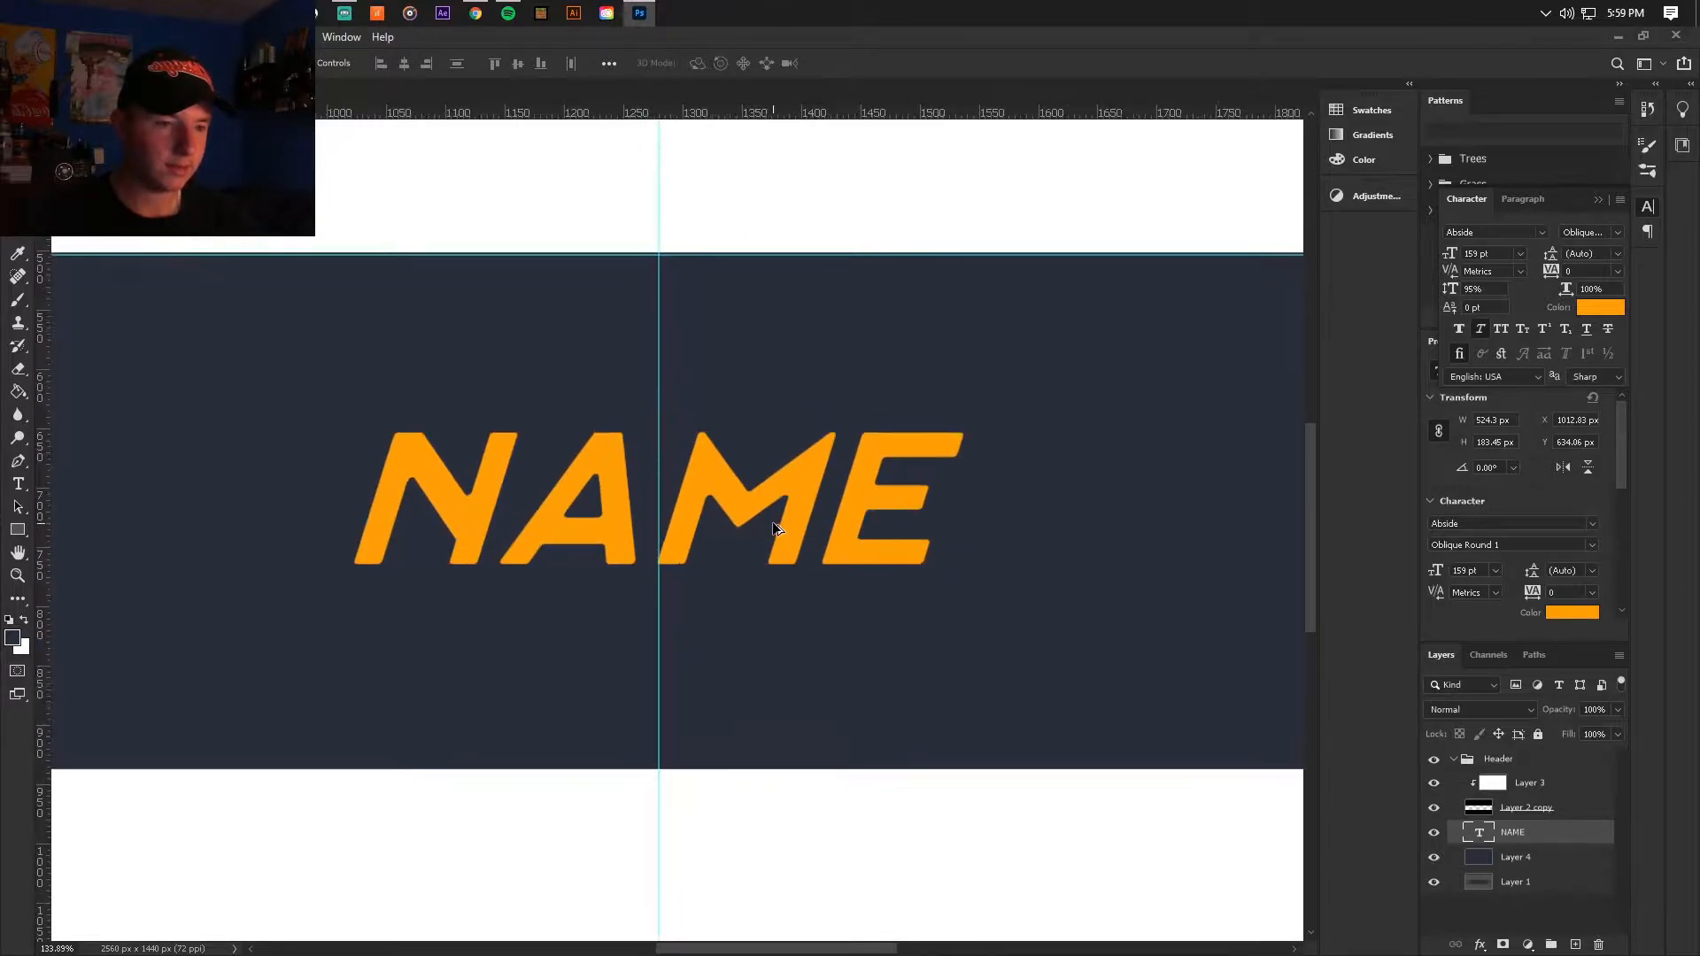
scroll(592, 512, "up", 1)
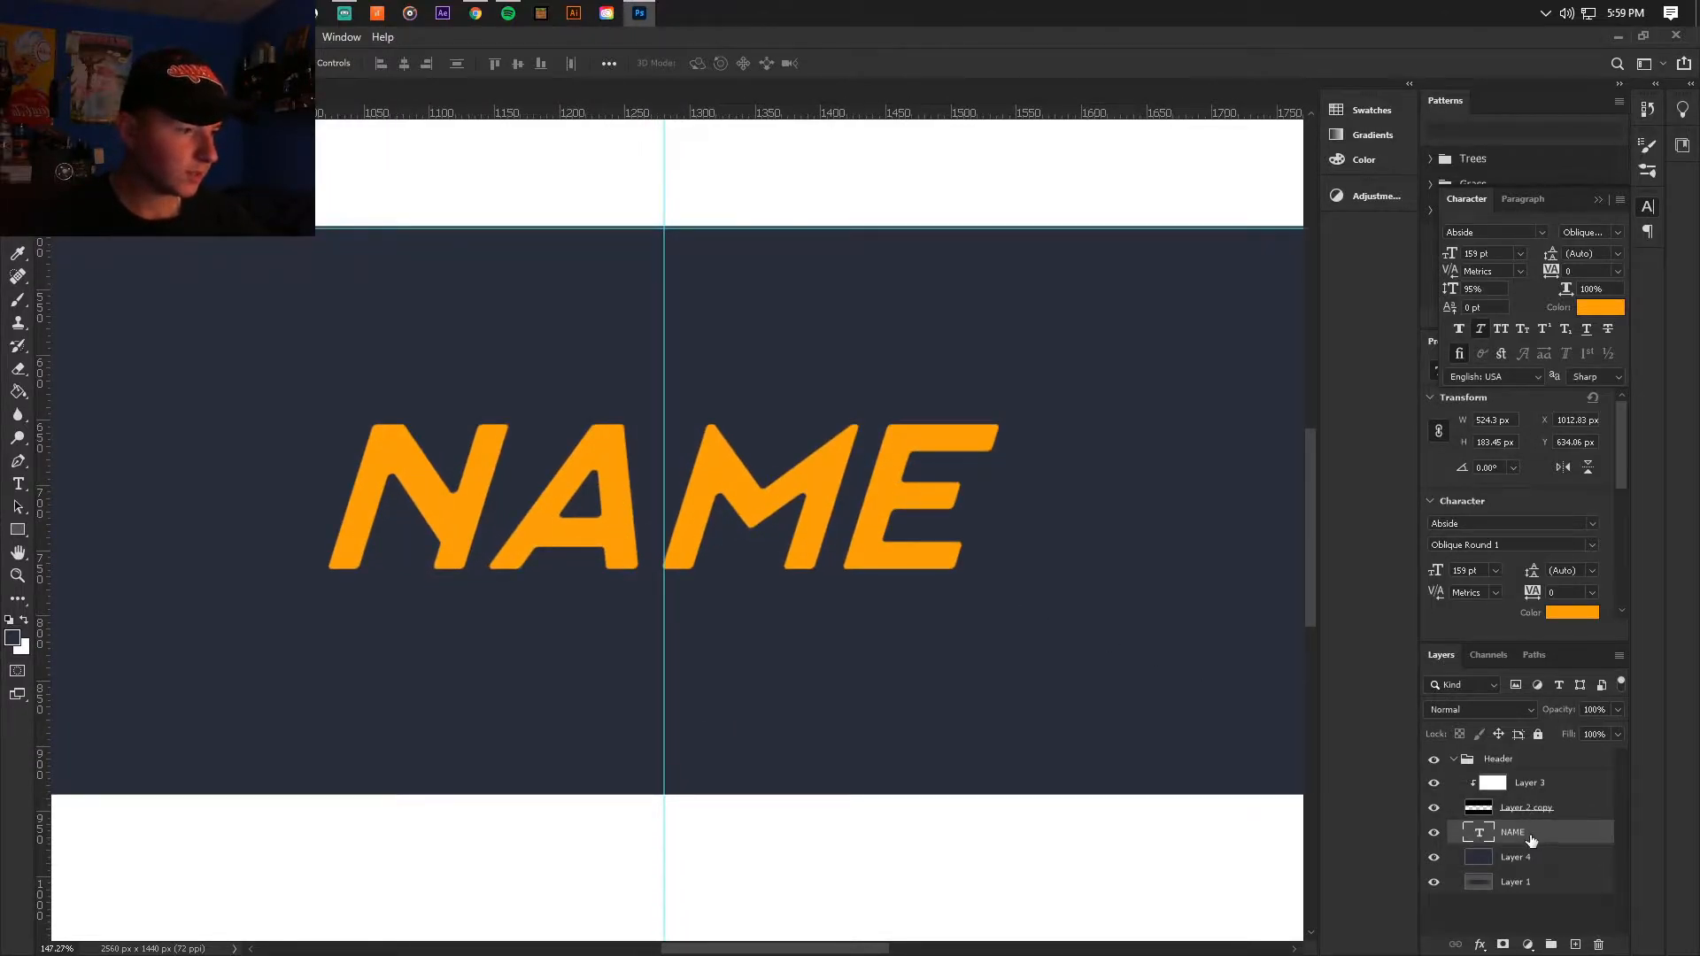
left_click_drag(1540, 838, 1547, 848)
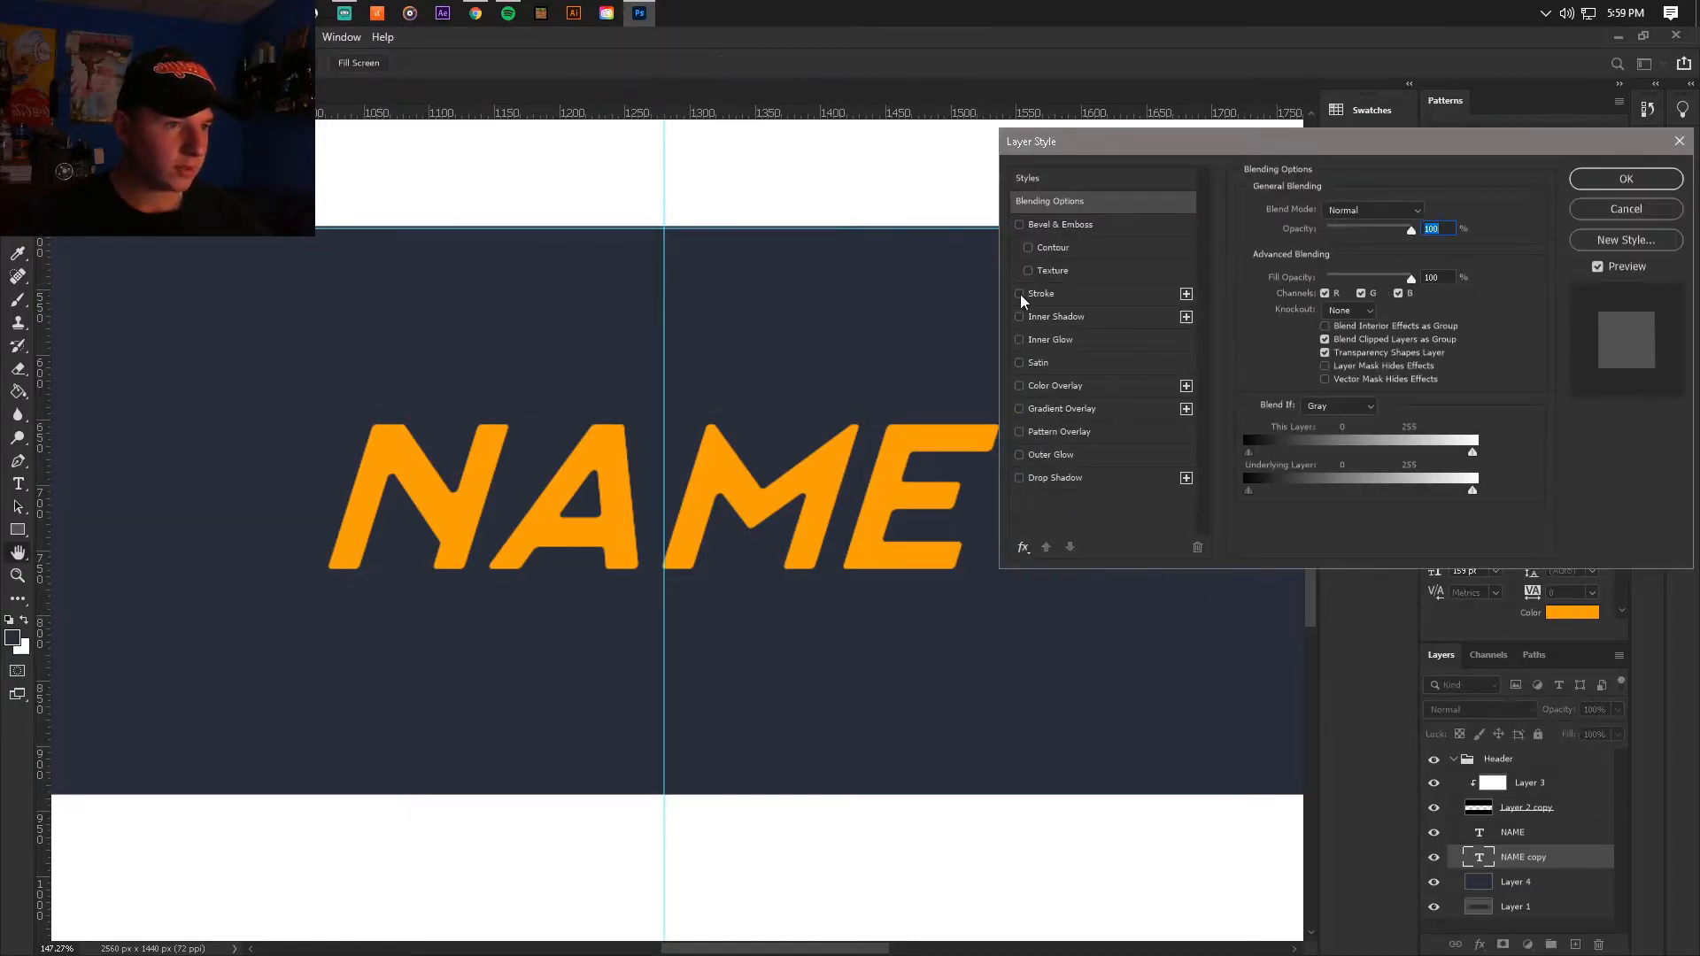
left_click(1020, 295)
left_click(1041, 293)
left_click(1287, 337)
left_click(679, 430)
left_click(854, 200)
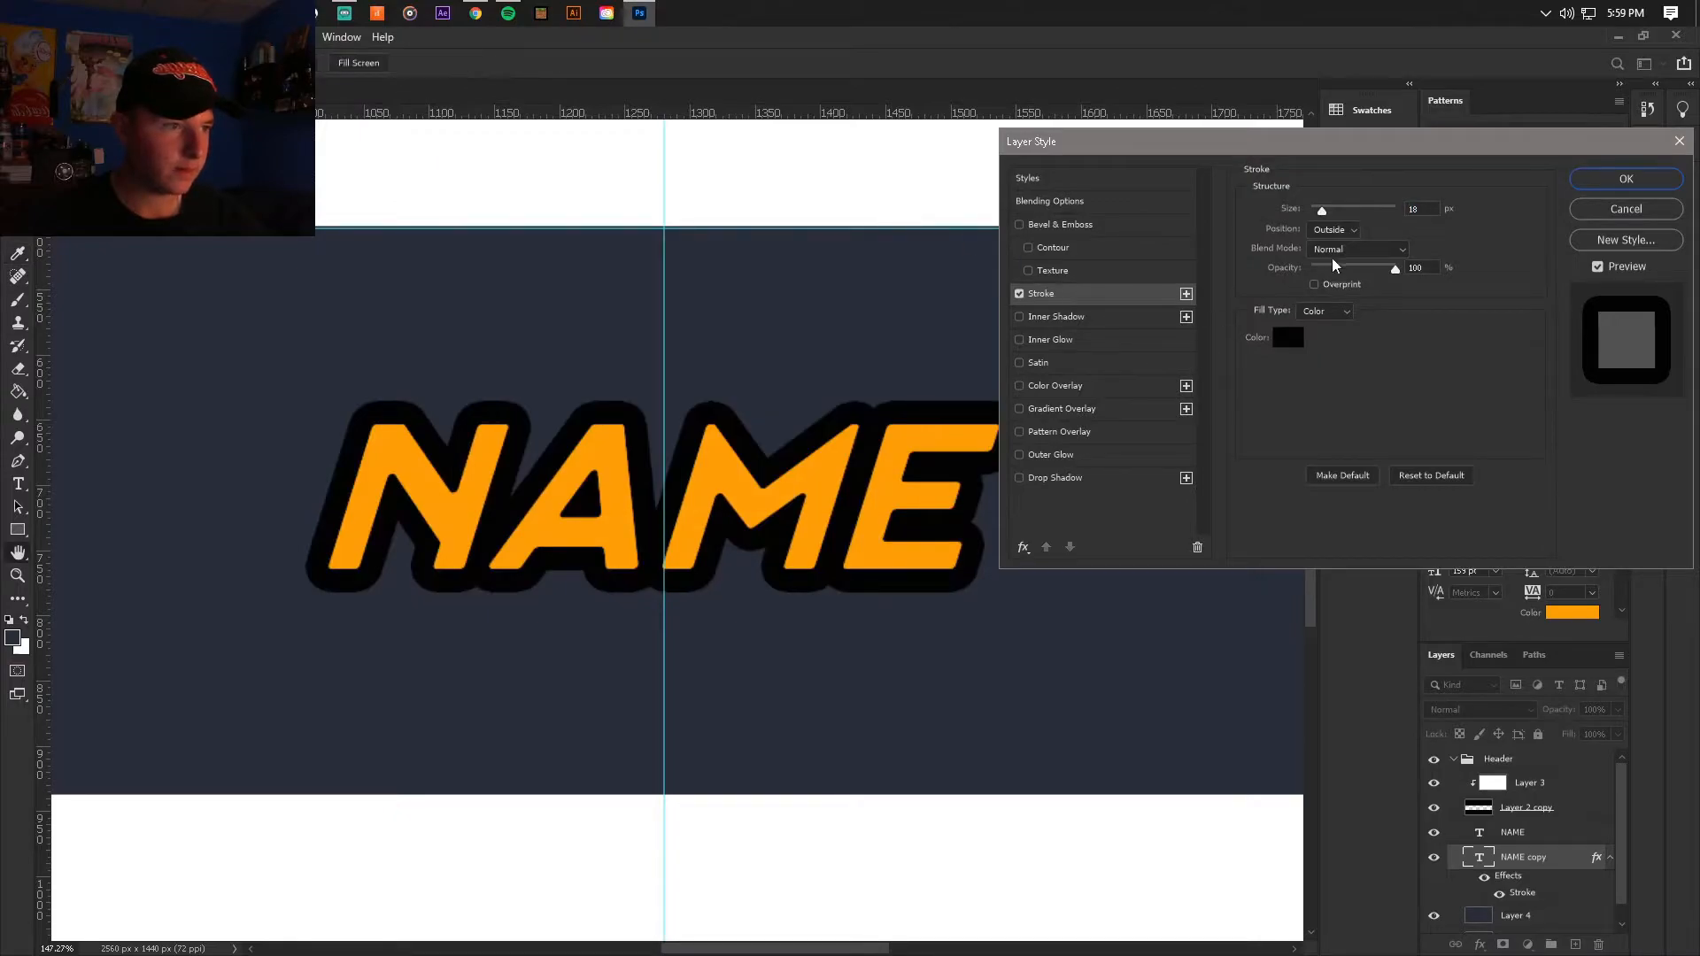
left_click_drag(1313, 209, 1319, 210)
left_click(1626, 178)
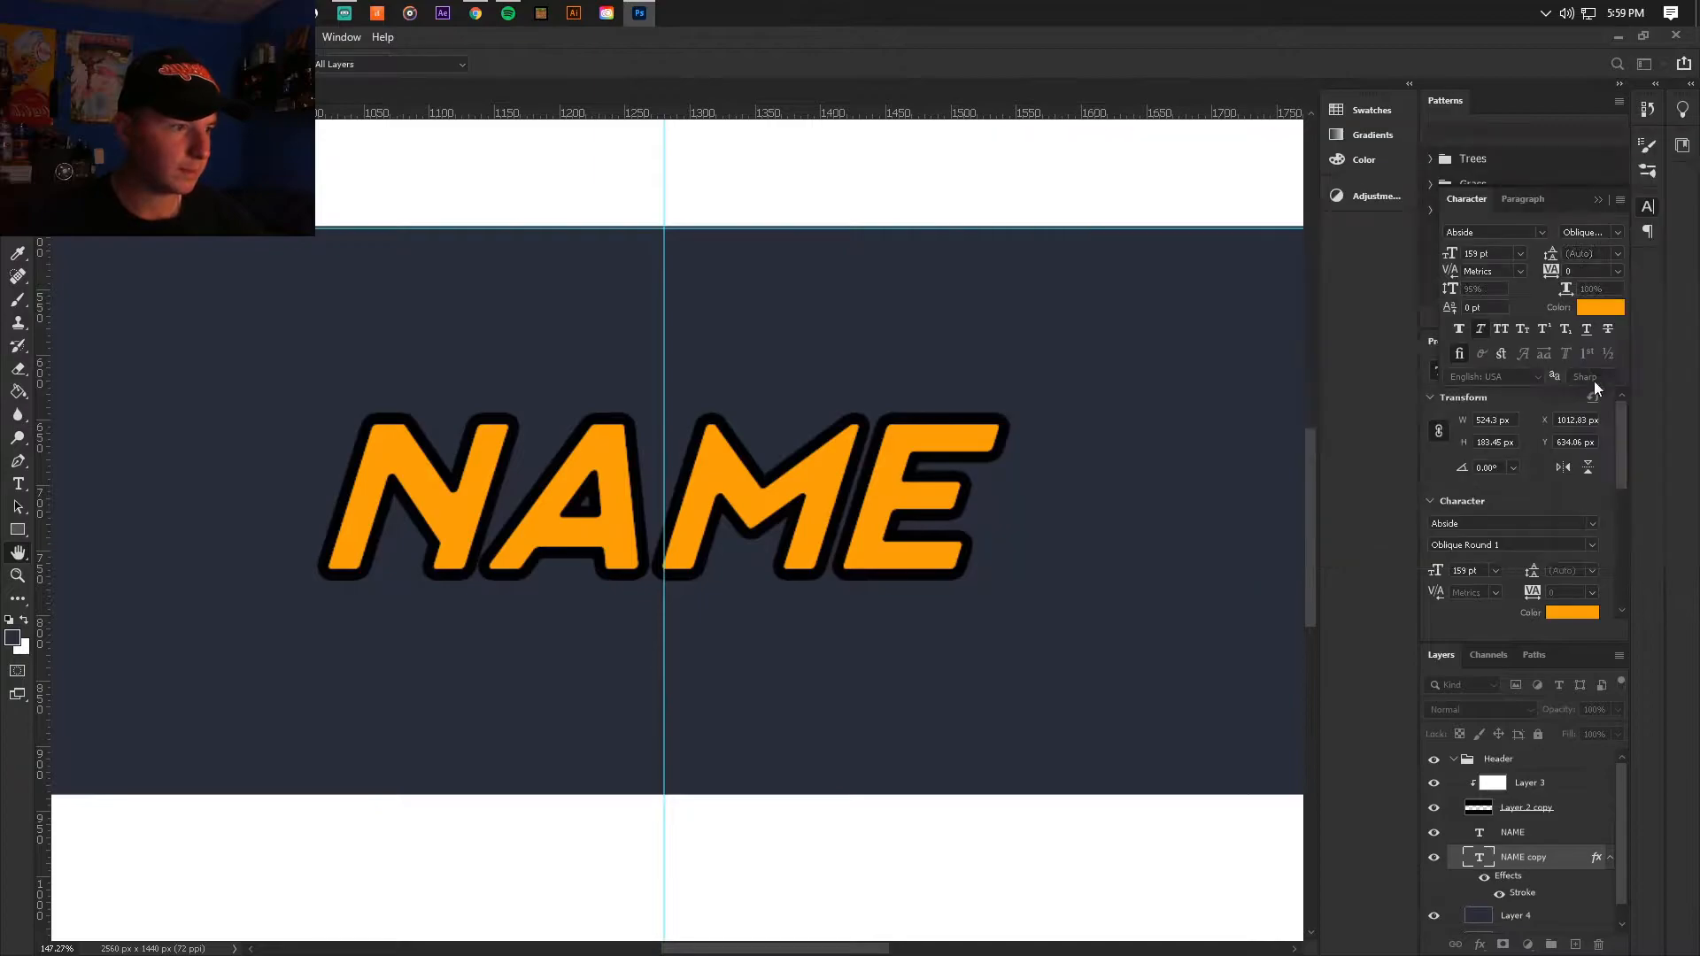
Step: Rasterize the type and the layer style of the stroked NAME copy
right_click(1559, 857)
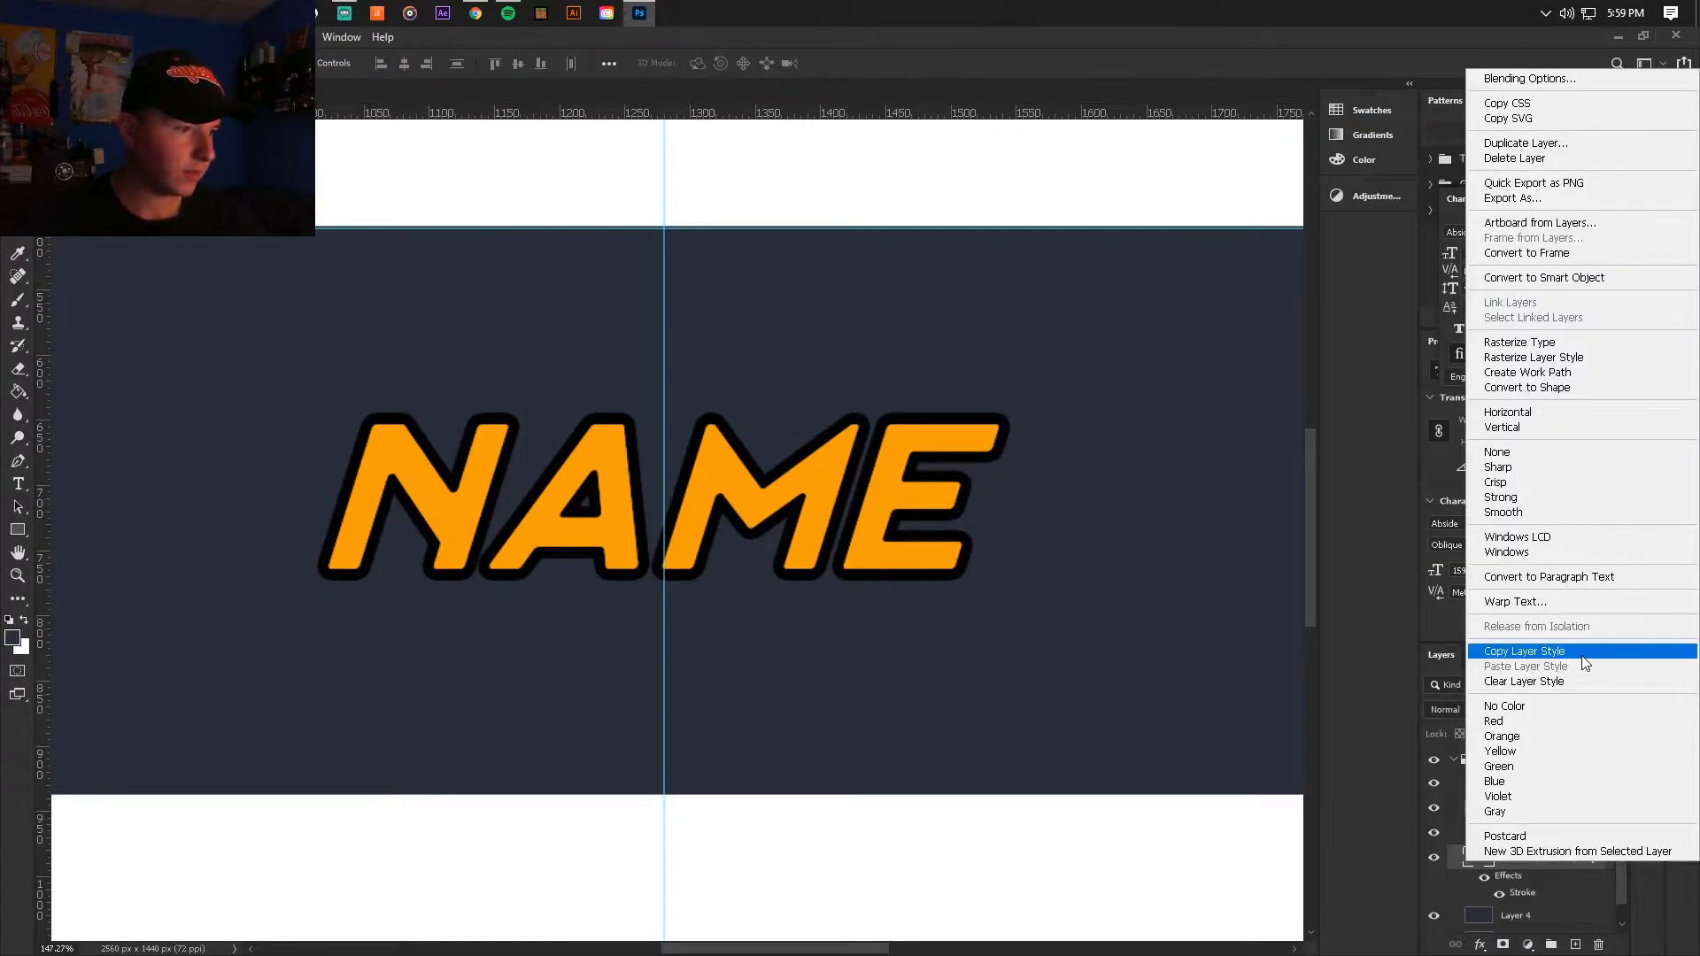
left_click(1518, 342)
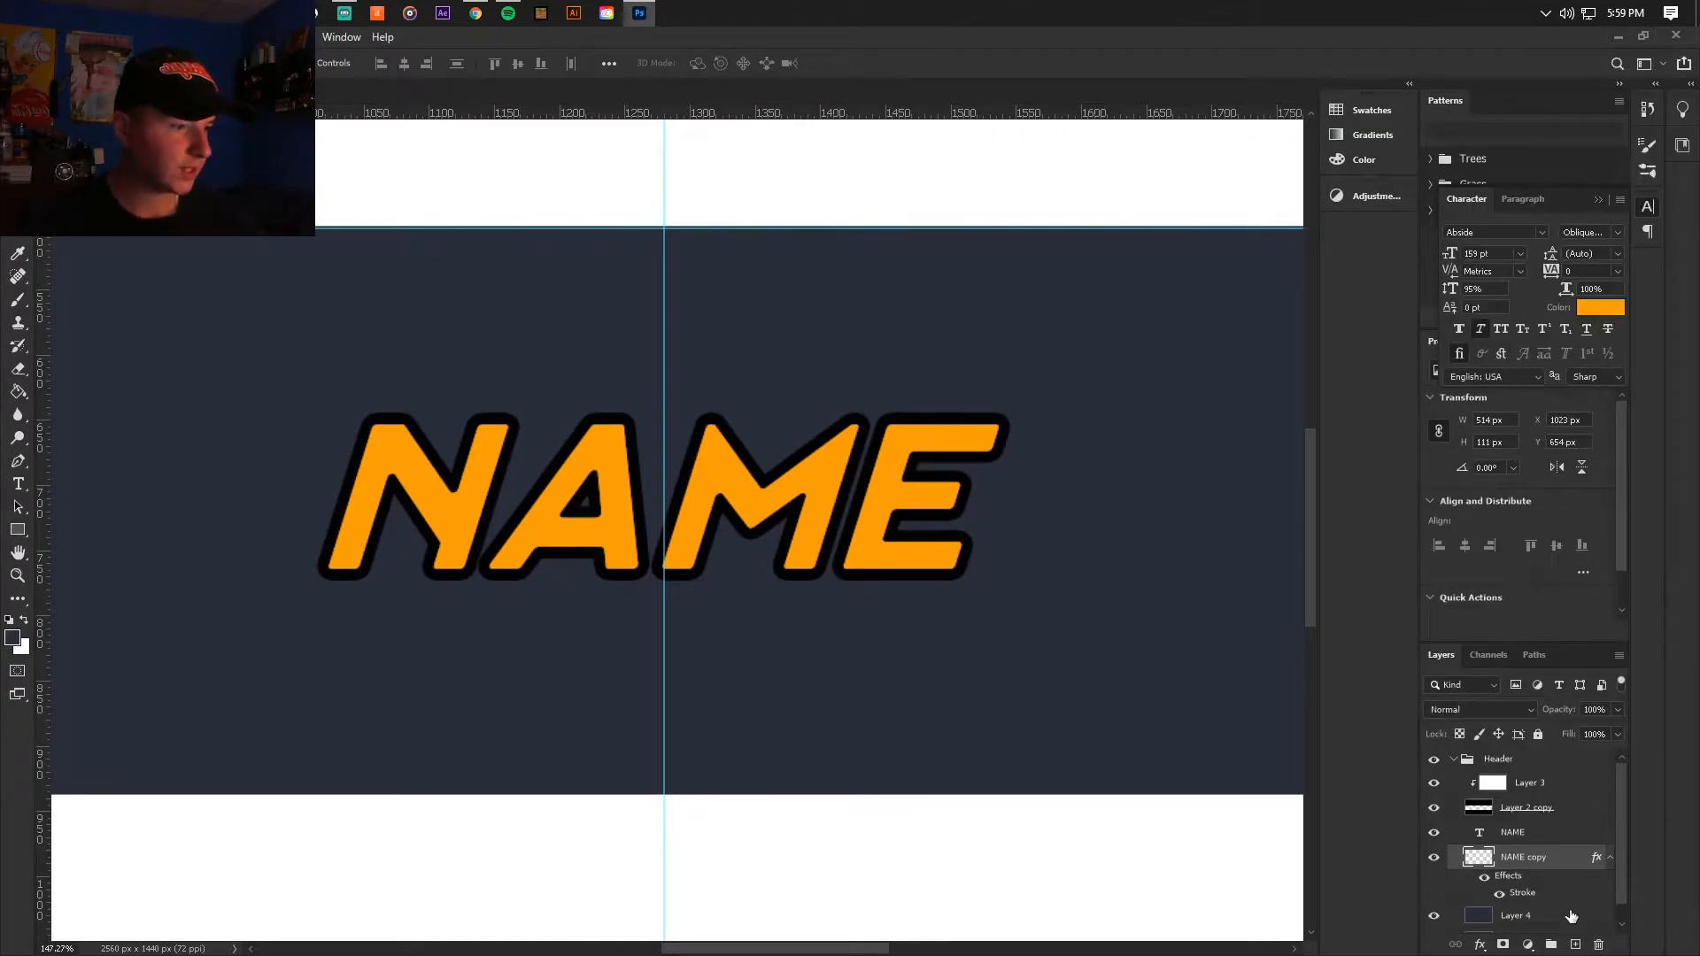
right_click(1567, 872)
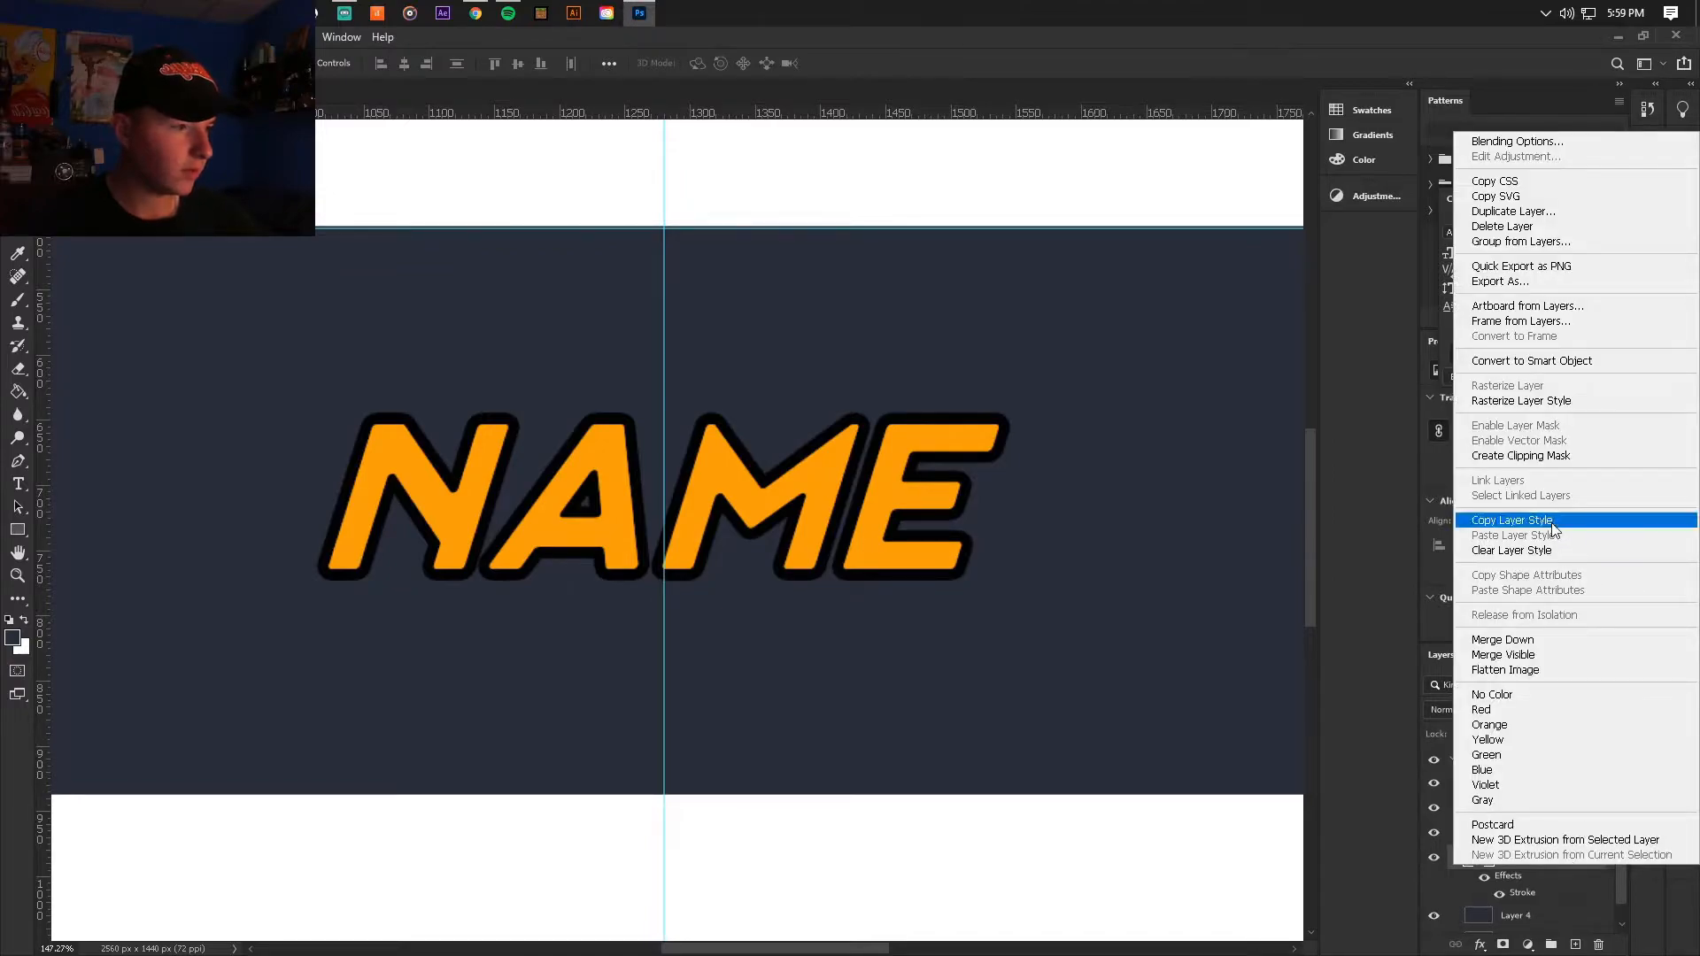
left_click(1527, 396)
Step: Make the rasterized NAME copy solid black by filling a new clipped layer with black and merging the two layers
left_click(1572, 944)
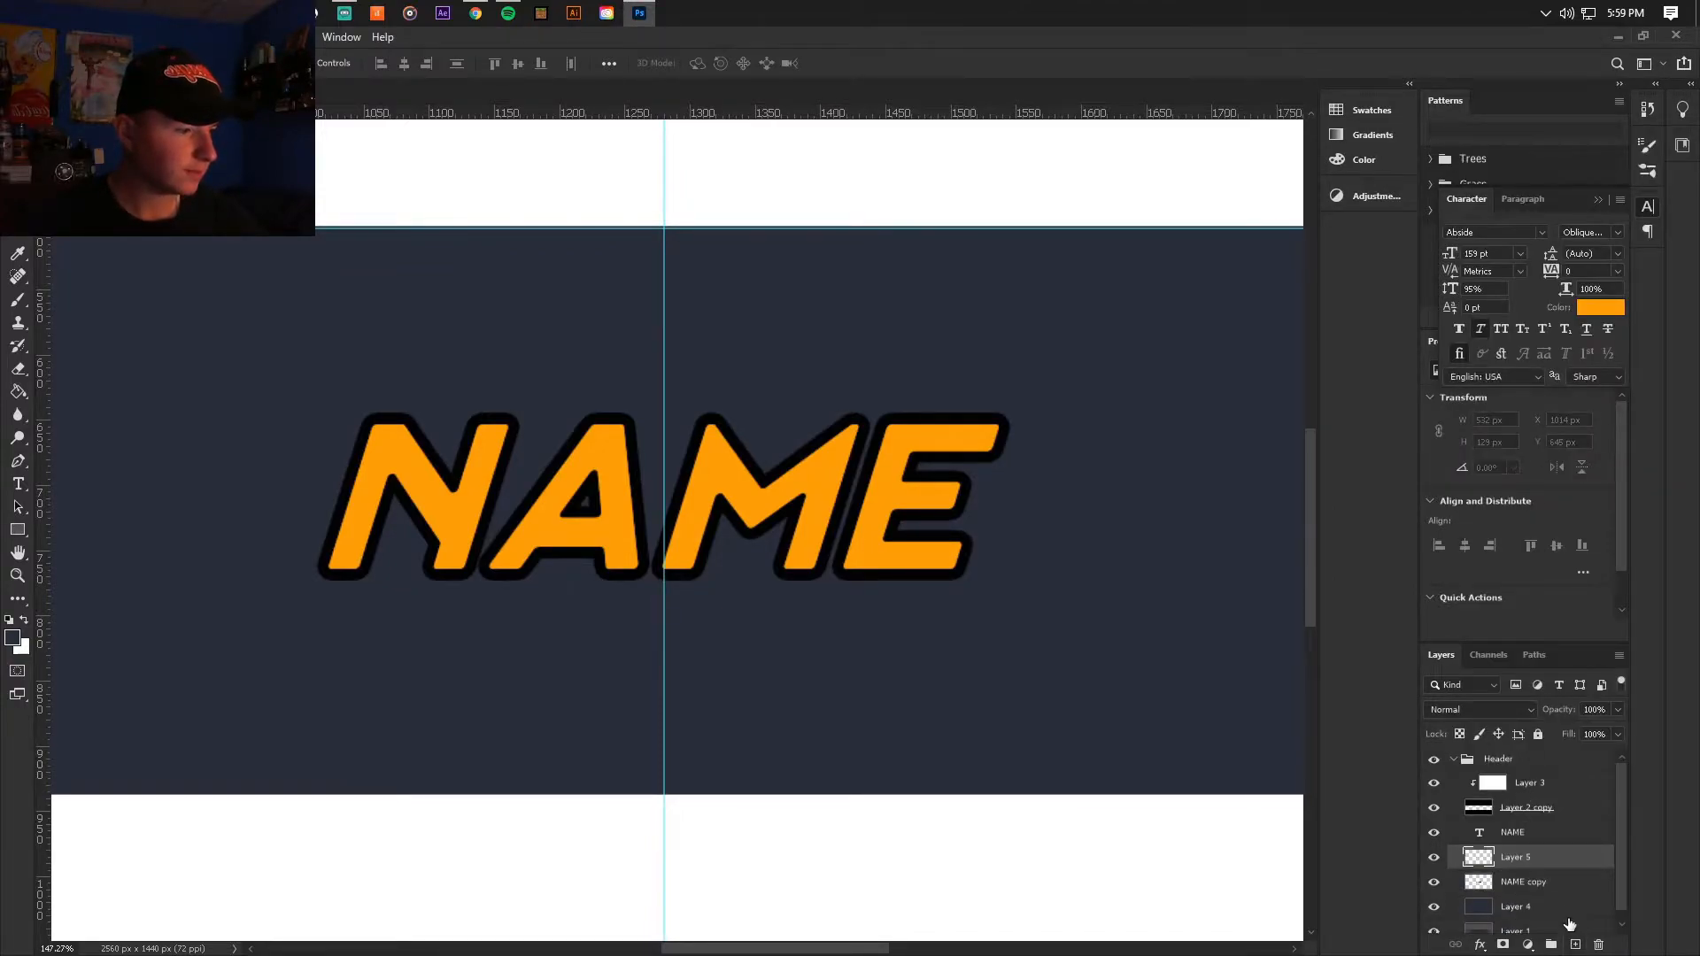
left_click(1545, 869, "alt")
left_click(18, 391)
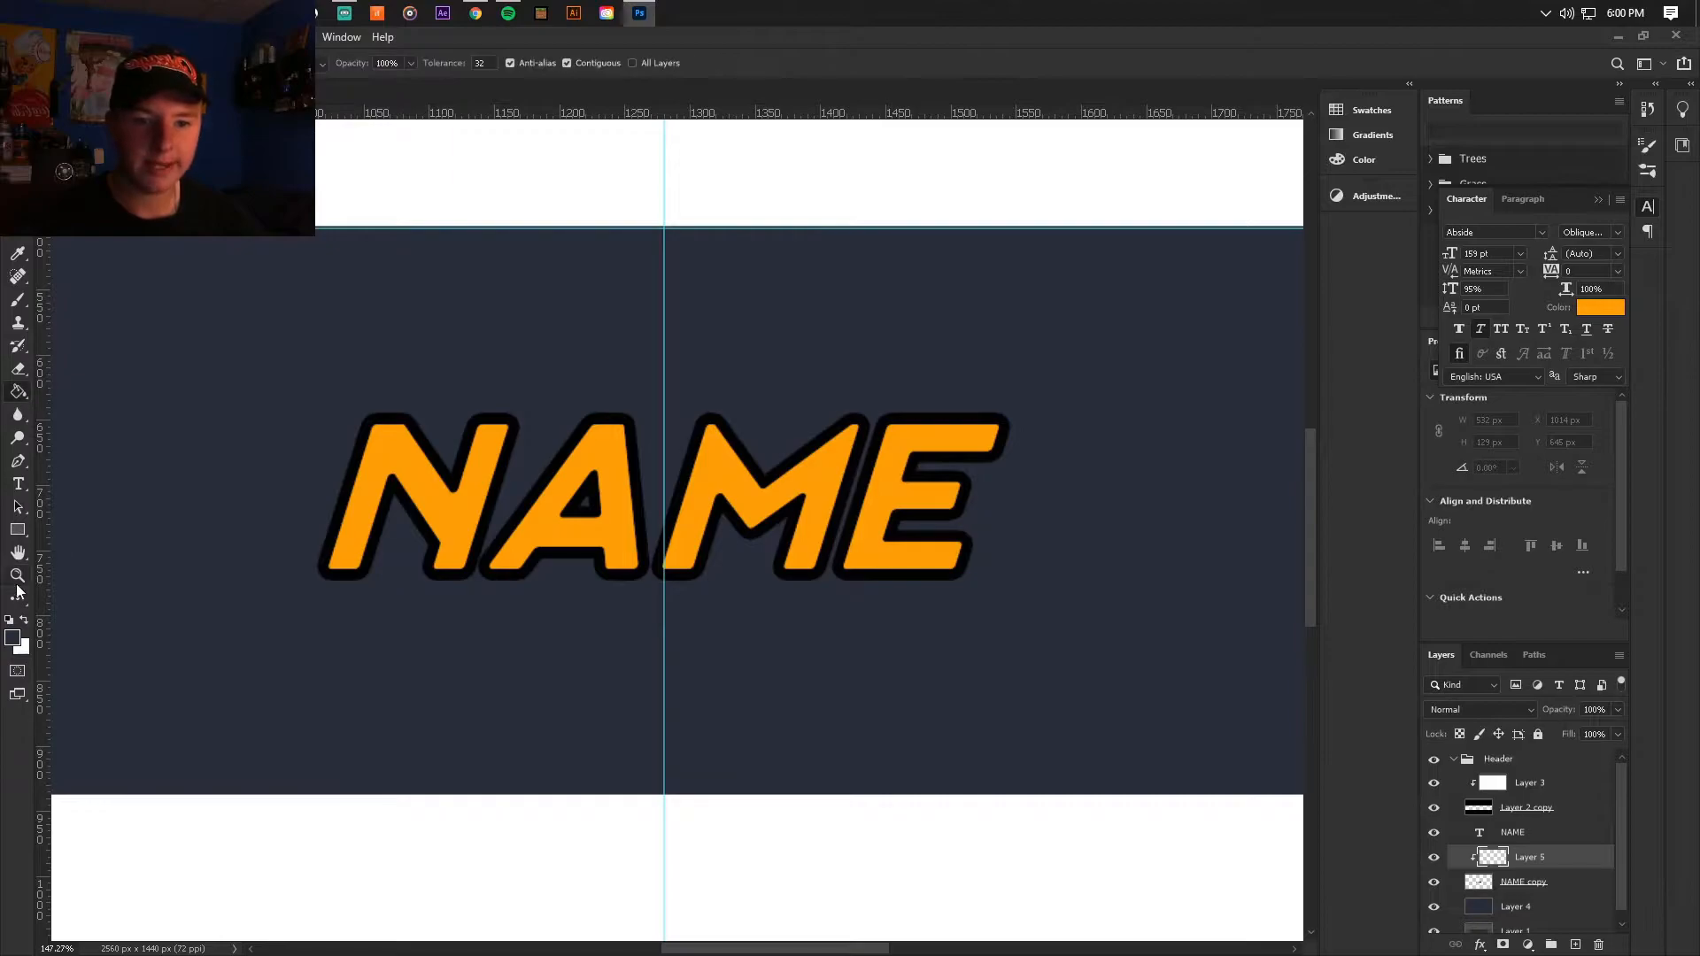
left_click(9, 623)
left_click(994, 728)
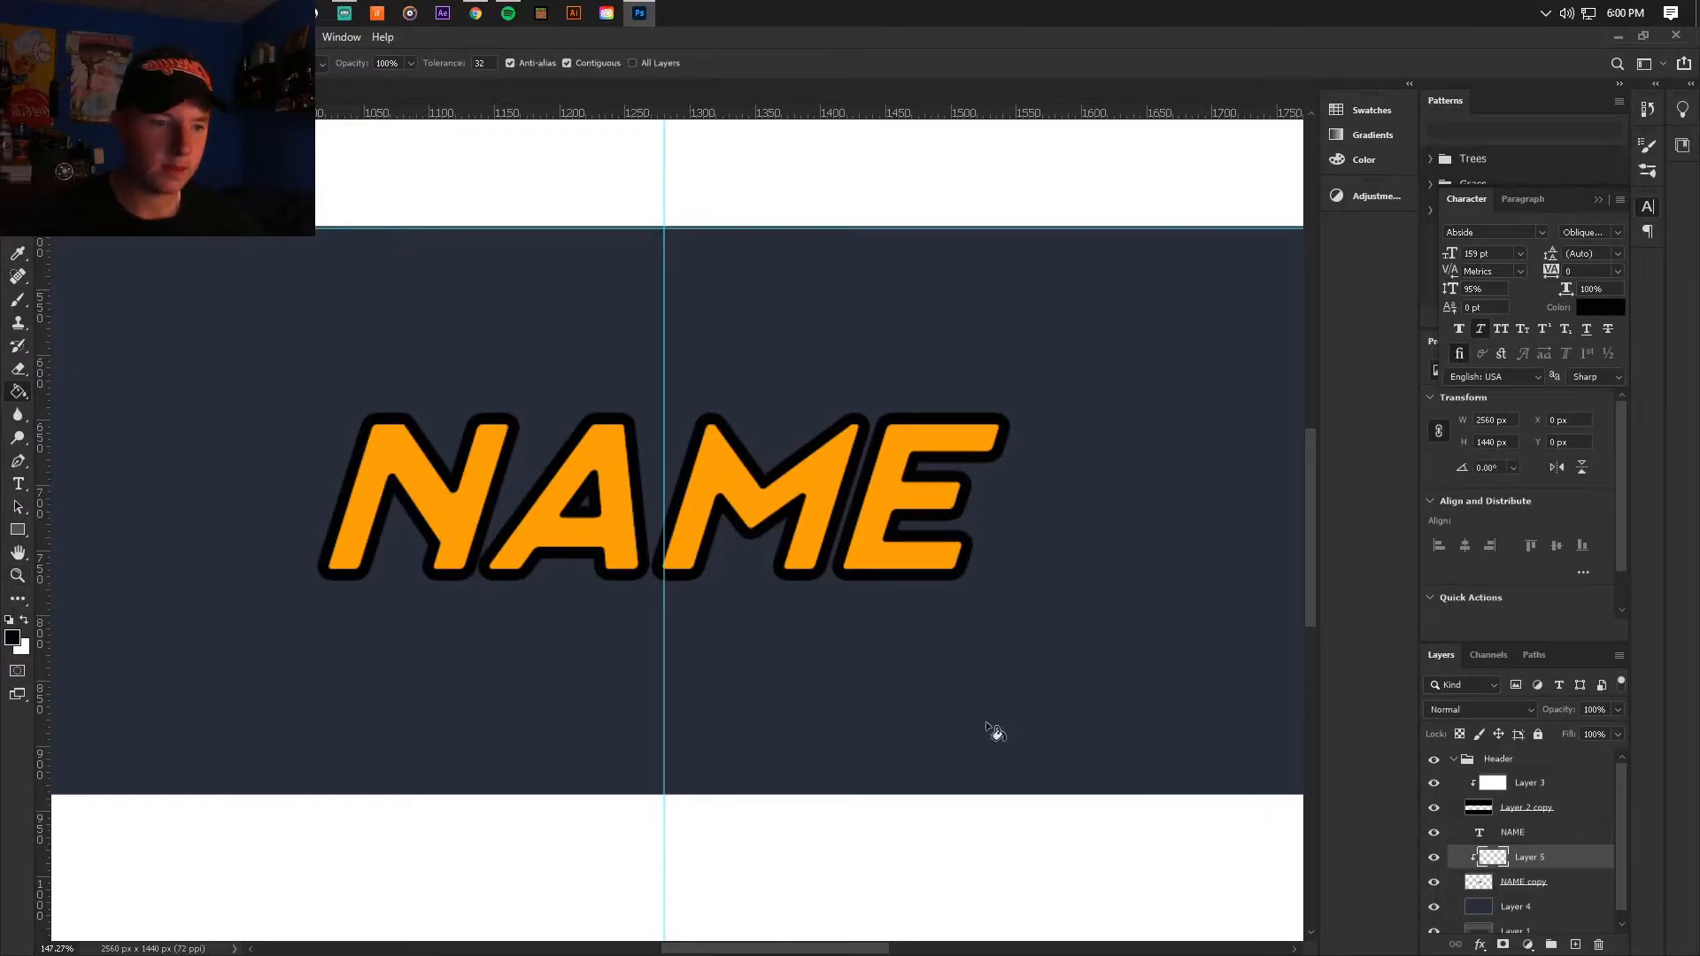
right_click(1575, 886)
left_click(1505, 651)
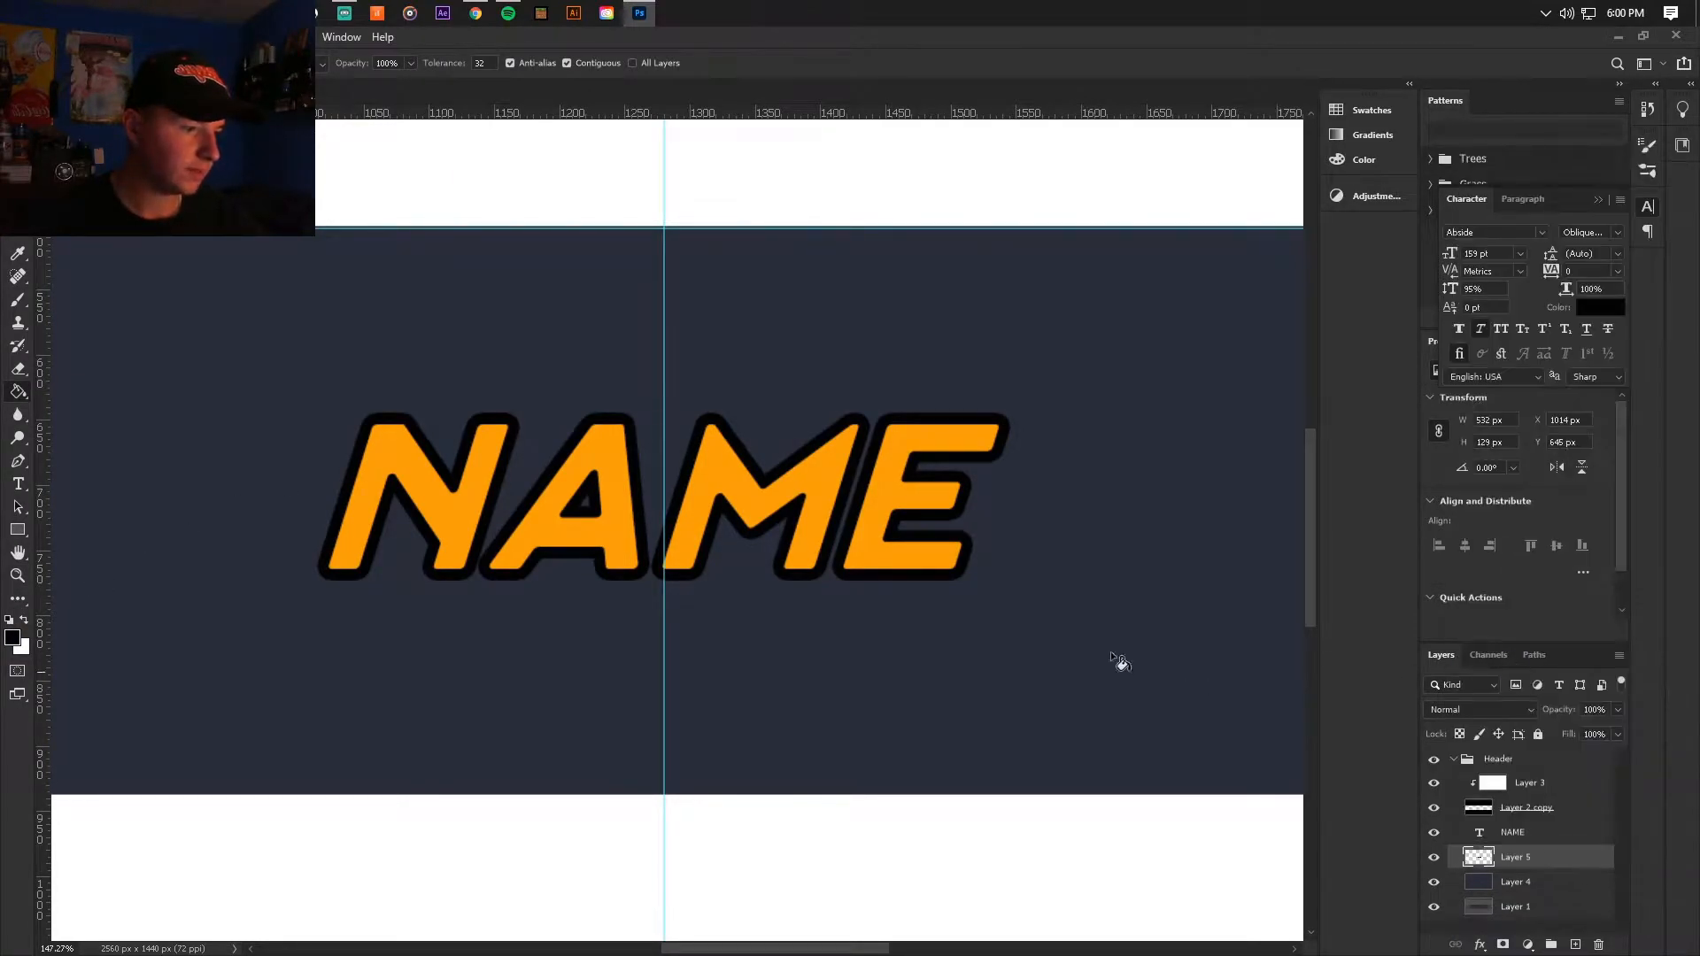
Step: Build a black extrusion by repeatedly duplicating the black lettering in one-pixel offsets, about 12 px down and 12 px left in total
key("v")
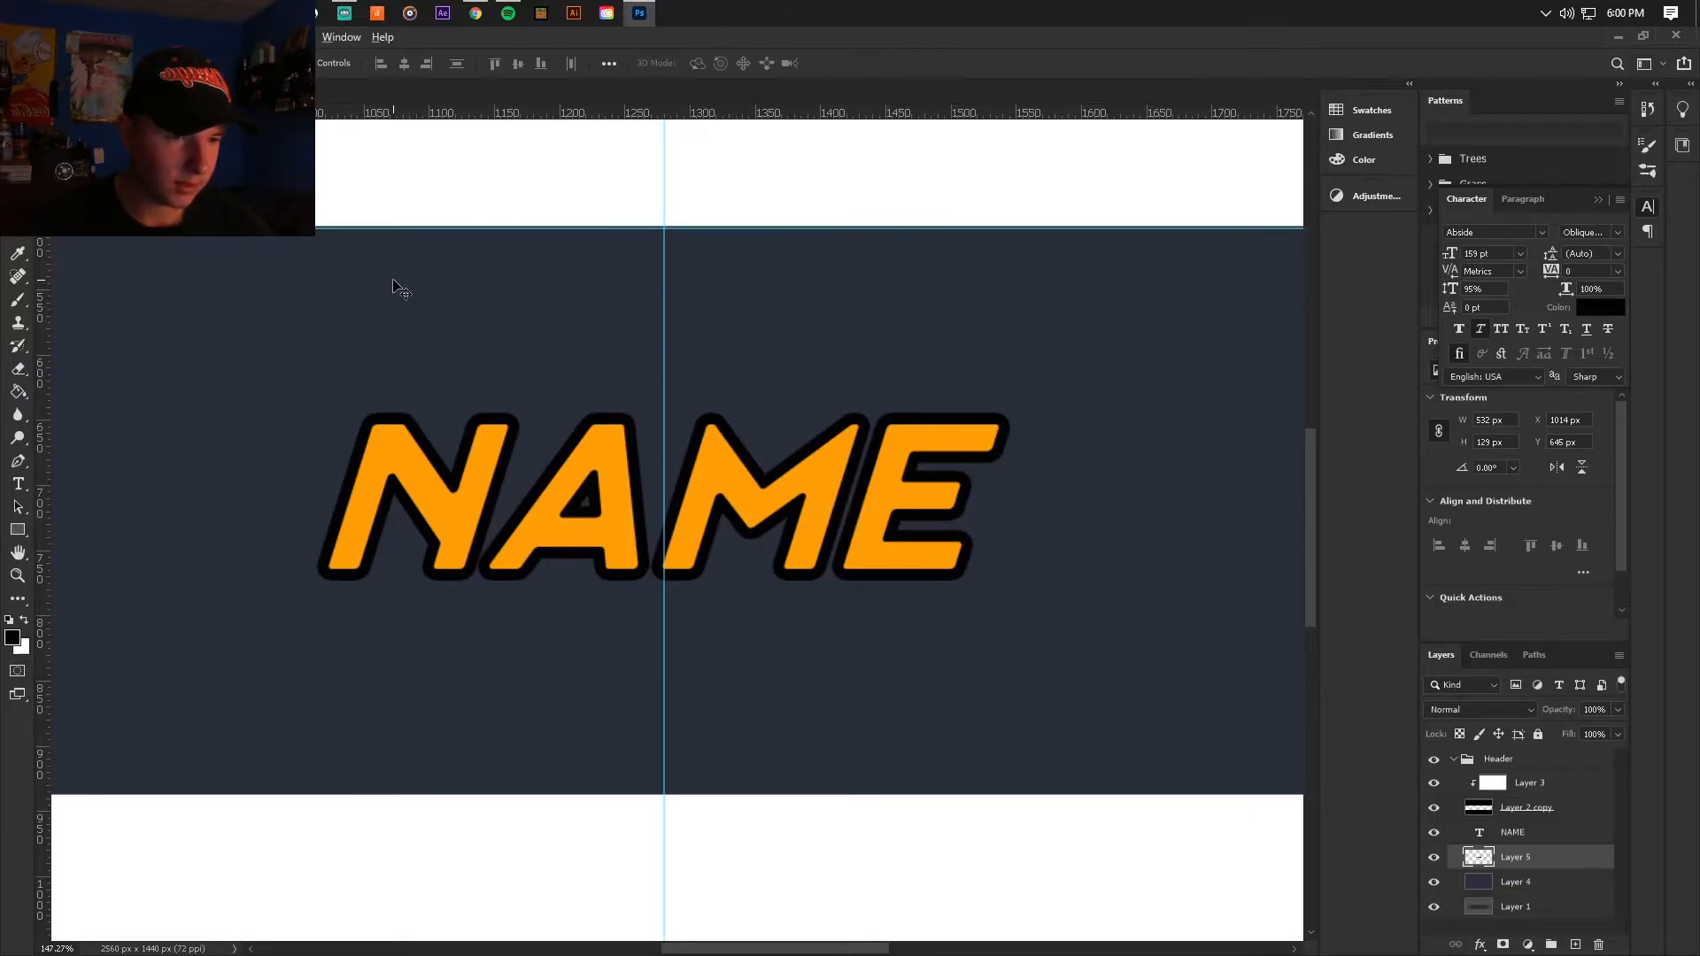
key("alt+Down")
key("alt+Left")
key("alt+Down")
key("alt+Left")
key("alt+Down")
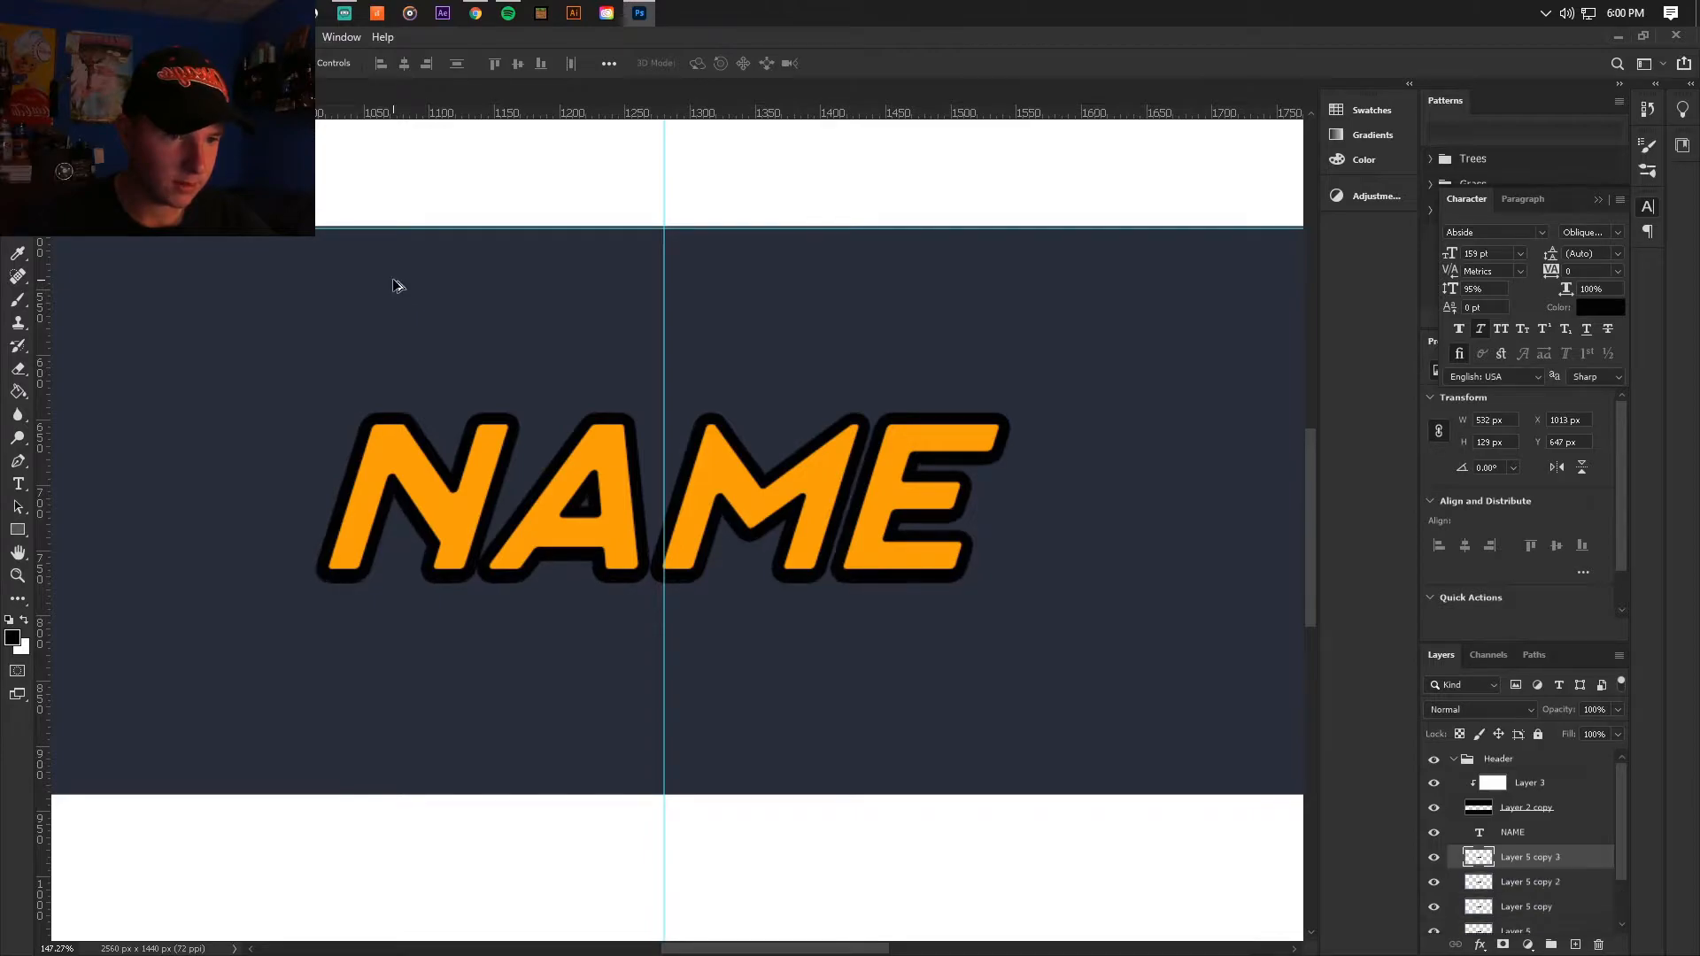
key("alt+Left")
key("alt+Down")
key("alt+Left")
key("alt+Down")
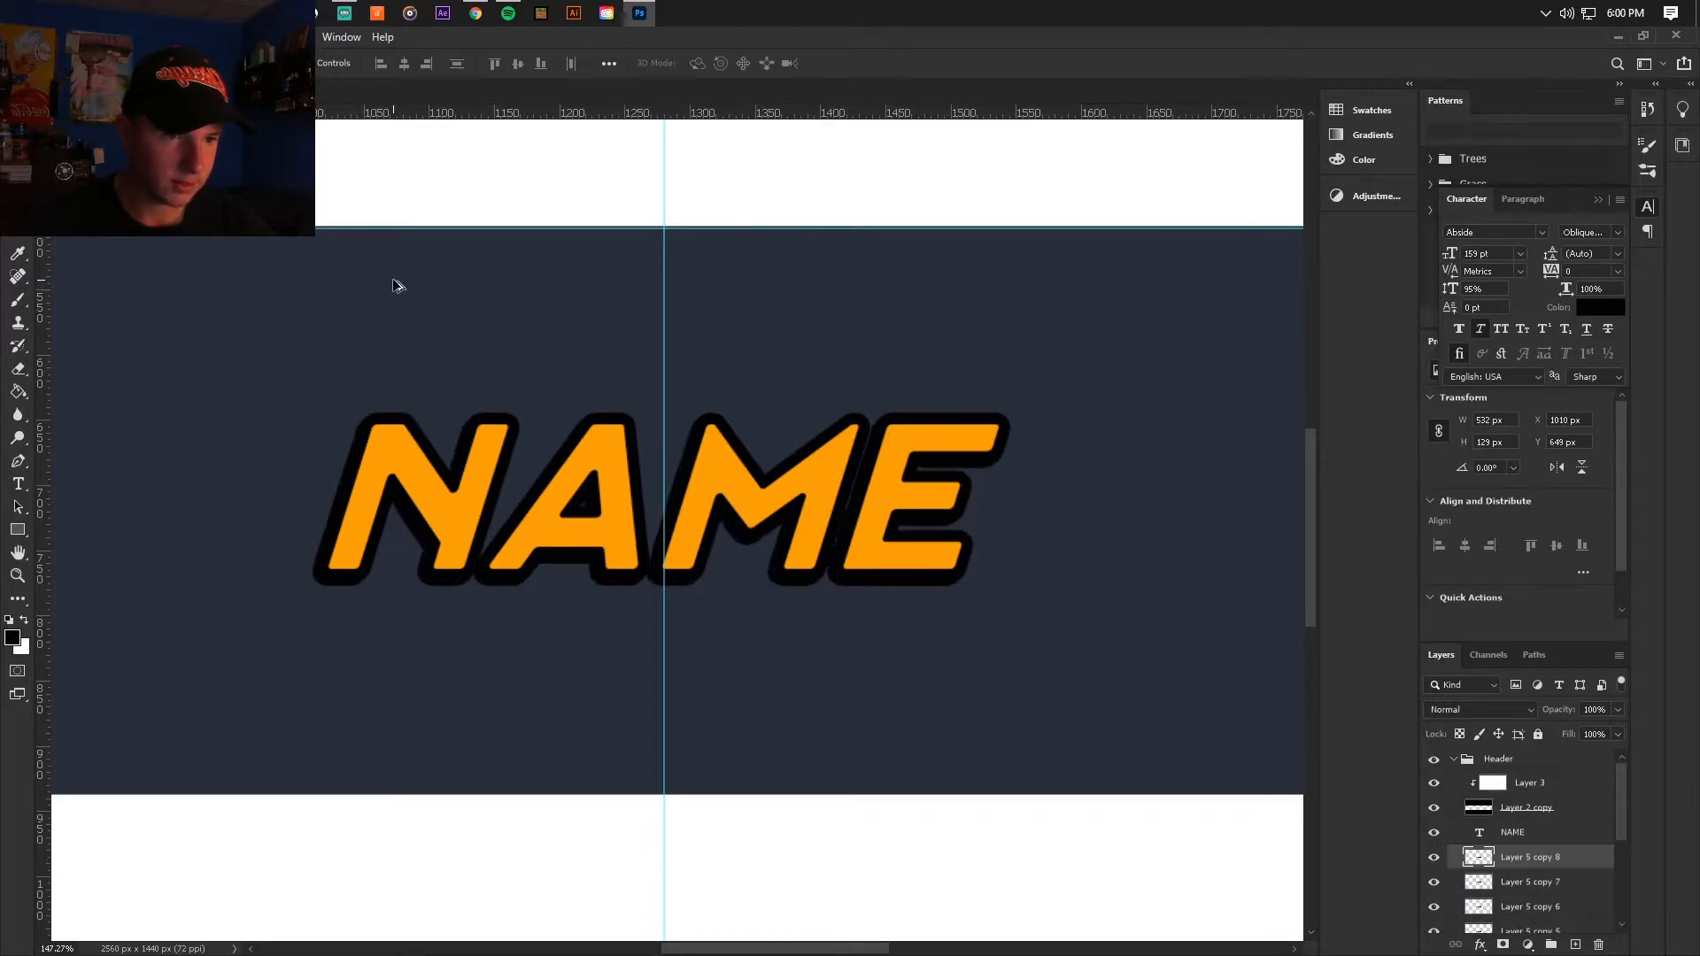
key("alt+Down")
key("alt+Left")
key("alt+Down")
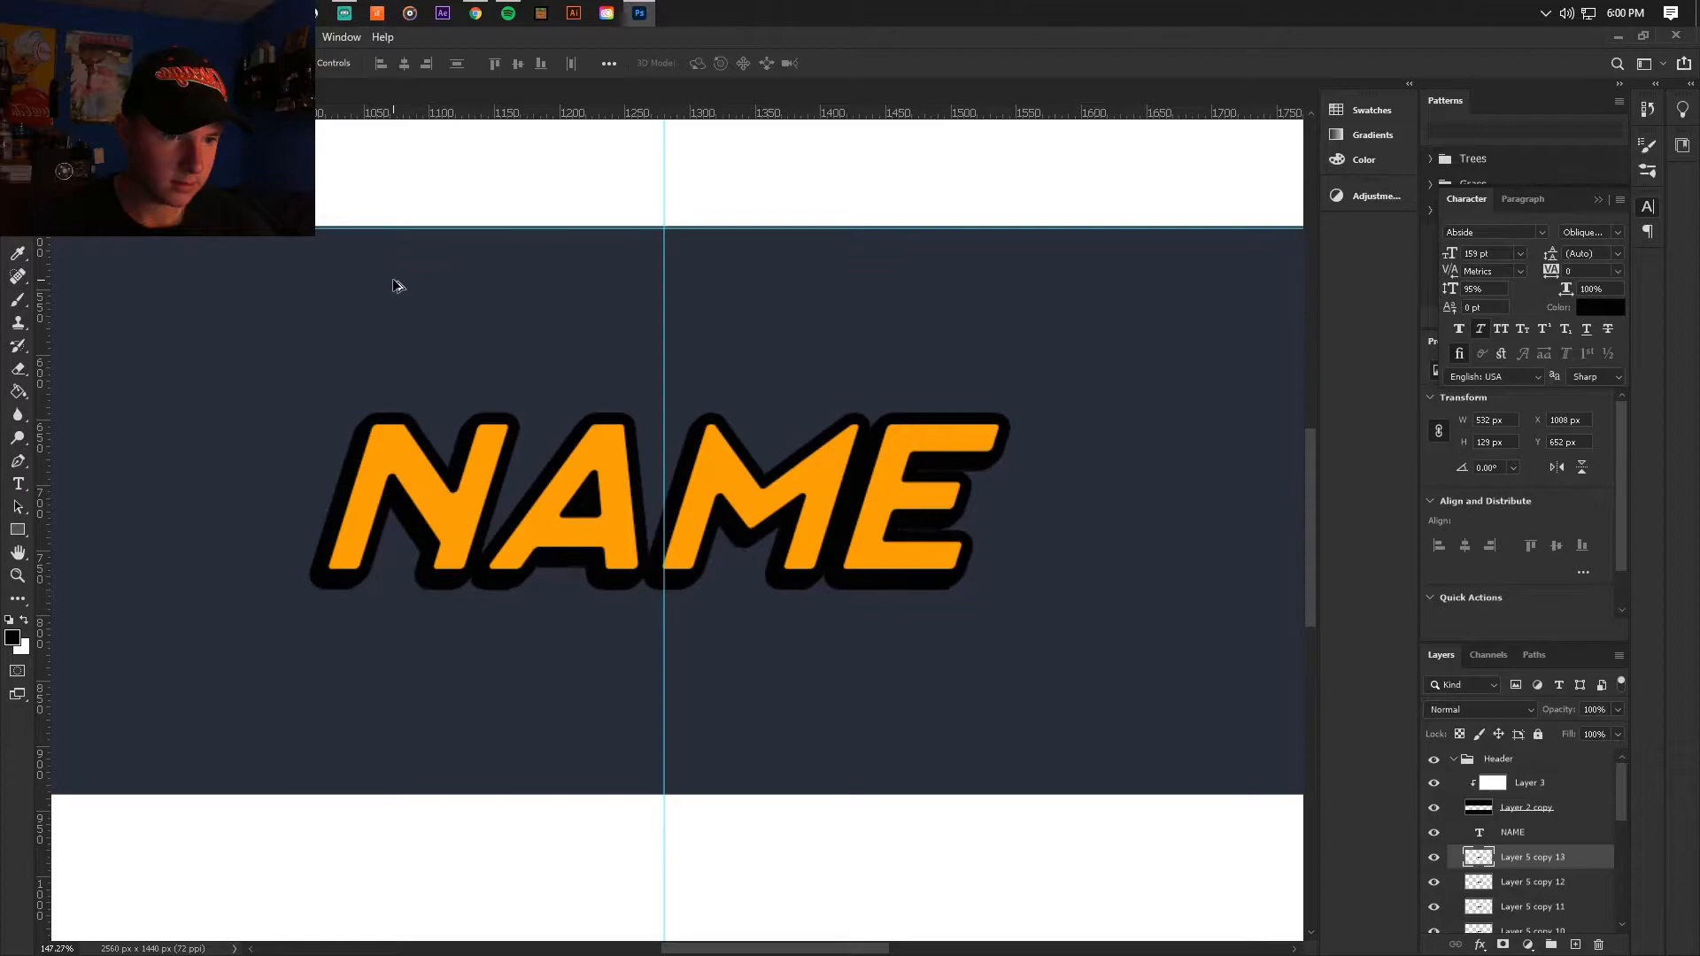
key("alt+Down")
key("alt+Down")
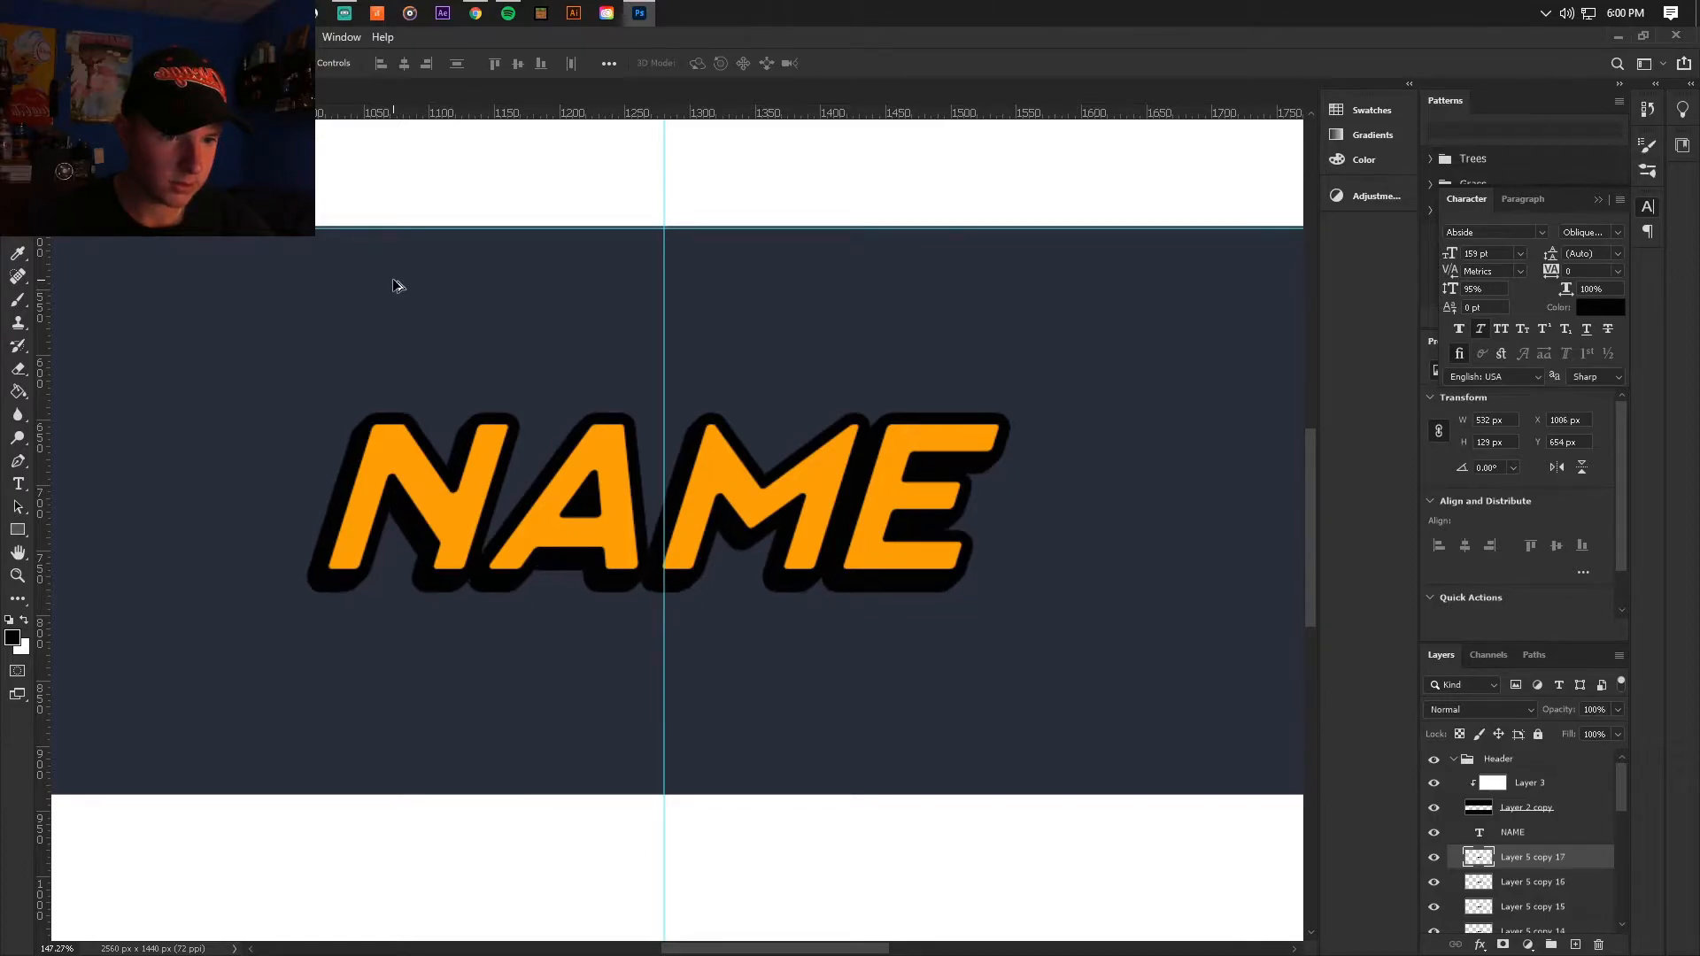
key("alt+Down")
key("alt+Down")
key("alt+Left")
key("alt+Down")
key("alt+Left")
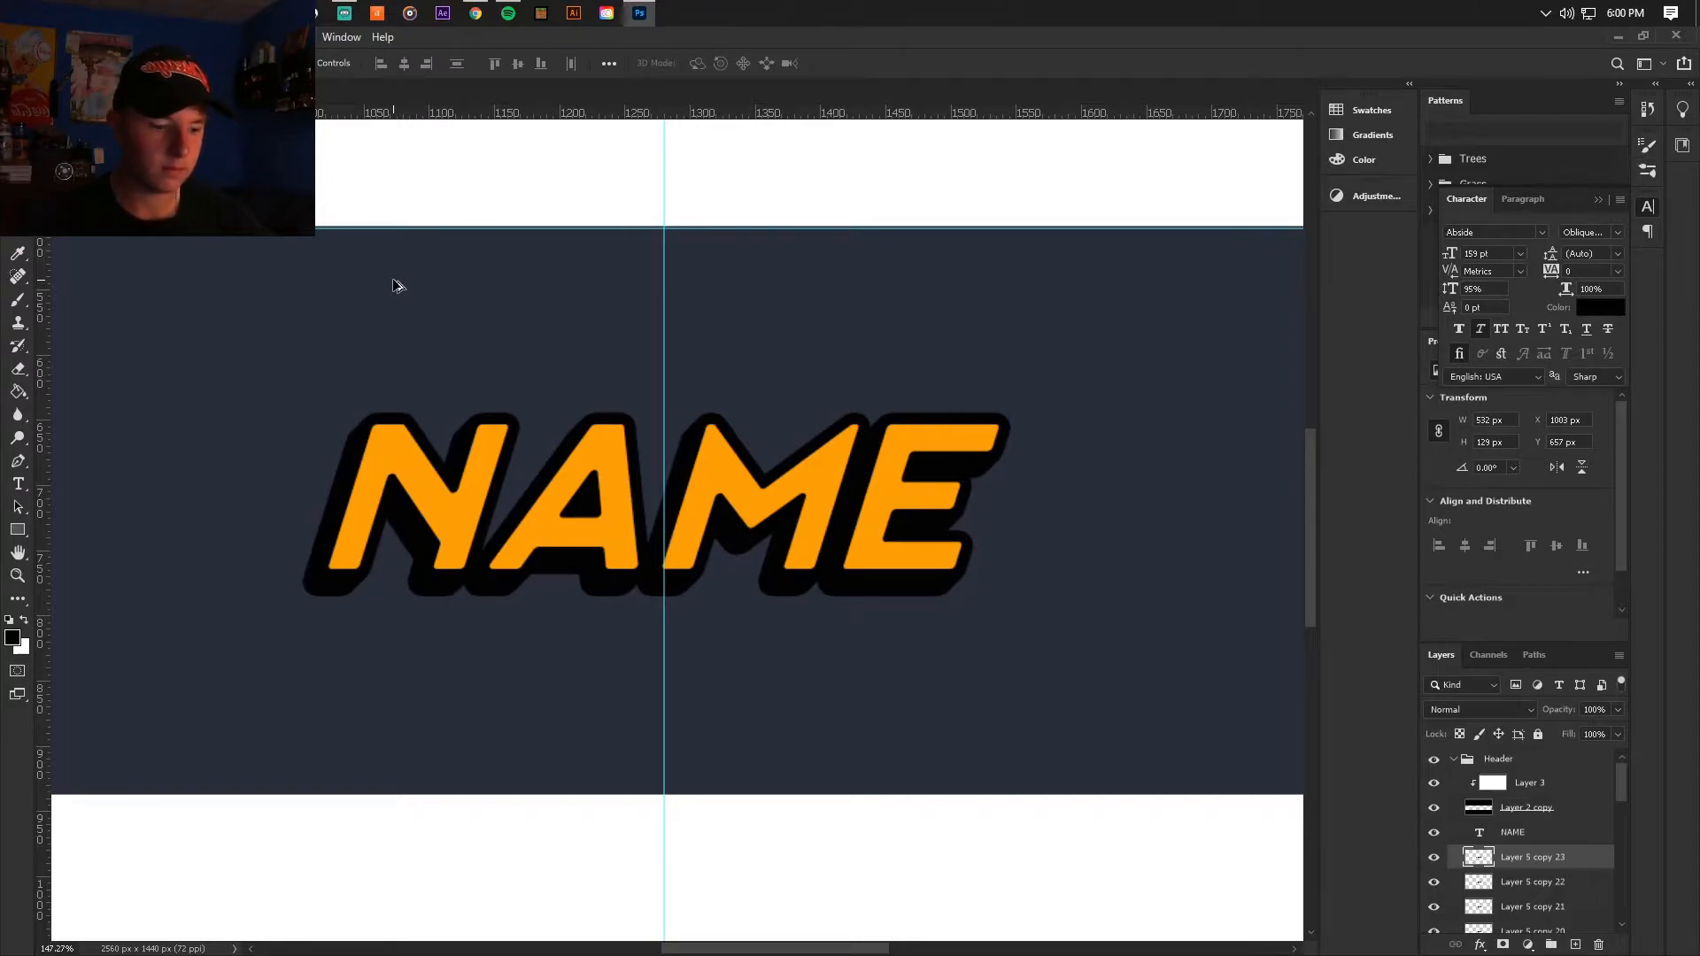
Step: Merge Layer 5 and all its offset copies into a single extrusion layer
scroll(1539, 899, "down", 10)
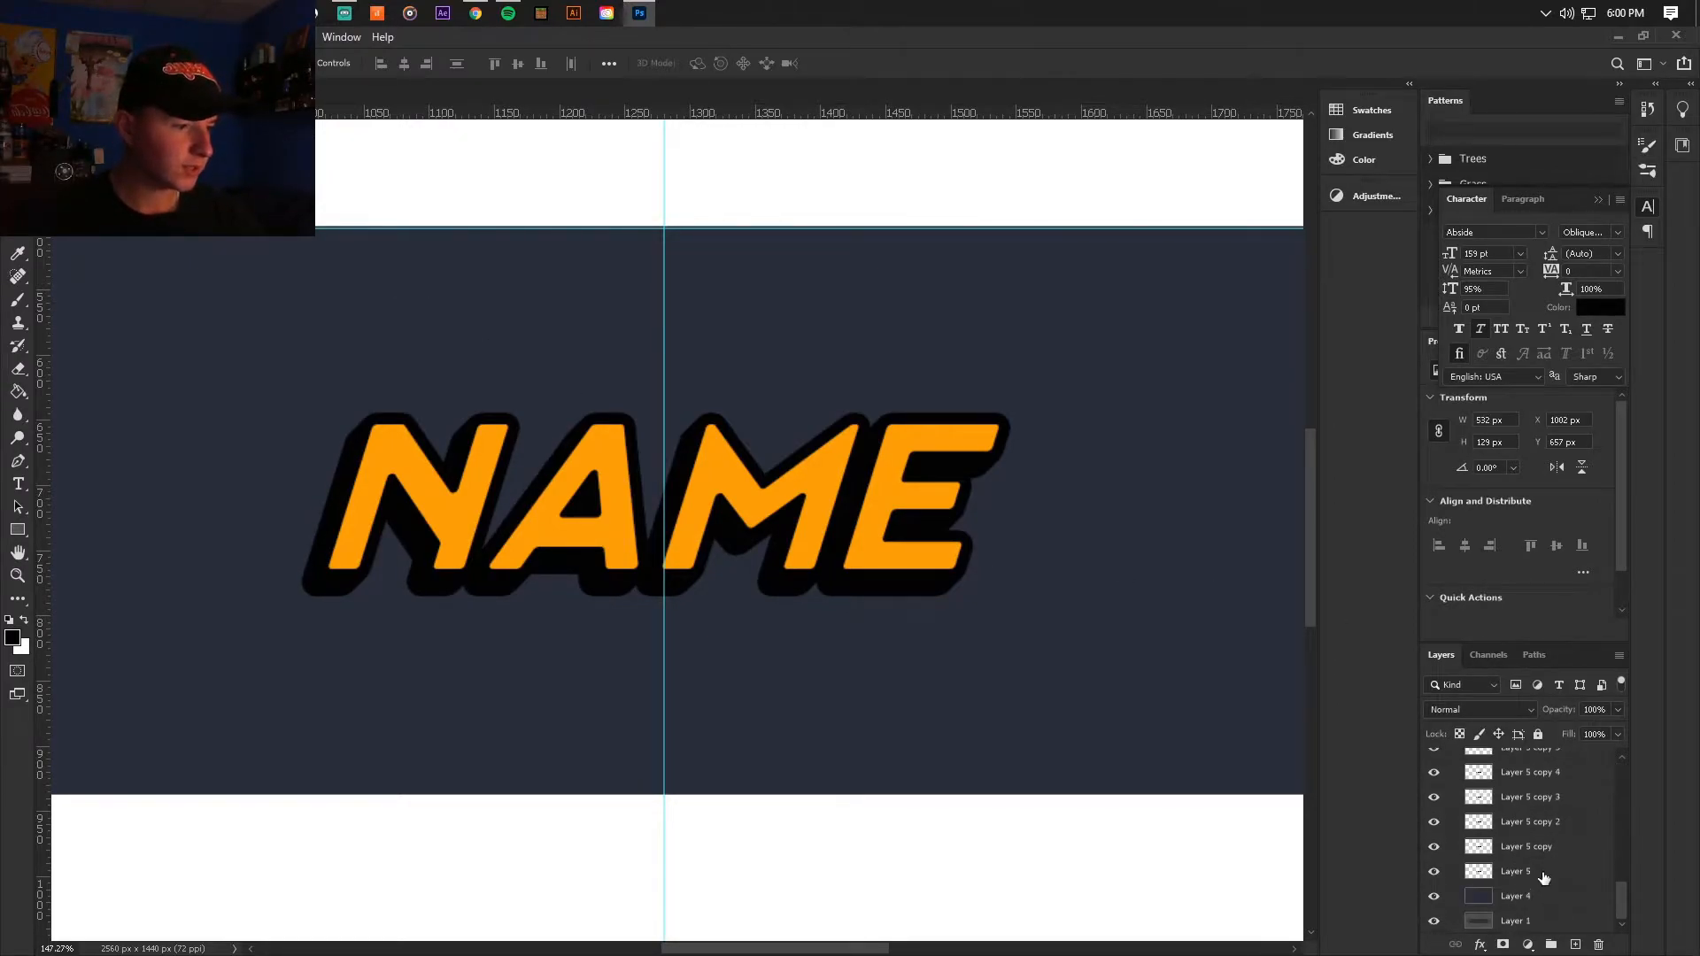
left_click(1543, 878, "shift")
right_click(1543, 878)
left_click(1537, 644)
Step: Group the NAME text with its merged black extrusion layer inside the Header group
scroll(889, 548, "down", 7)
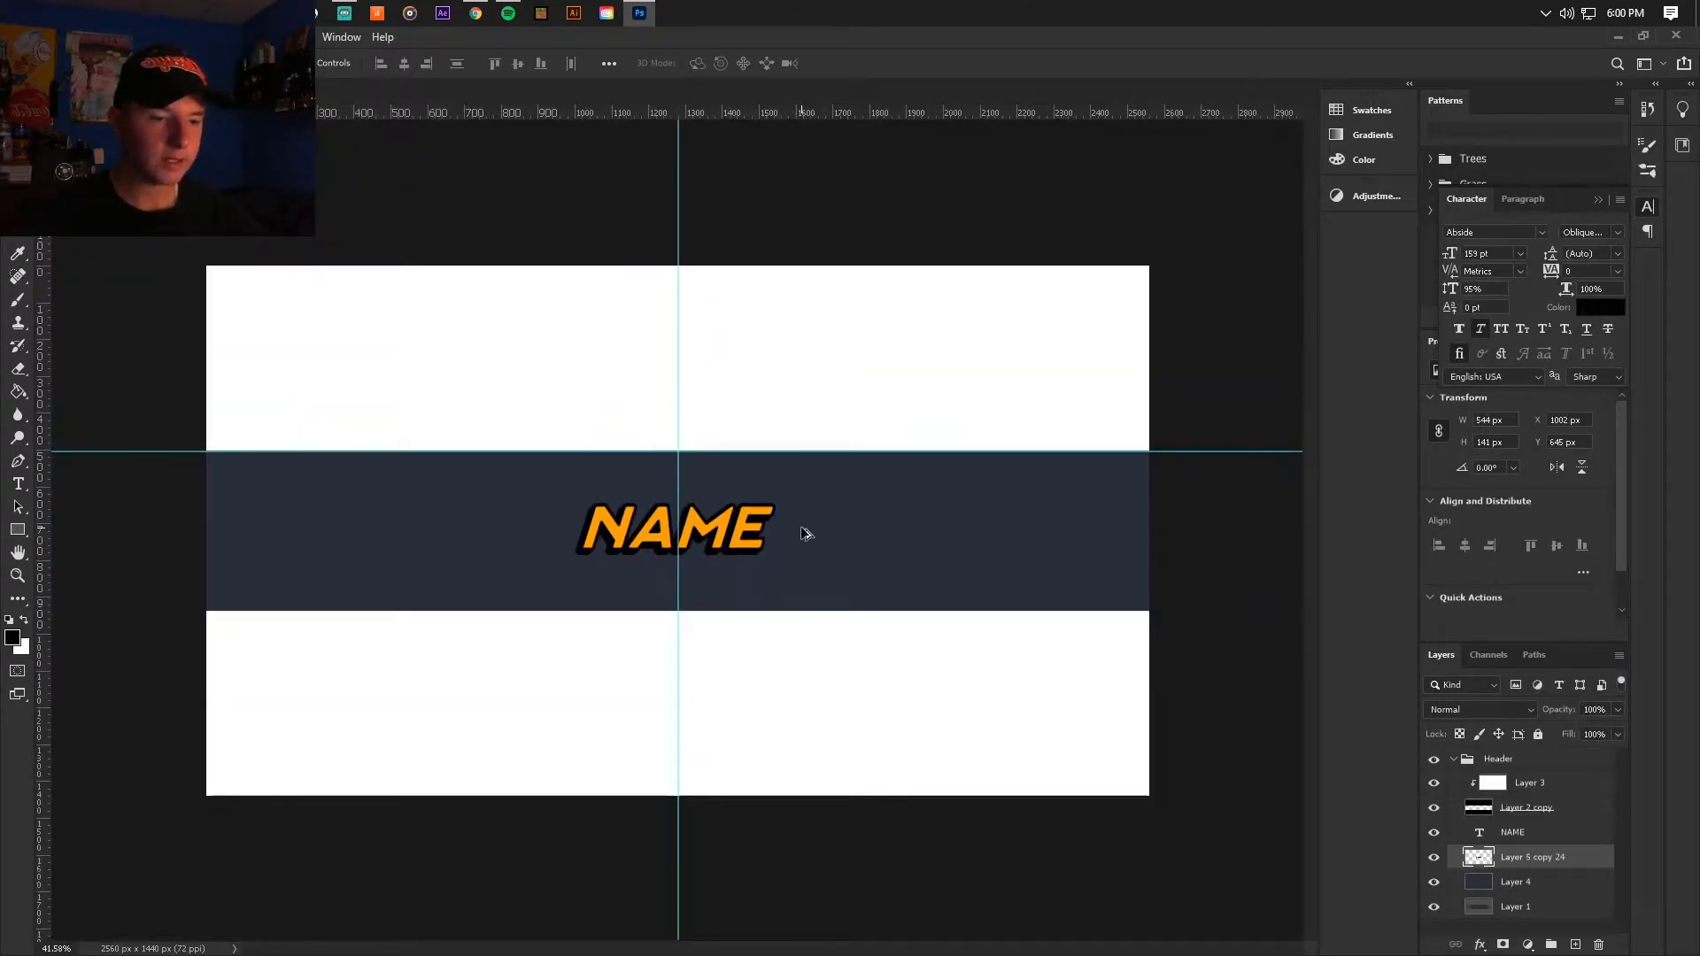
scroll(651, 545, "up", 2)
scroll(655, 548, "down", 1)
scroll(653, 545, "up", 3)
left_click(1540, 832, "shift")
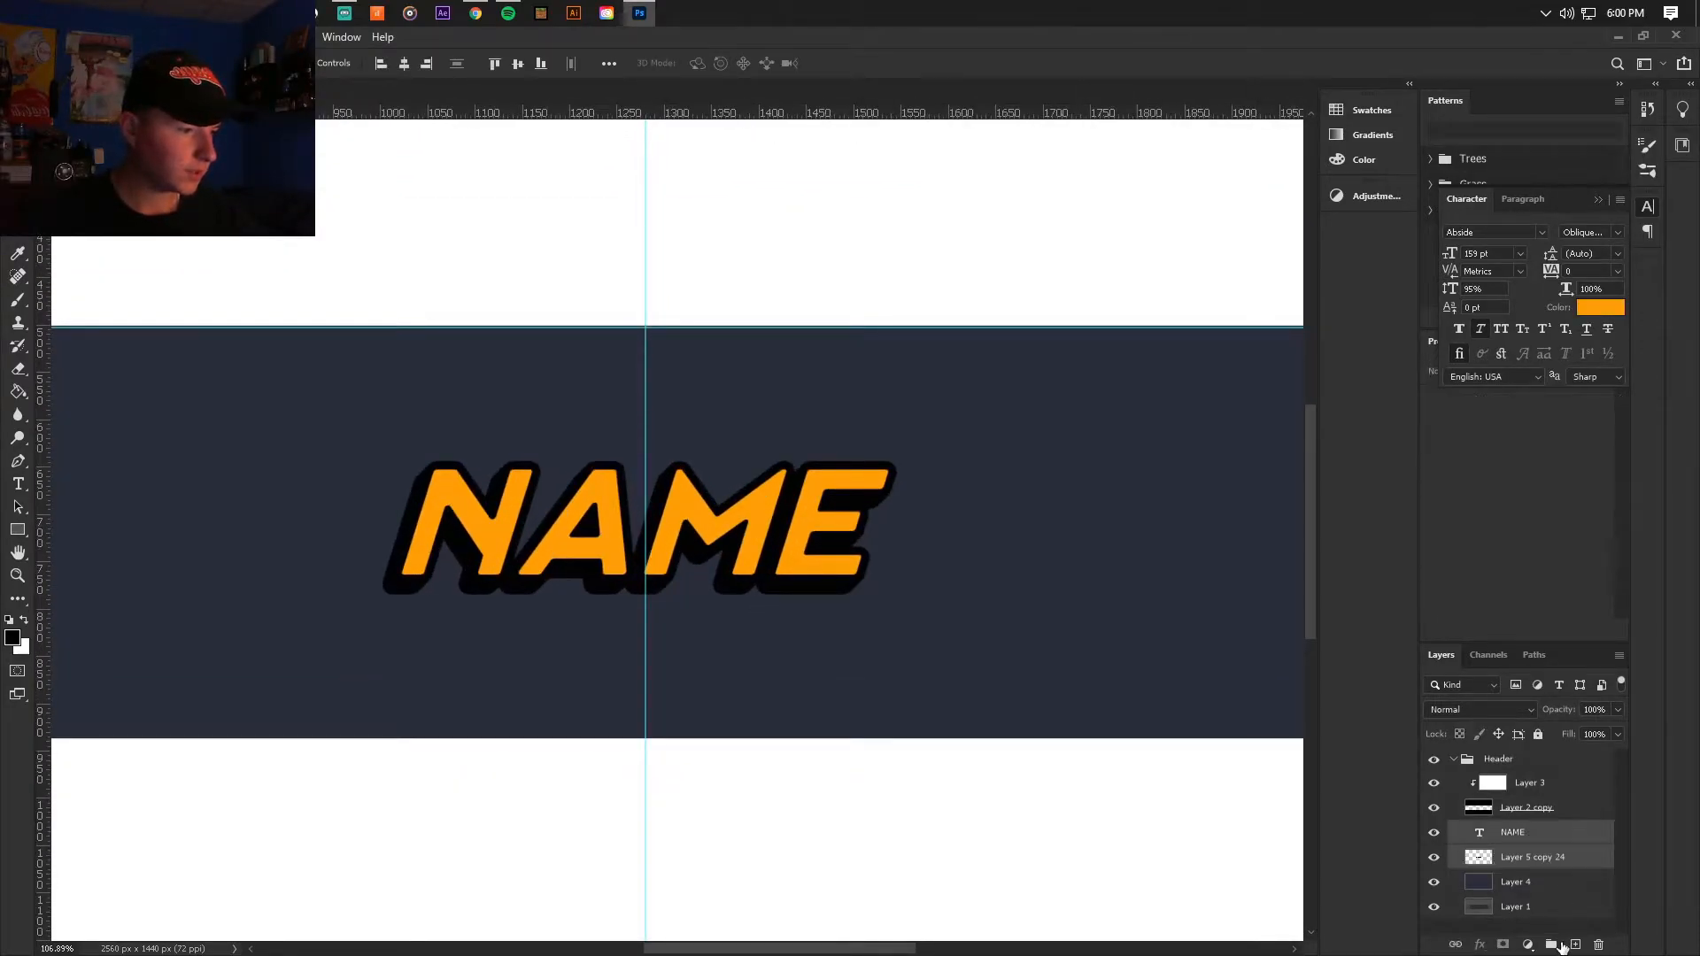
left_click(1546, 940)
left_click(1467, 832)
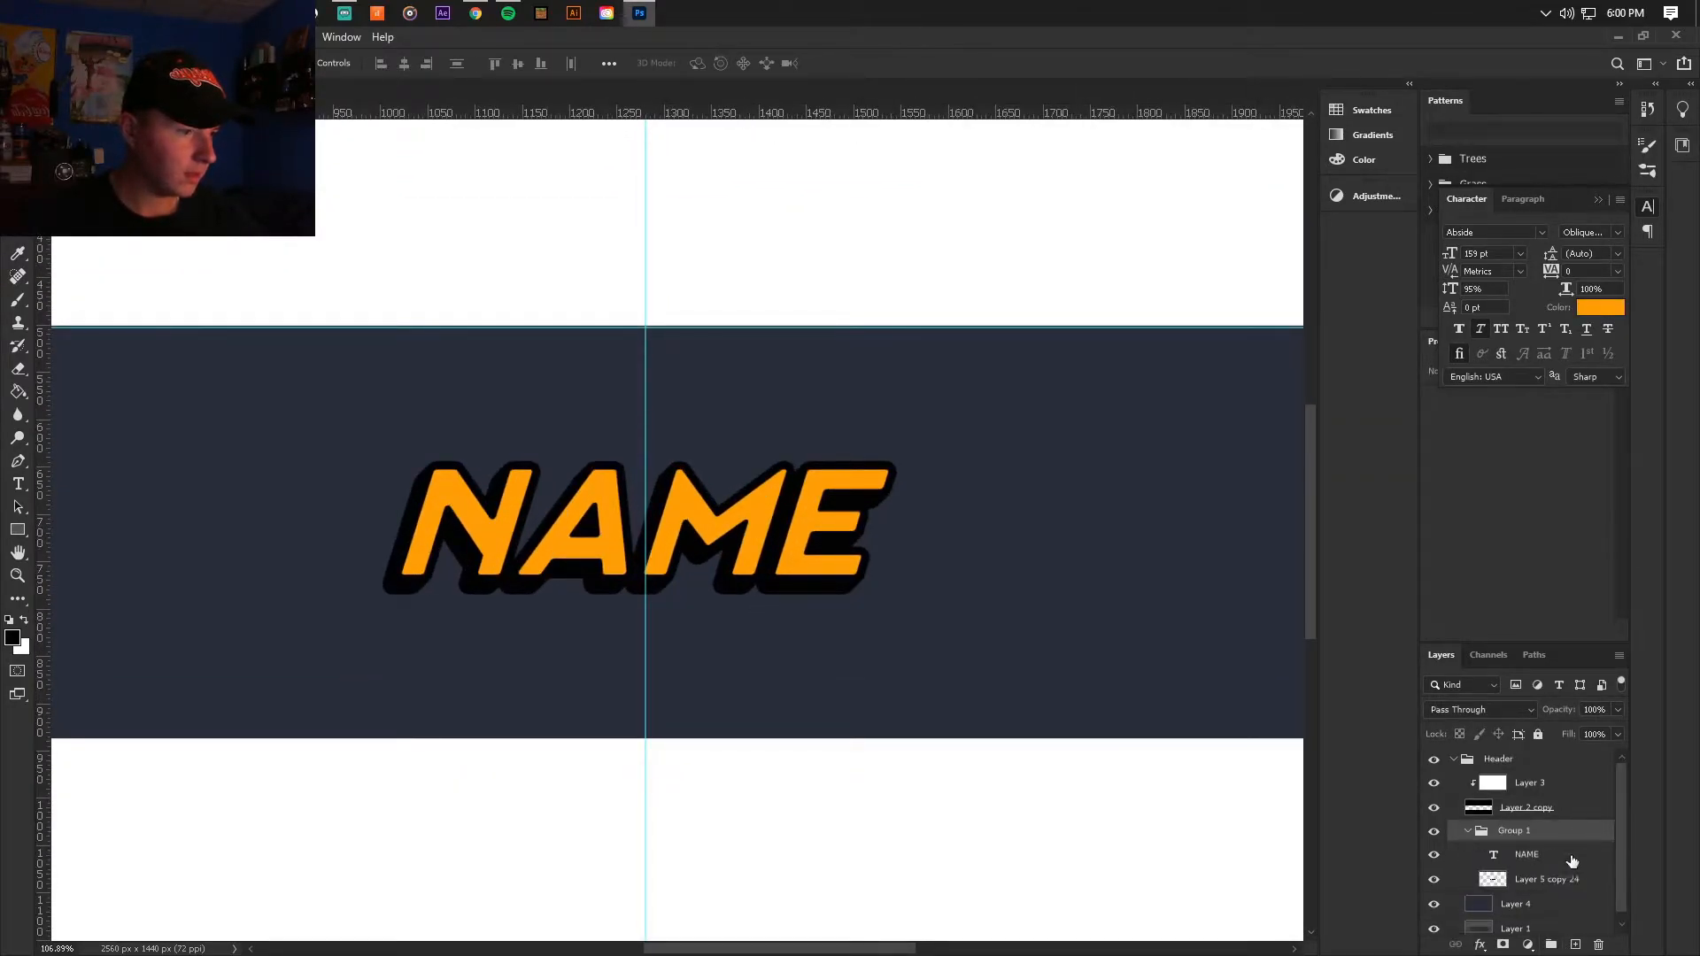
Step: Duplicate the orange NAME text inside the new group and rasterize the copy
left_click(1559, 861)
left_click(1434, 855)
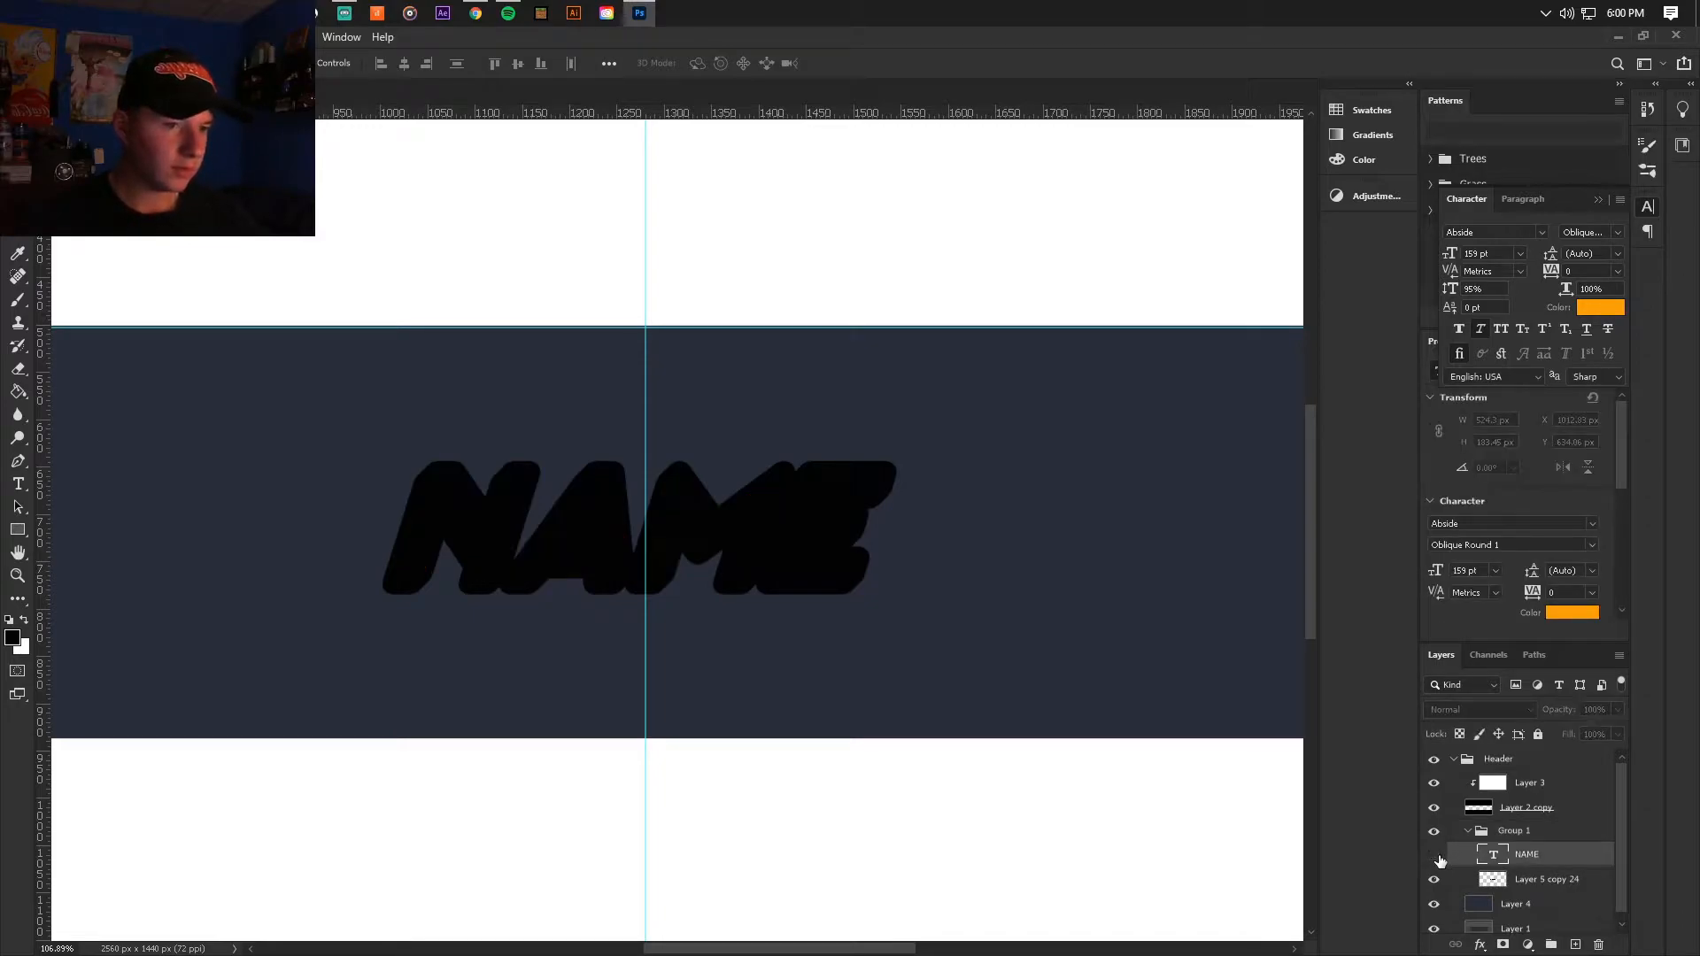
left_click(1434, 856)
scroll(607, 497, "up", 2)
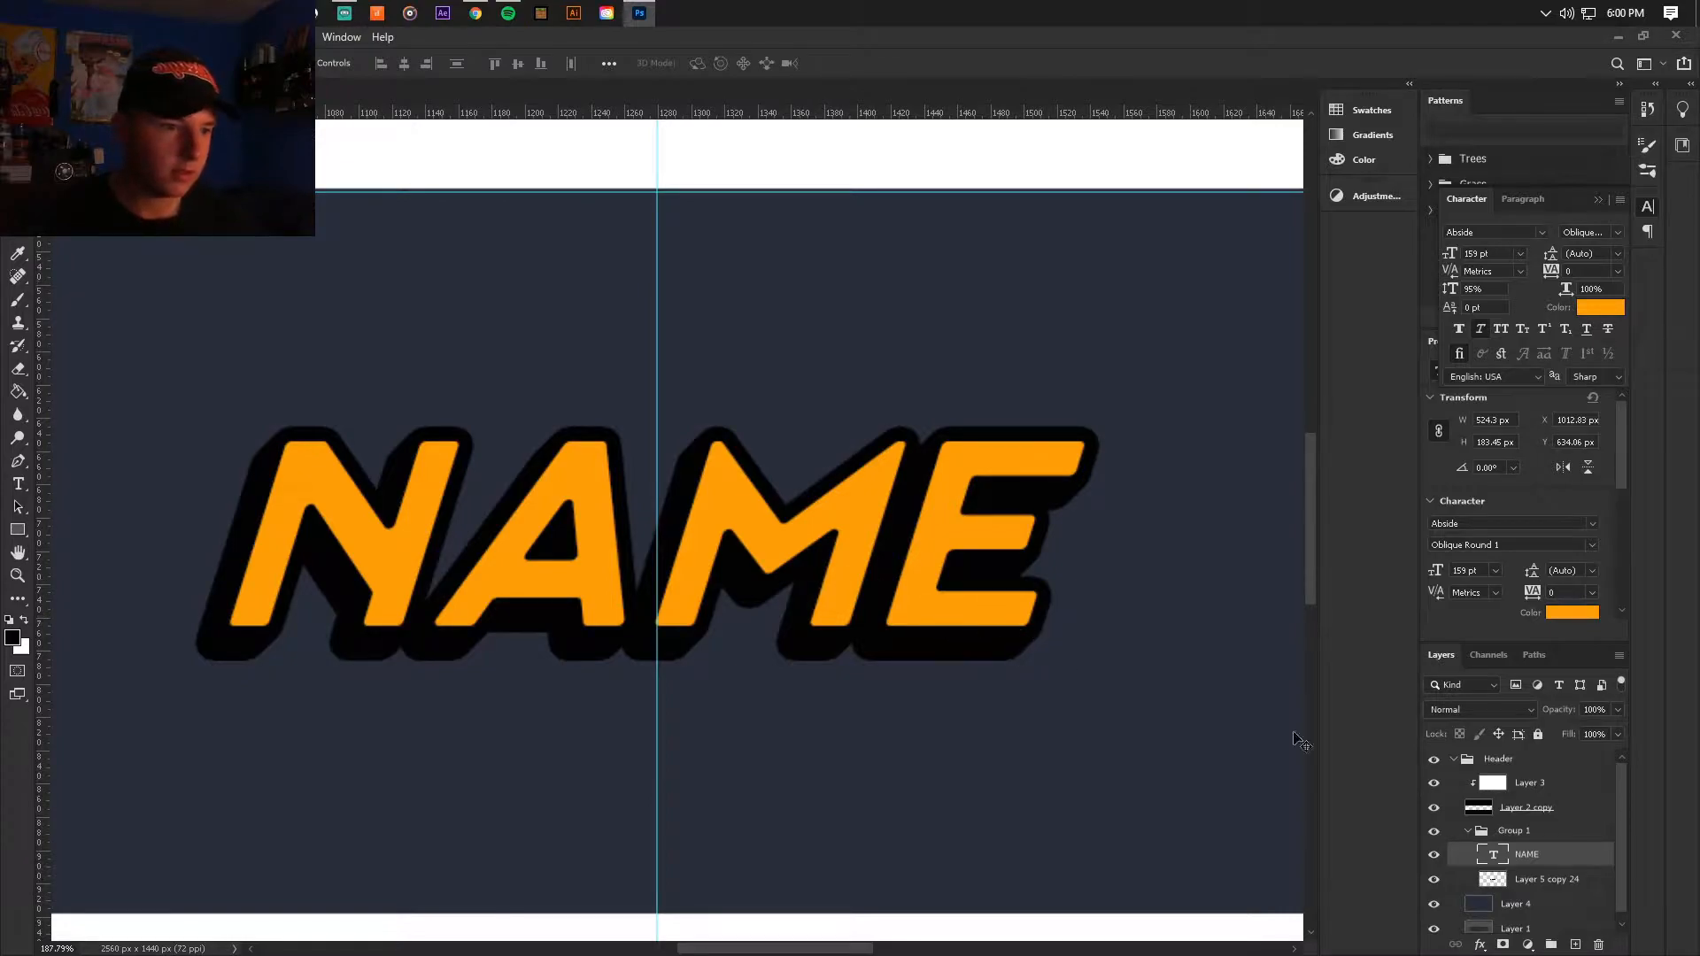
key("ctrl+j")
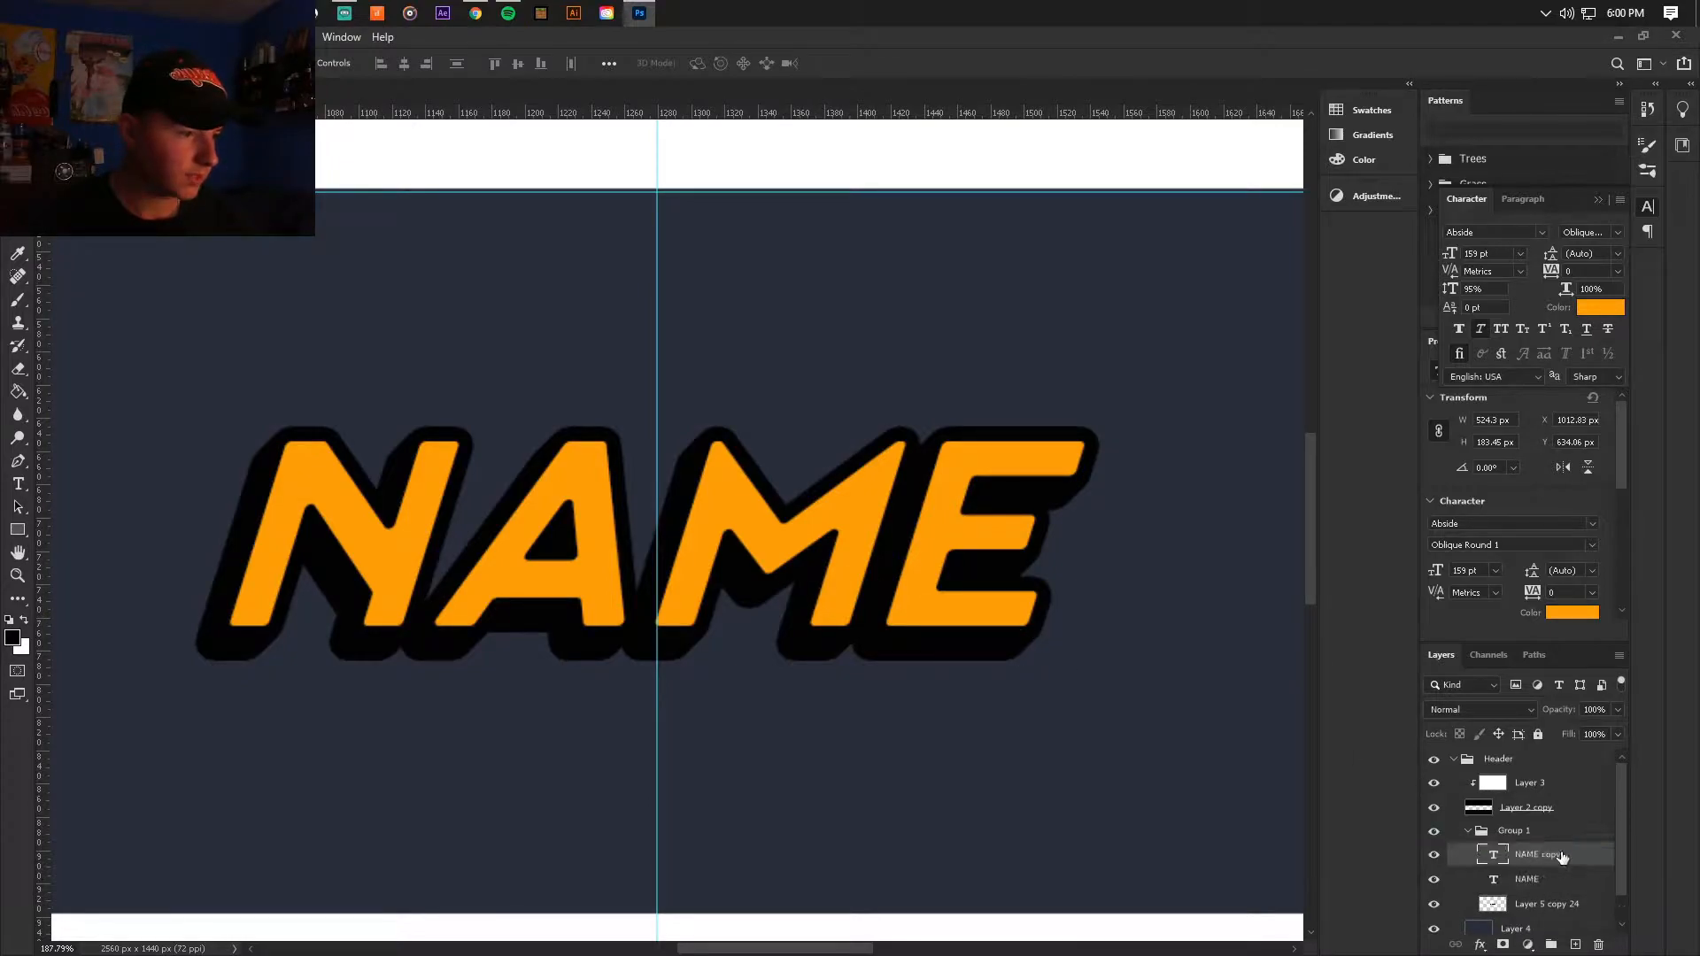
right_click(1570, 853)
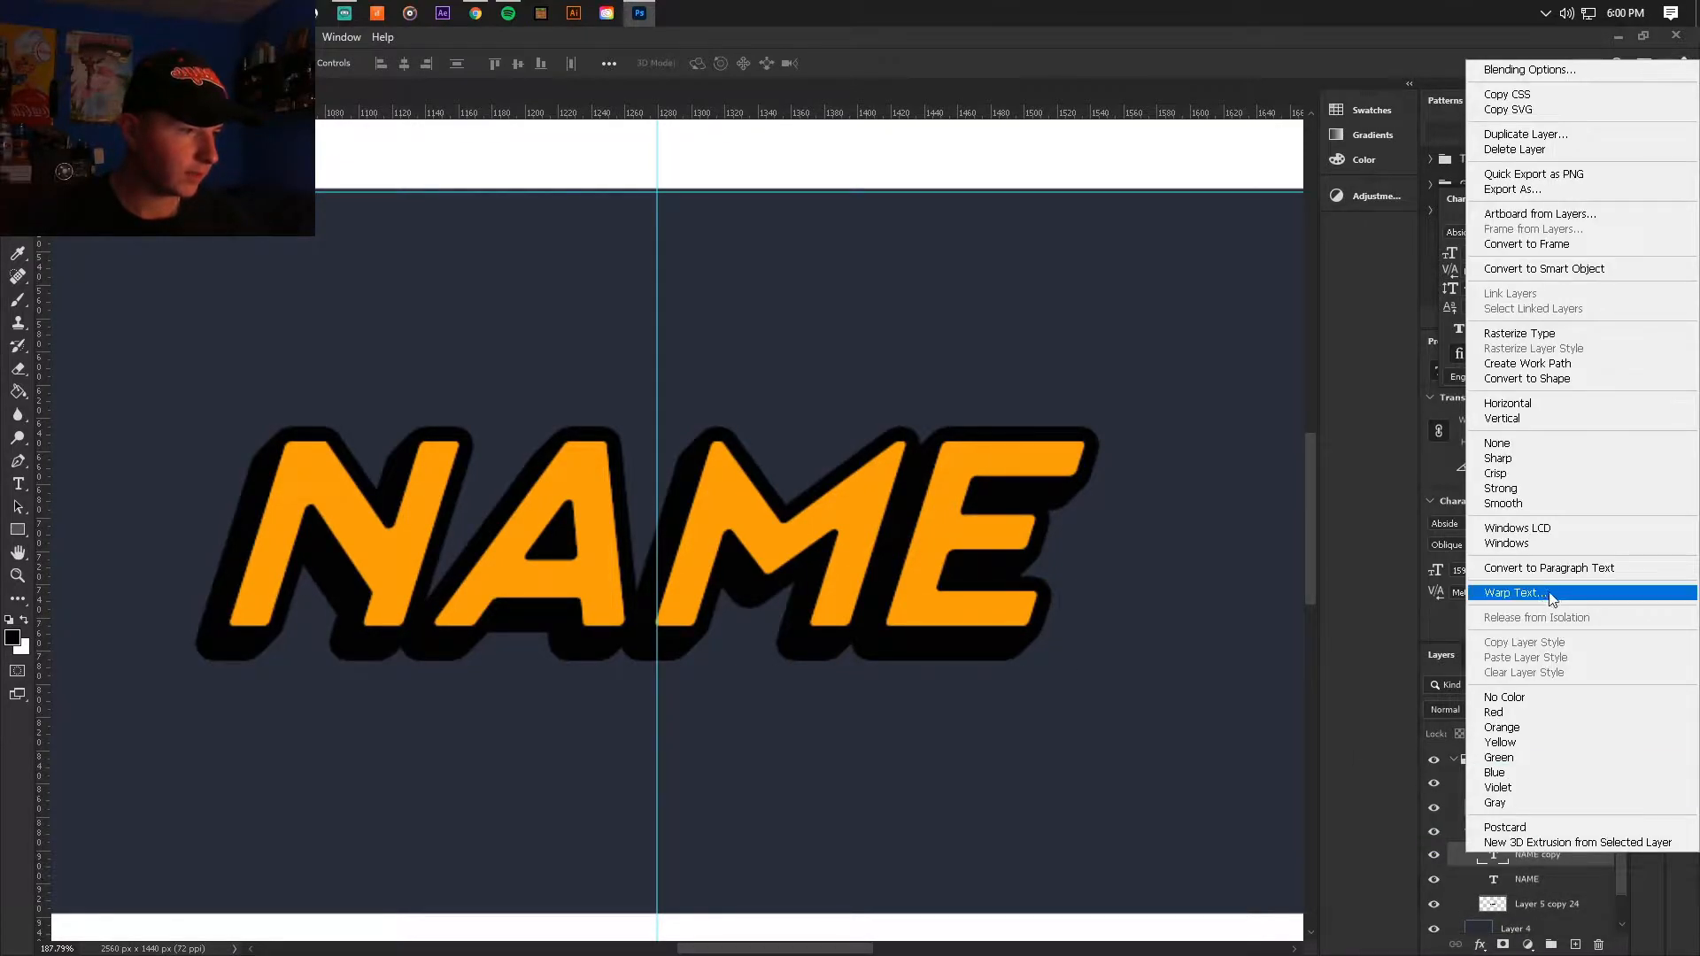
left_click(1531, 335)
Step: Recolour the rasterized NAME copy by filling a new clipped layer with a darker orange and merging the two layers
left_click(1575, 944)
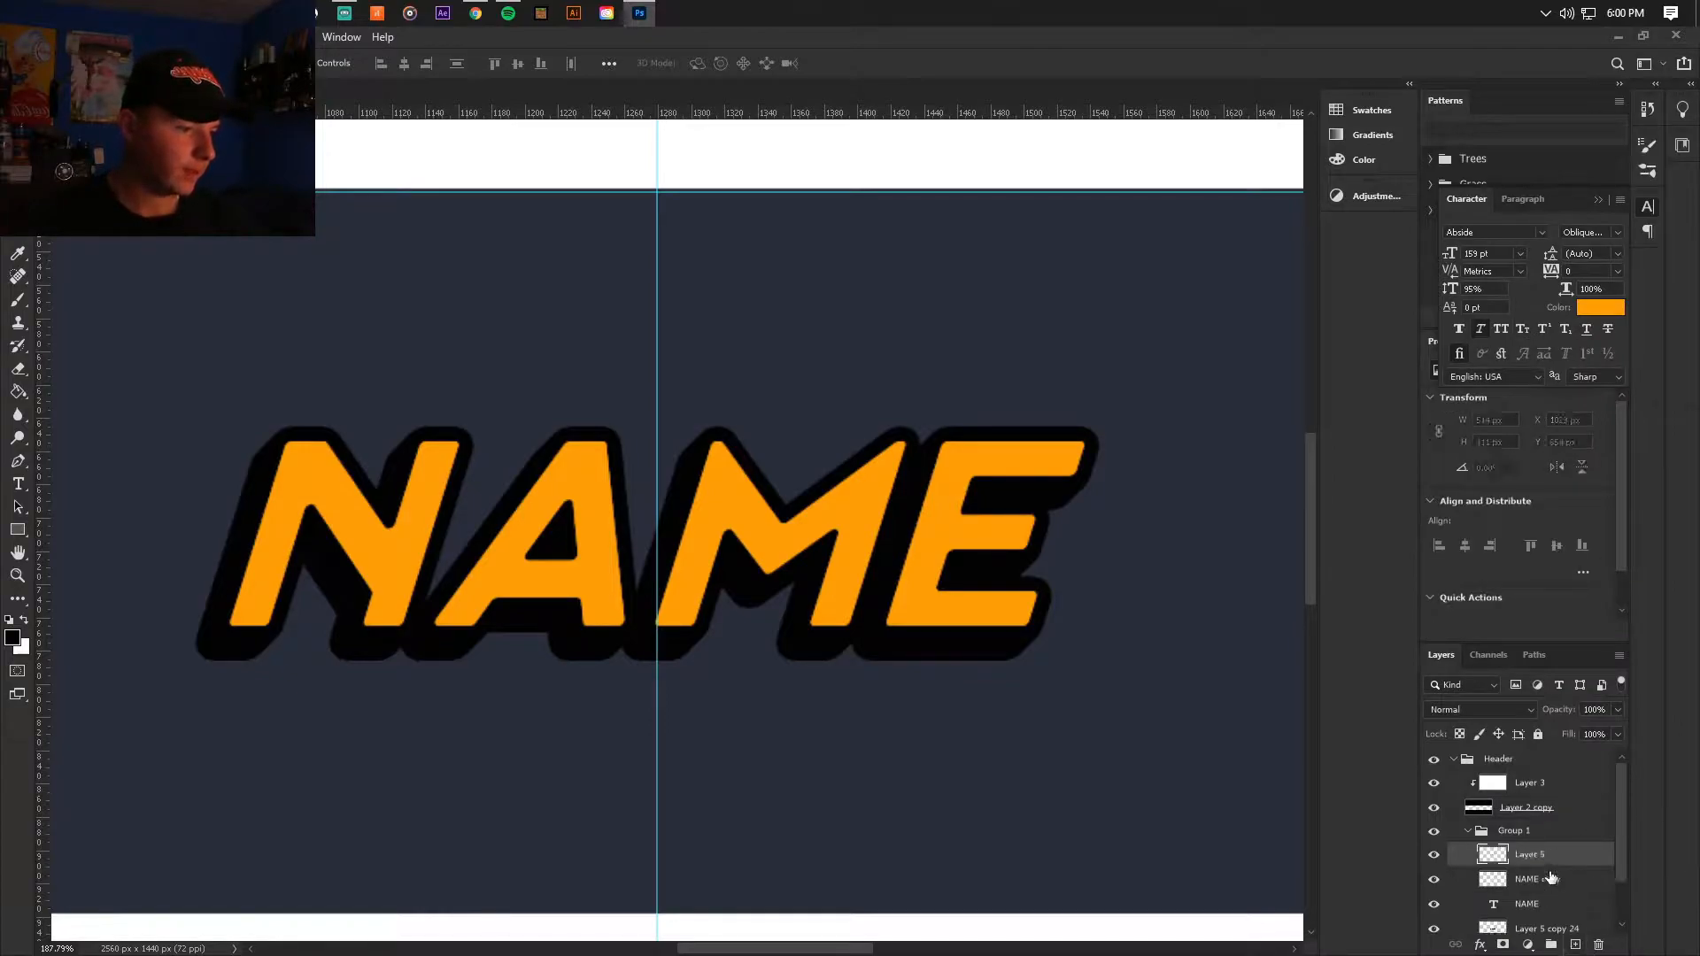
left_click(1554, 866, "alt")
left_click(17, 392)
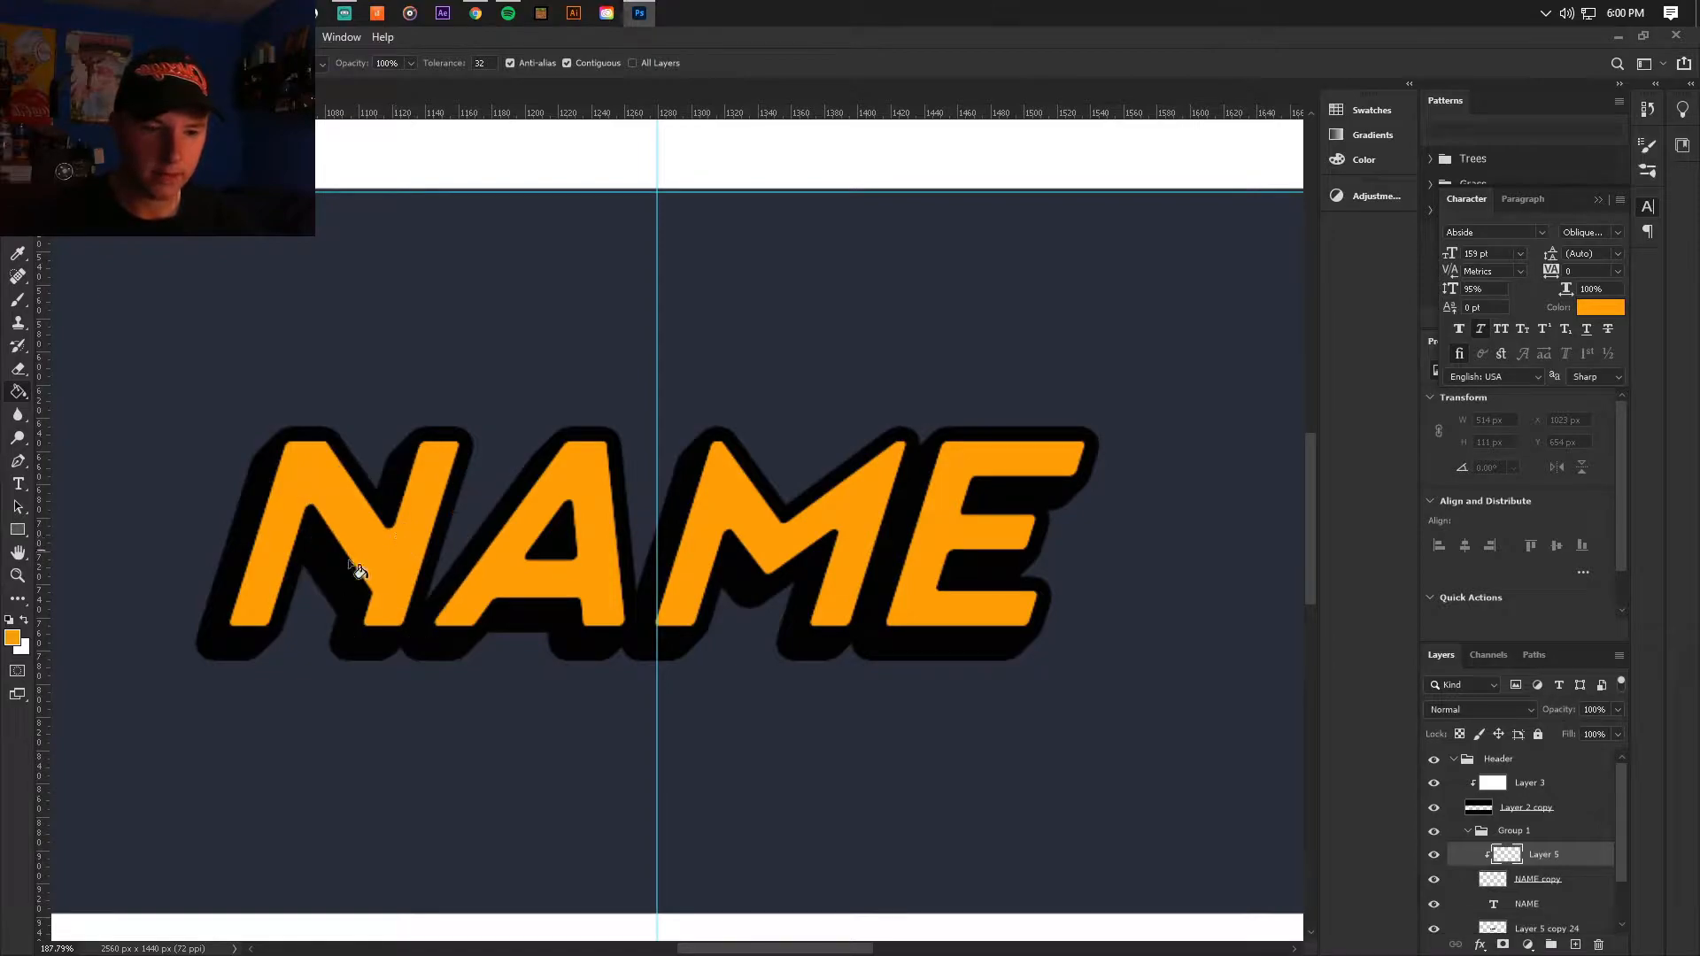
left_click(11, 638)
left_click_drag(668, 260, 717, 250)
left_click_drag(703, 407, 703, 411)
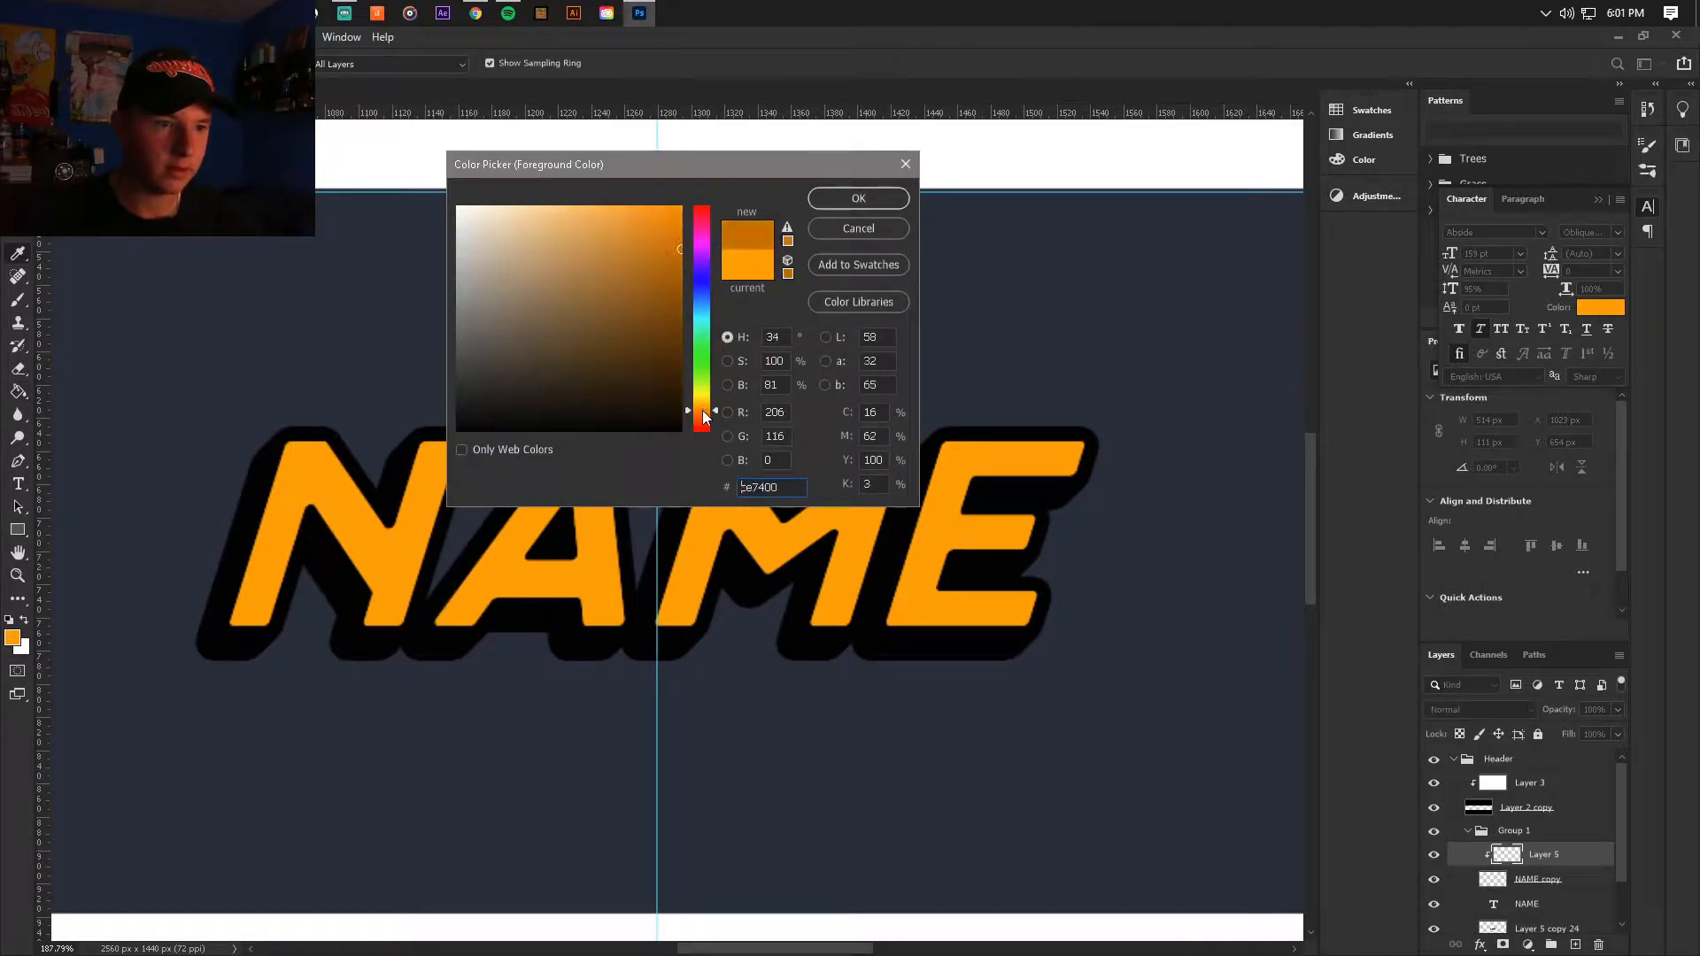
left_click(858, 198)
key("alt+BackSpace")
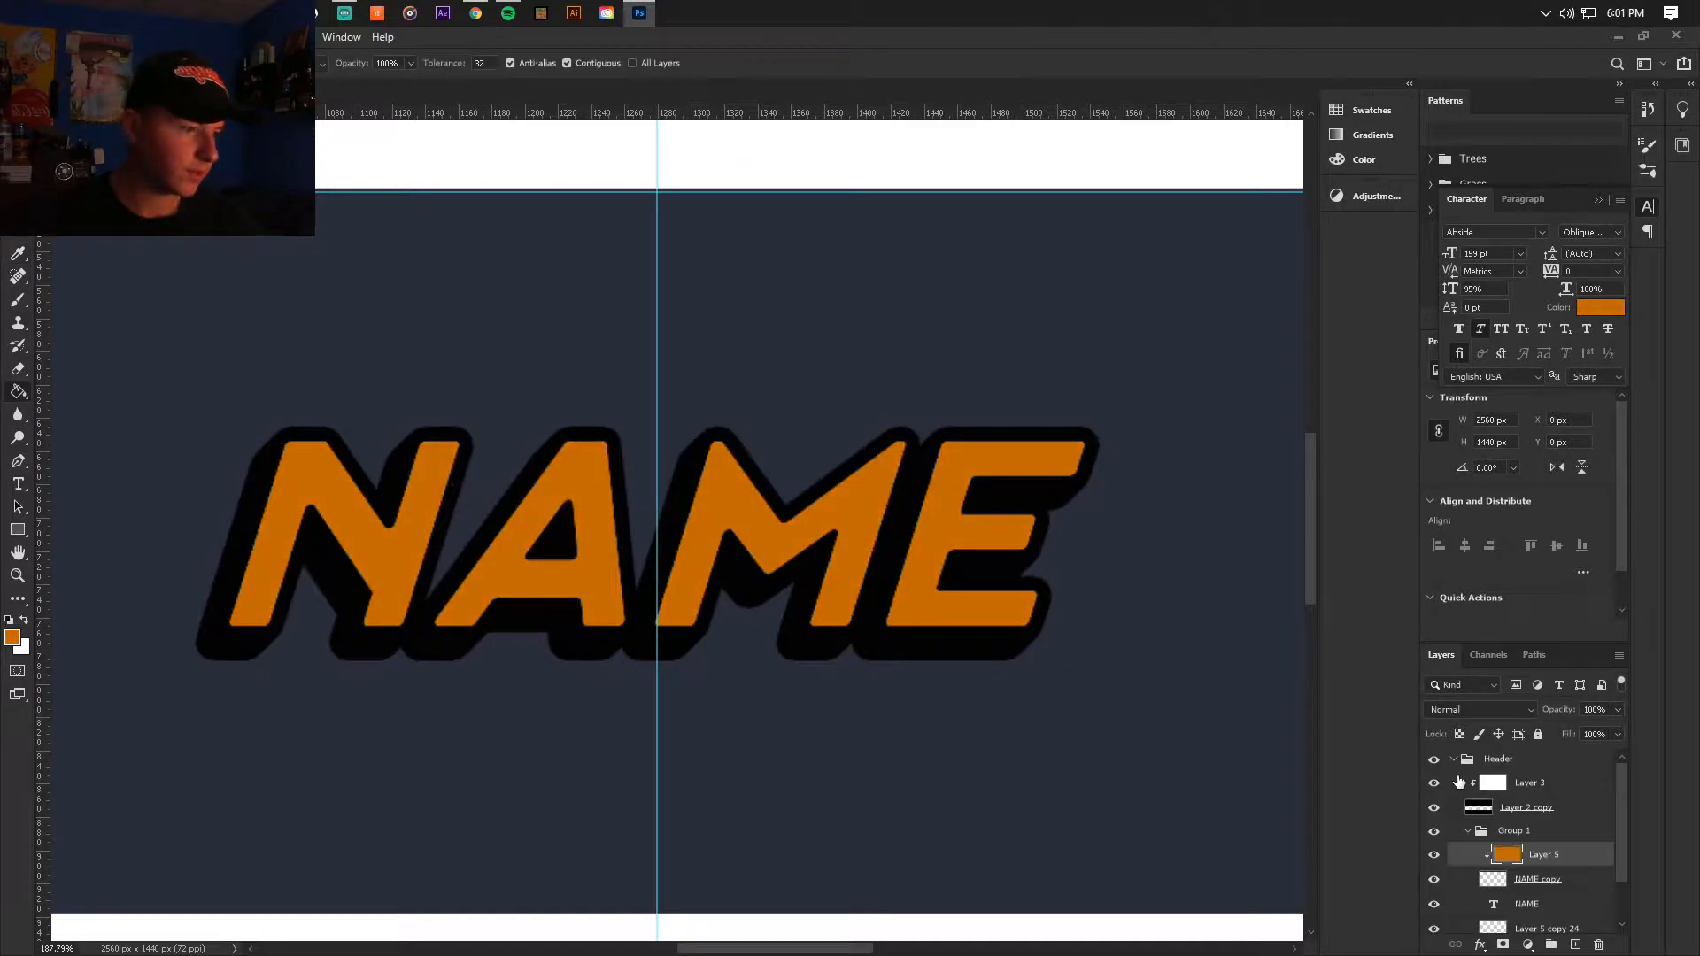
right_click(1575, 884)
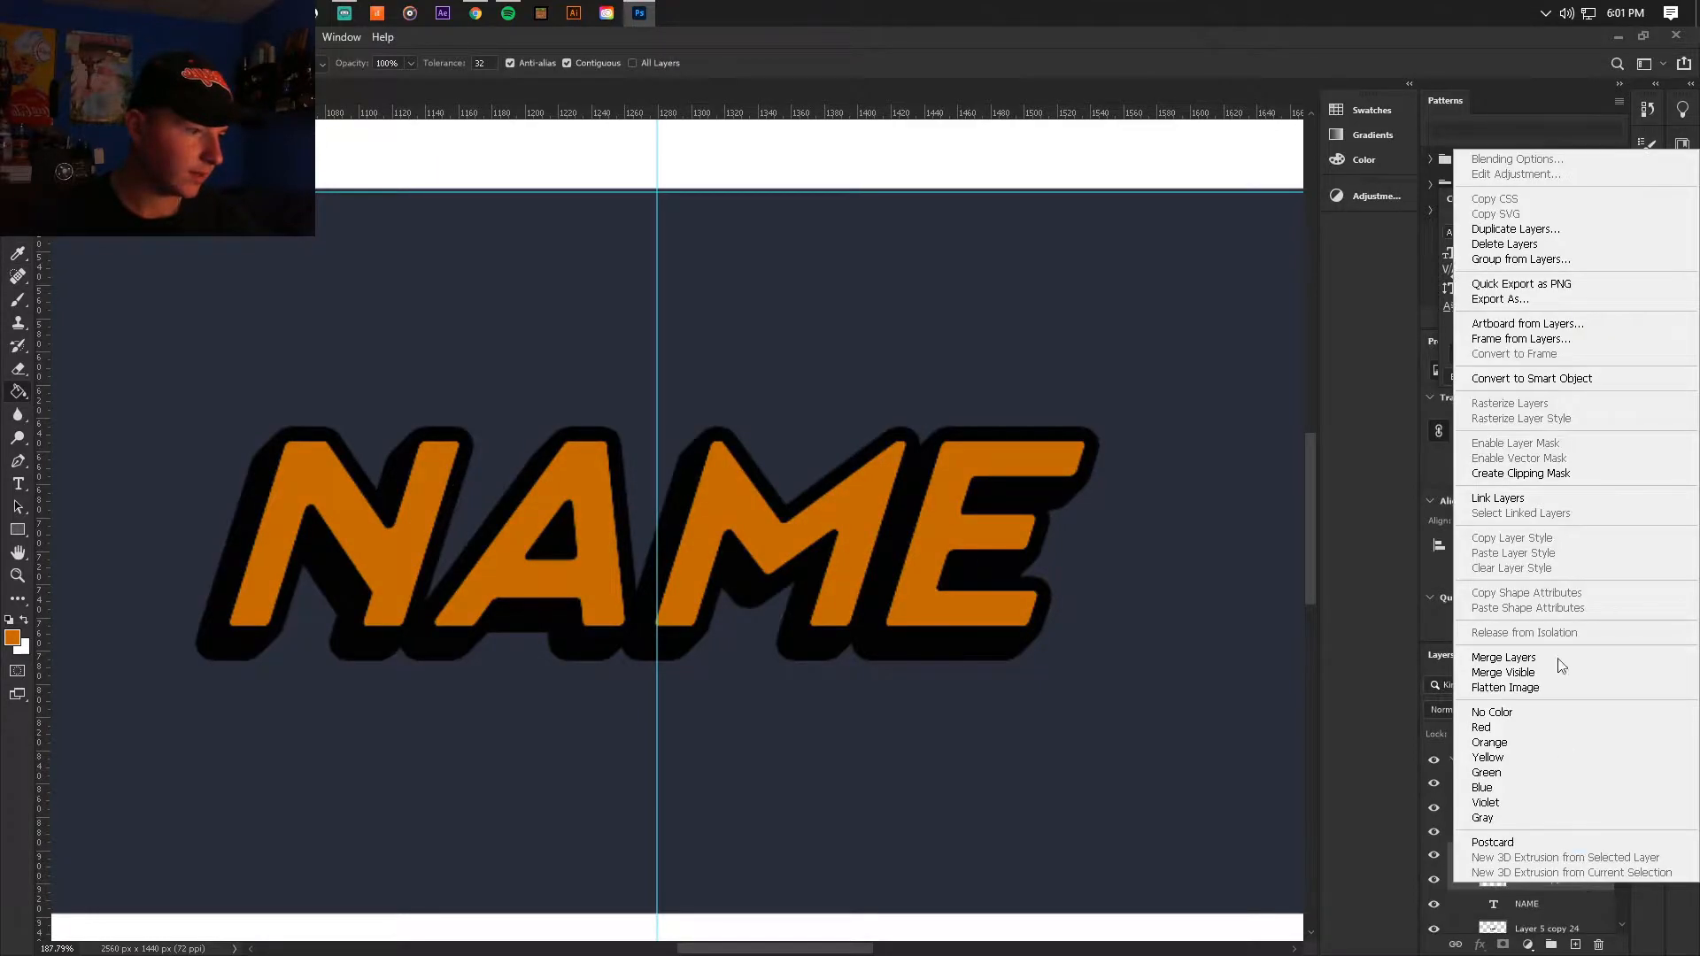
left_click(1513, 658)
Step: Shift the dark orange lettering about 9 px right and 9 px up, and clip it to the NAME text below
left_click(17, 115)
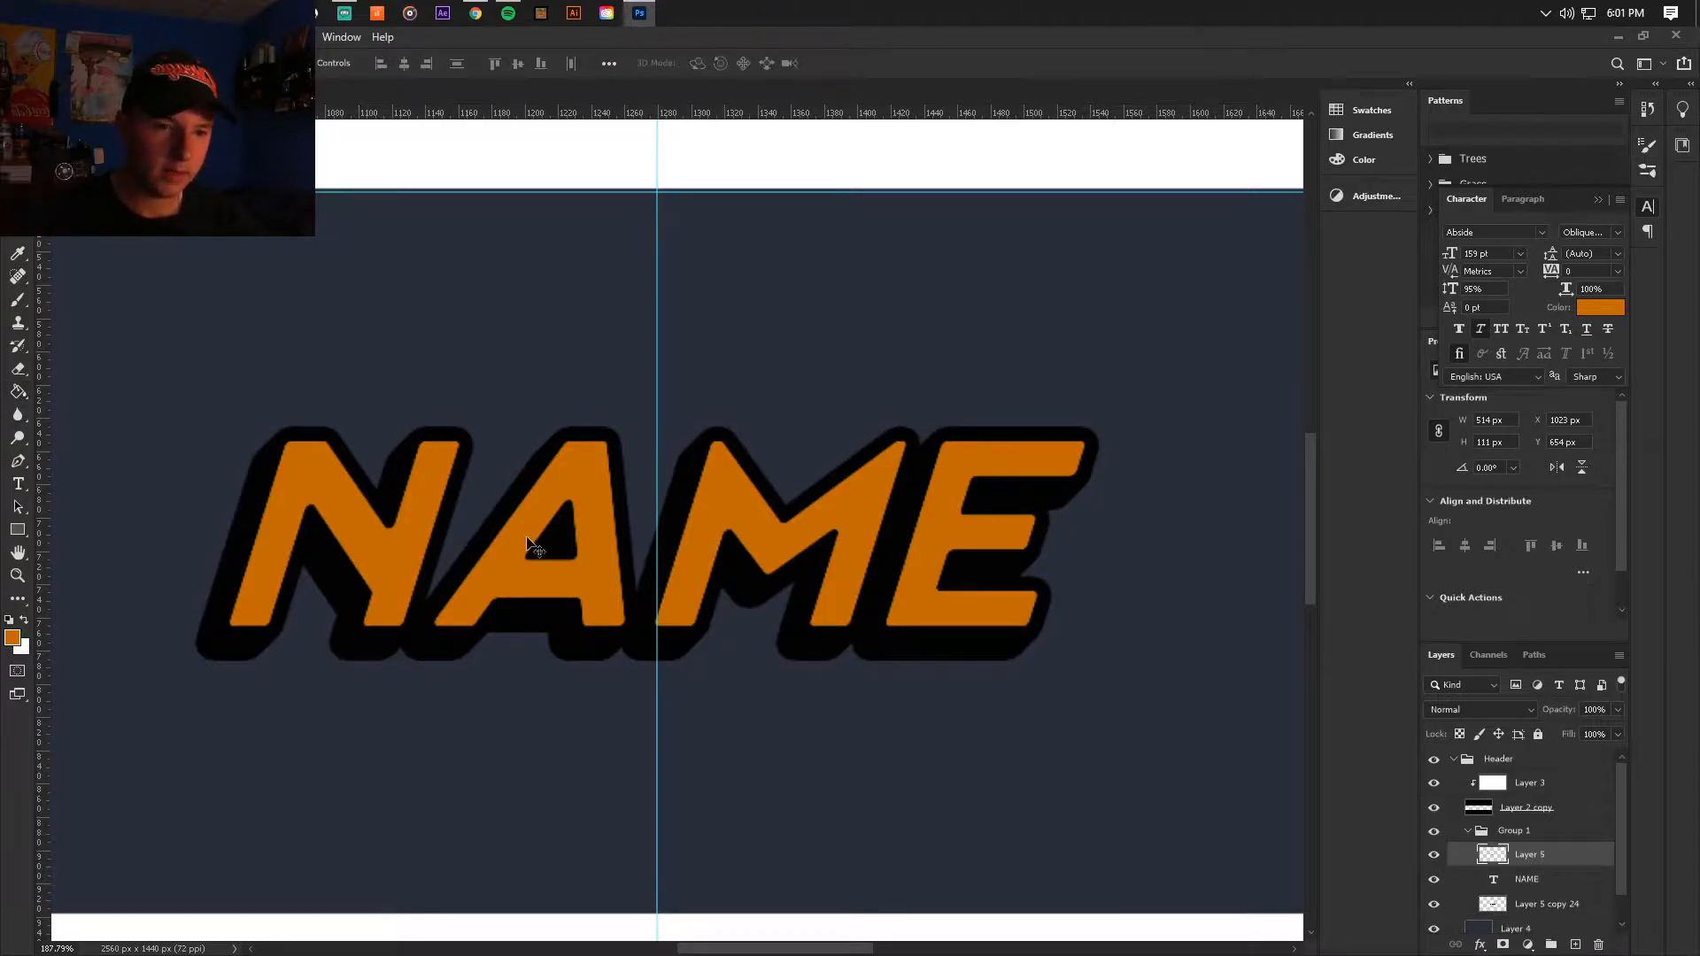
mouse_move(404, 550)
left_mouse_down()
mouse_move(390, 554)
mouse_move(412, 542)
left_mouse_up()
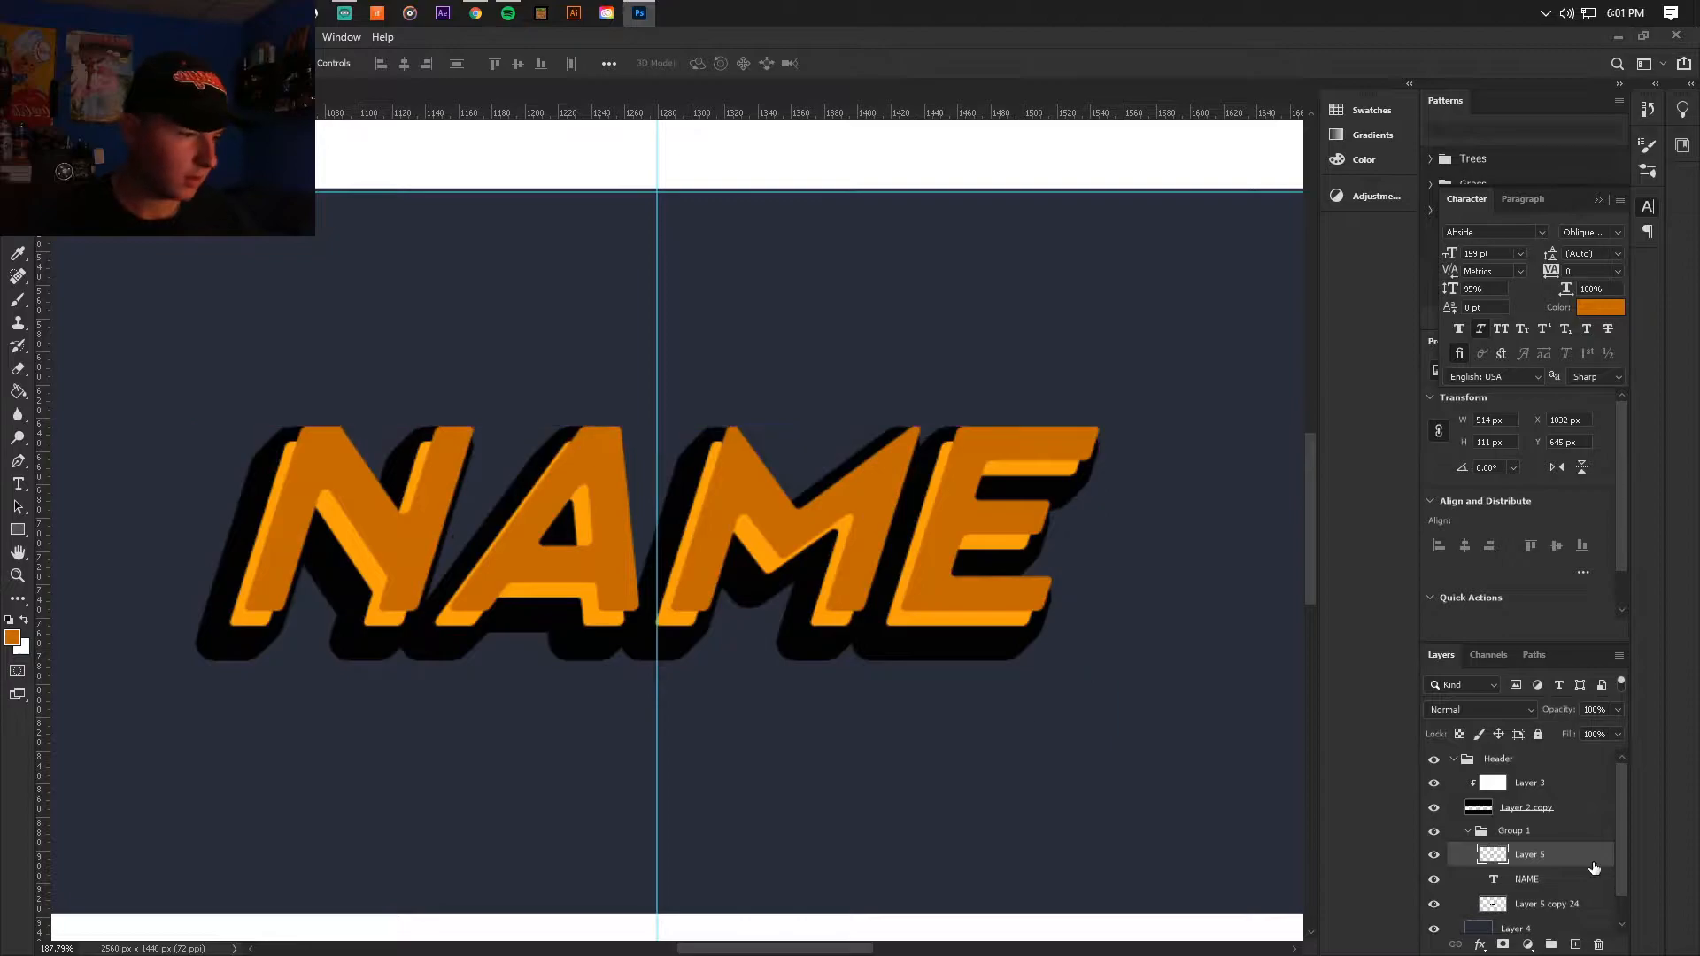
left_click(1555, 861, "alt")
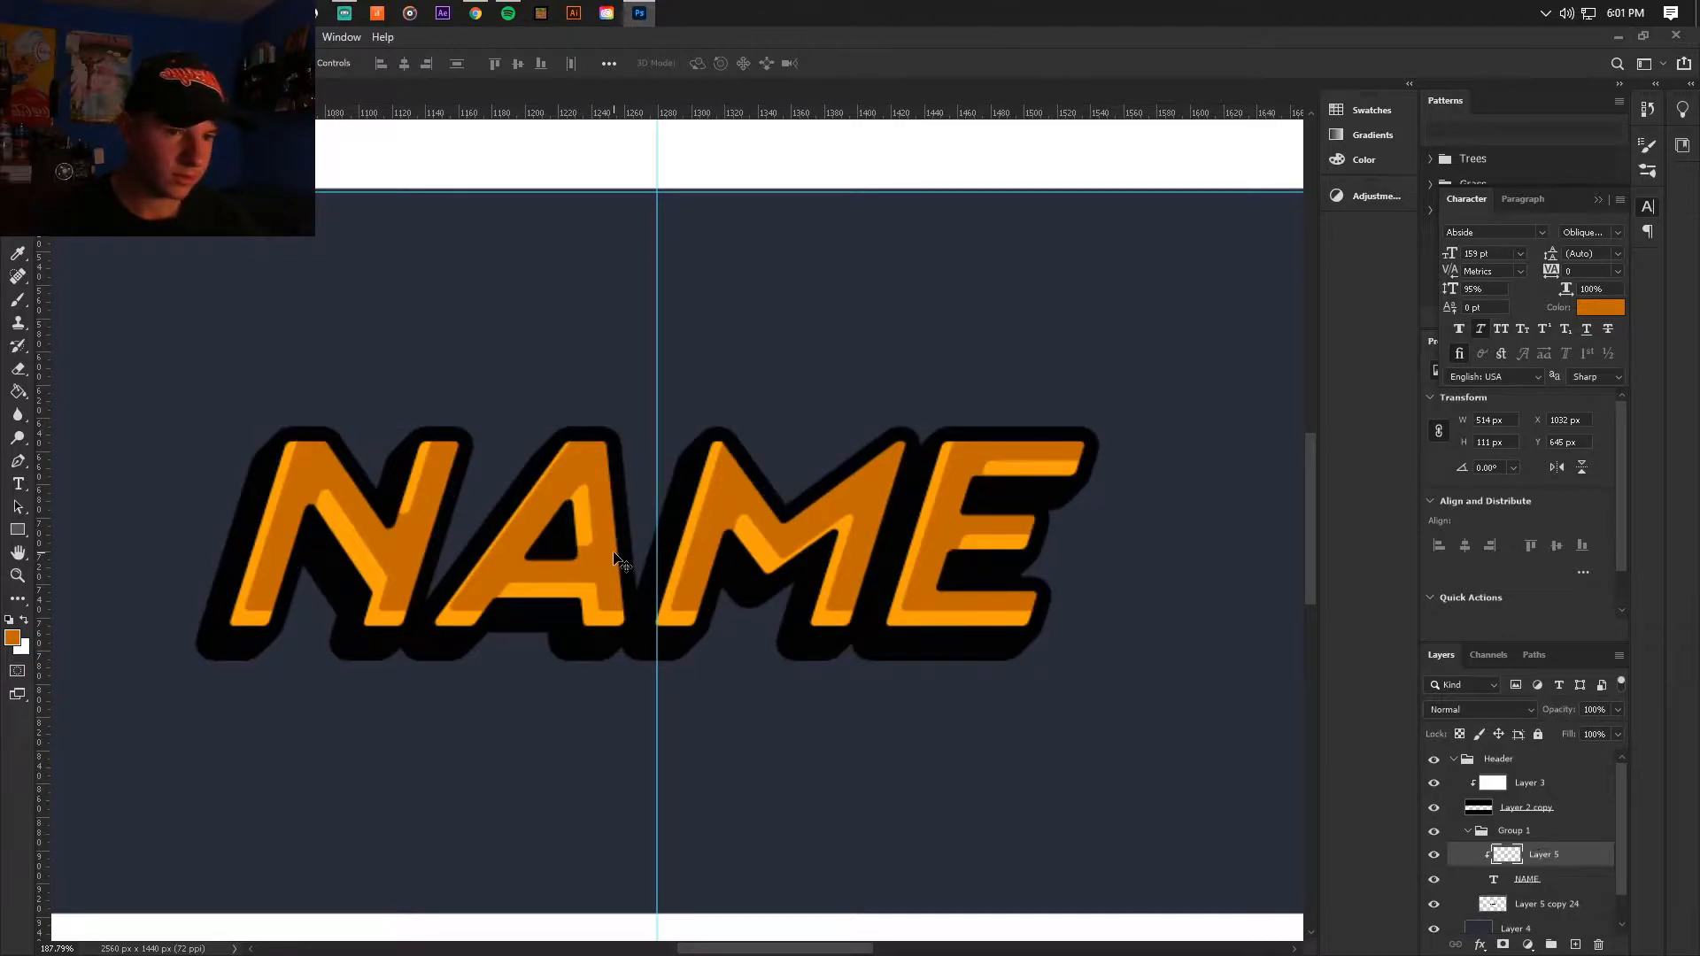
Step: Delete the clipped dark orange lettering layer and recolour the NAME text to the sampled dark orange ce7400
mouse_move(599, 574)
left_mouse_down()
mouse_move(609, 556)
mouse_move(597, 570)
left_mouse_up()
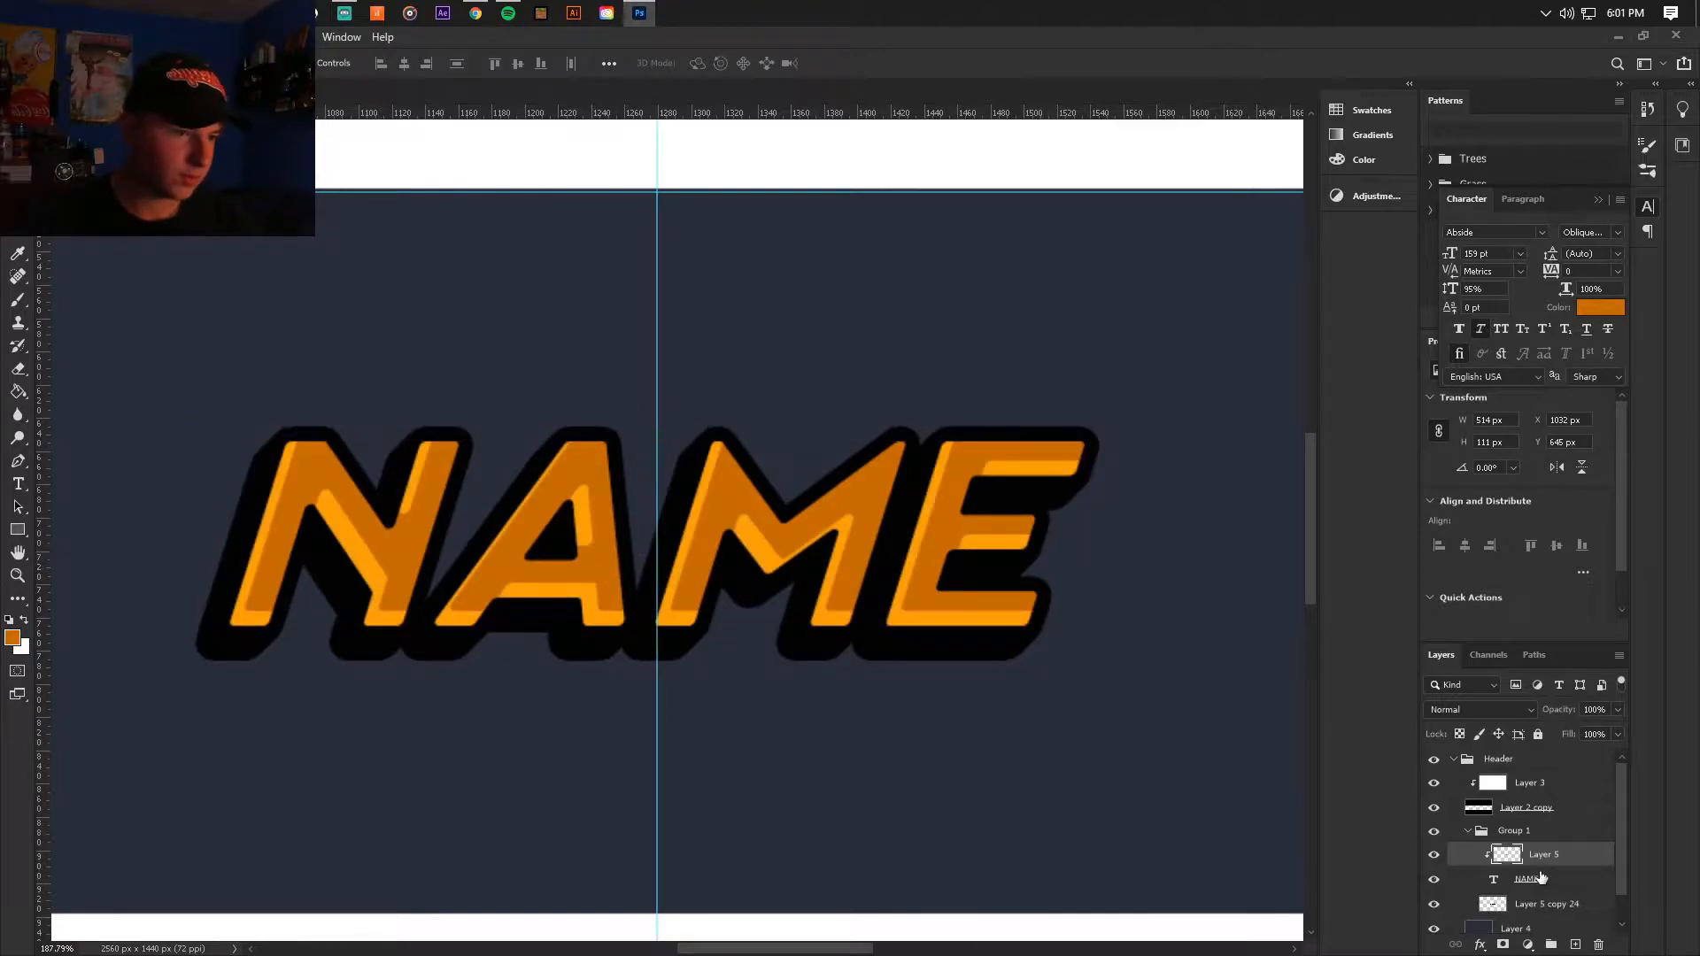
left_click(1599, 945)
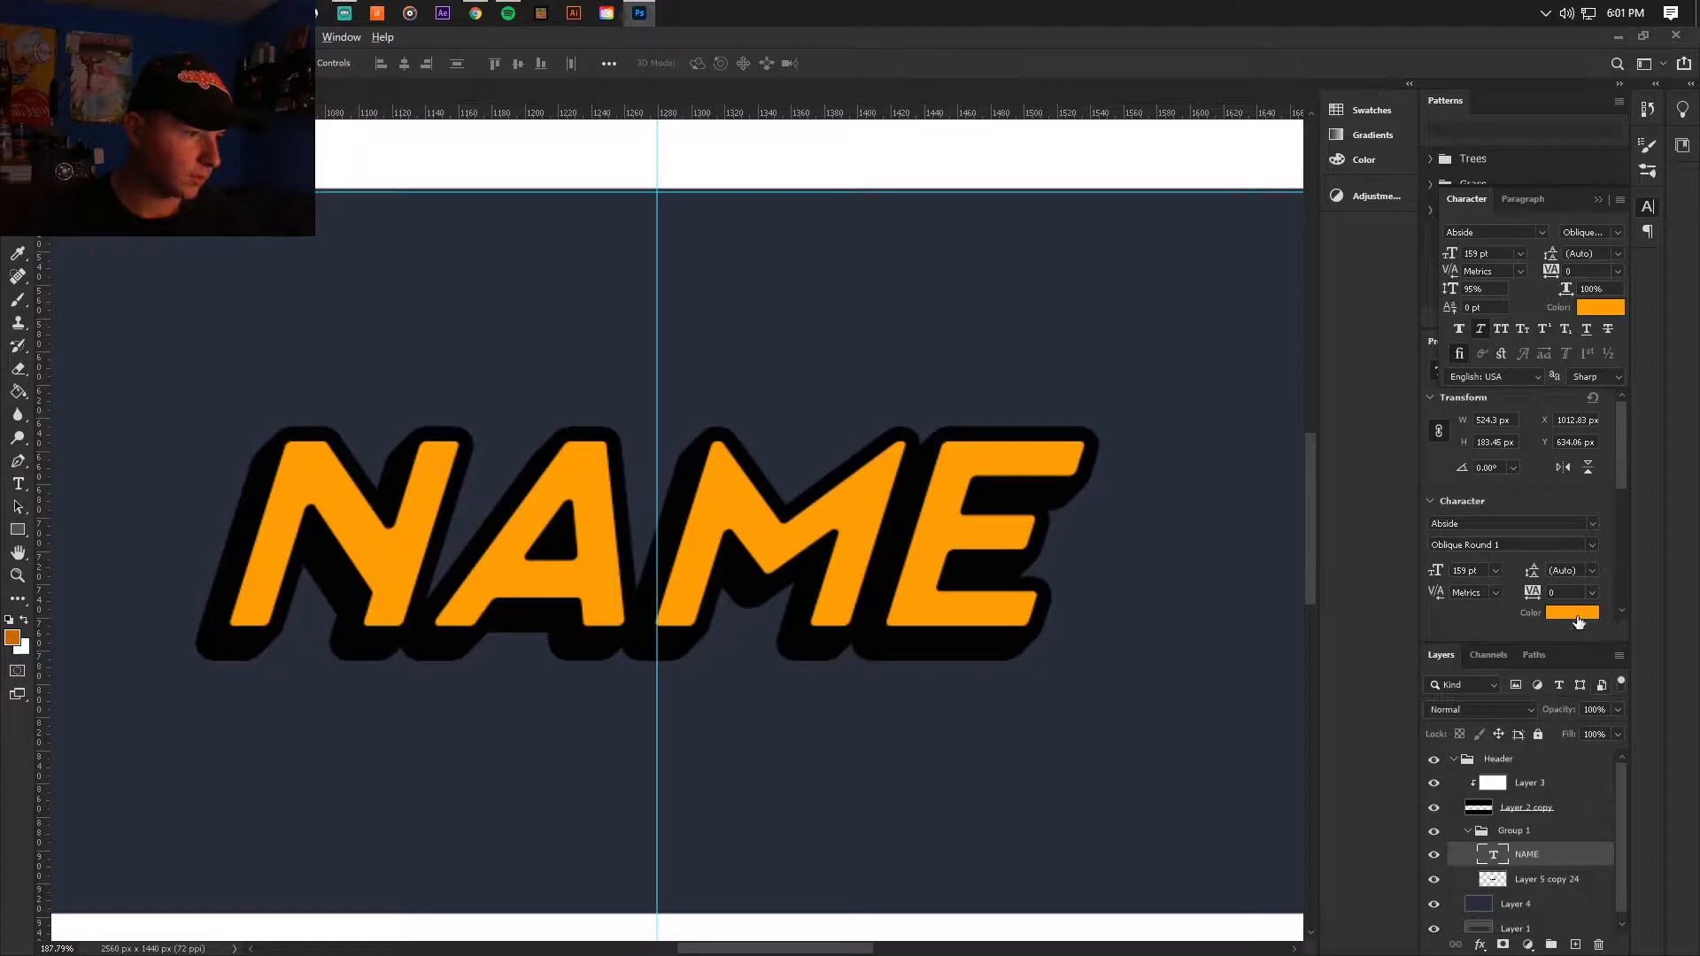
left_click(24, 620)
left_click(18, 391)
left_click(24, 621)
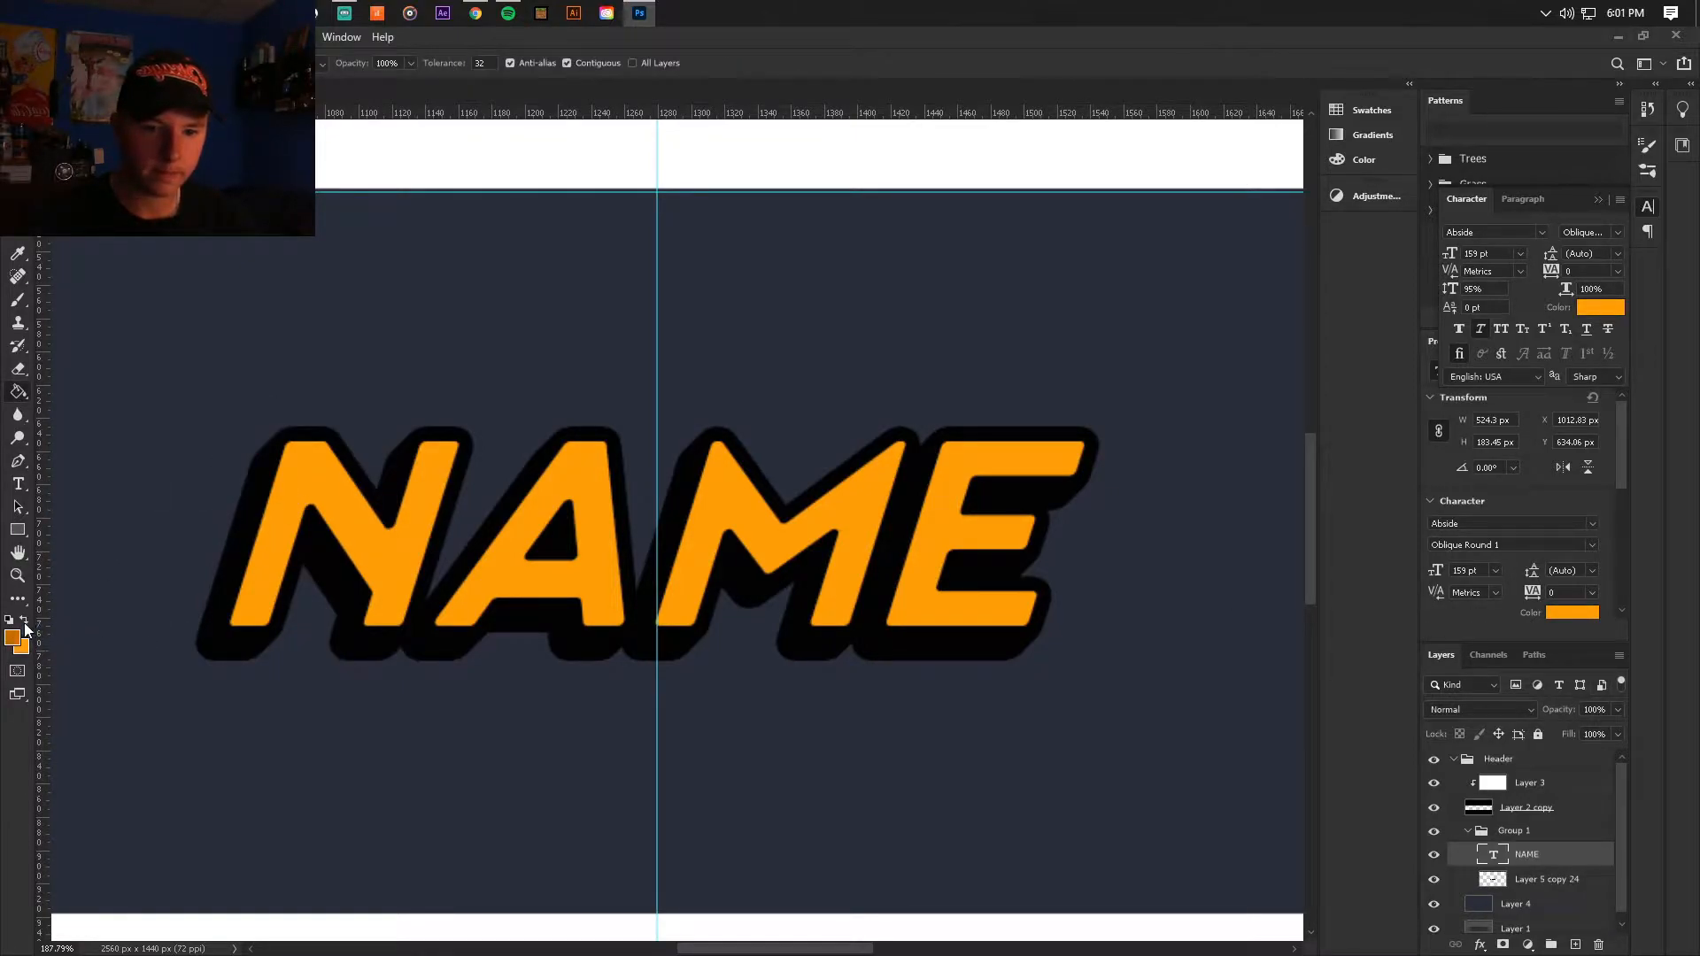
left_click(1564, 611)
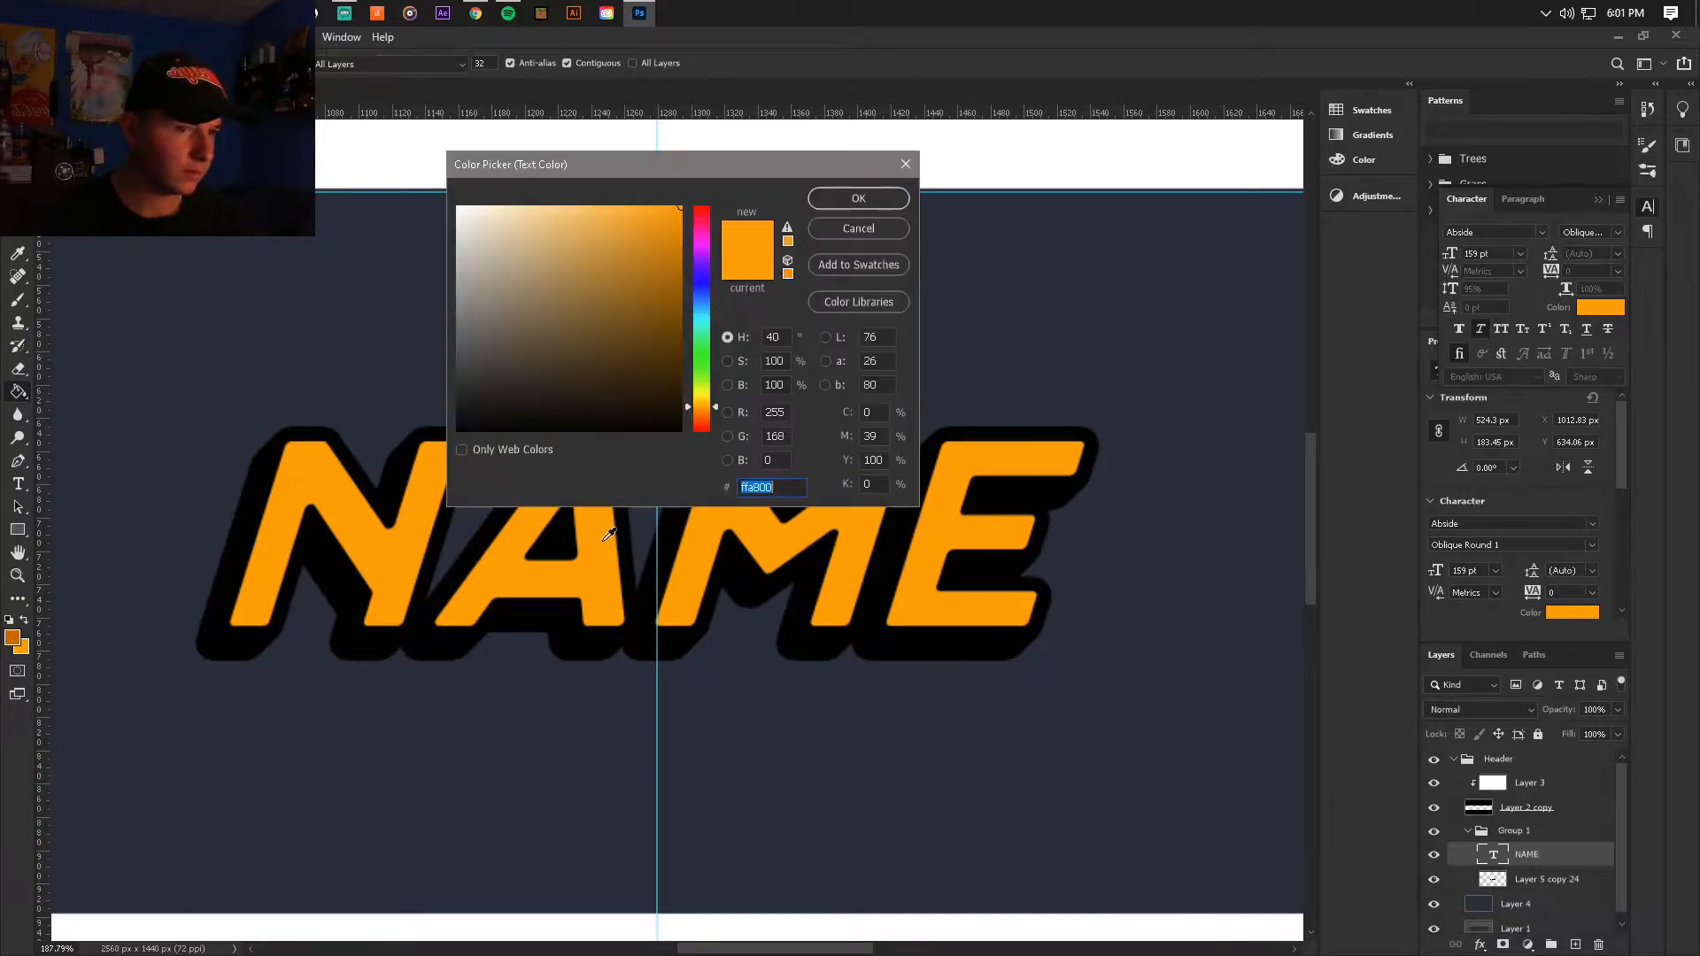
left_click(19, 627)
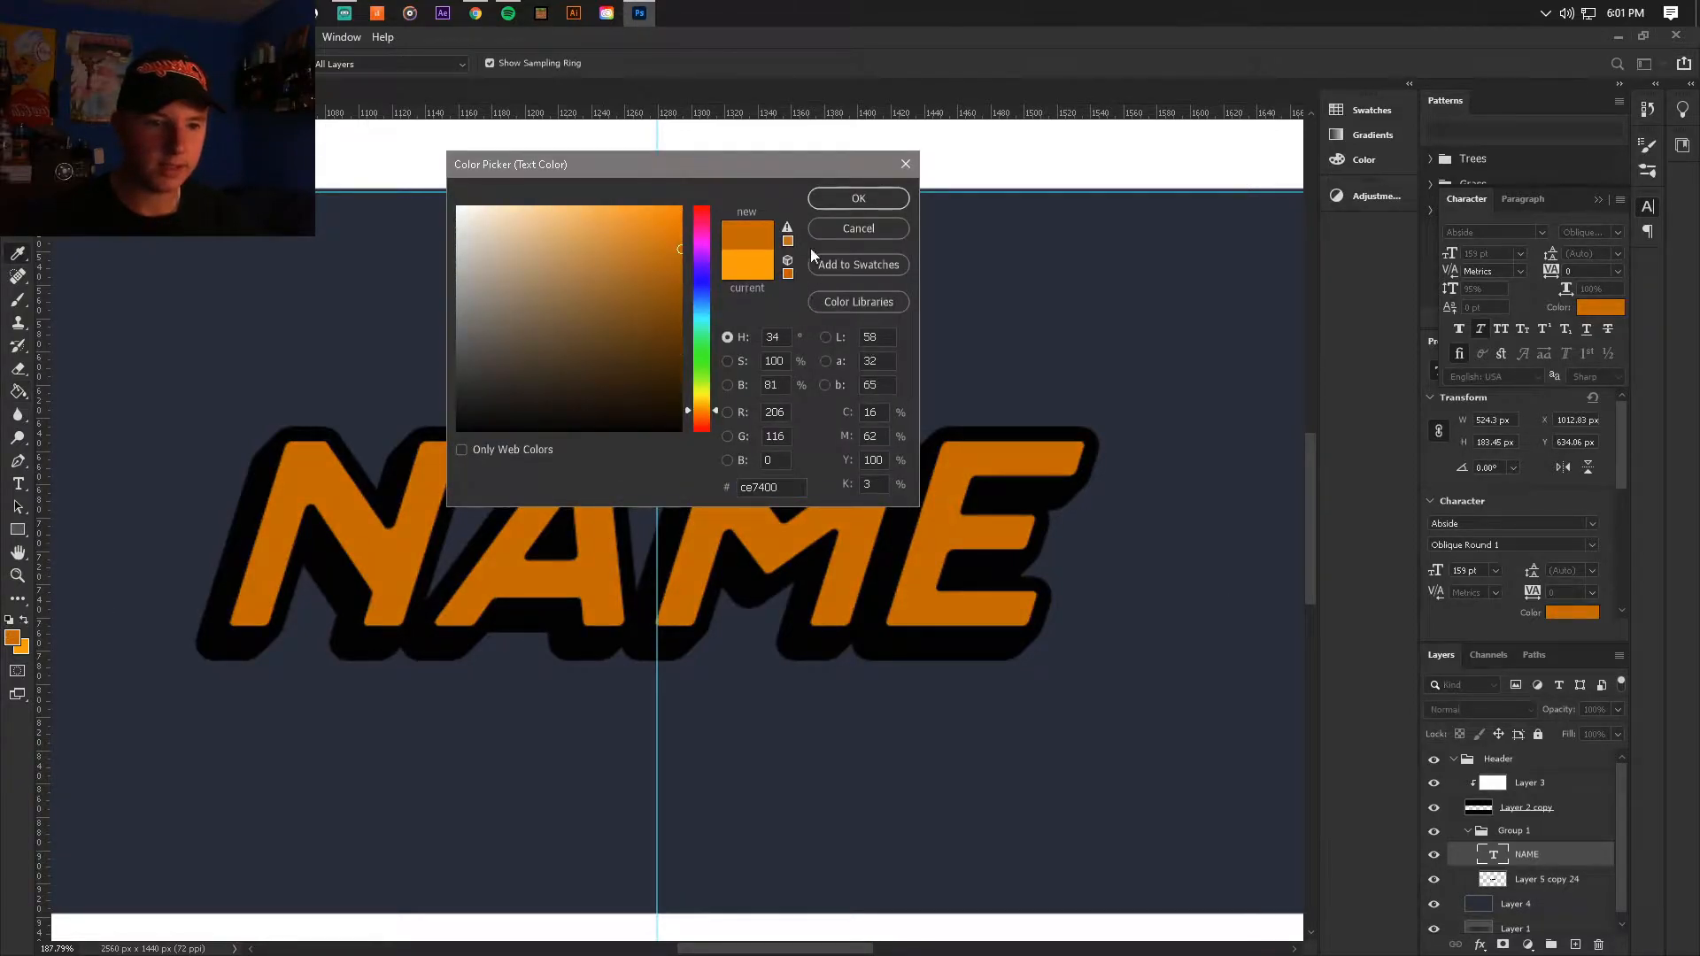
left_click(857, 193)
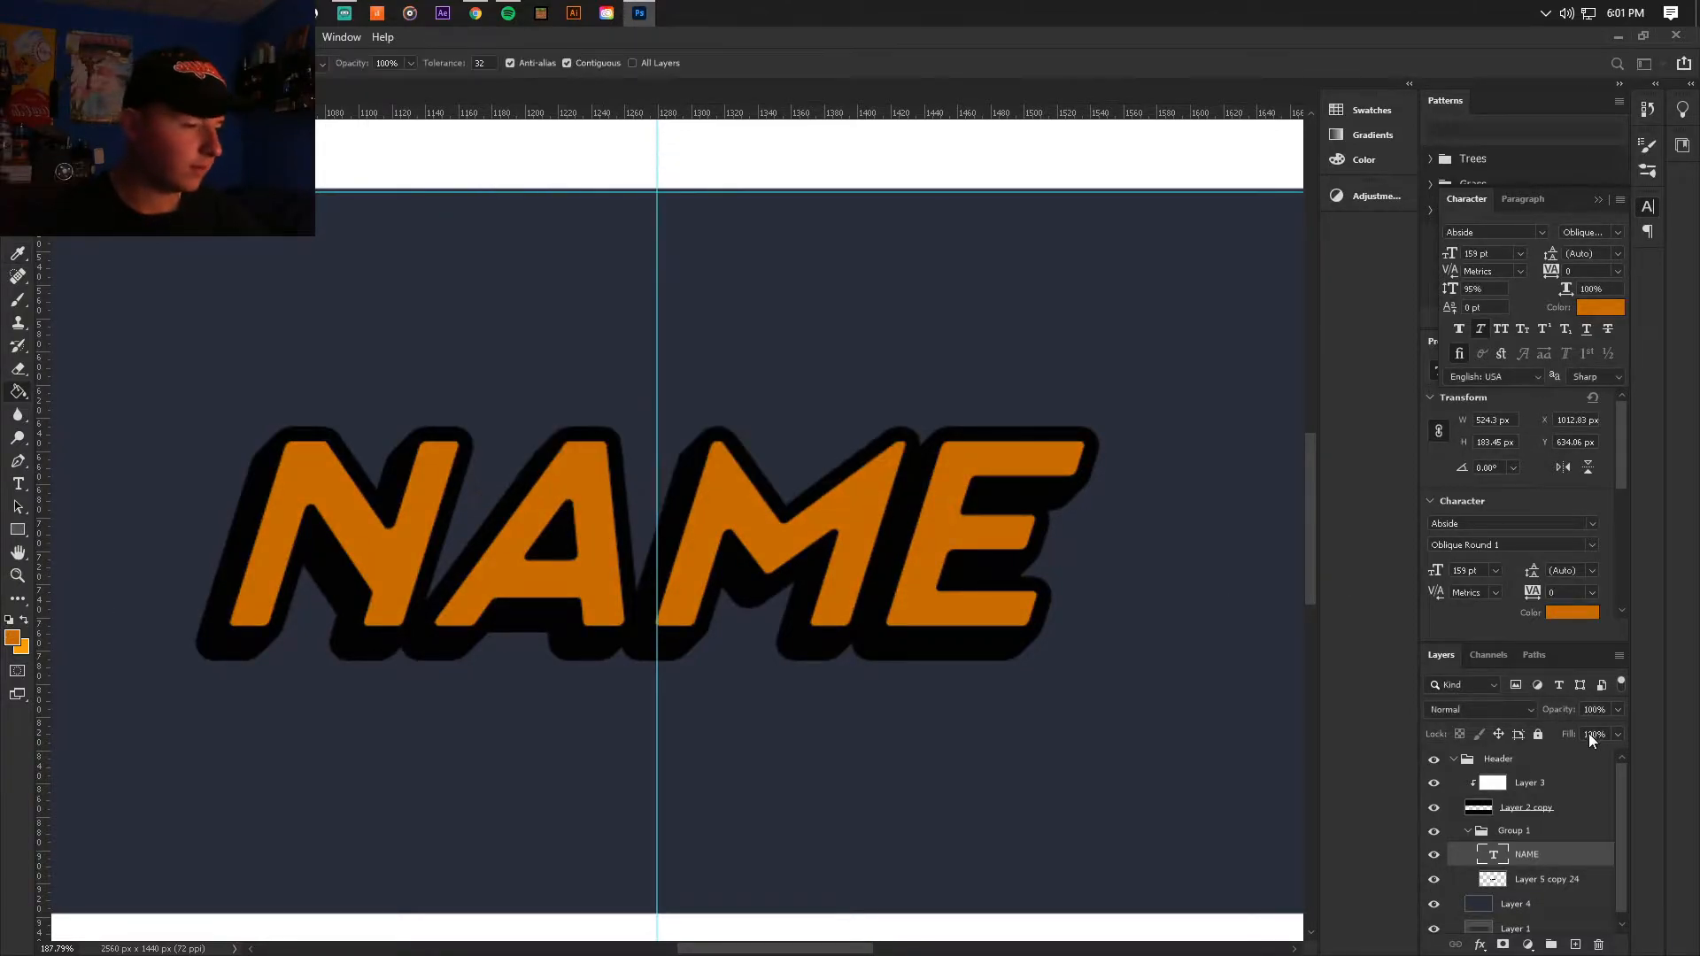
Step: Duplicate the dark orange NAME text and rasterize the copy
key("ctrl+j")
right_click(1570, 855)
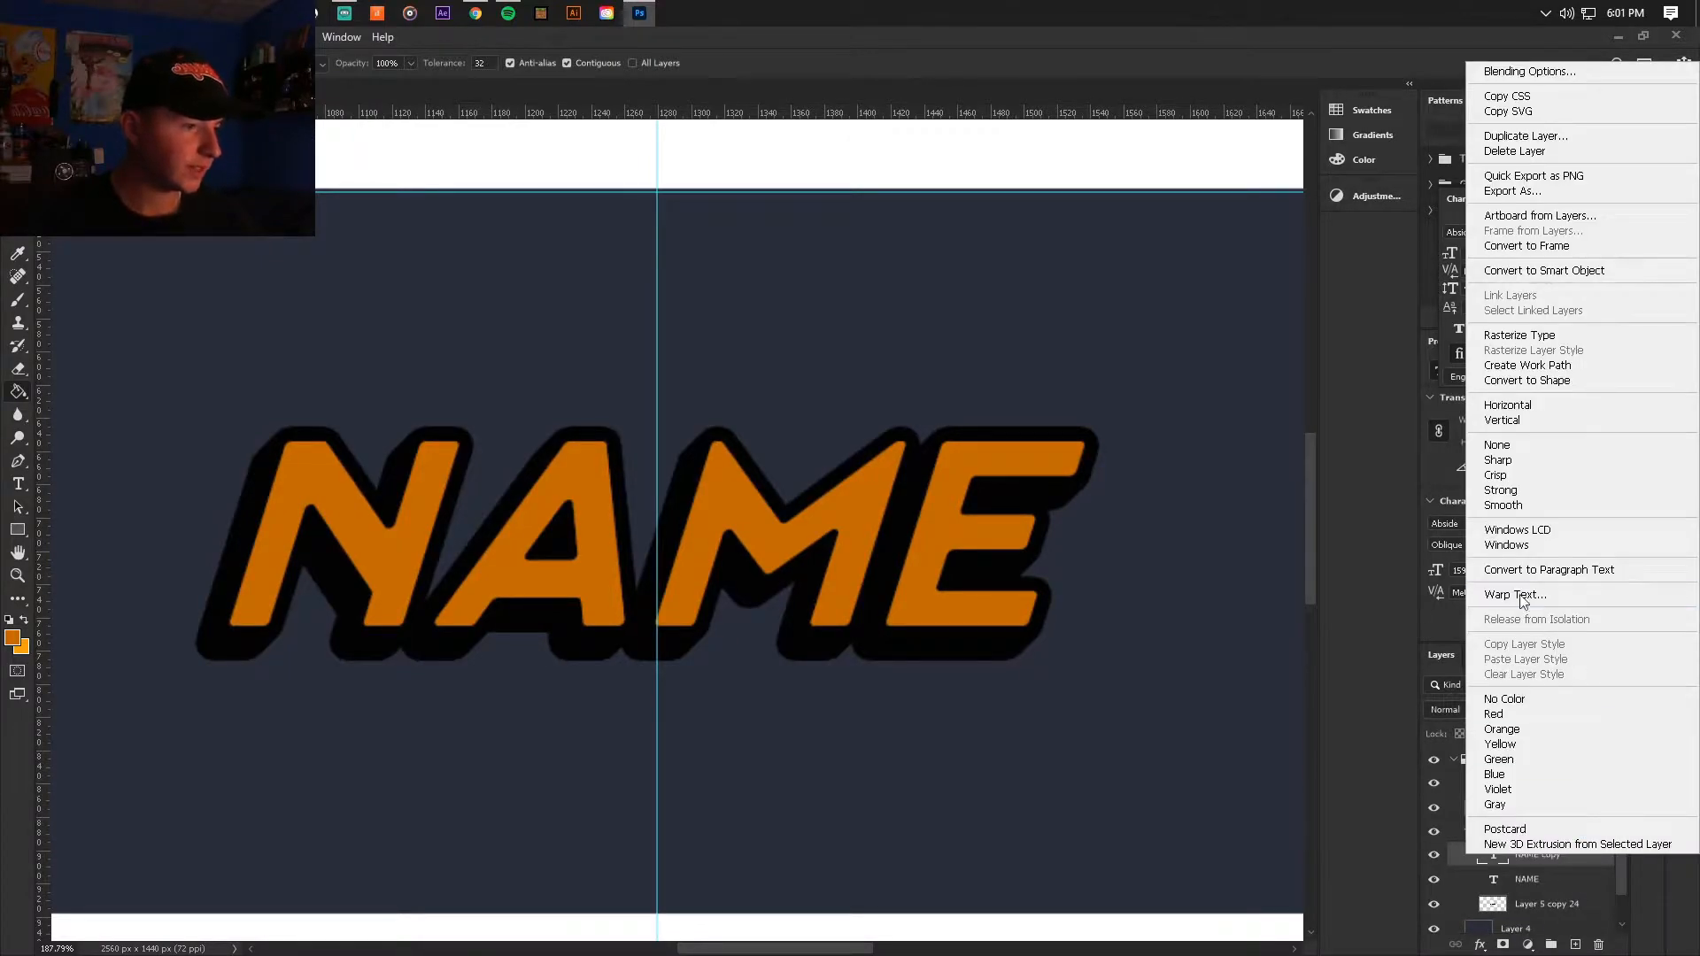
left_click(1519, 335)
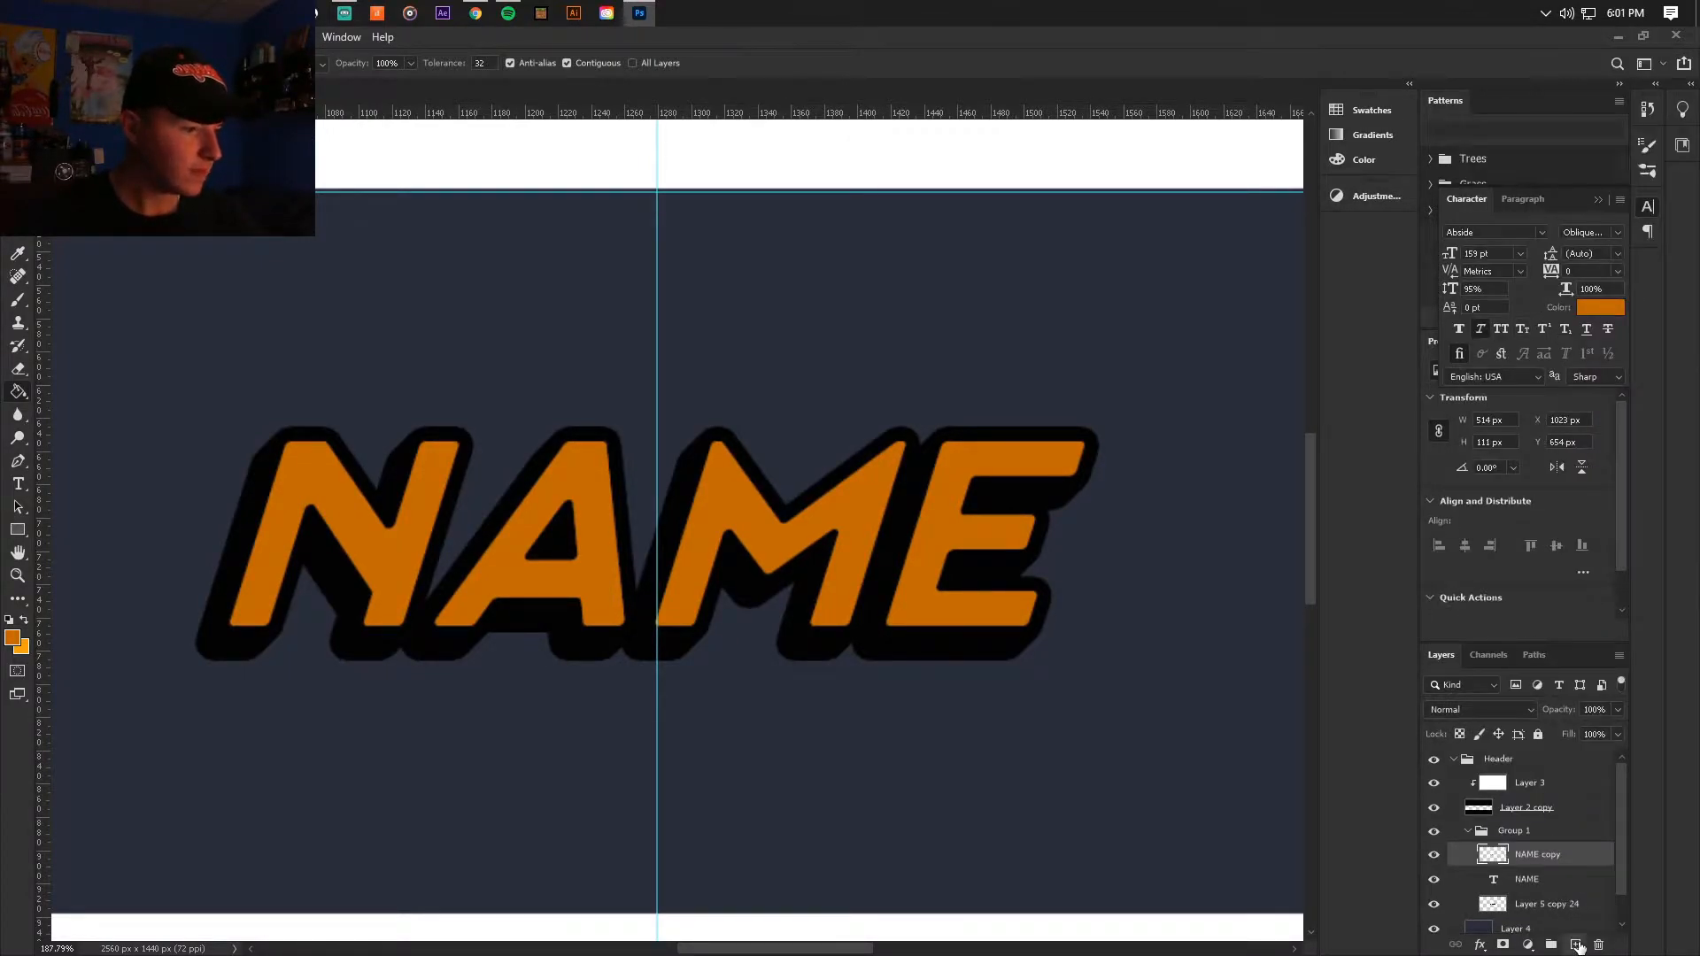
Step: Fill a new layer clipped to the rasterized NAME copy with the bright orange, and merge the two layers
left_click(1576, 946)
key("ctrl+alt+g")
left_click(24, 620)
left_click(173, 607)
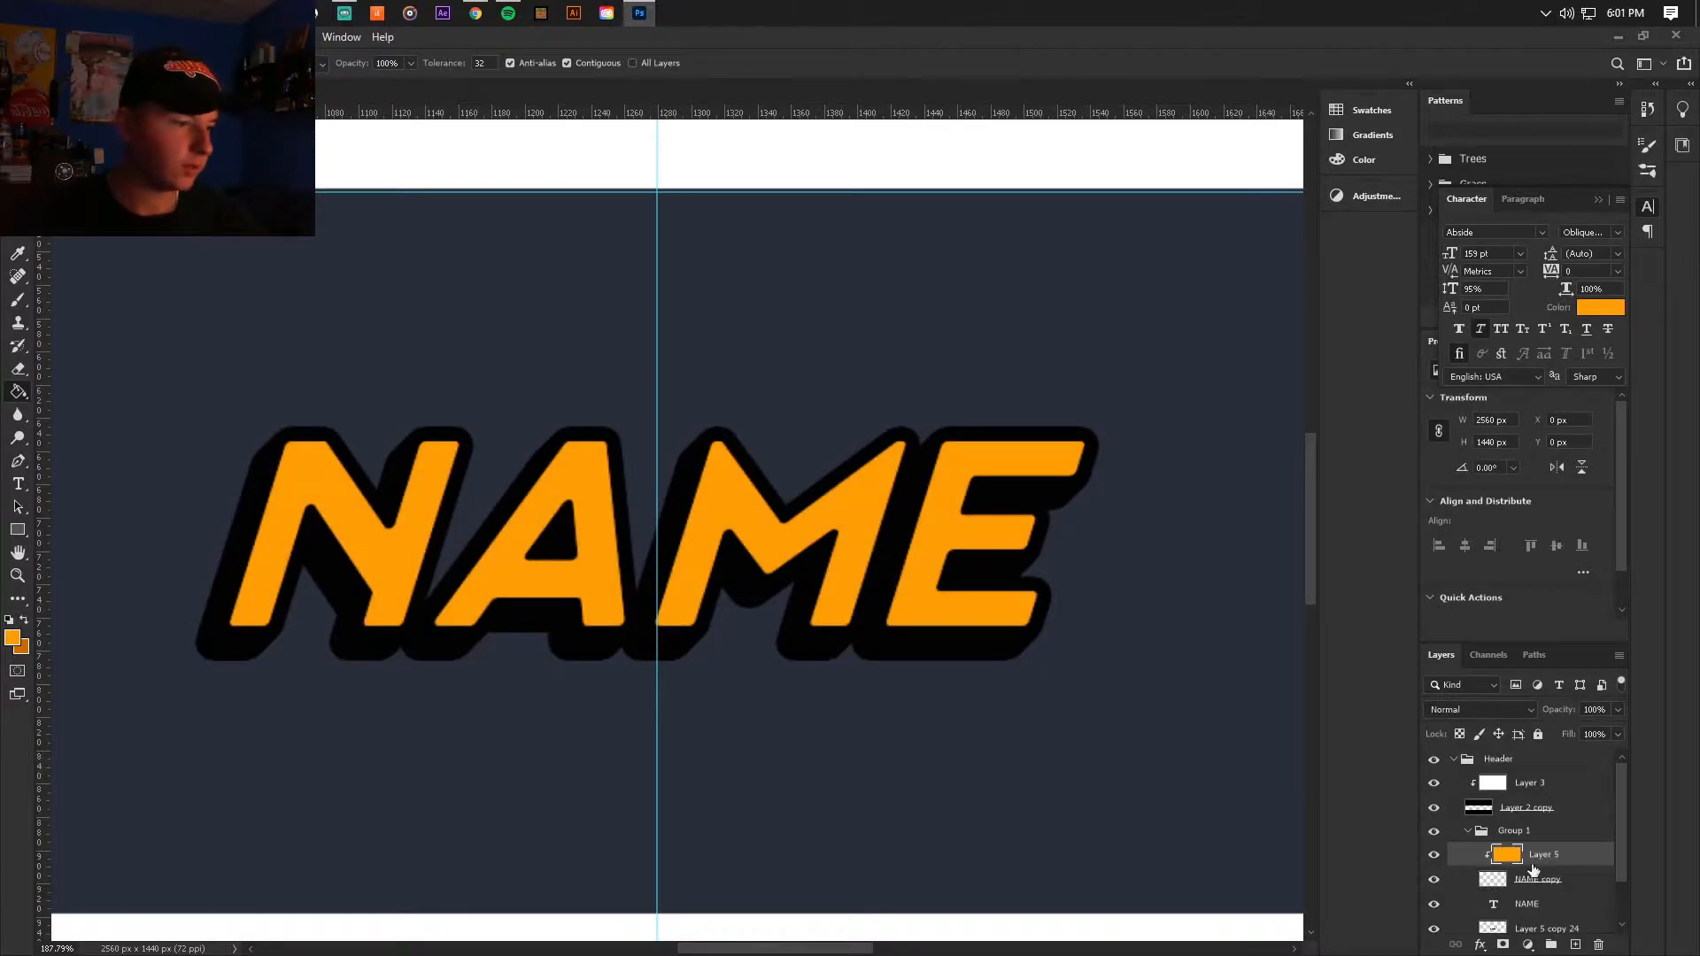
right_click(1582, 887)
left_click(1505, 655)
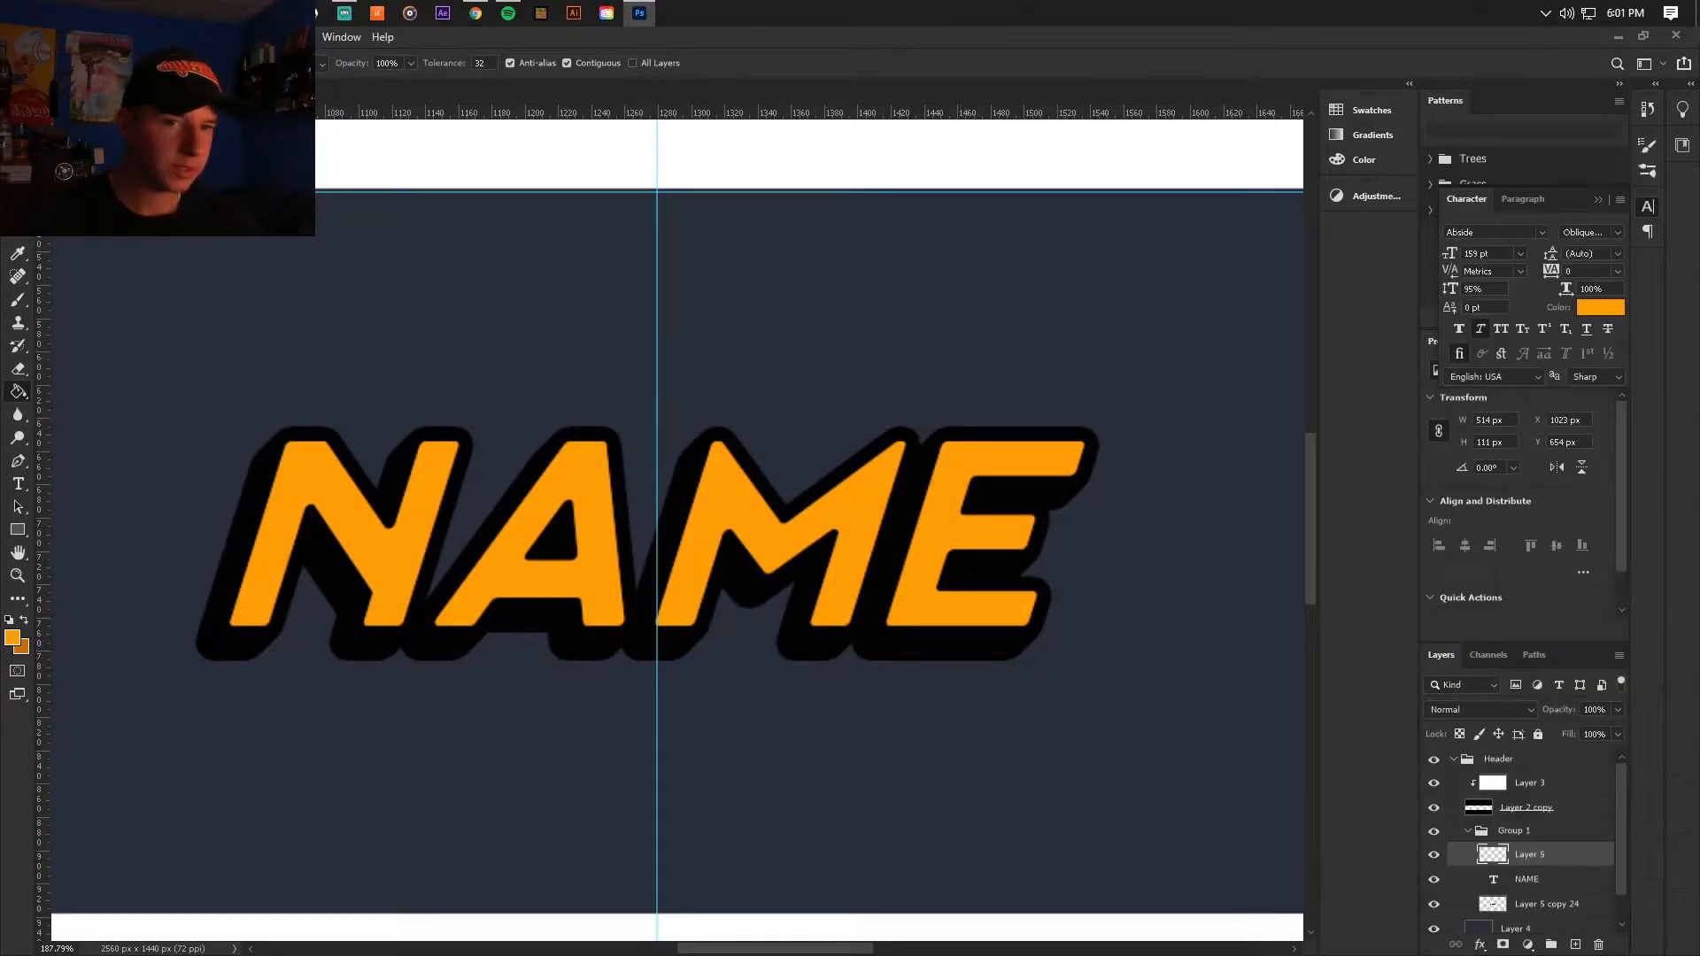
key("v")
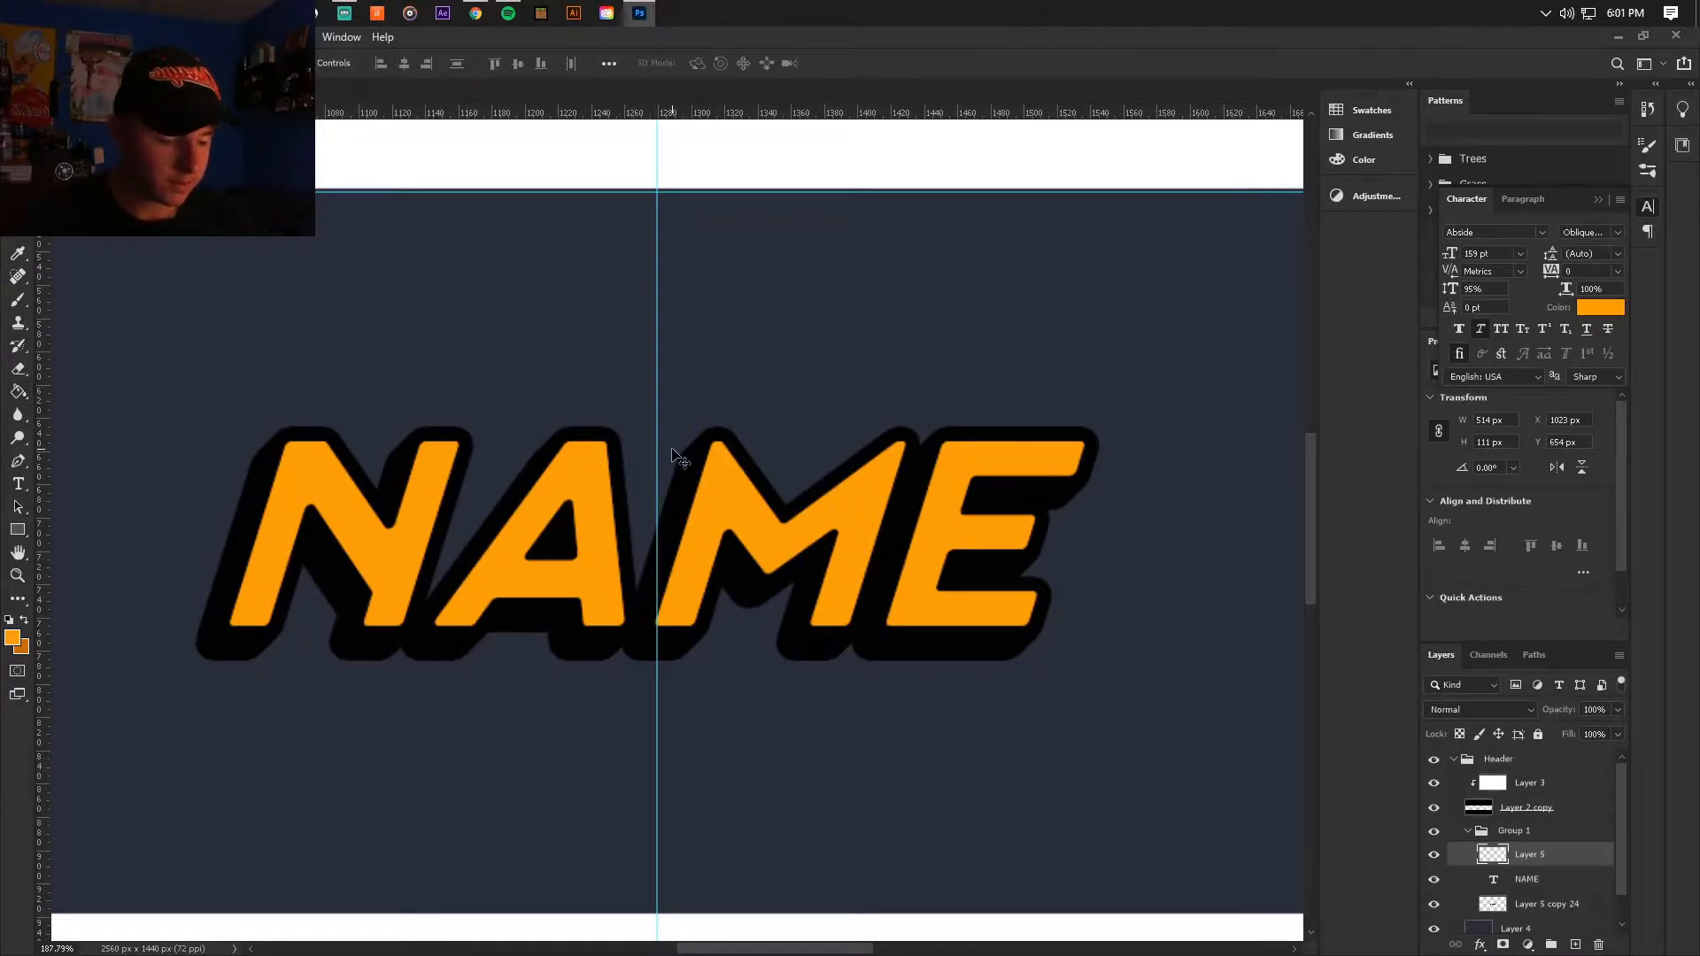
key("alt+Down")
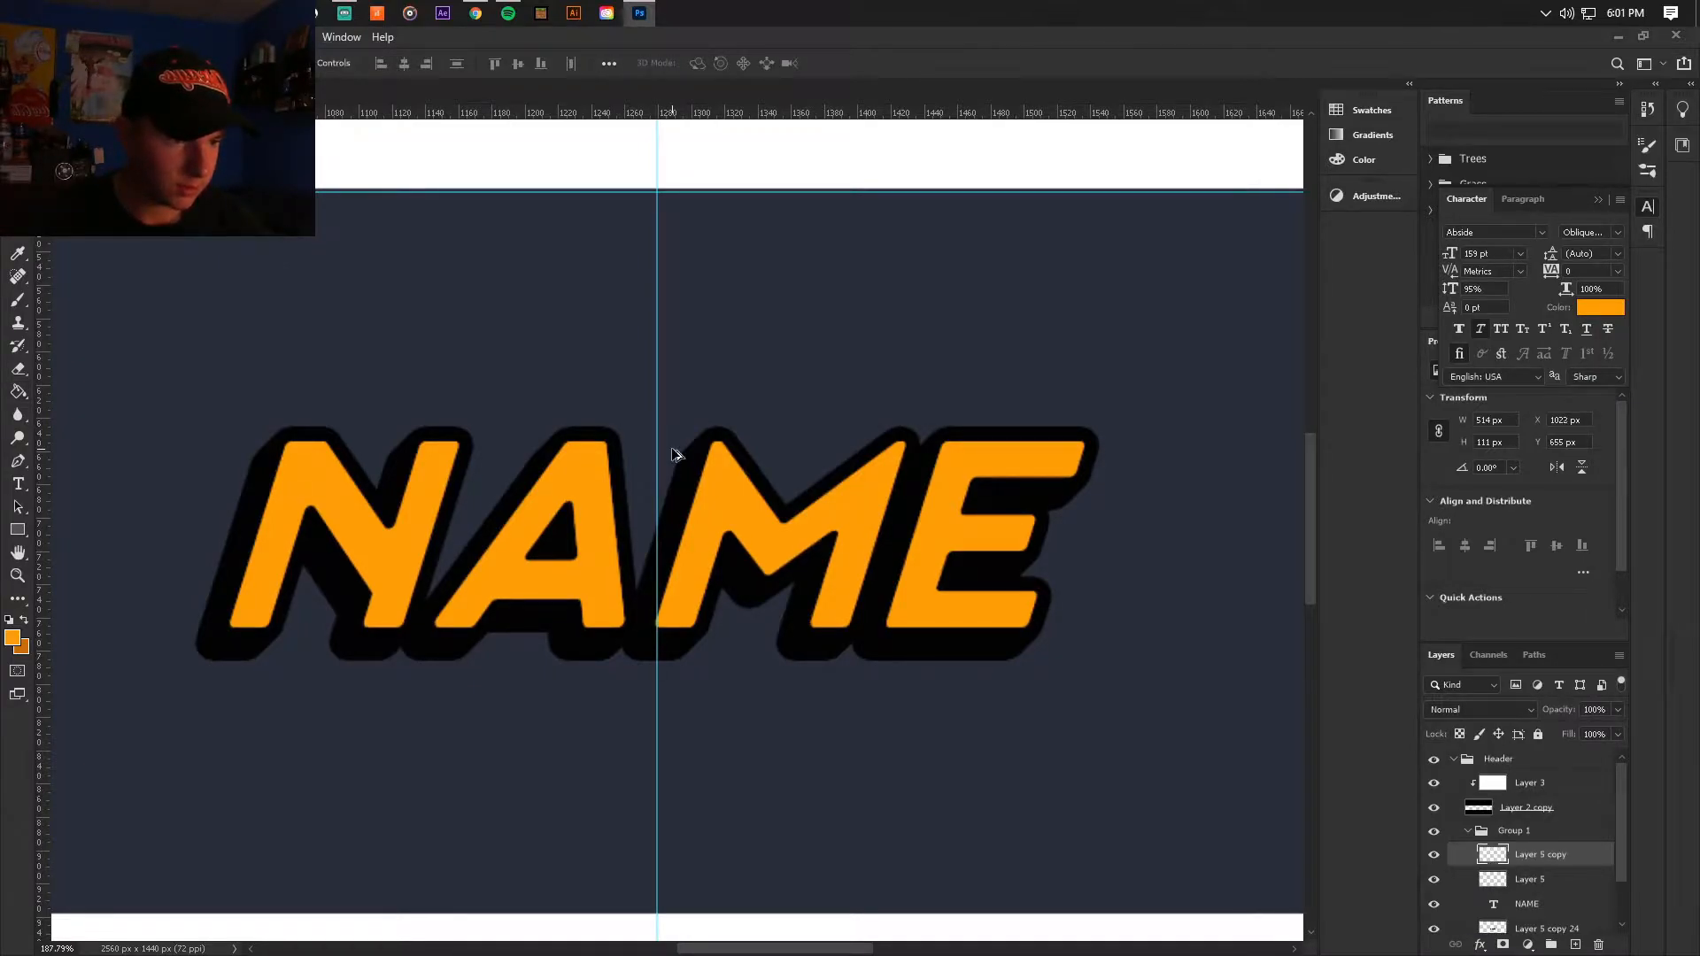
key("alt+Down")
left_click(1435, 855)
left_click(1434, 854)
left_click(1519, 864, "alt")
scroll(1505, 850, "down", 2)
left_click(1434, 818)
left_click(1434, 835)
left_click(1435, 860)
left_click(1434, 860)
right_click(1540, 837)
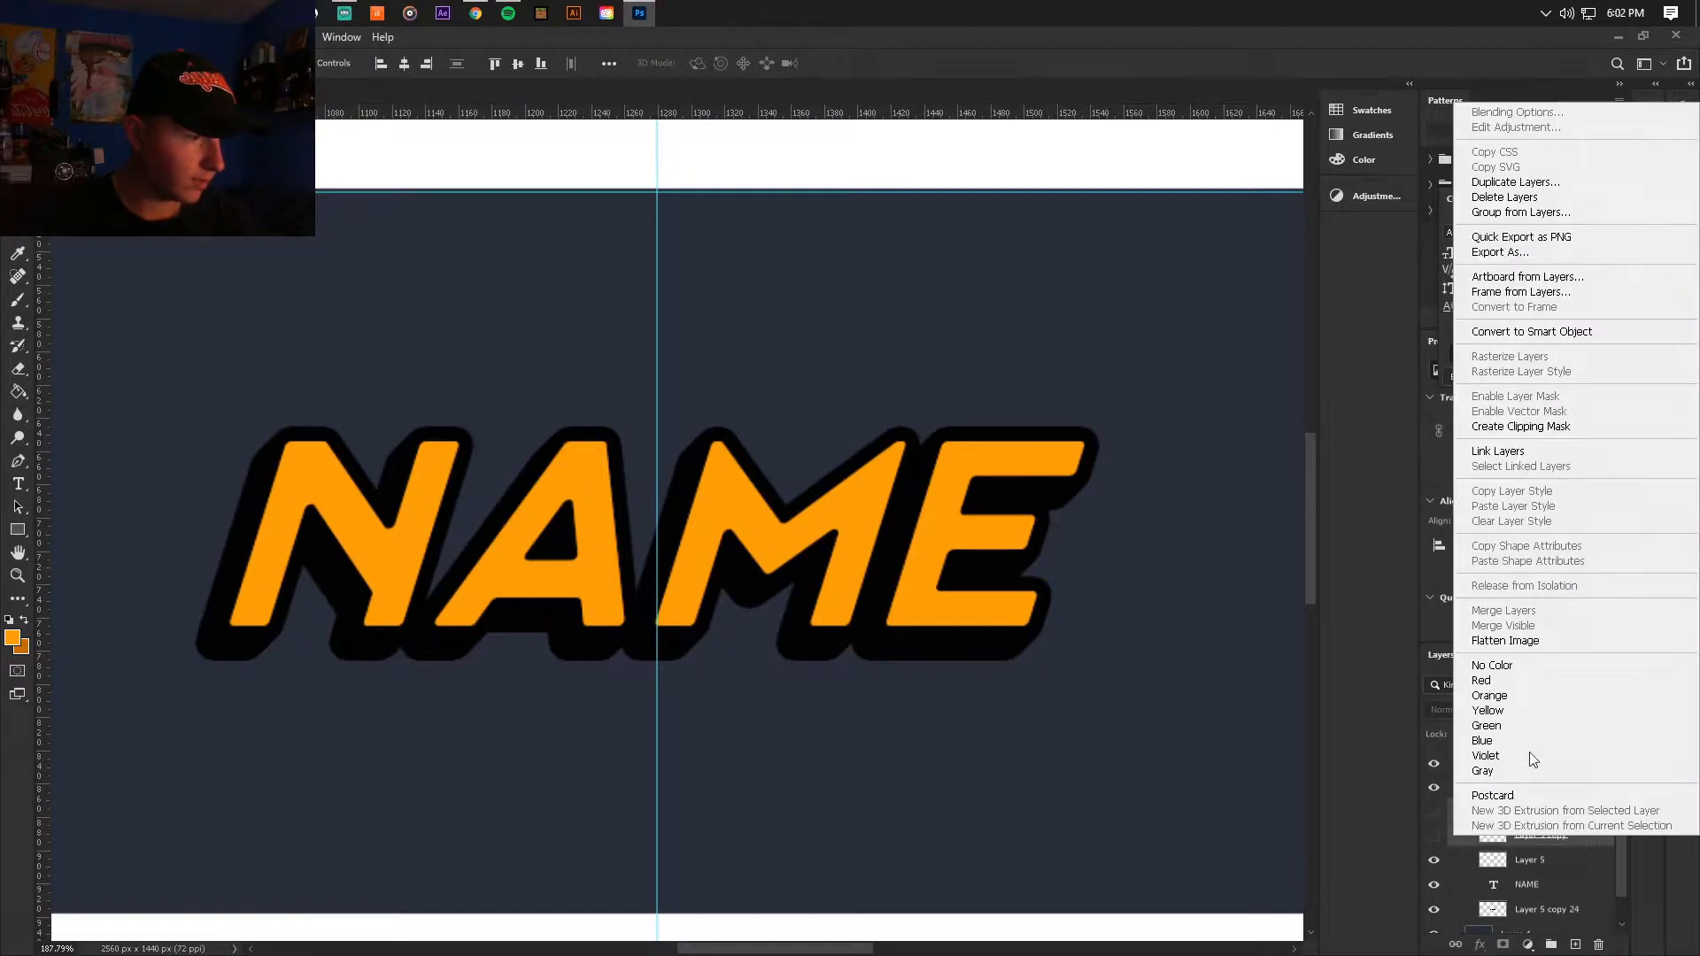
left_click(1537, 196)
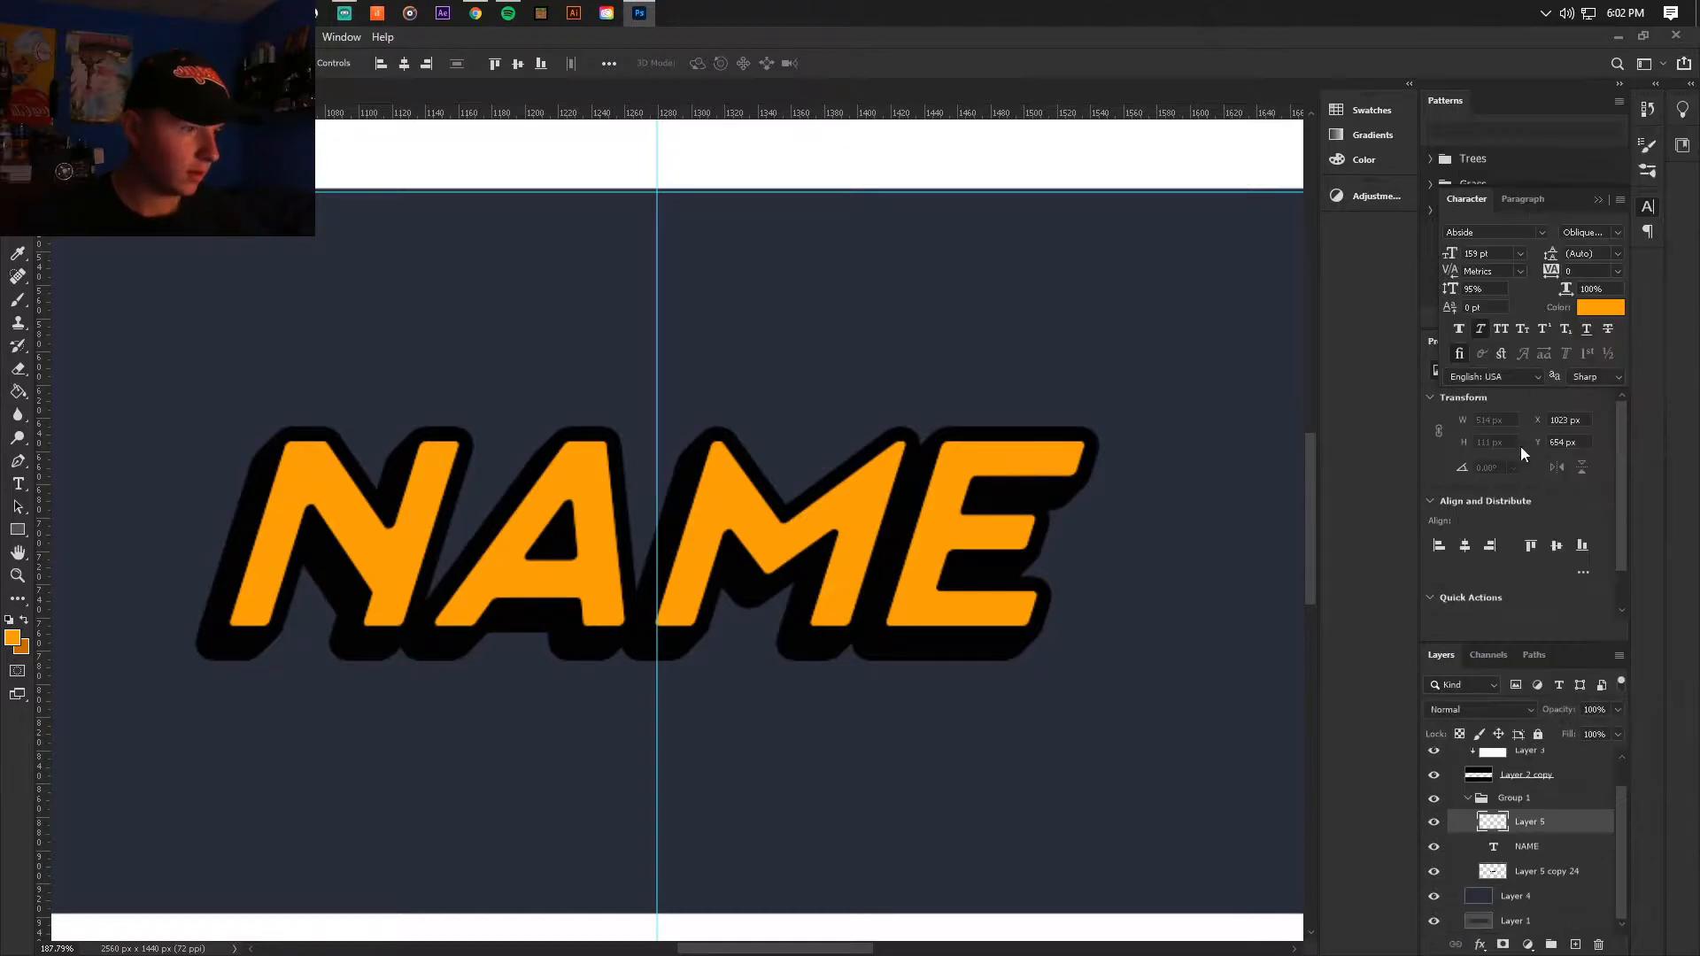
Step: Clip the bright orange lettering layer to the dark orange NAME text below it
left_click(1542, 826, "alt")
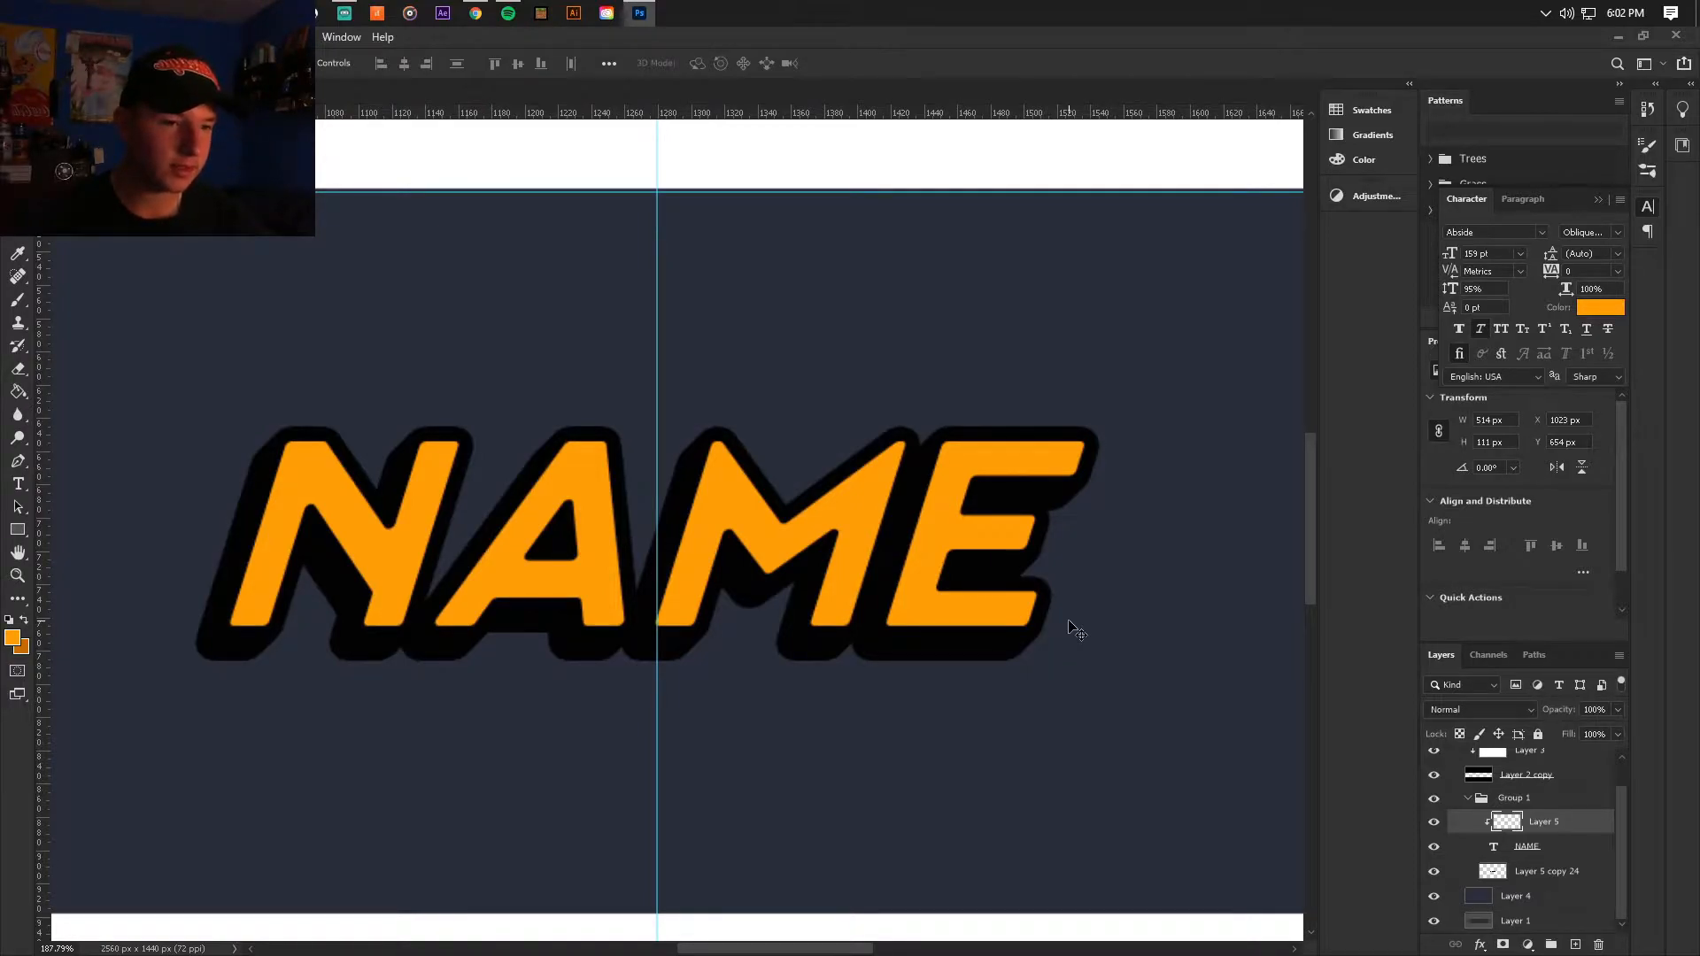
key("ctrl+j")
key("ctrl+j")
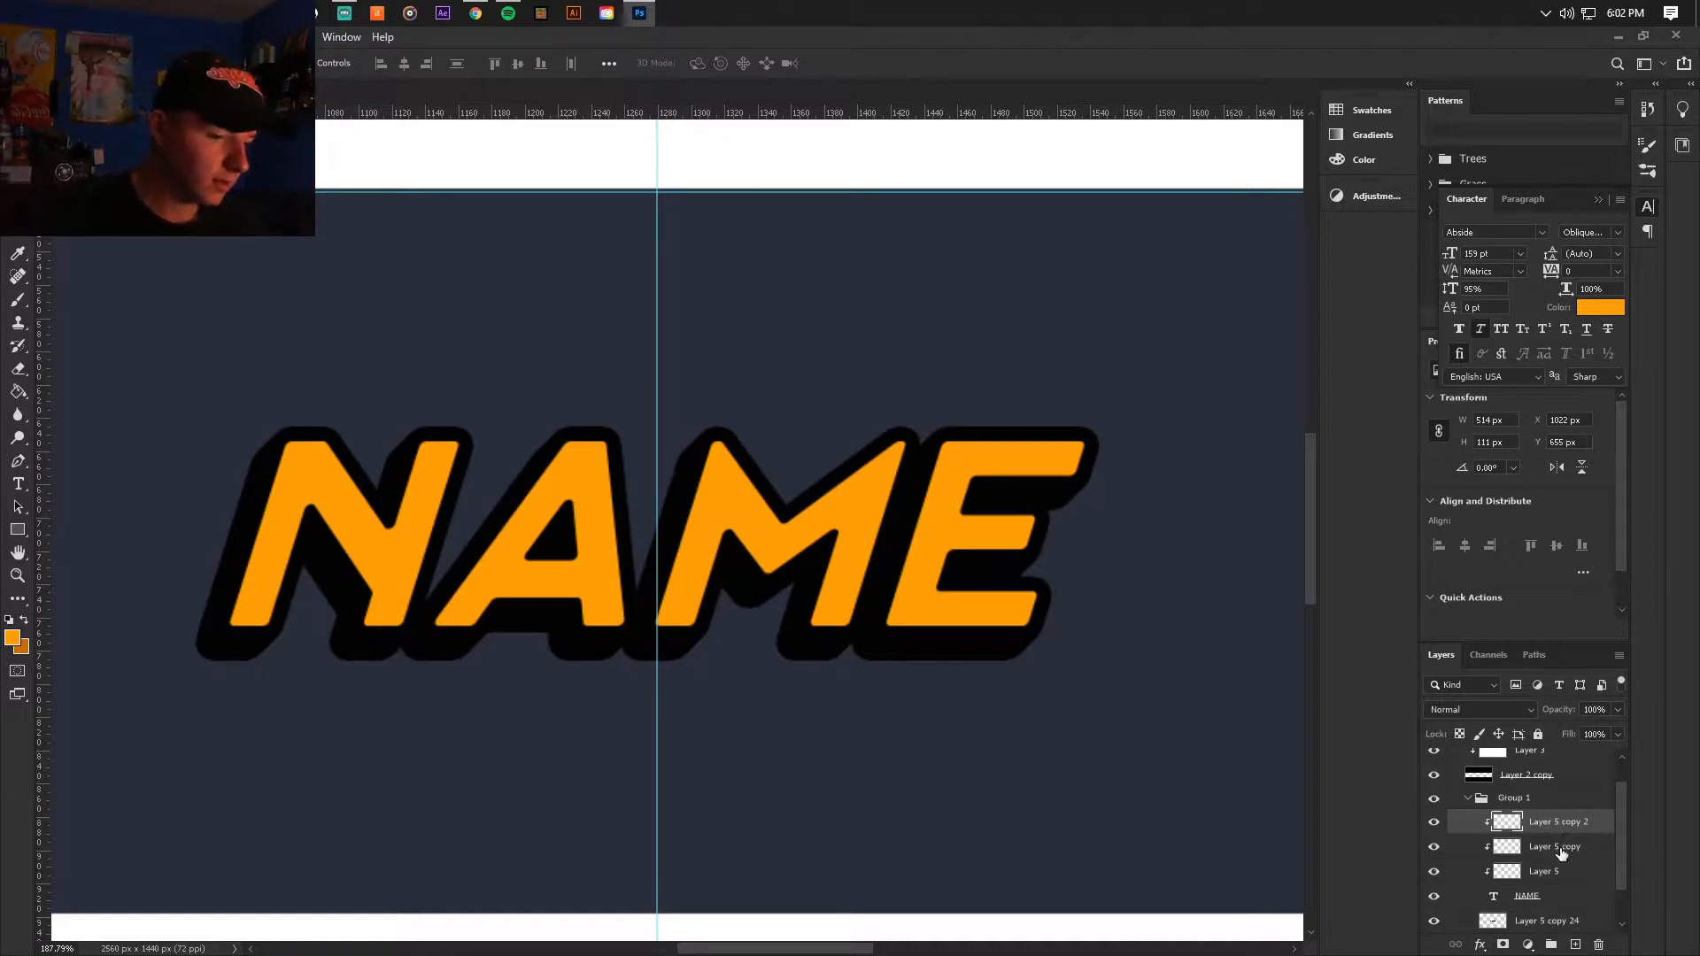
key("Delete")
key("Delete")
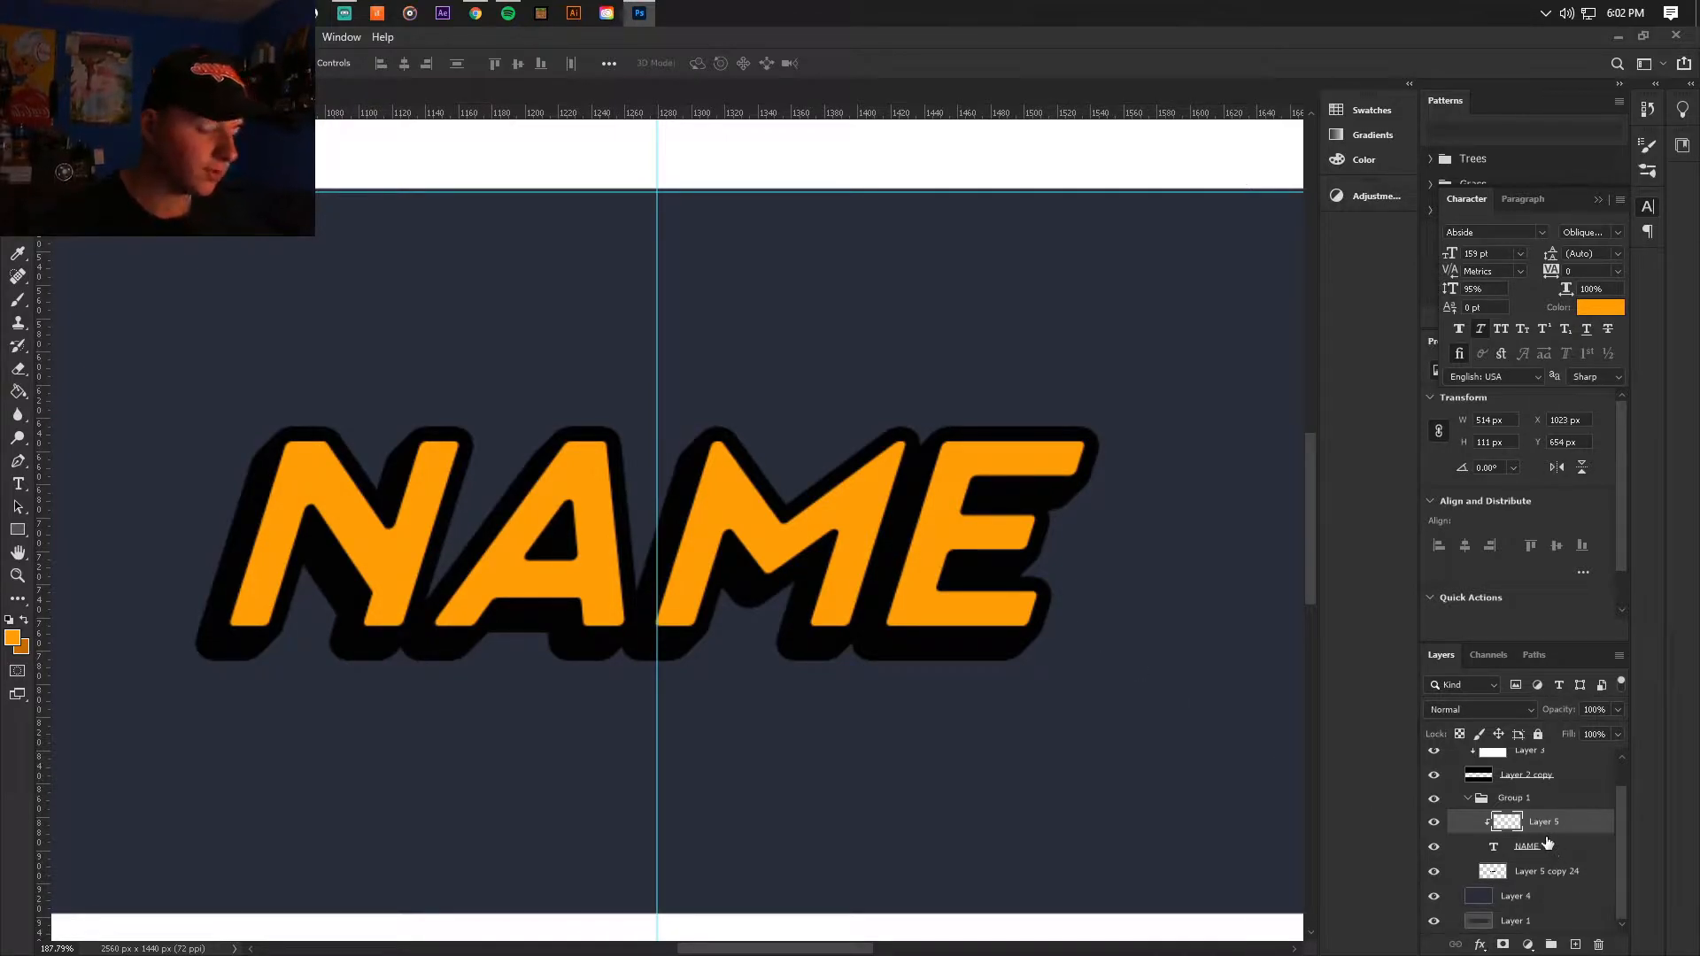
Step: Shift the clipped bright orange lettering 7 px left and 7 px down to expose the dark orange shading
key("Down")
key("Left")
key("Down")
key("Left")
key("Down")
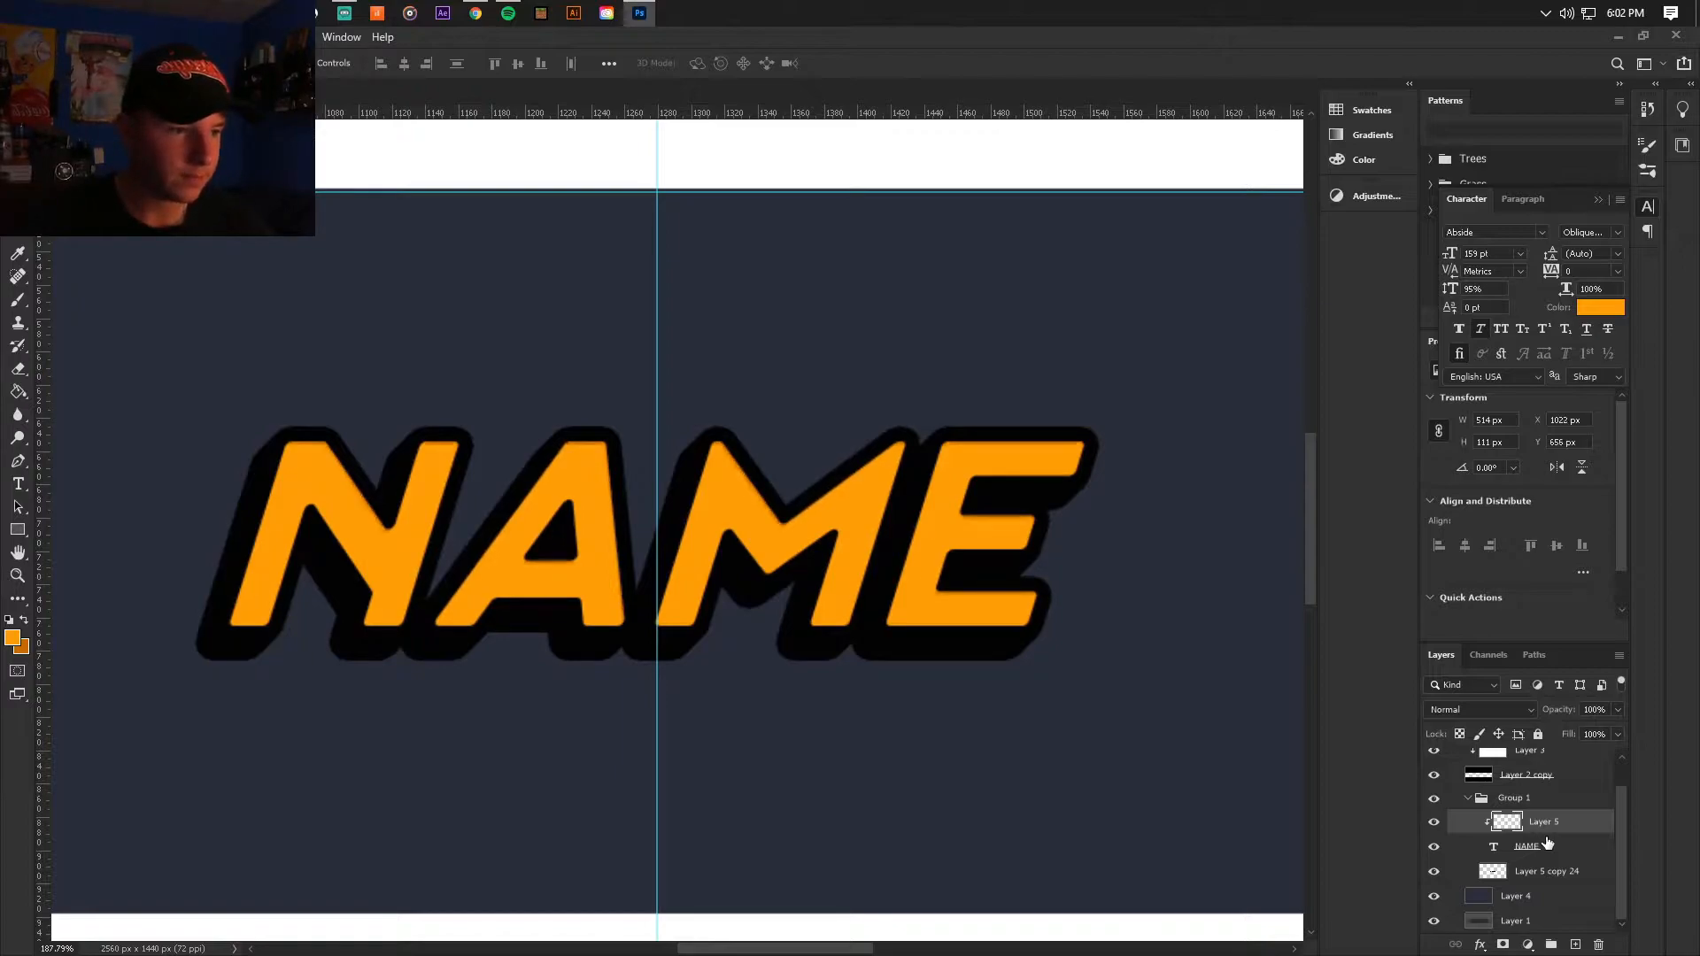
key("Left")
key("Down")
key("Left")
key("Down")
key("Left")
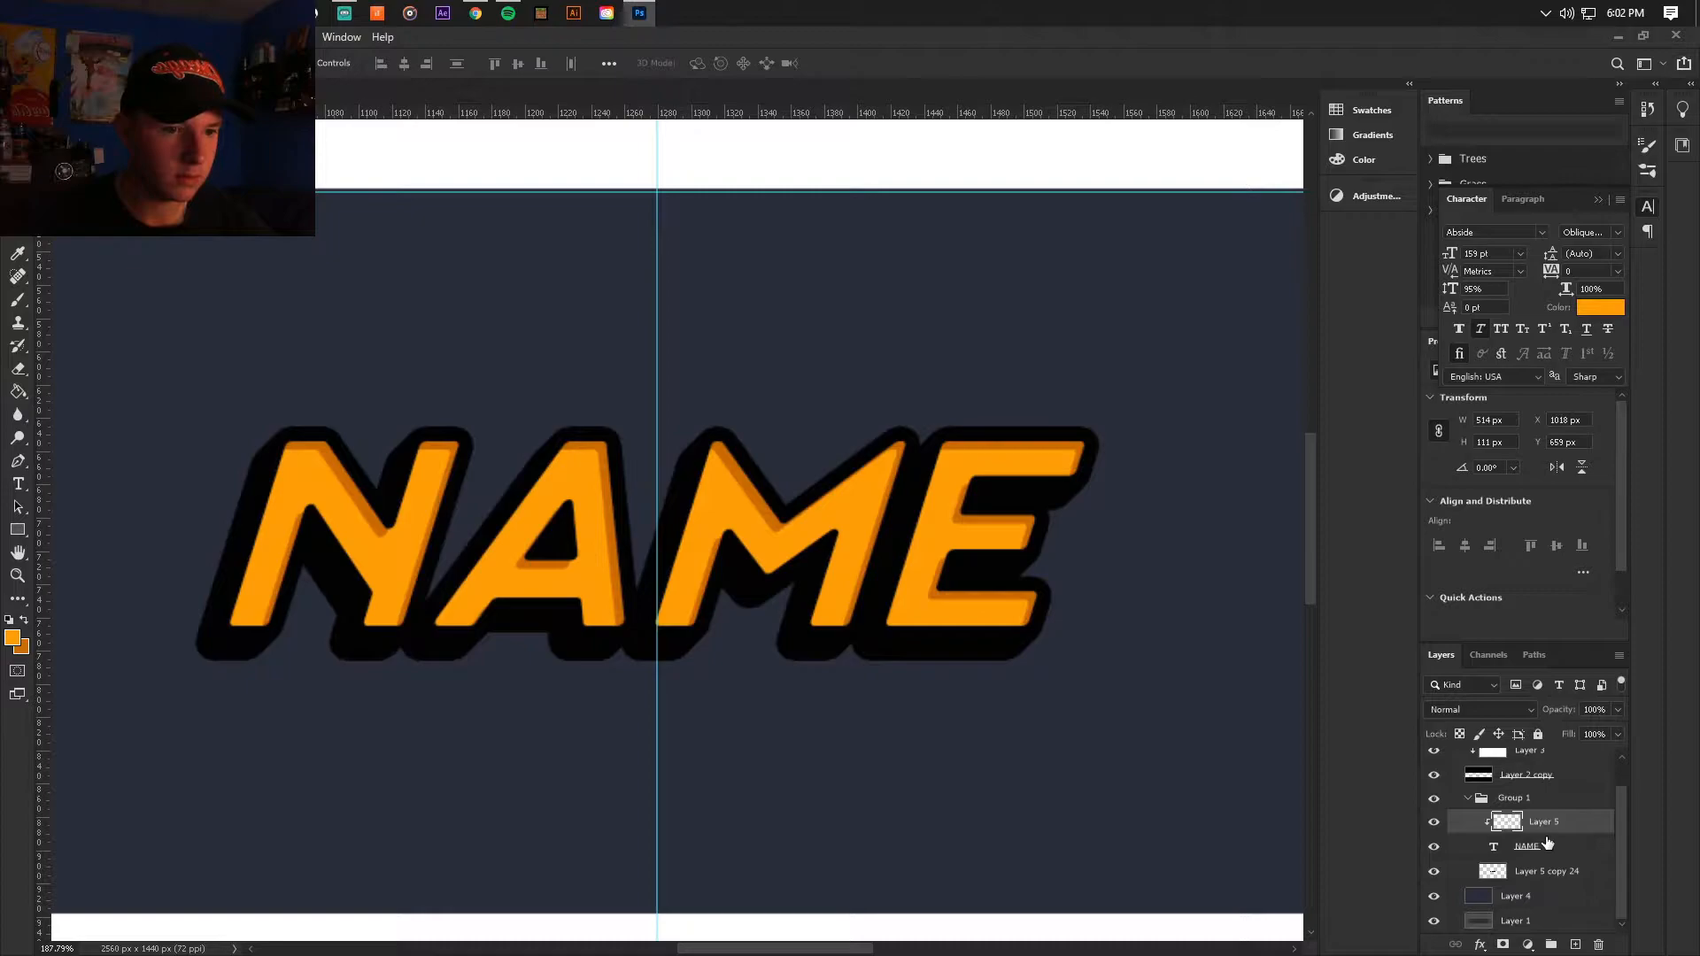
key("Down")
key("Left")
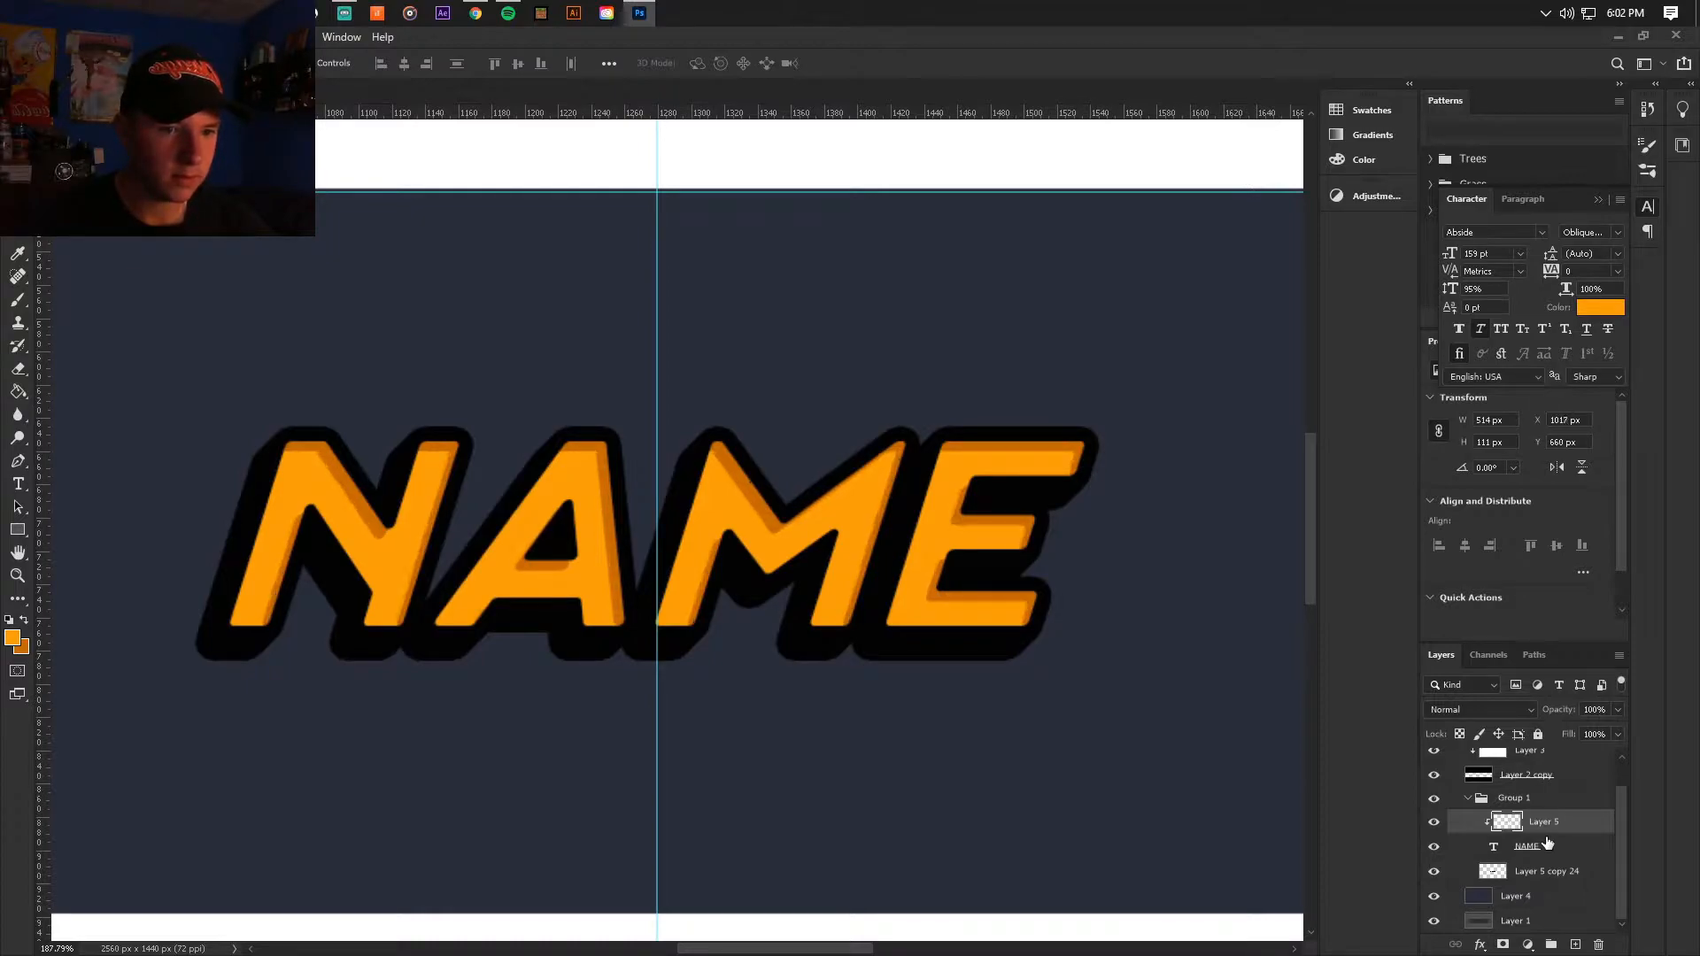
key("Down")
key("Left")
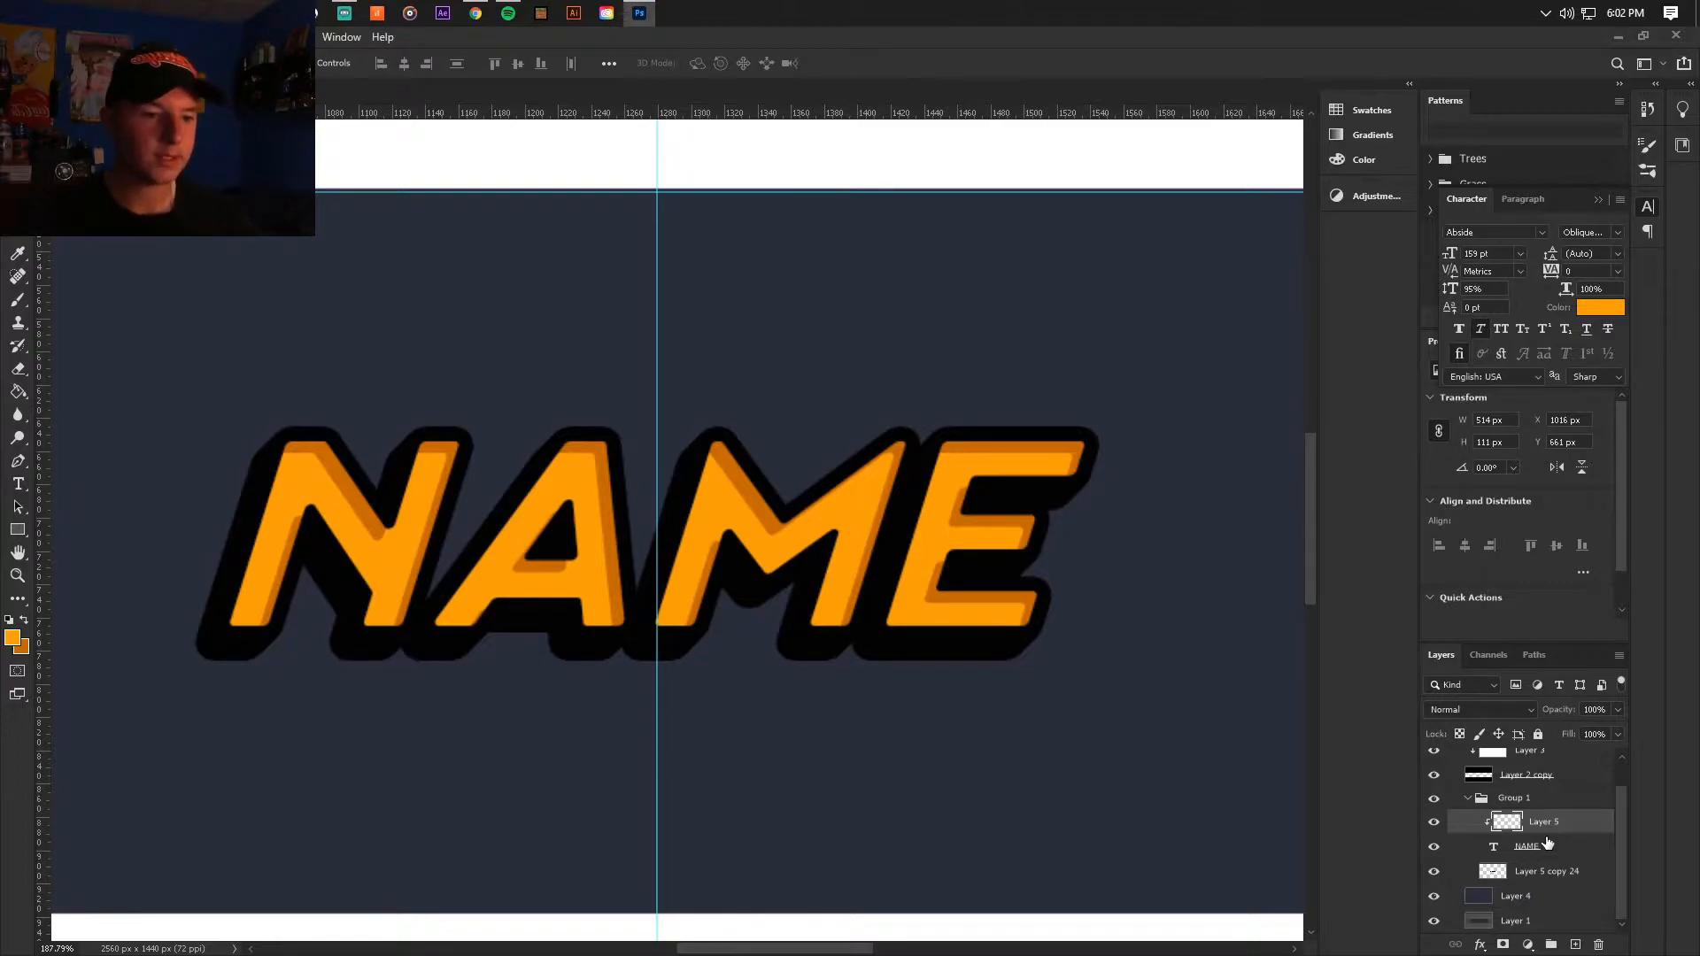
Step: Paint angled dark orange corners onto the inner shading of the letter N with a small Hard Round brush
scroll(1100, 596, "down", 5)
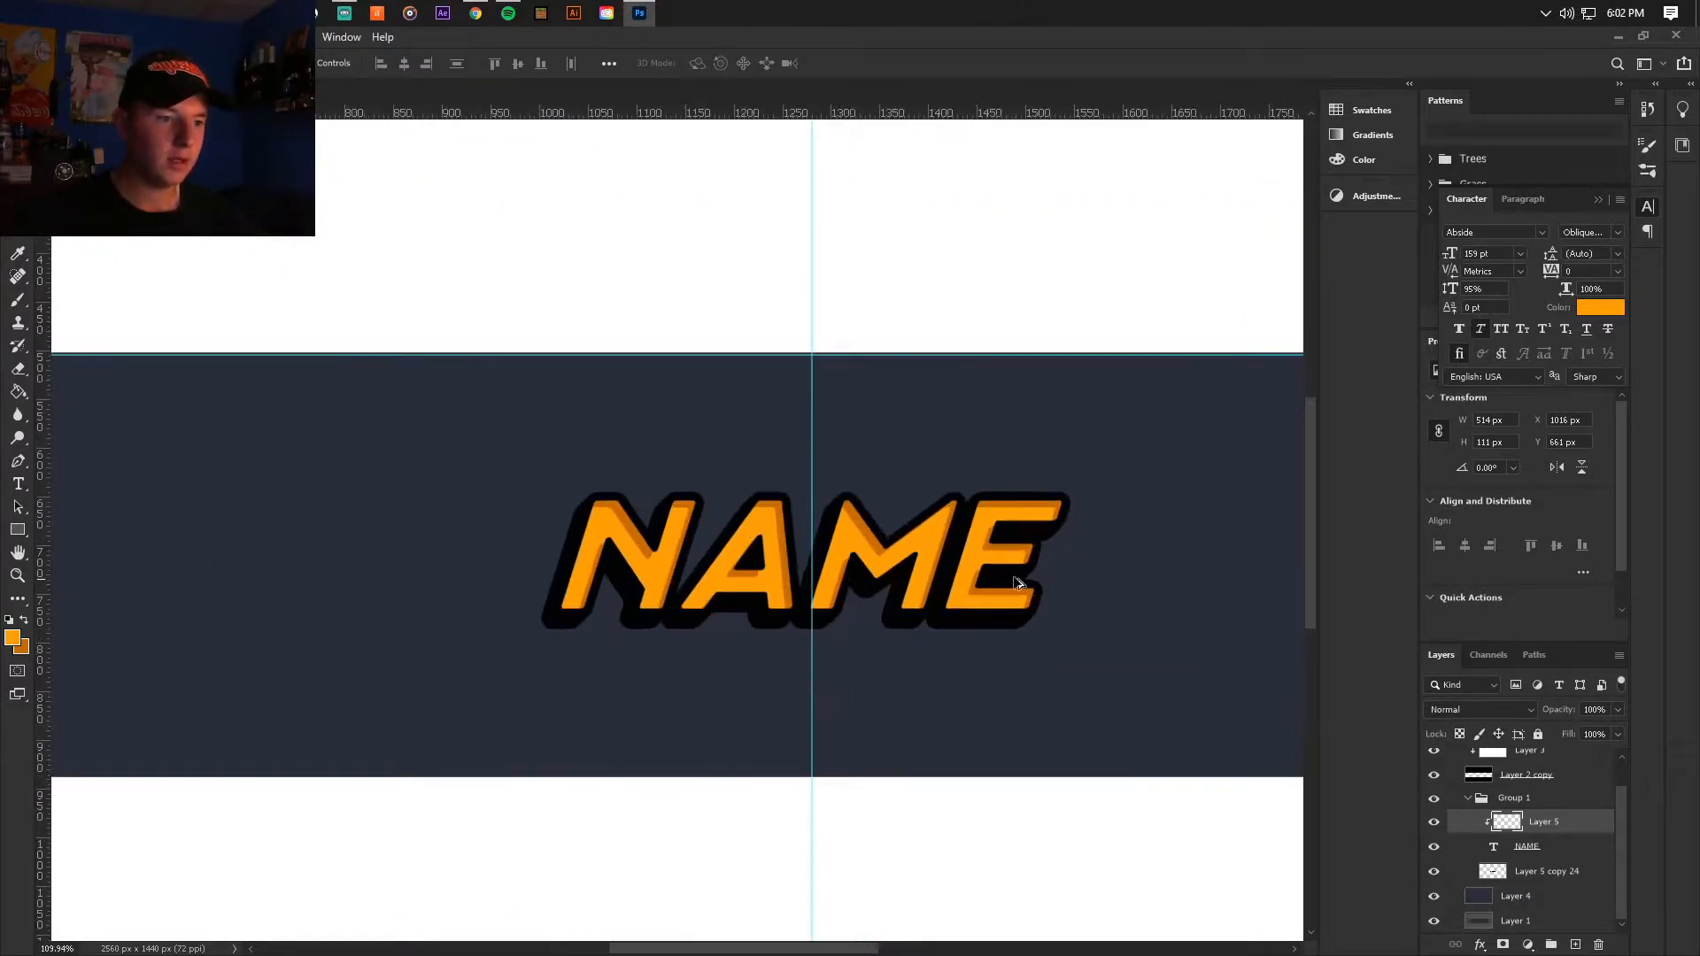
scroll(623, 547, "up", 10)
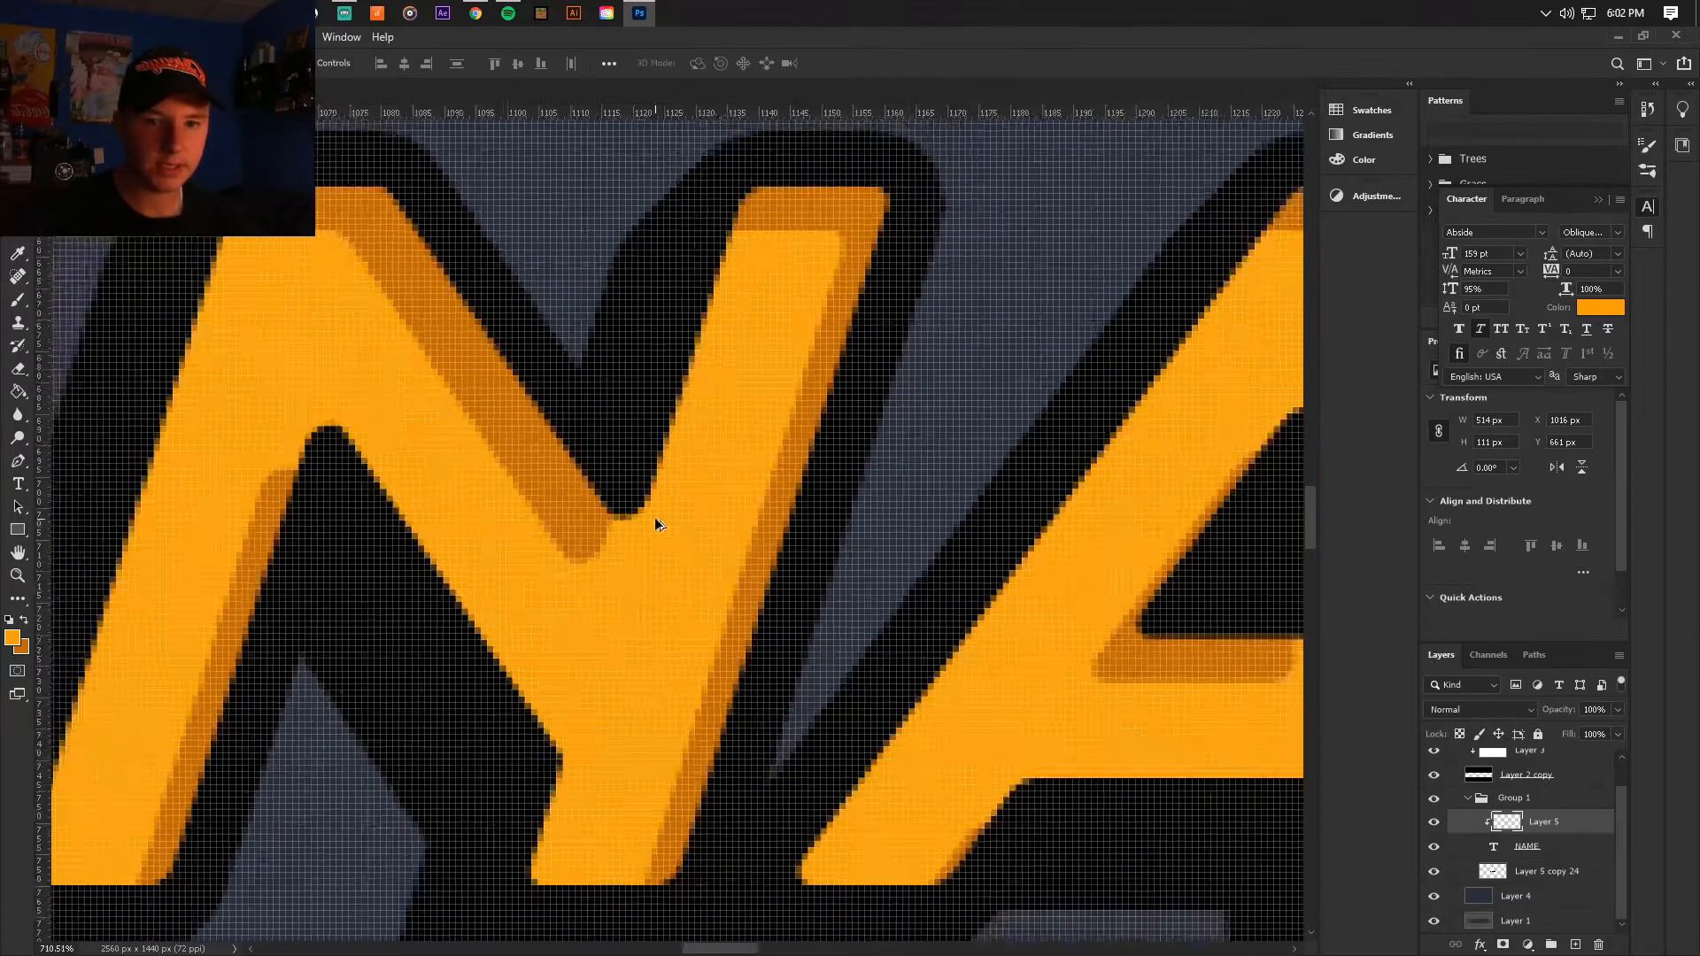
scroll(655, 520, "down", 5)
left_click(20, 300)
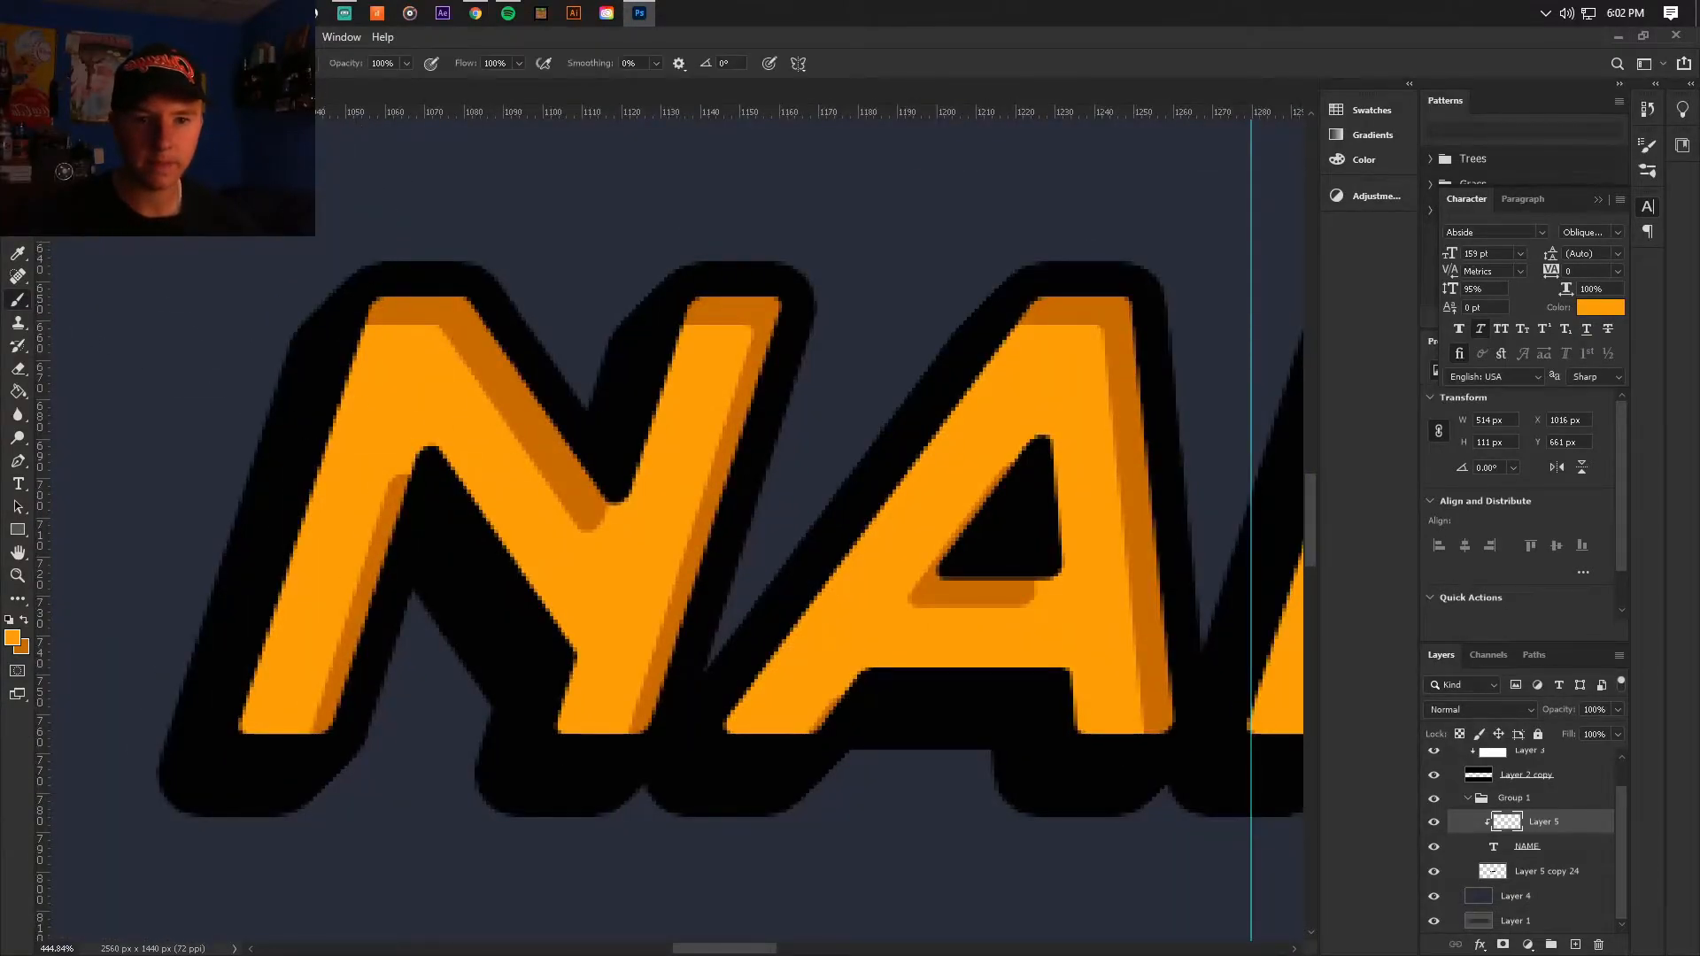
left_click(81, 63)
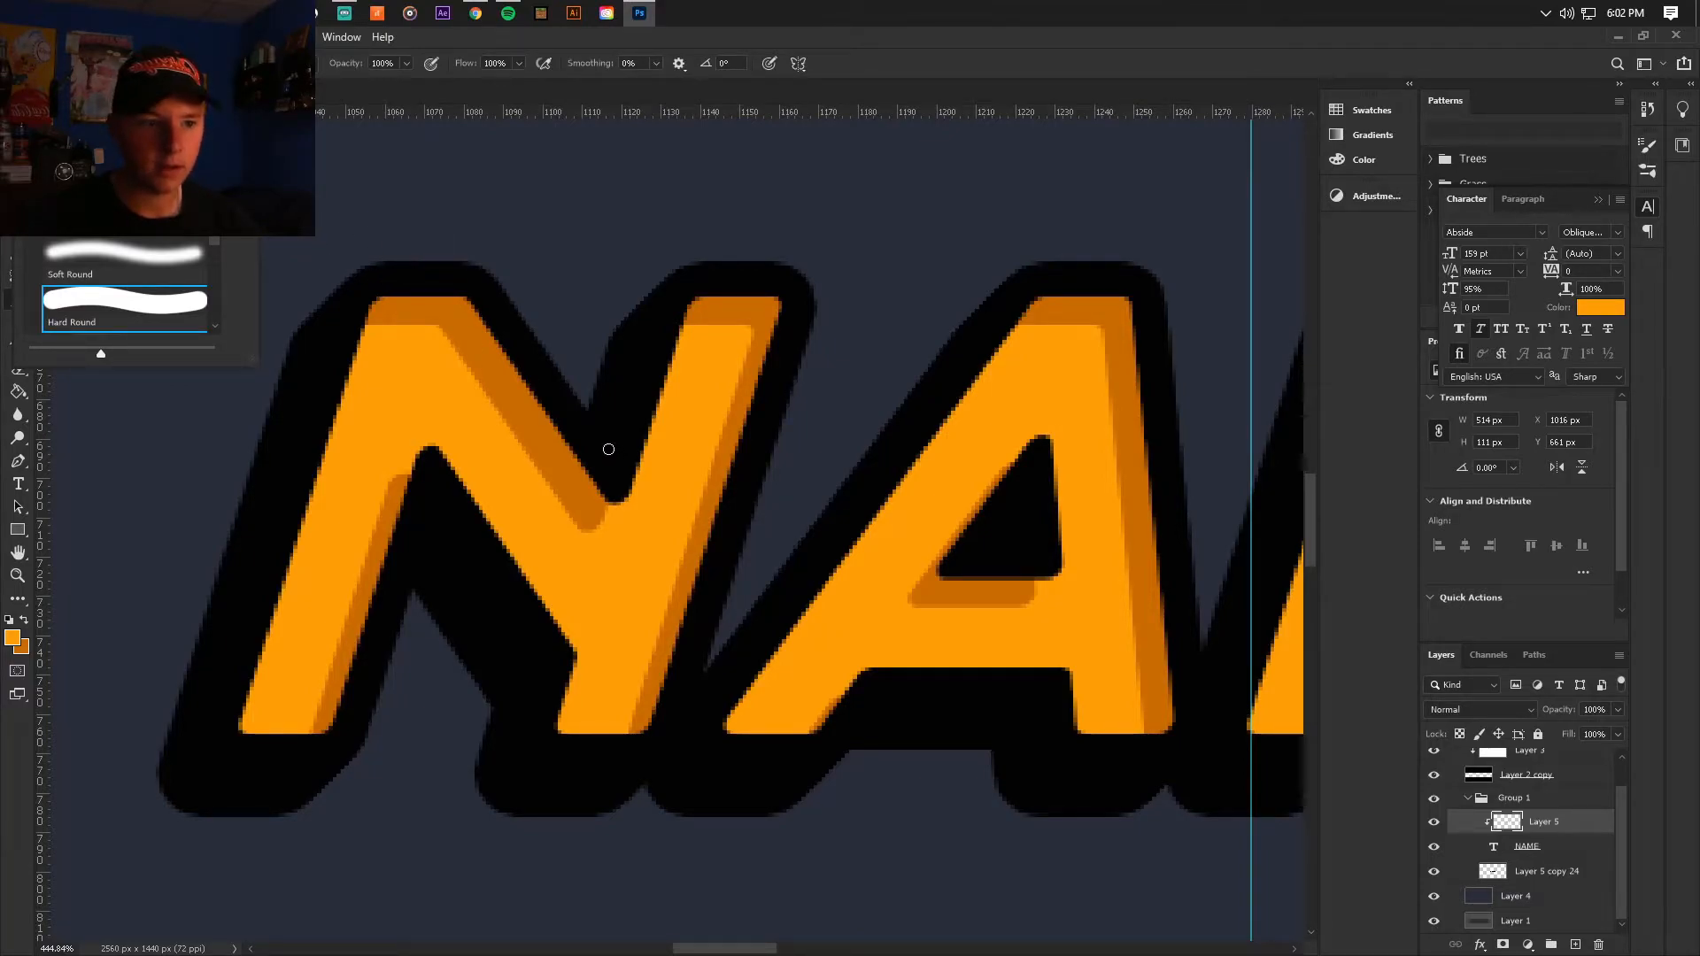
left_click(641, 509, "alt")
scroll(641, 509, "up", 3)
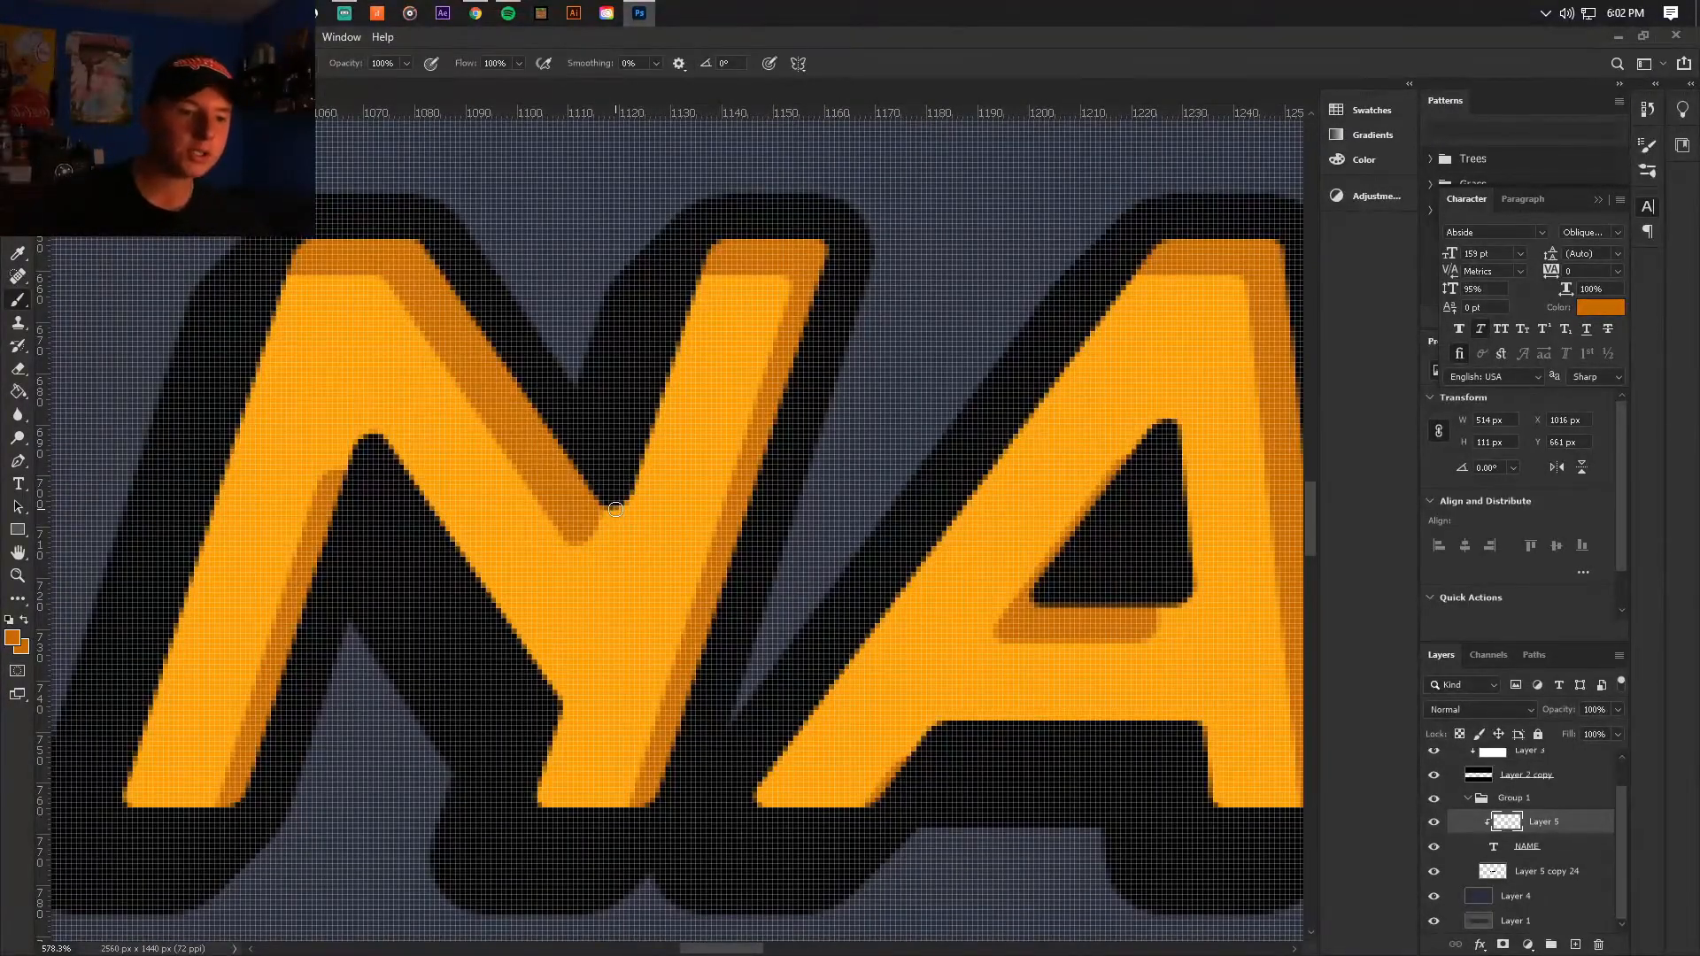
scroll(603, 538, "down", 1)
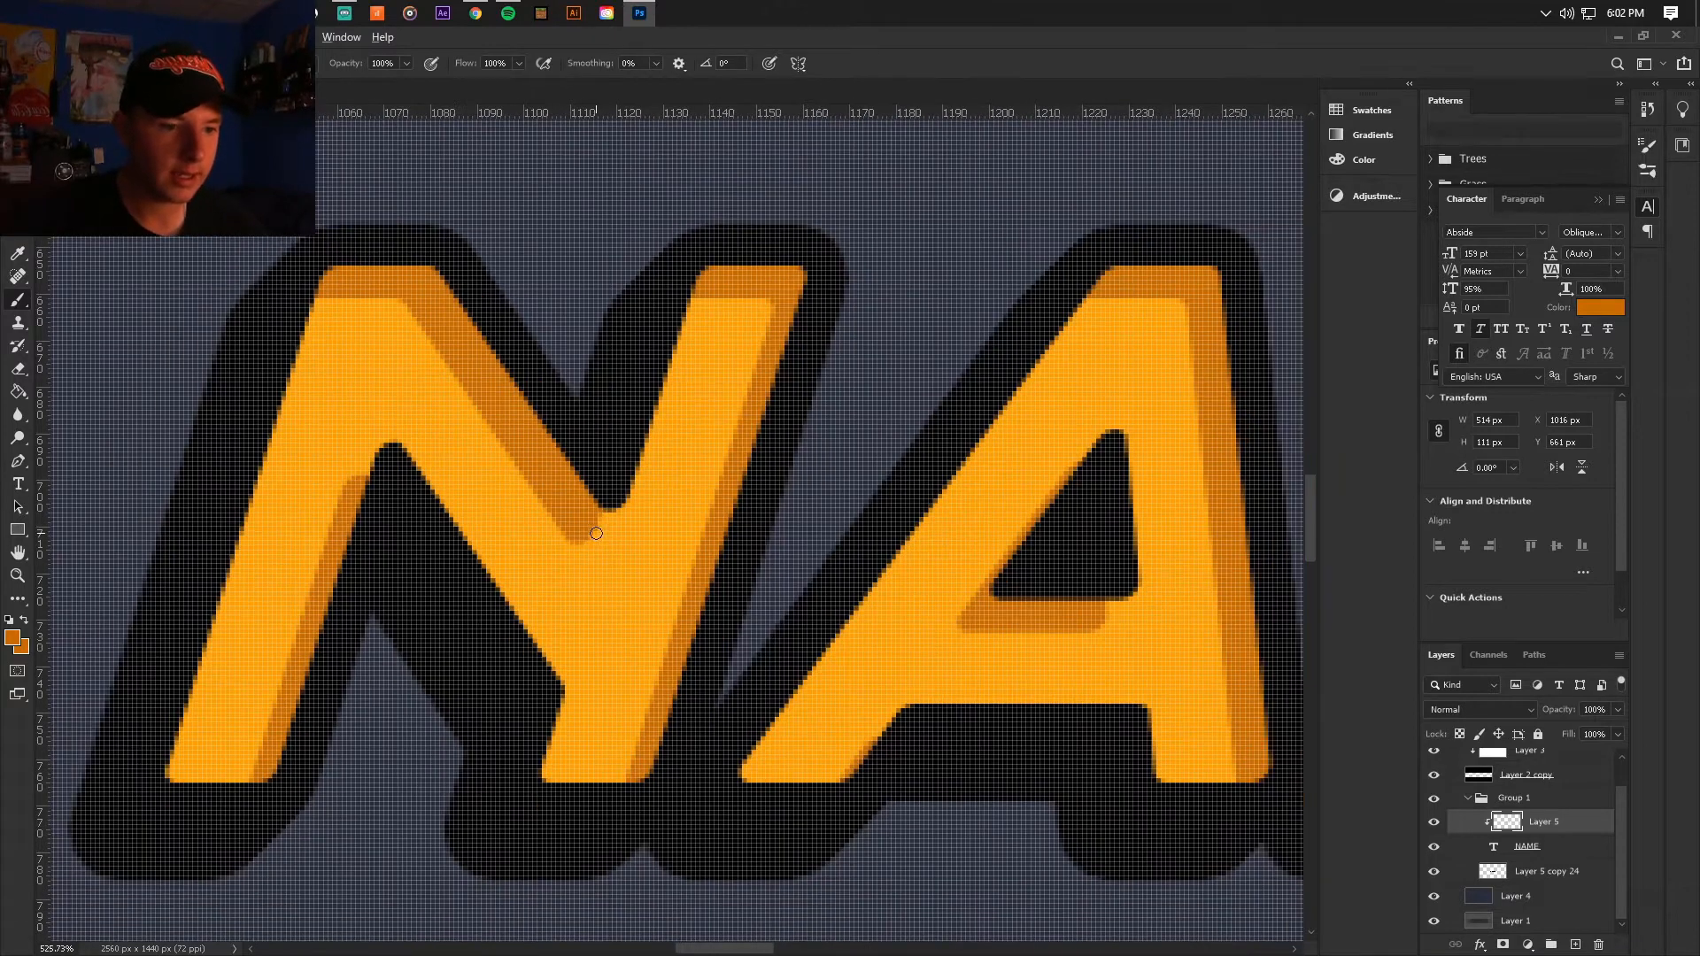
scroll(595, 533, "down", 1)
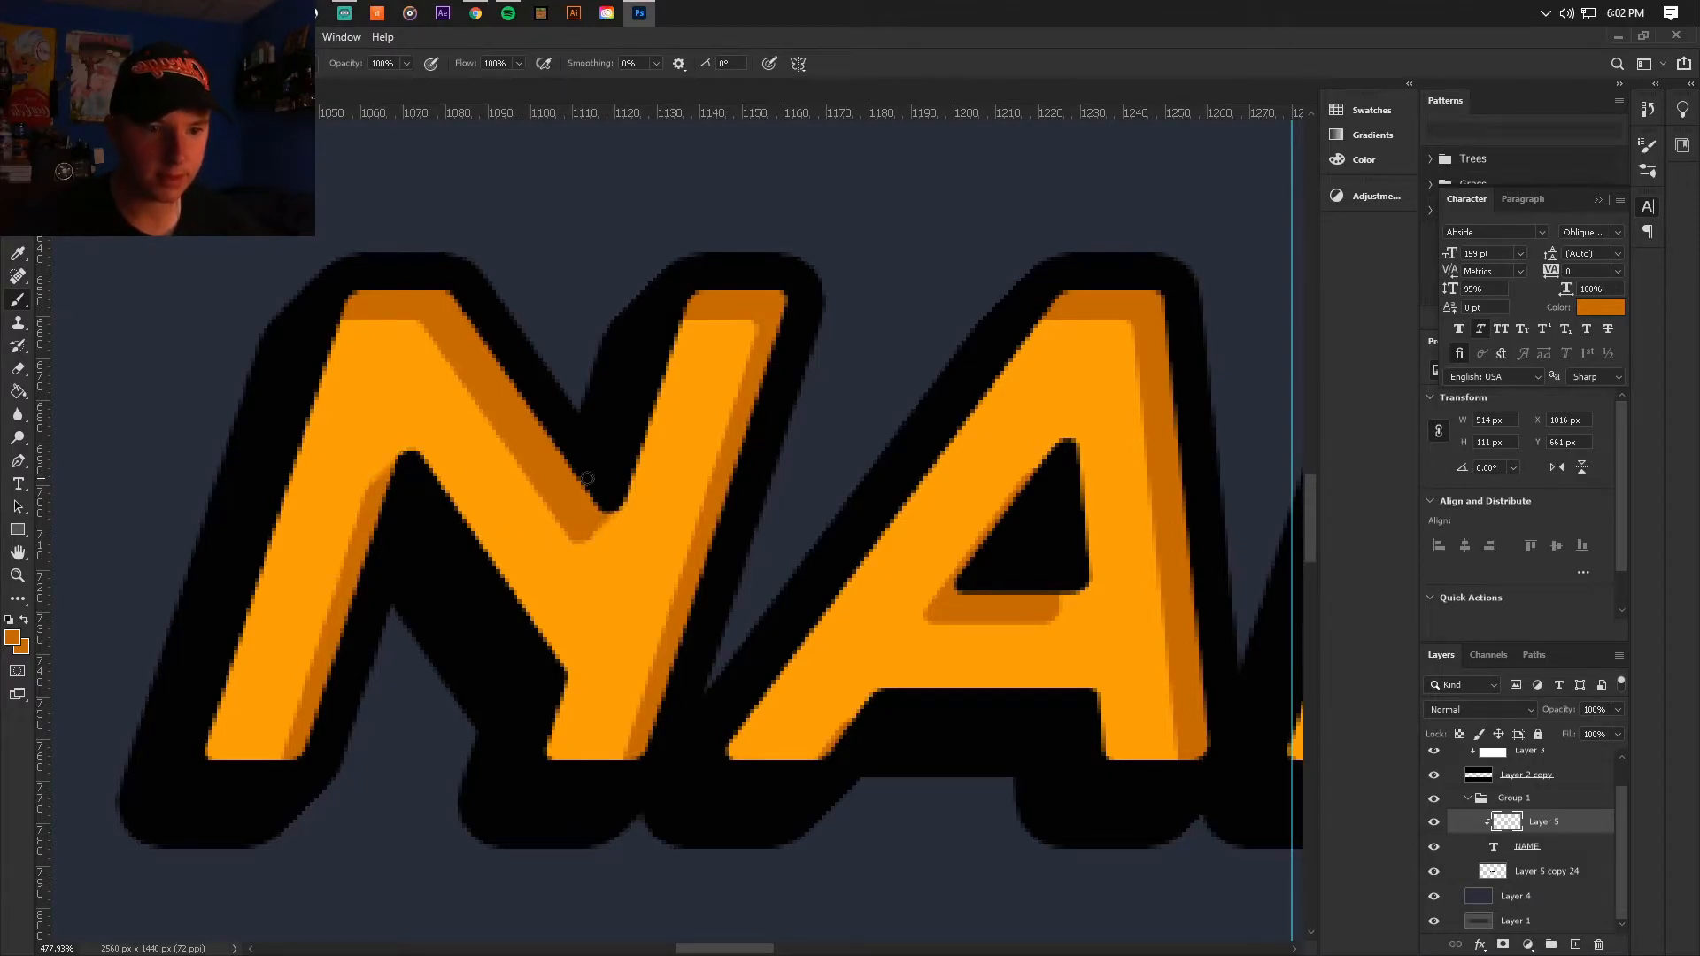
scroll(576, 478, "down", 5)
scroll(785, 318, "up", 5)
scroll(785, 319, "down", 5)
scroll(1087, 627, "up", 5)
Step: Paint matching angled dark orange shading corners on the inner edges of the letters A, M and E
scroll(1086, 626, "down", 2)
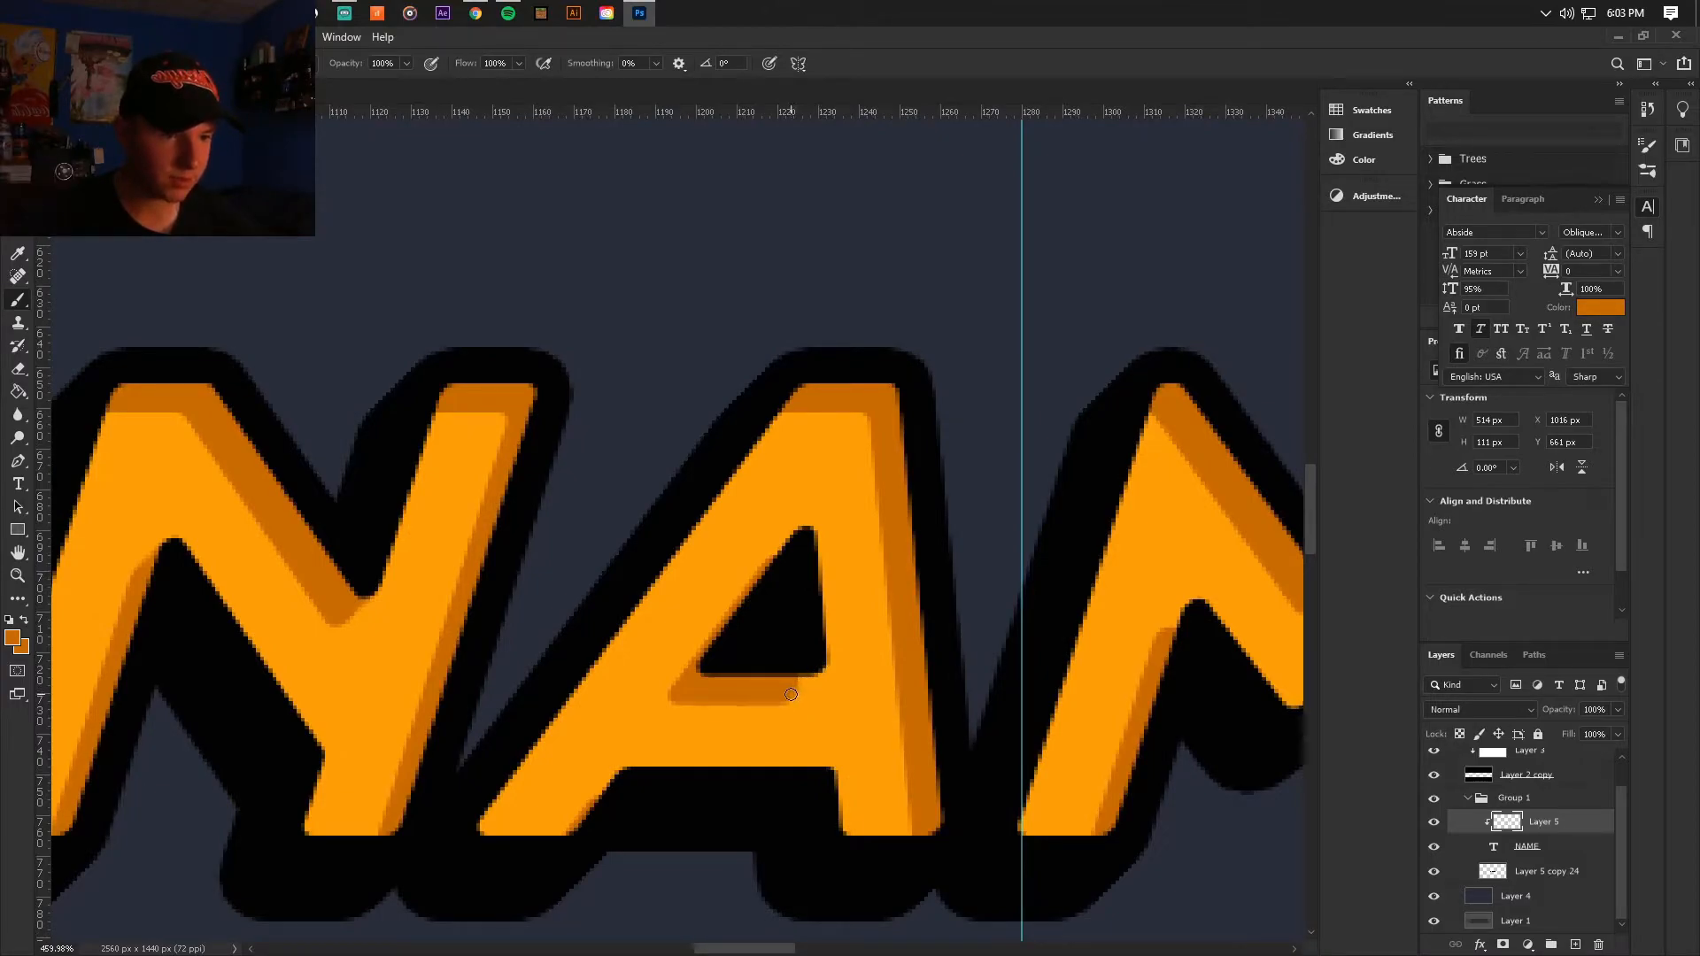
scroll(793, 683, "down", 2)
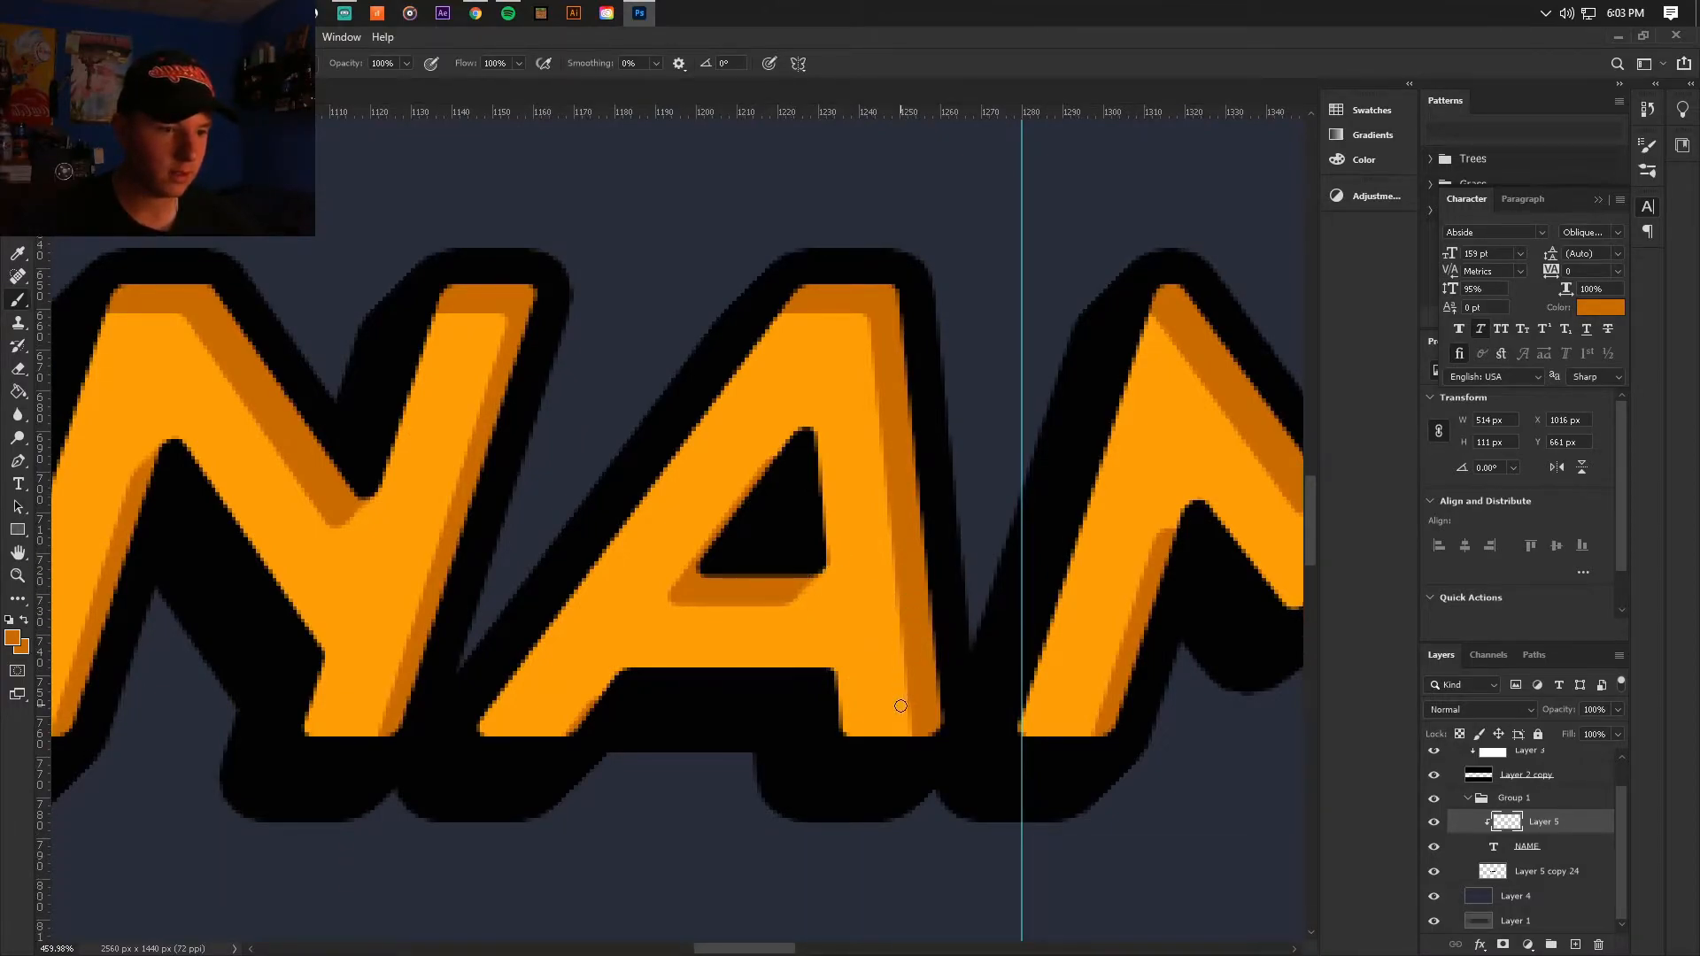
left_click_drag(784, 954, 827, 950)
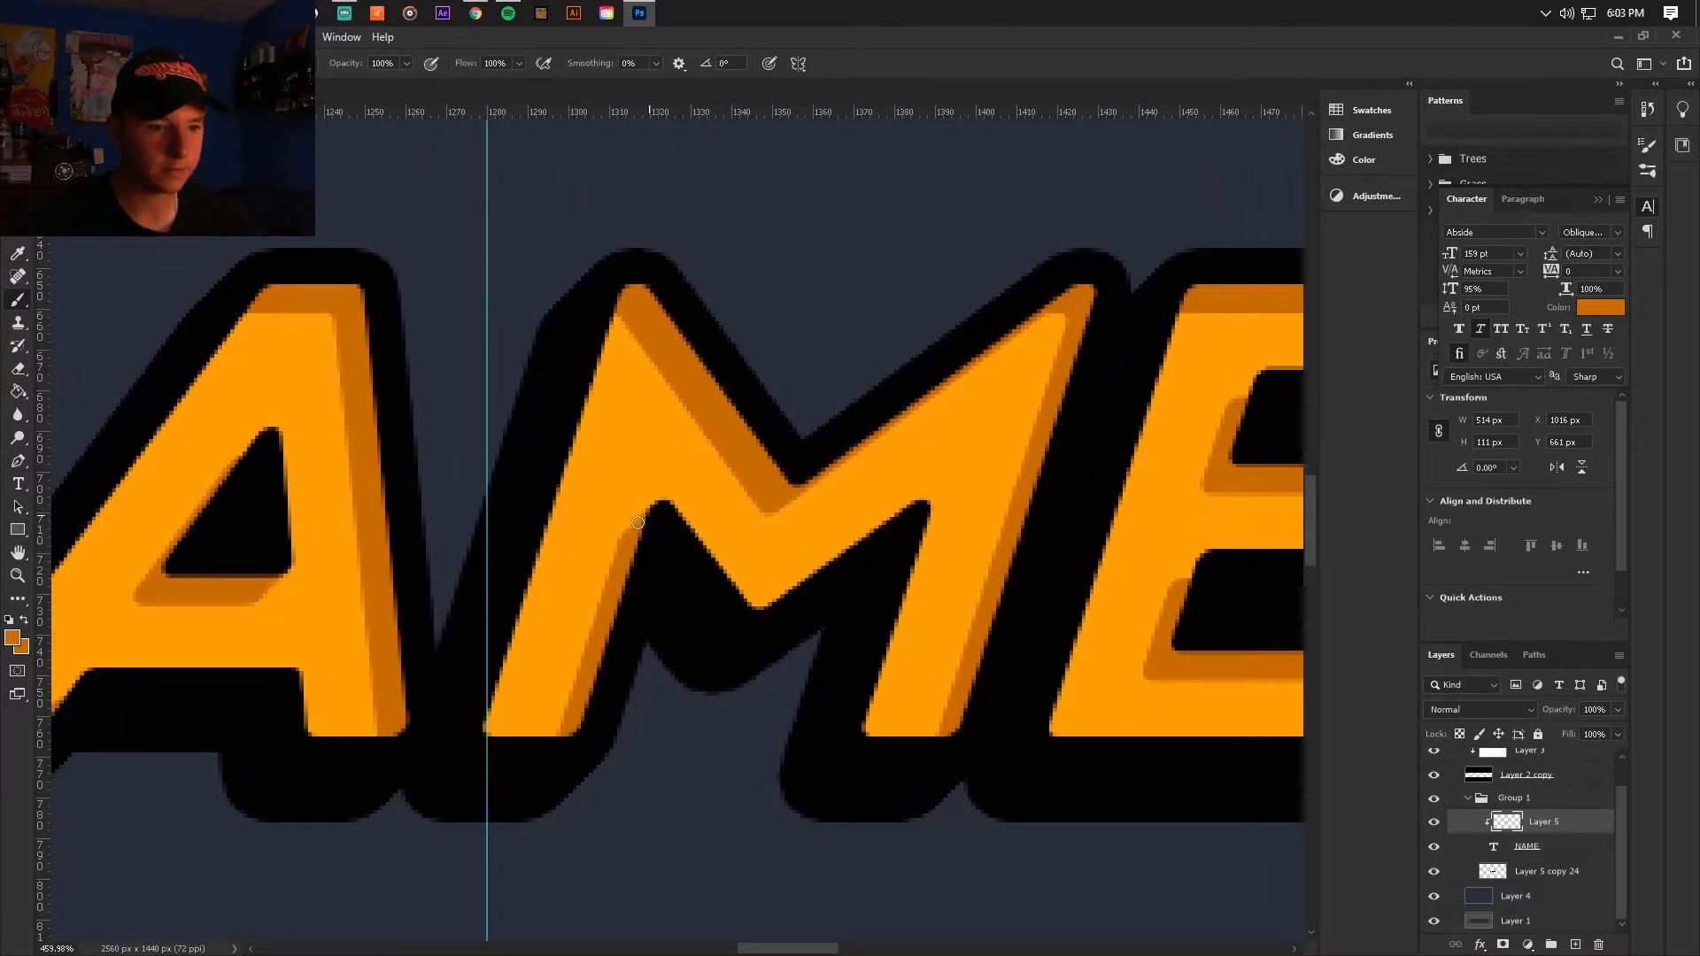
left_click_drag(816, 948, 864, 950)
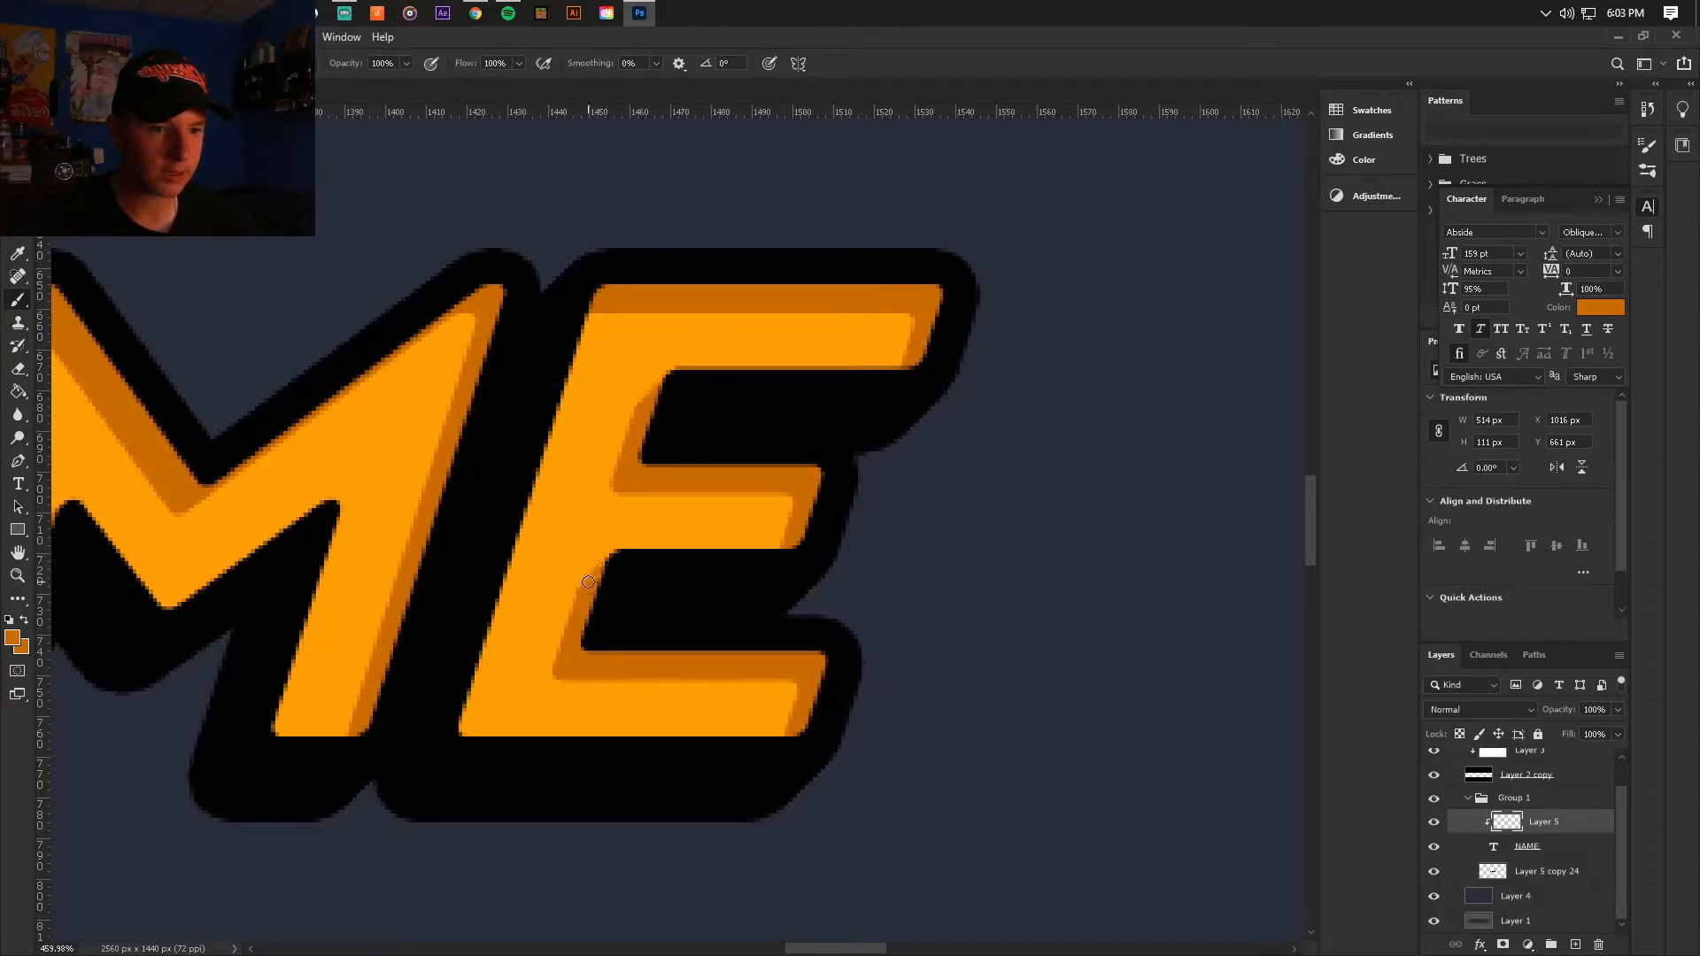
scroll(605, 575, "down", 8)
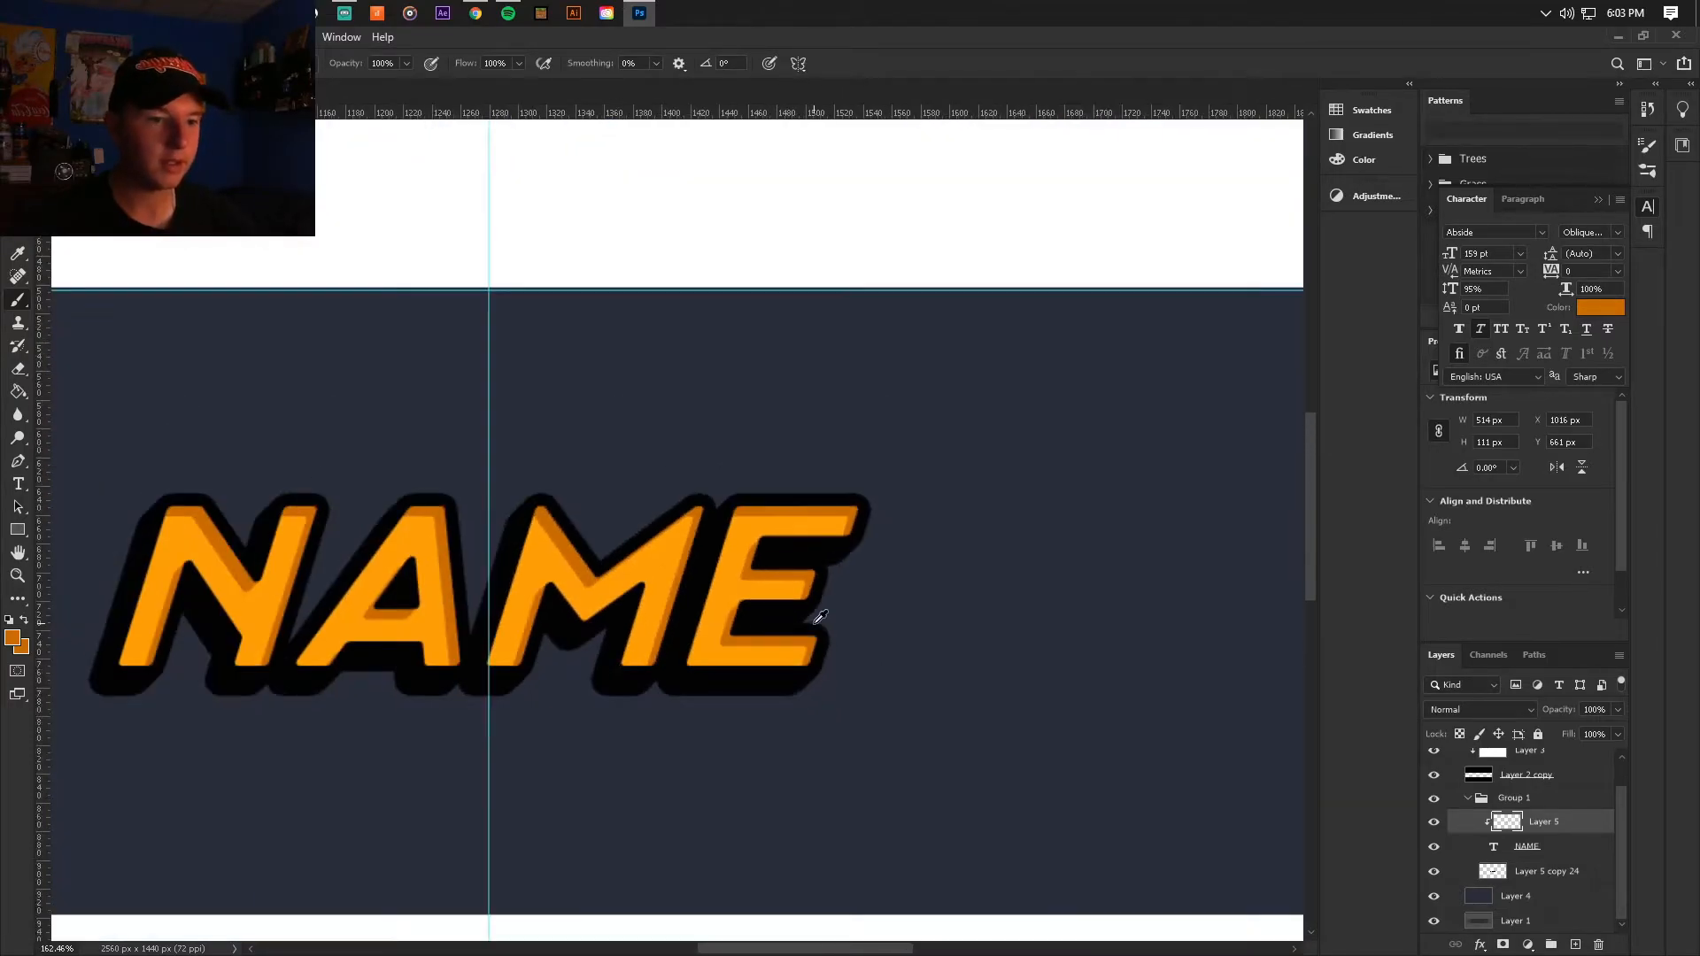
Step: Choose the Soft Round brush and add a new layer clipped above the bright orange lettering layer
scroll(778, 694, "up", 4)
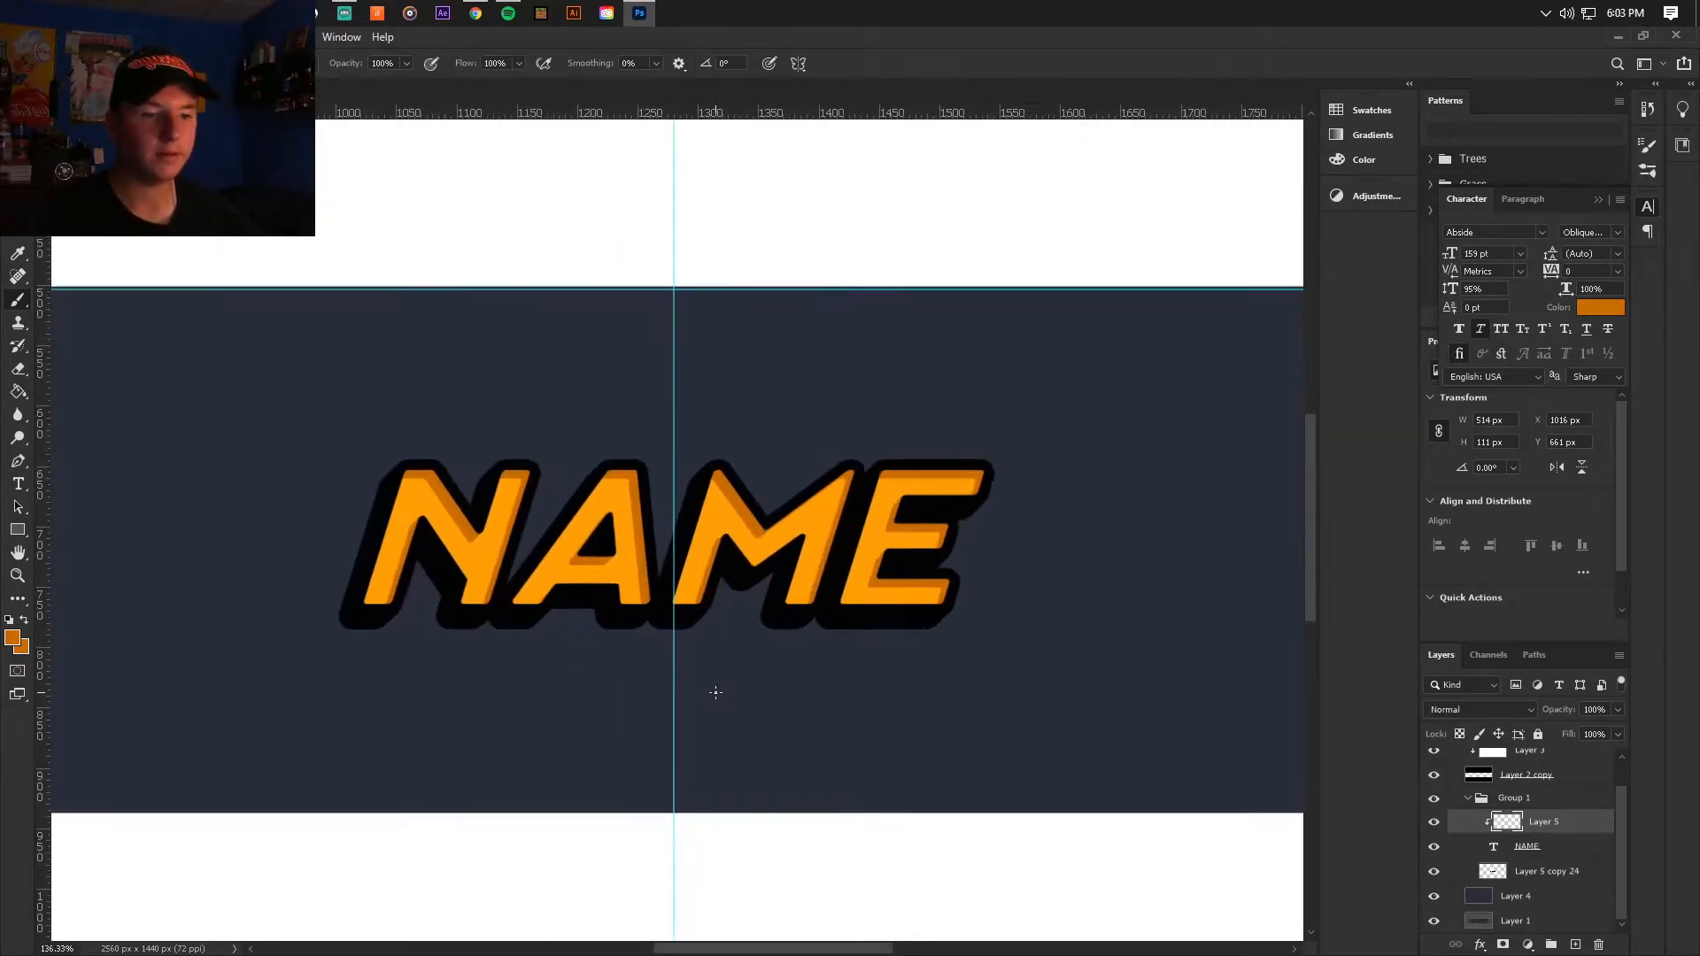
scroll(261, 276, "down", 3)
scroll(443, 416, "up", 4)
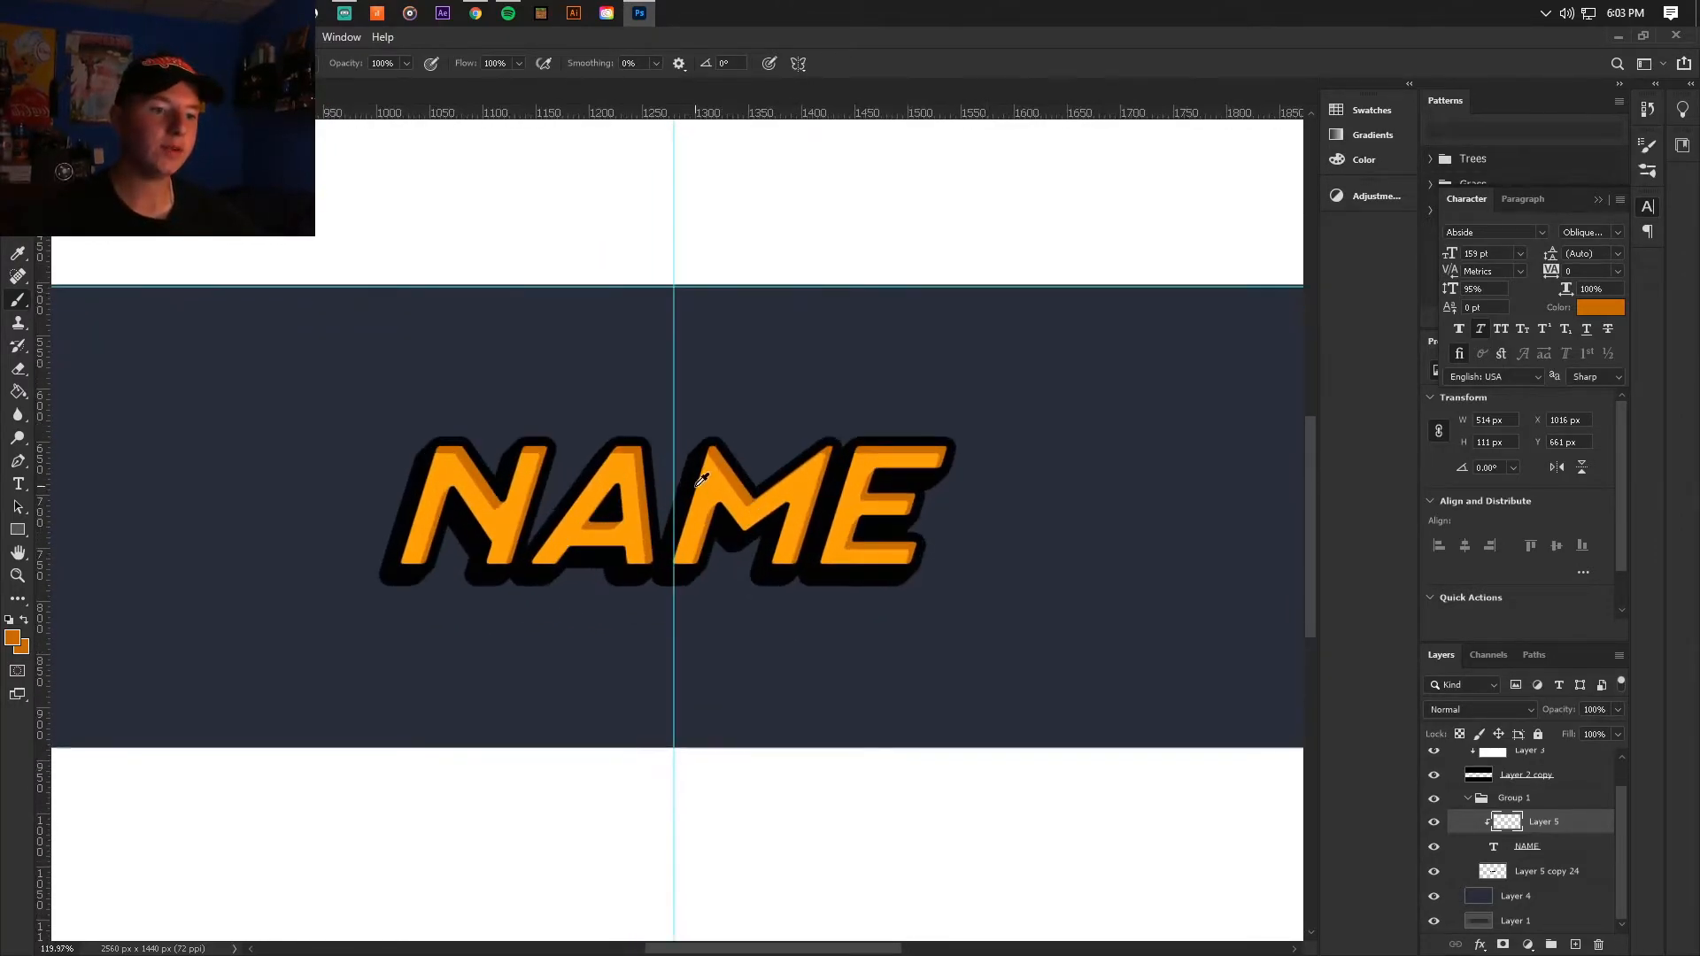
left_click(76, 63)
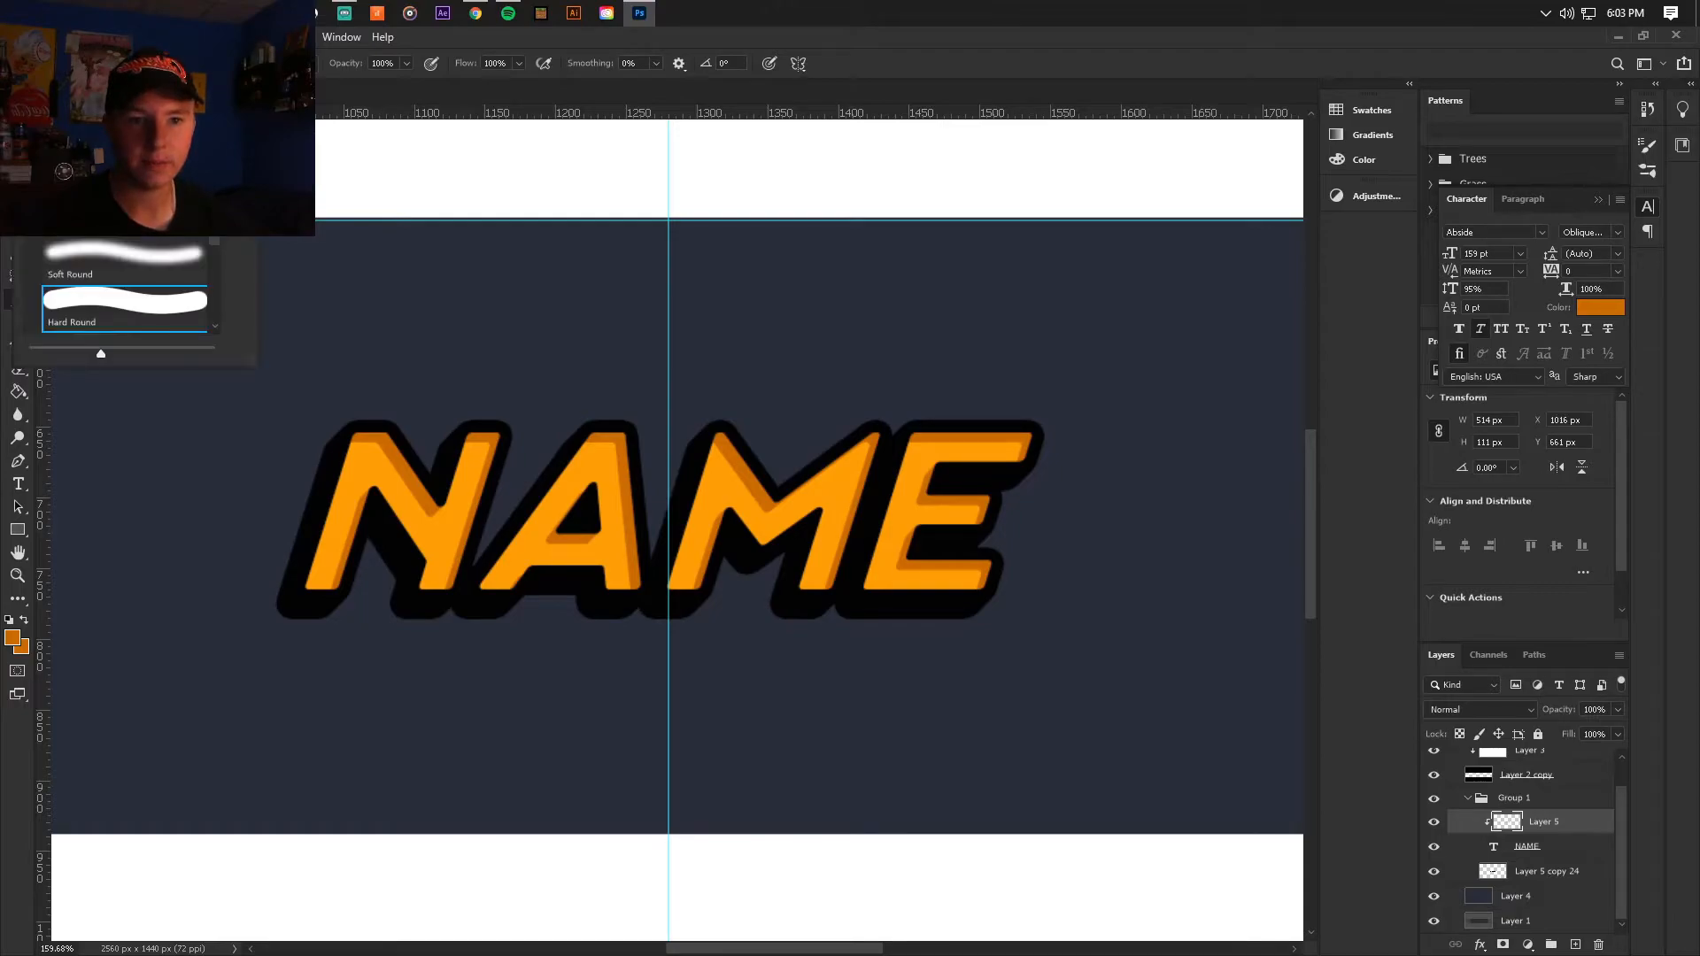
left_click(162, 263)
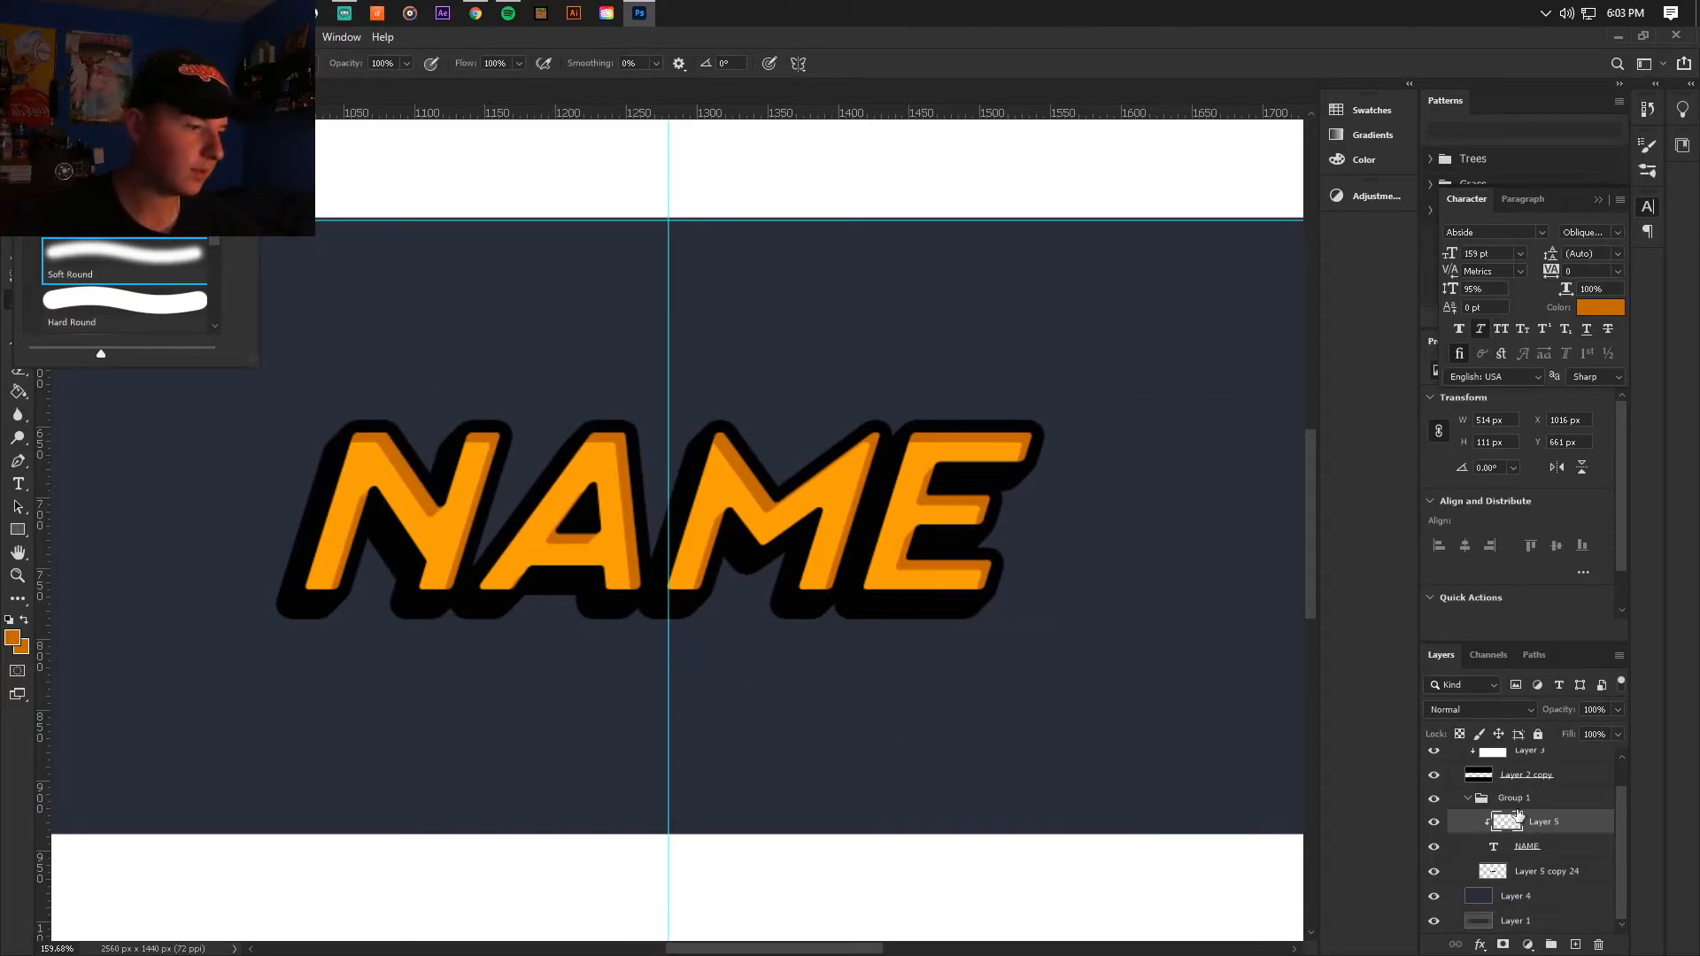
left_click(1576, 944)
left_click(1575, 944)
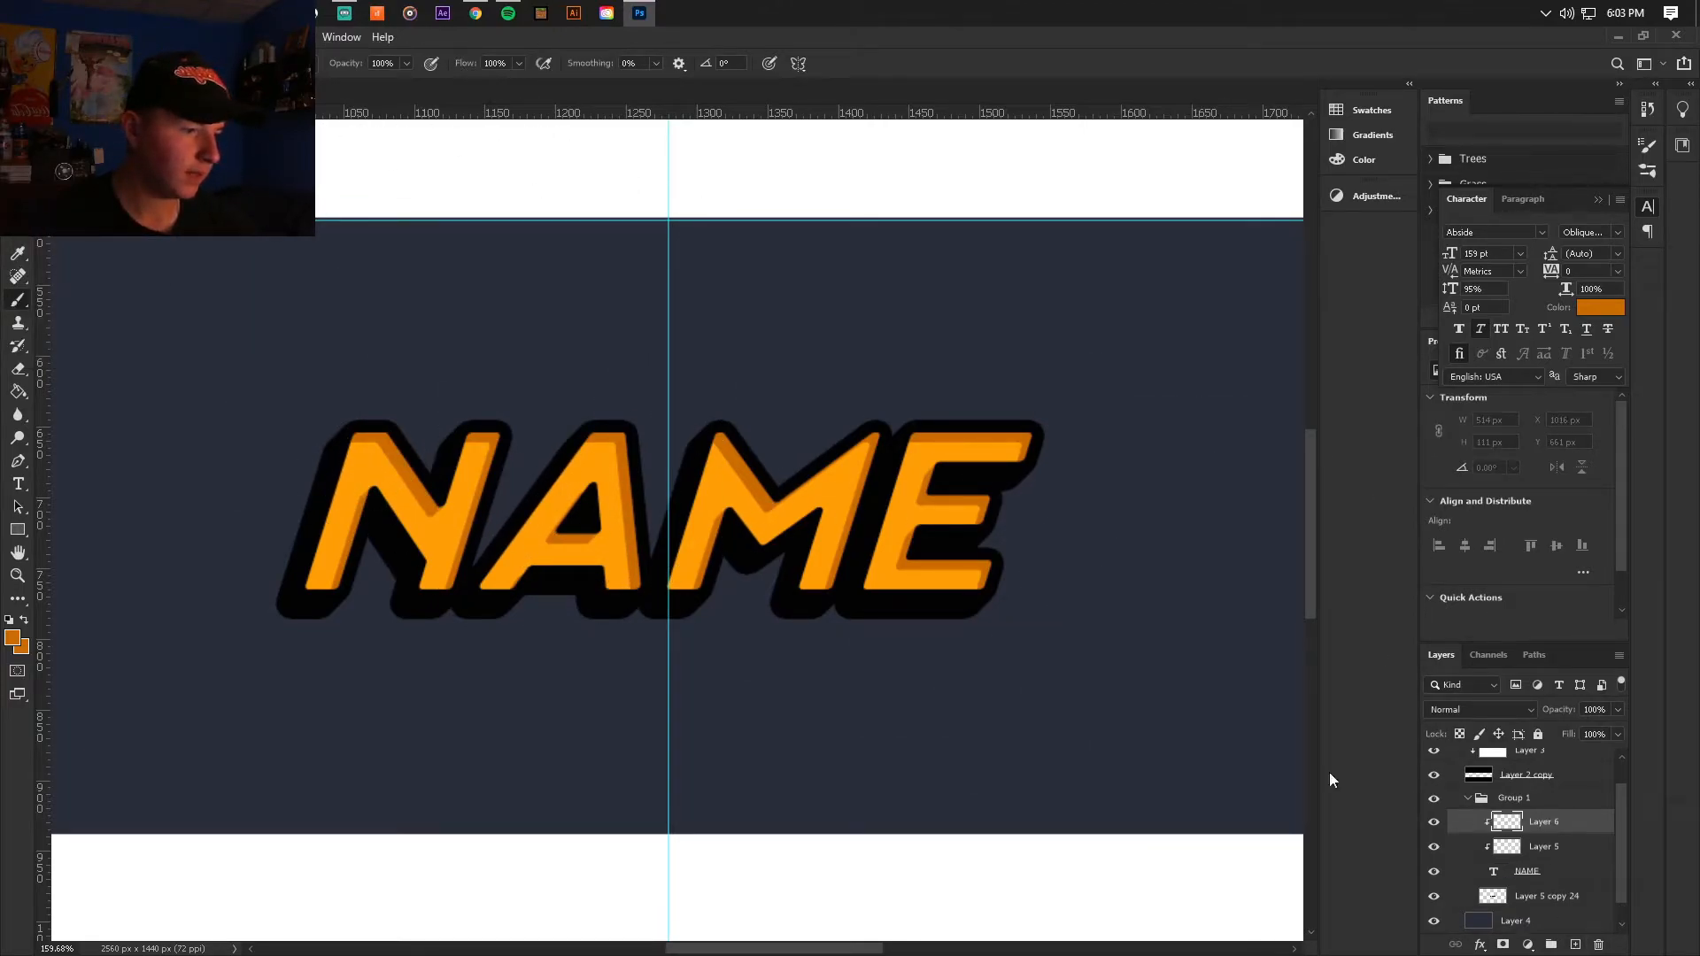
Step: Paint a soft white highlight over the lower-left part of the lettering with a large Soft Round brush
scroll(553, 590, "down", 2)
left_click(89, 64)
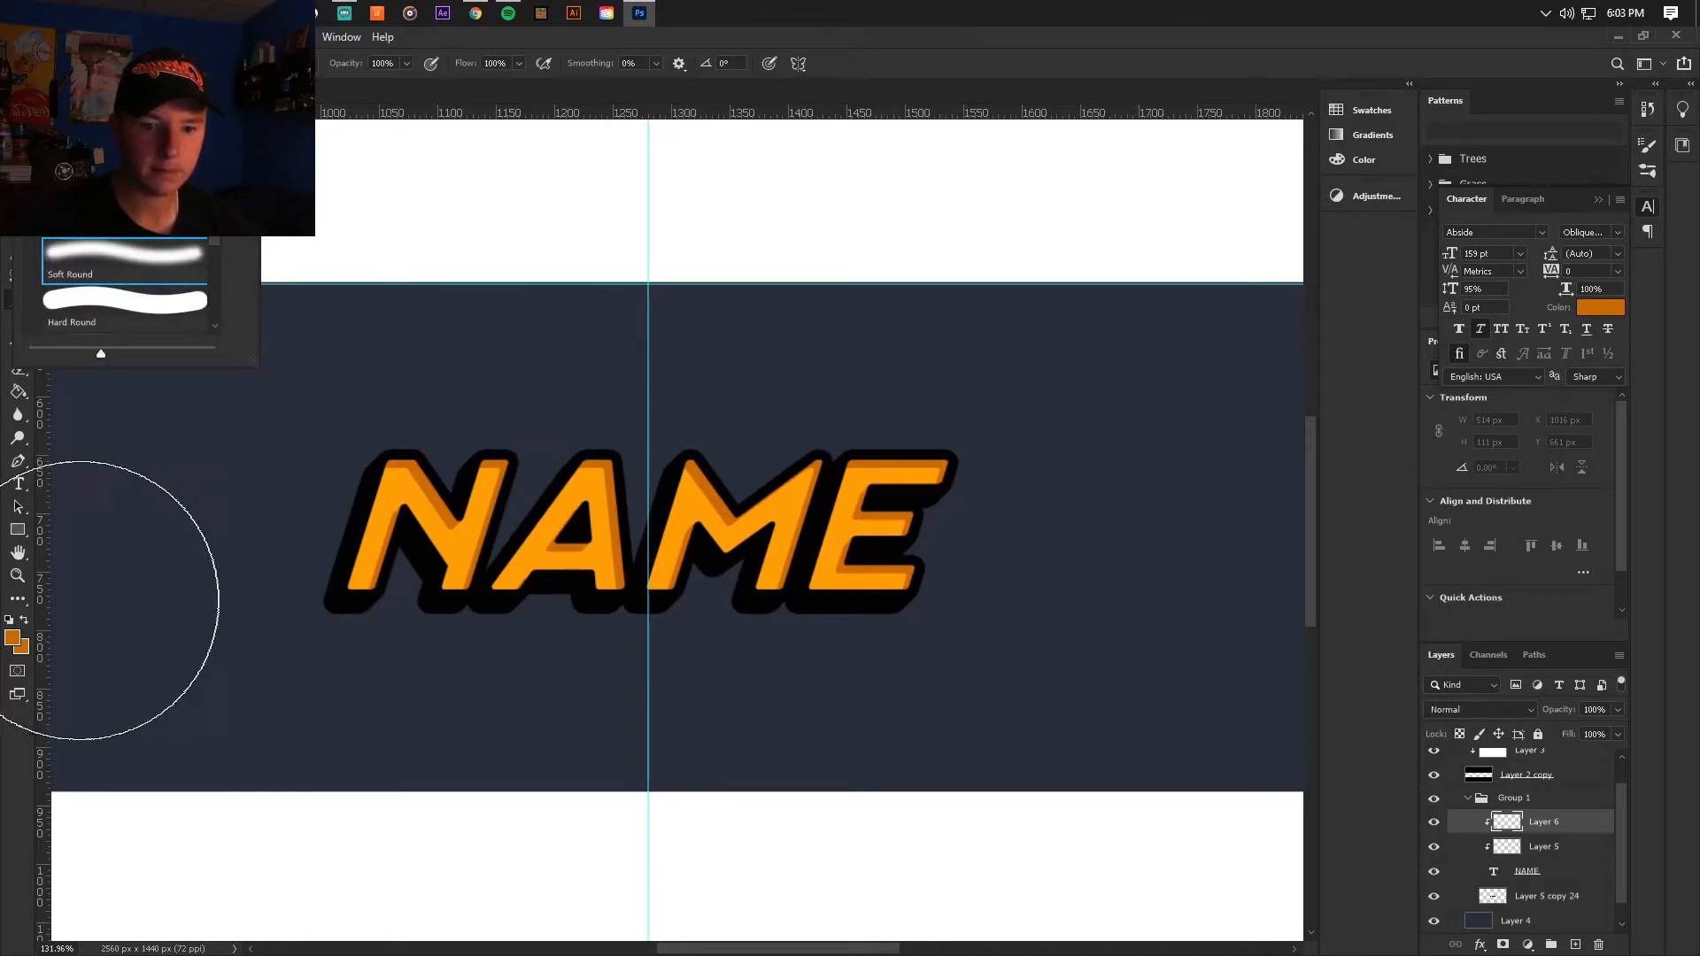
left_click(9, 622)
left_click(23, 622)
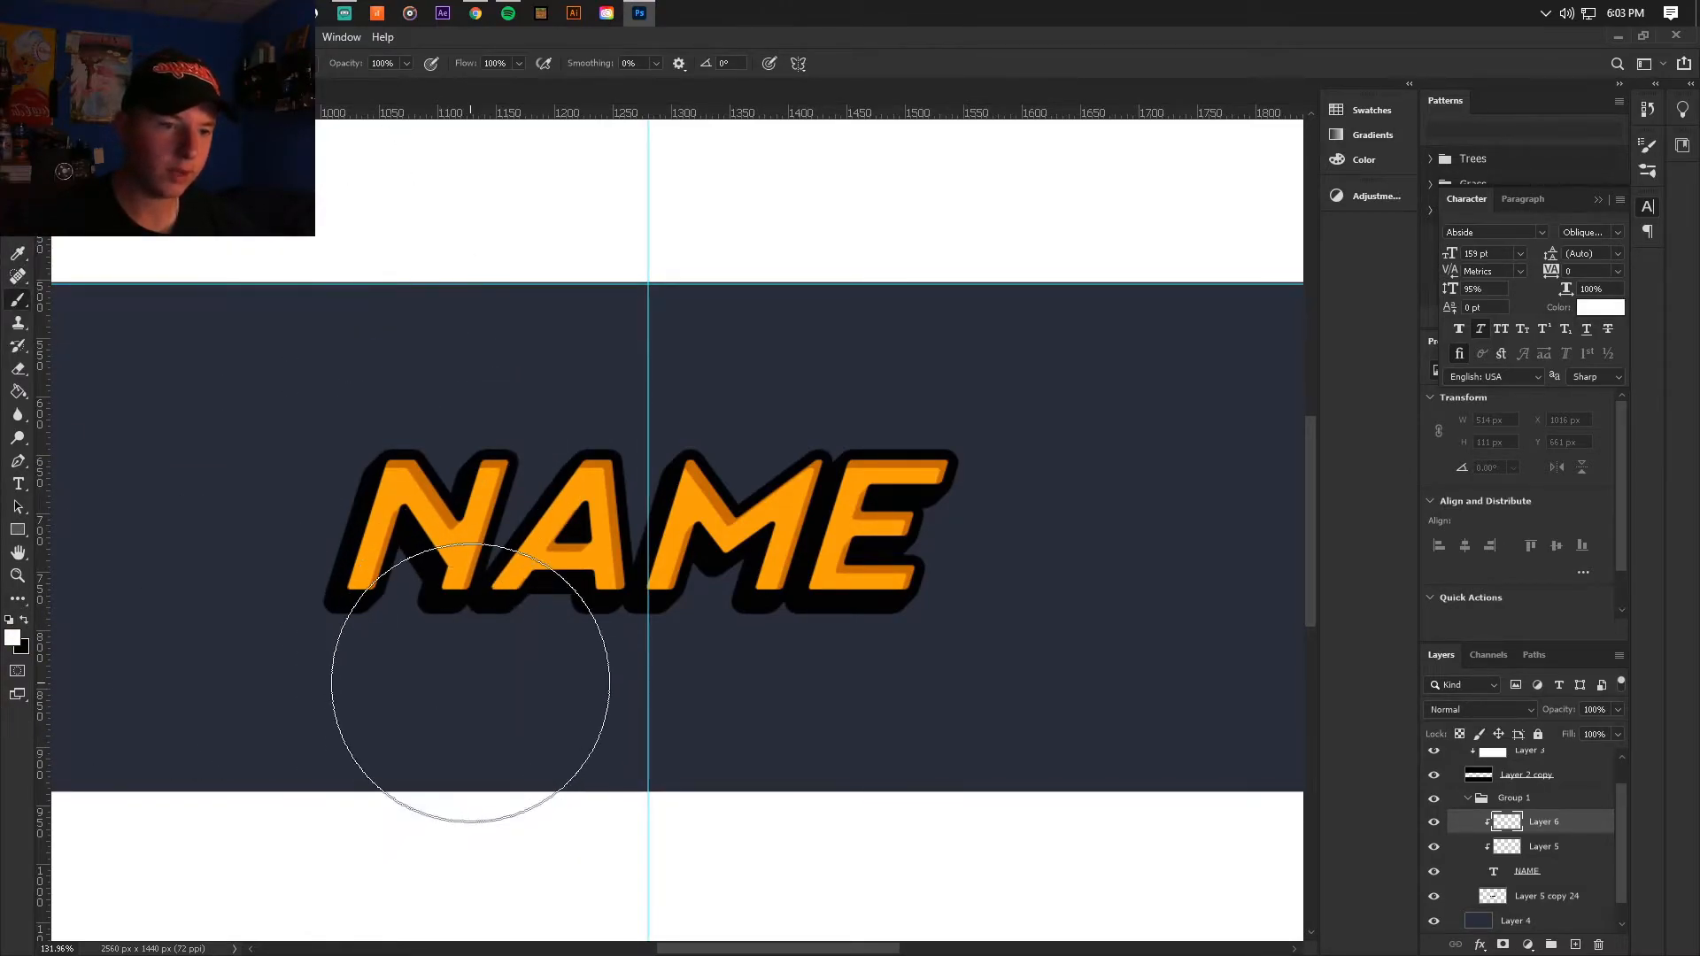
left_click(353, 637)
mouse_move(417, 663)
left_mouse_down()
mouse_move(717, 742)
mouse_move(573, 742)
mouse_move(397, 690)
mouse_move(241, 581)
left_mouse_up()
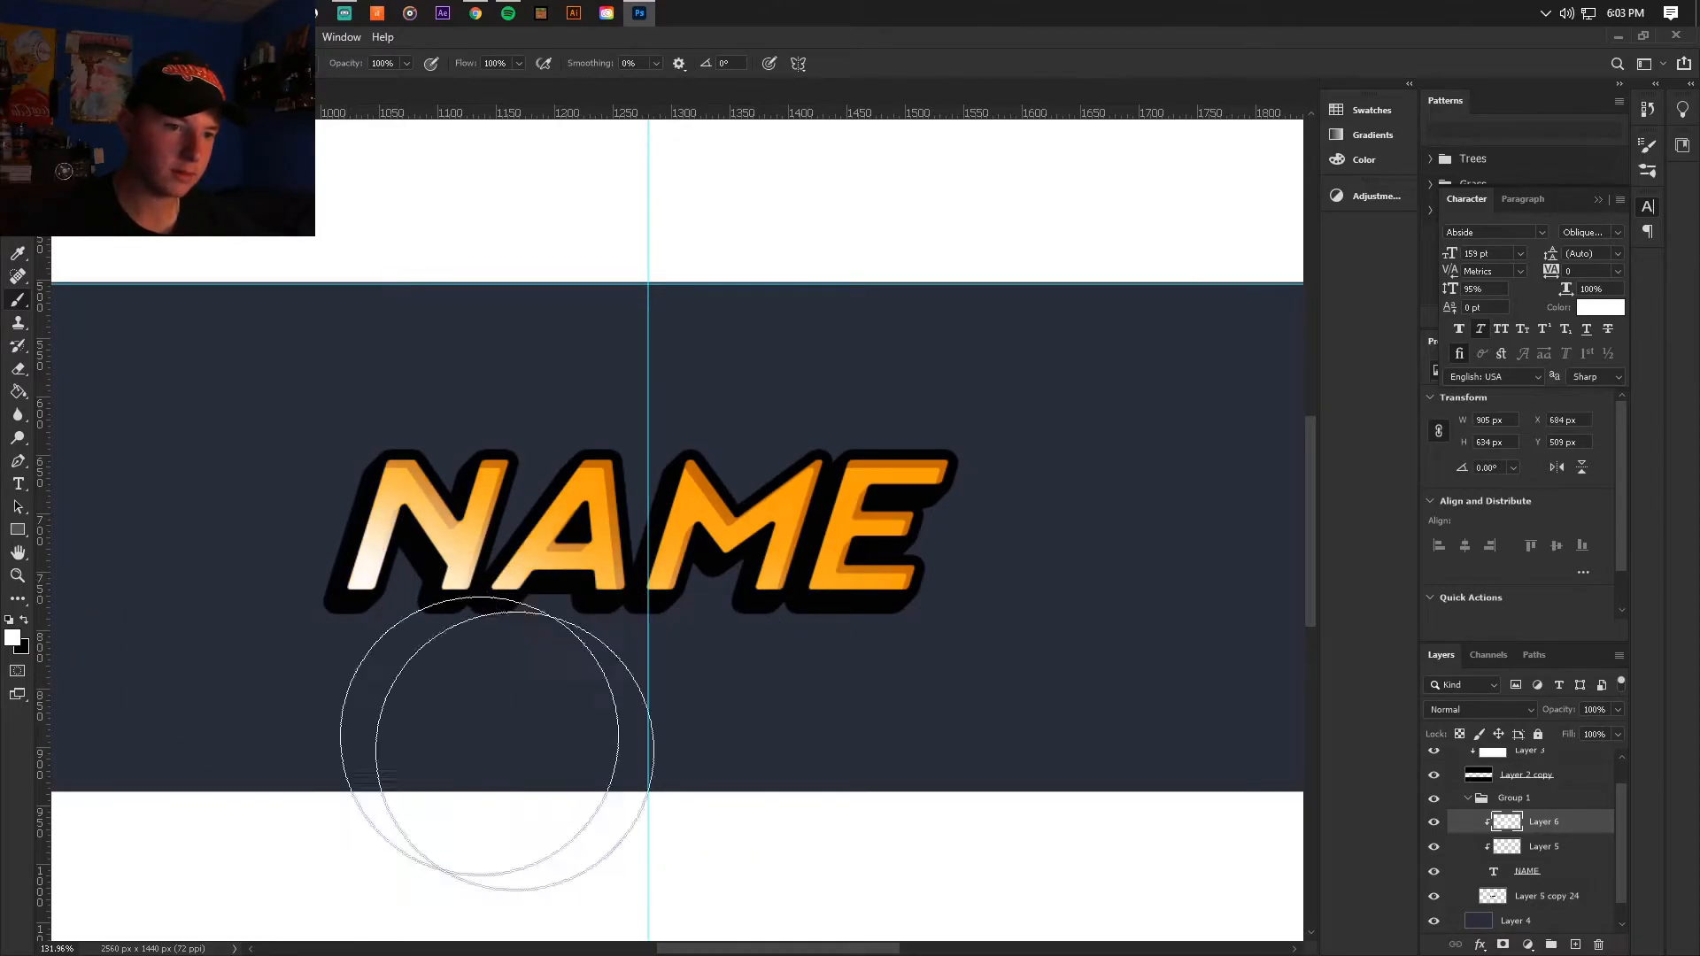
Step: Set the white highlight layer to the Overlay blend mode at 16% opacity
left_click(1449, 700)
left_click(1461, 724)
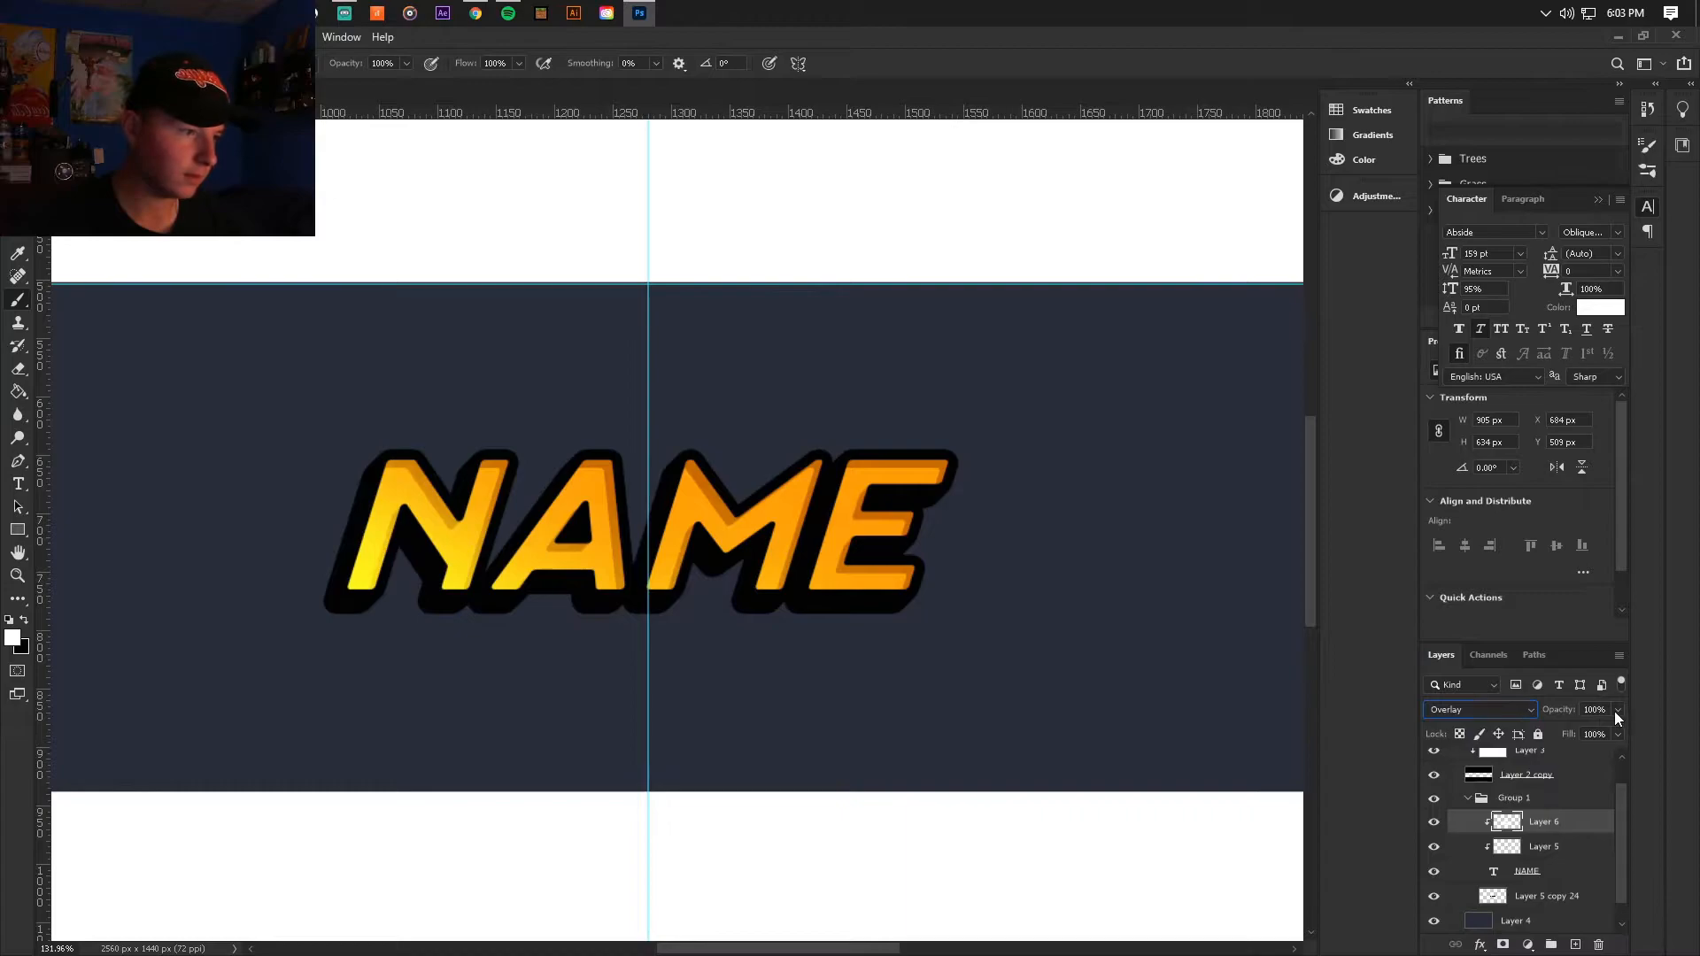
left_click_drag(1592, 735, 1568, 736)
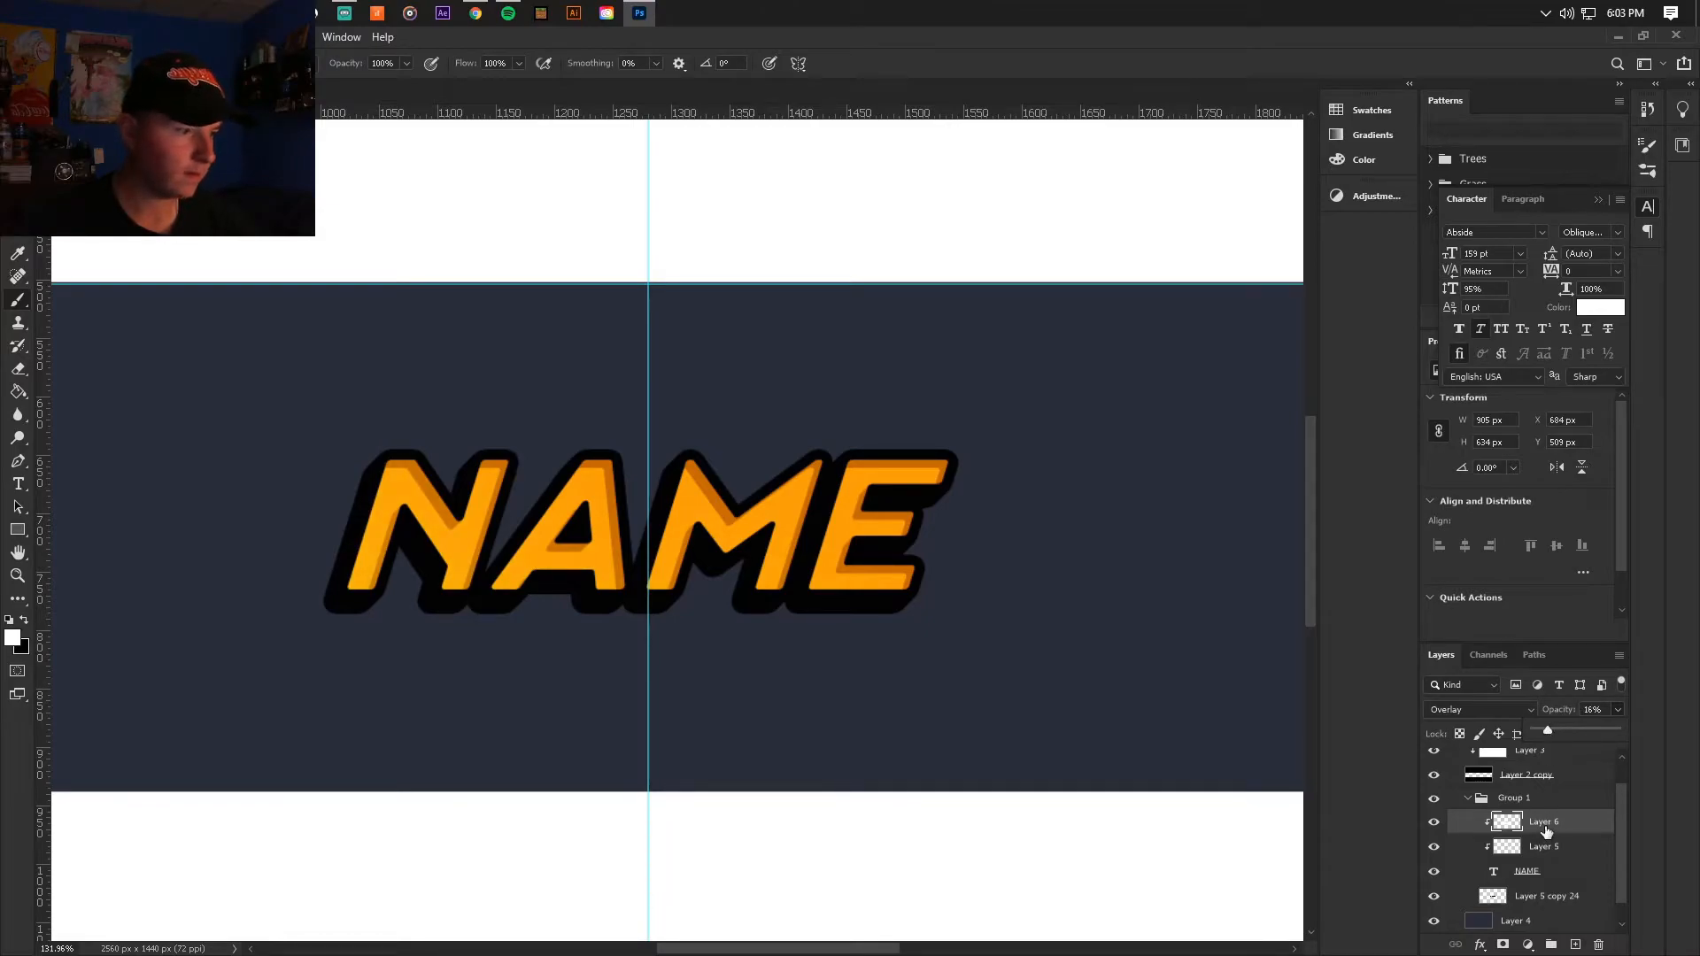
scroll(1009, 528, "down", 6)
scroll(675, 536, "up", 5)
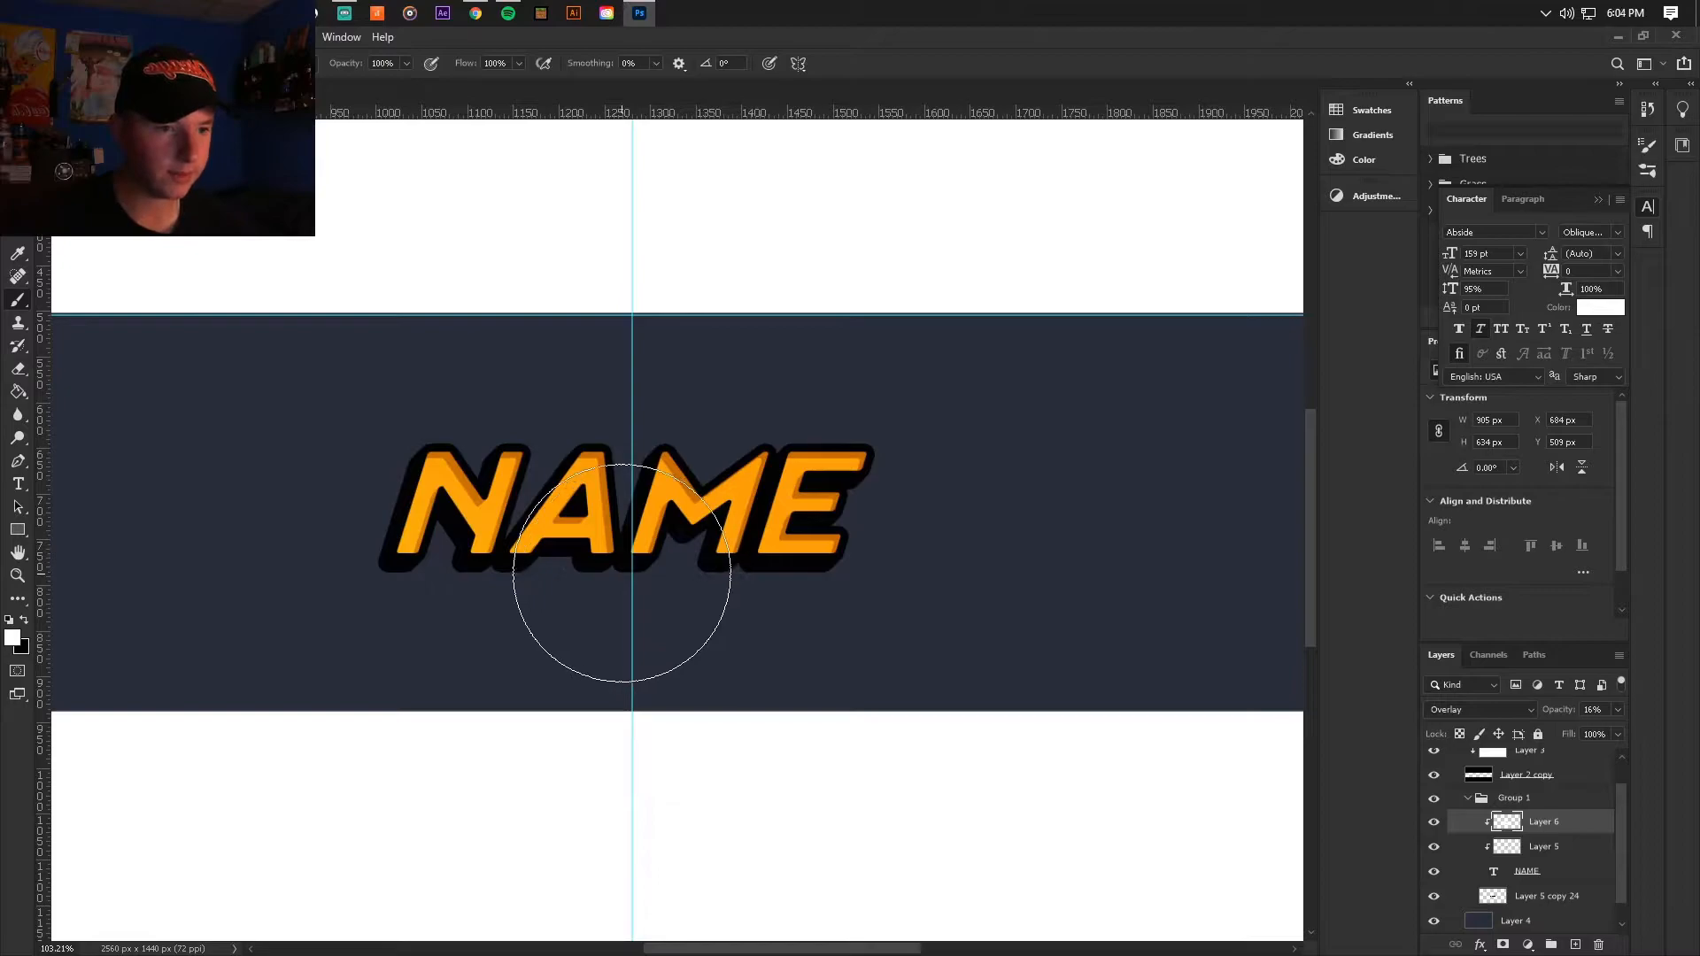
Step: Sample the banner background's blue and set a more saturated dark navy as the foreground colour
scroll(553, 589, "up", 1)
left_click(24, 620)
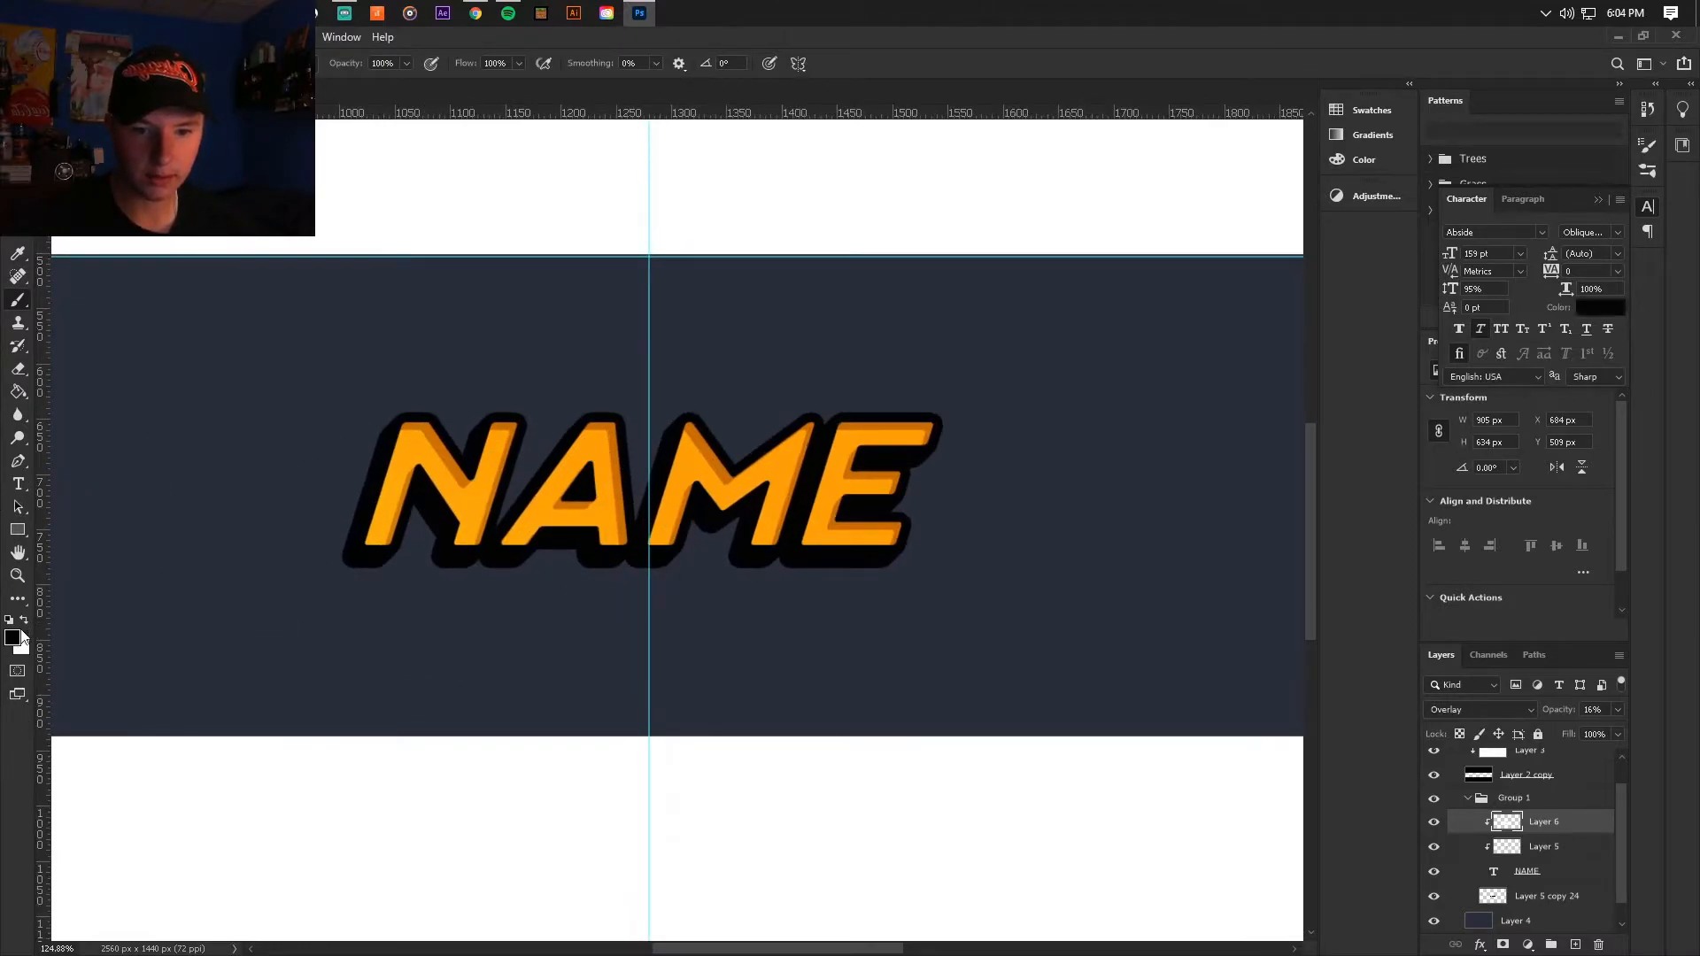
left_click(12, 637)
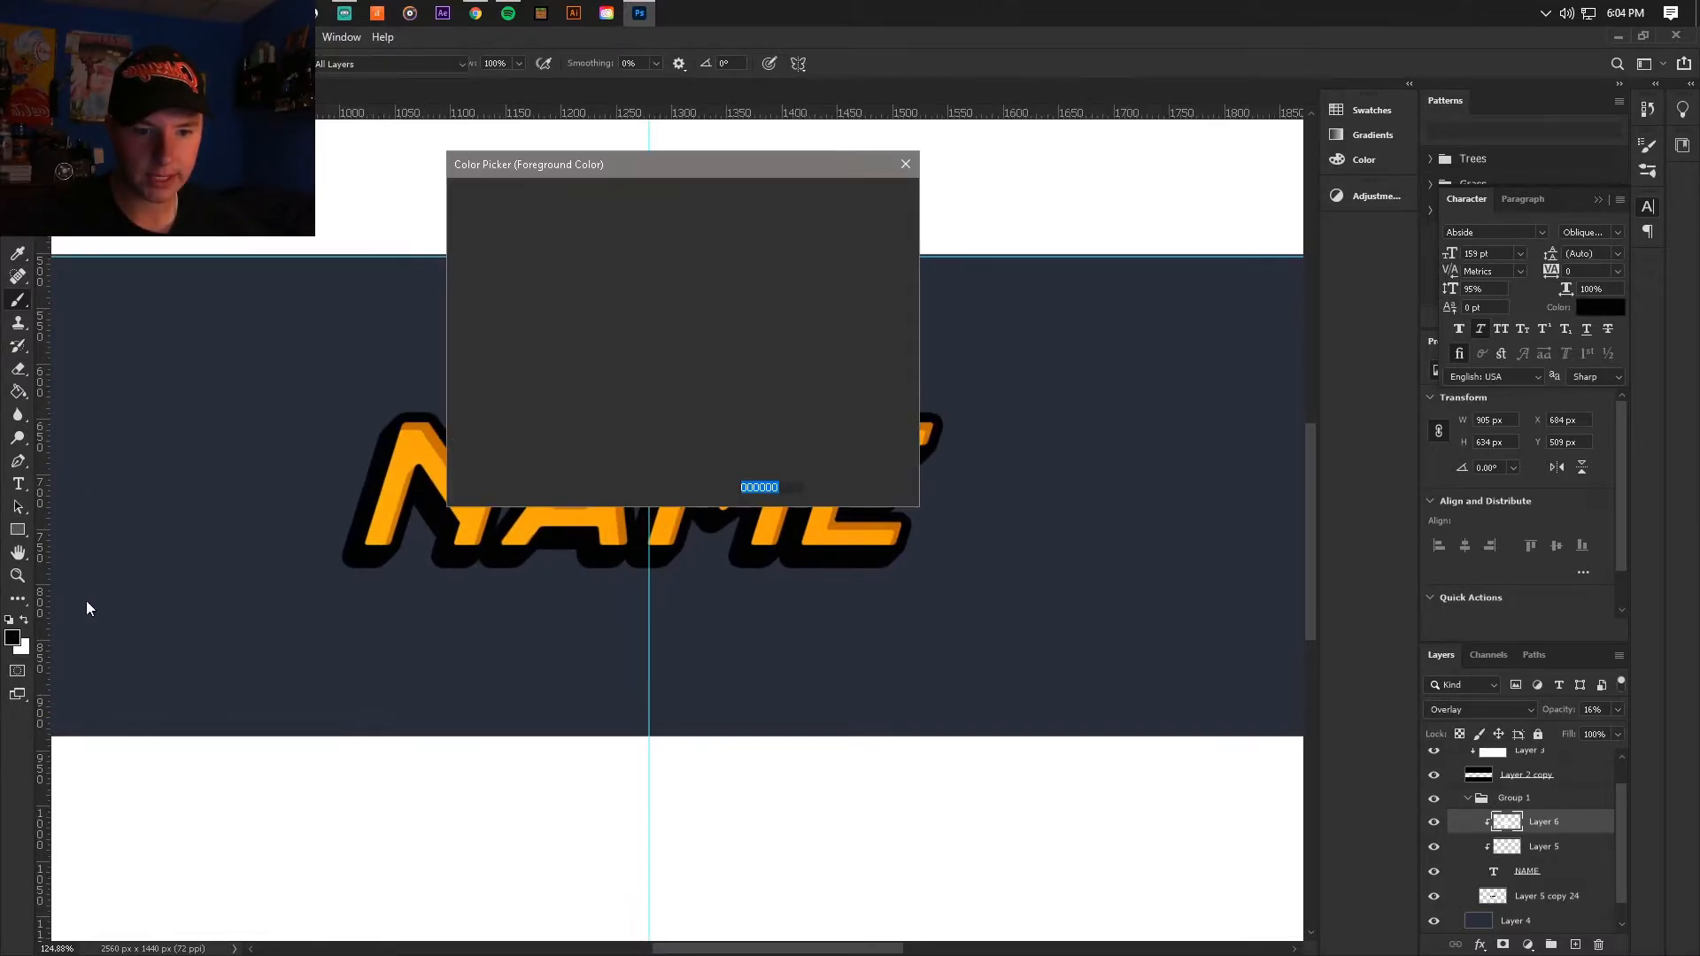
left_click(370, 394)
mouse_move(542, 348)
left_mouse_down()
mouse_move(570, 315)
mouse_move(582, 345)
left_mouse_up()
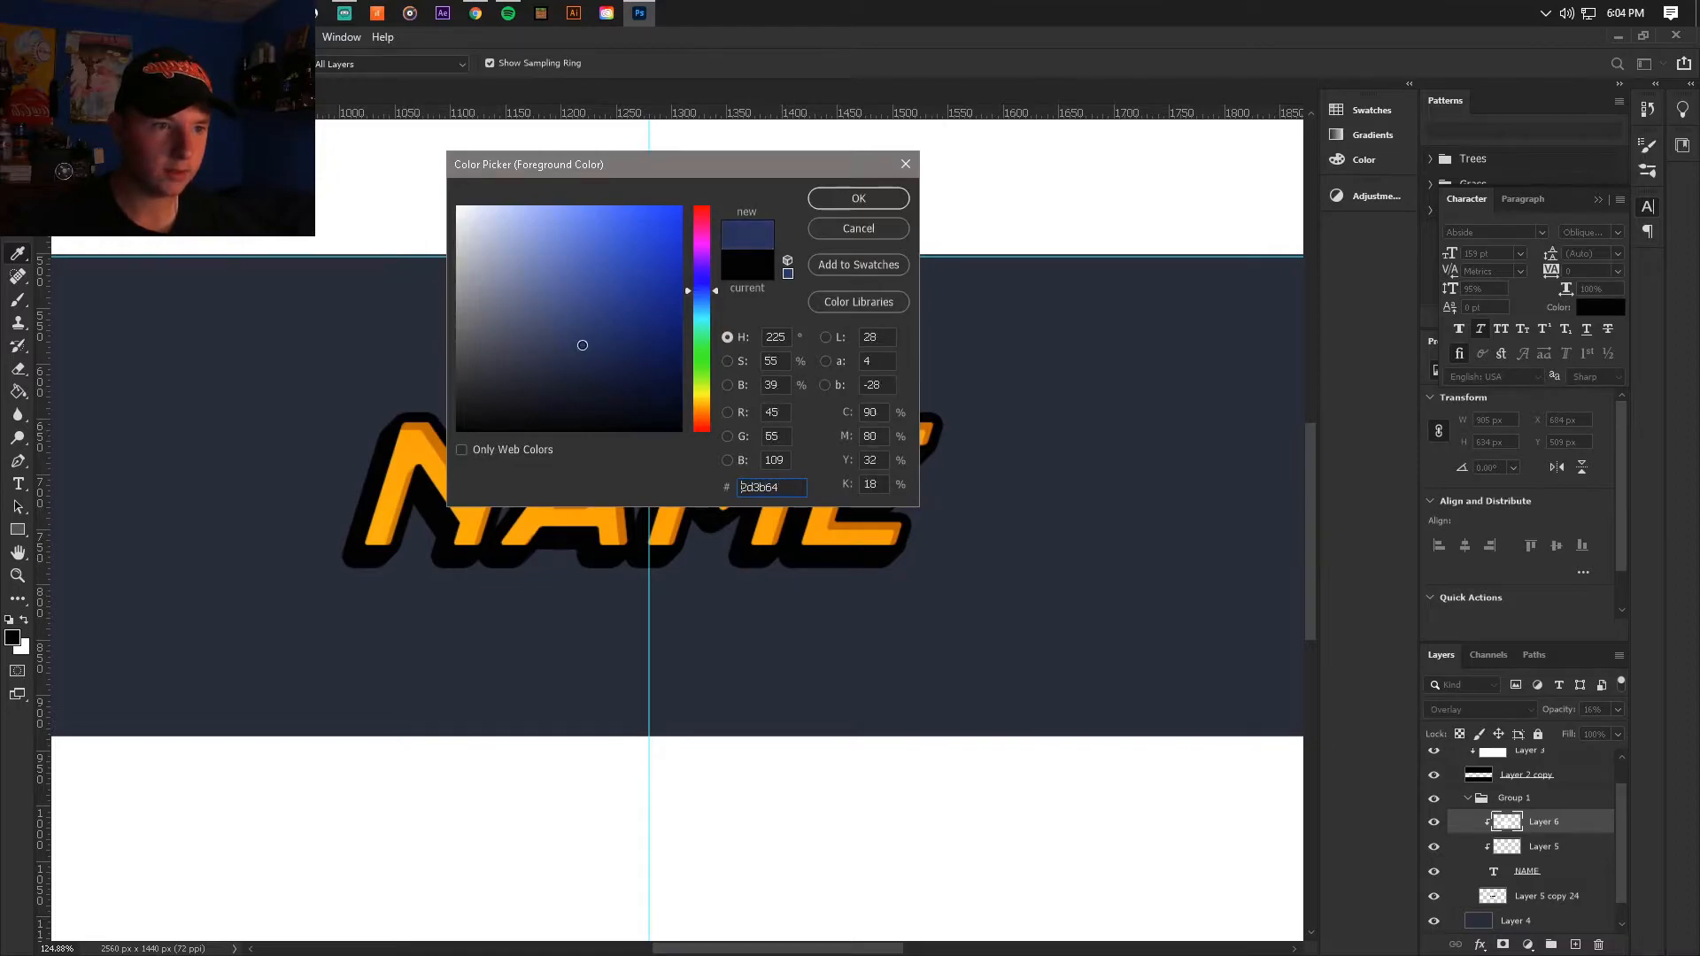
left_click(858, 199)
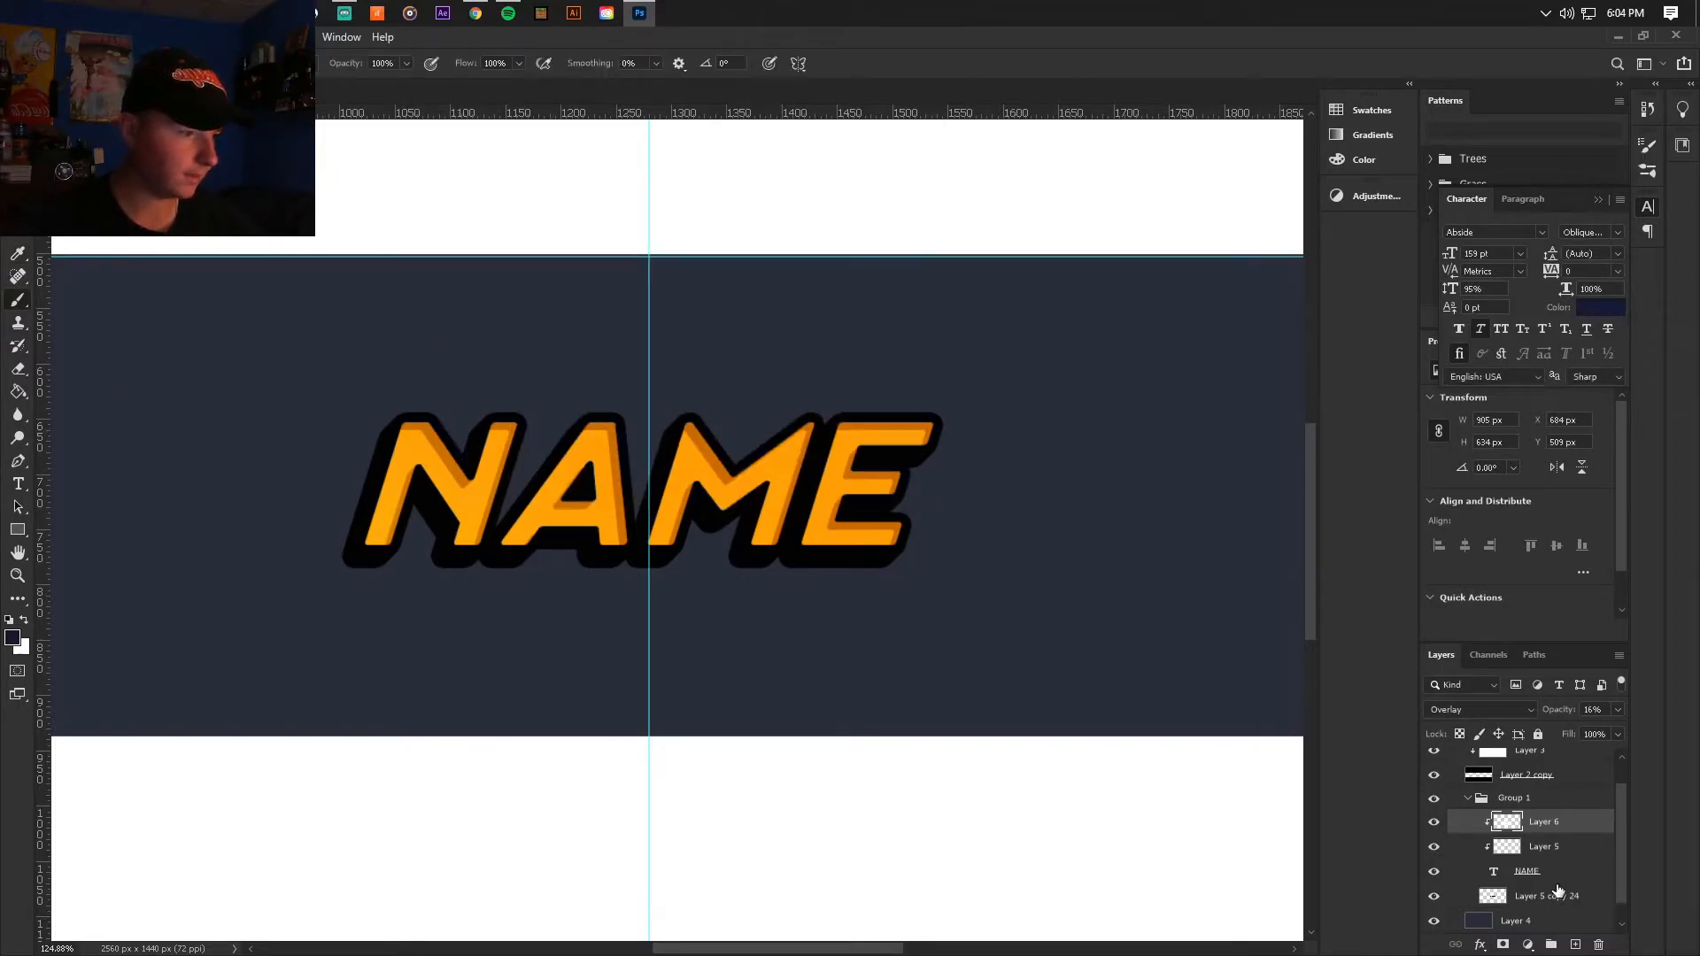
Step: Paint soft navy over the left half of the black extrusion on a new layer clipped to it, at 53% opacity
left_click(1556, 896)
left_click(1574, 944)
left_click(1538, 903, "alt")
left_click(345, 598)
mouse_move(524, 629)
left_mouse_down()
mouse_move(337, 607)
mouse_move(339, 571)
mouse_move(458, 627)
mouse_move(549, 636)
left_mouse_up()
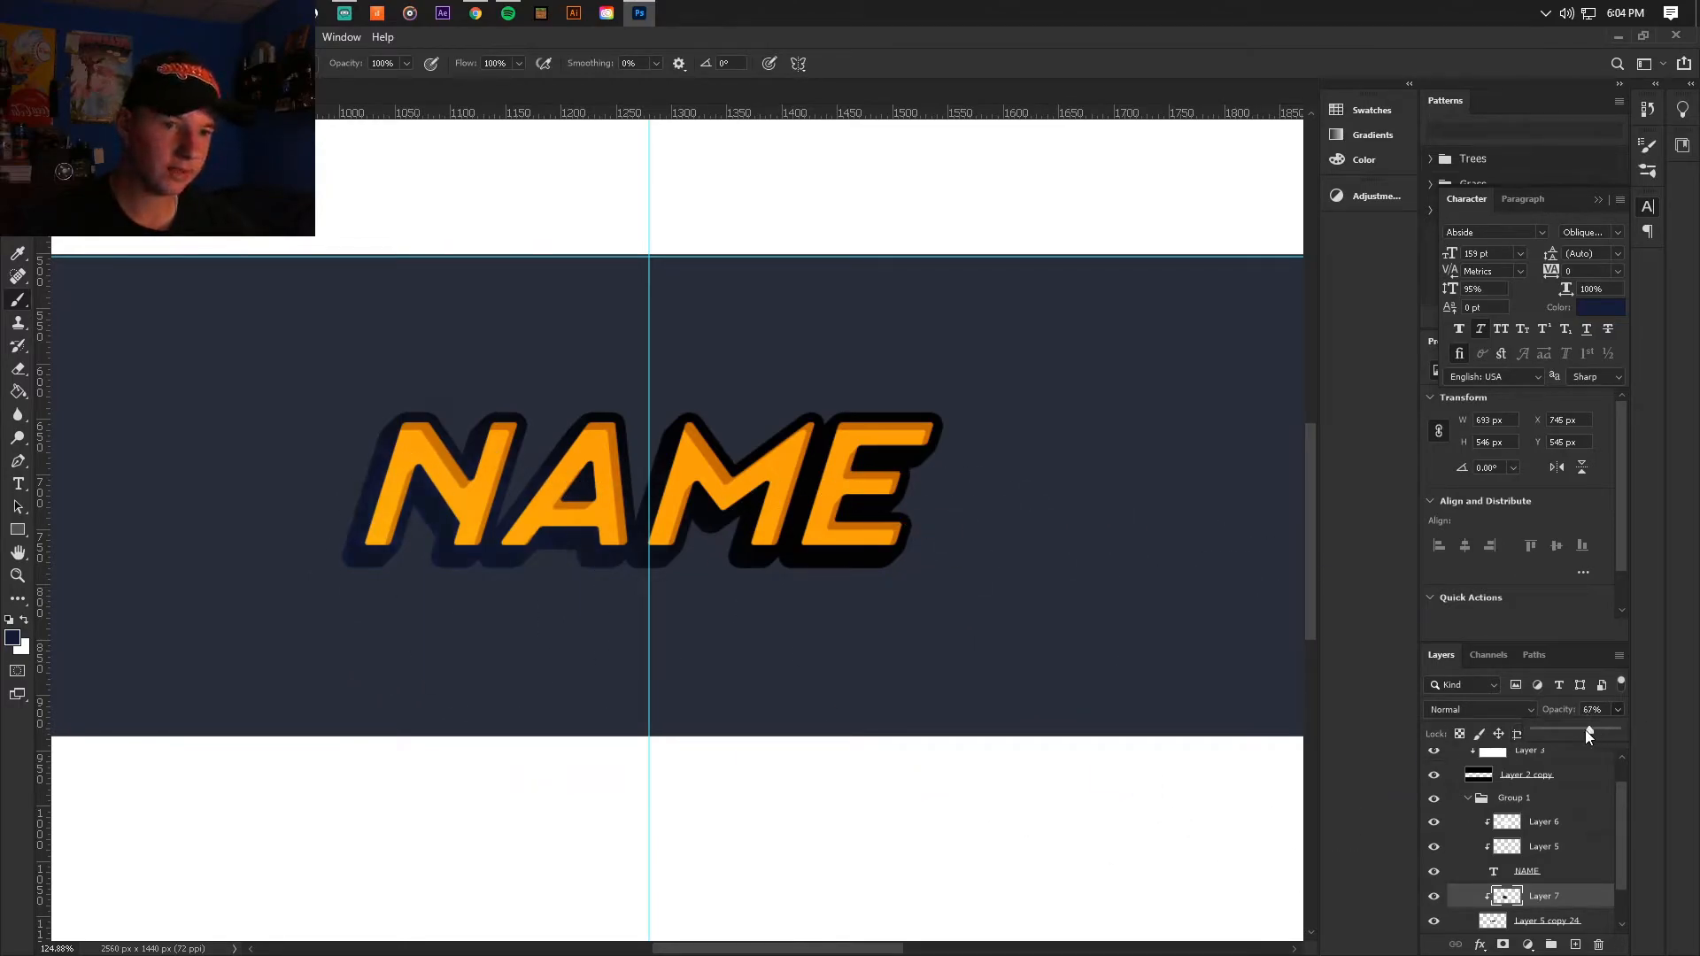
Step: Switch to the Move tool and save the banner document
left_click(17, 116)
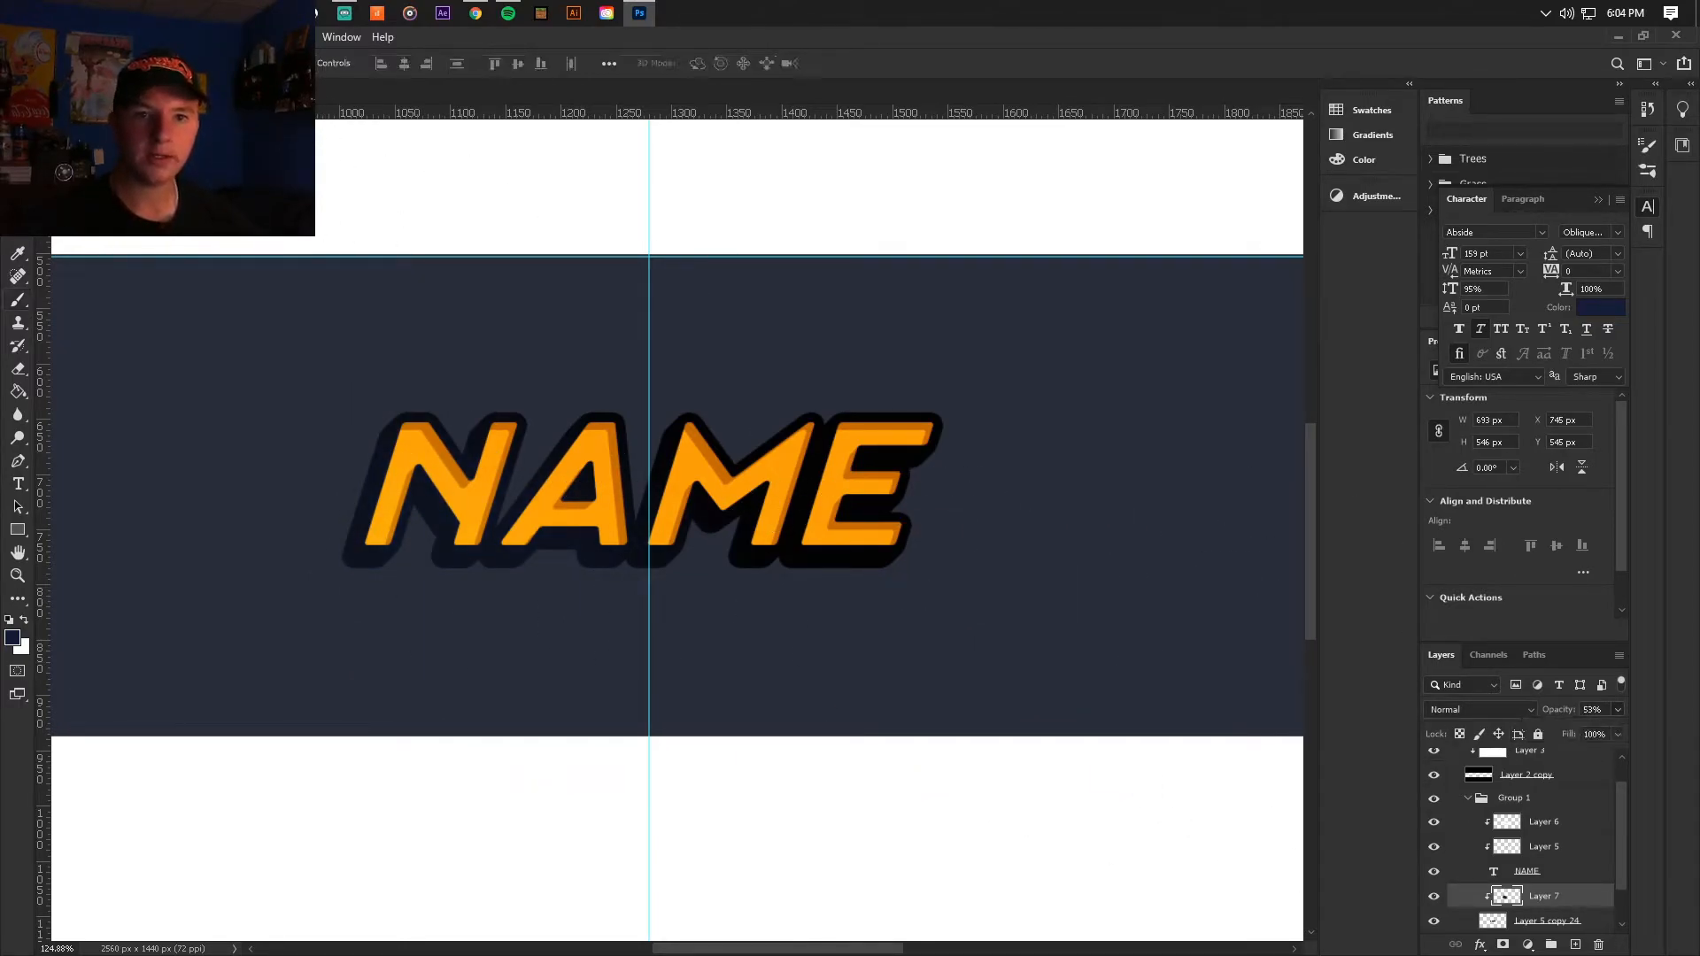
left_click(36, 37)
left_click(75, 235)
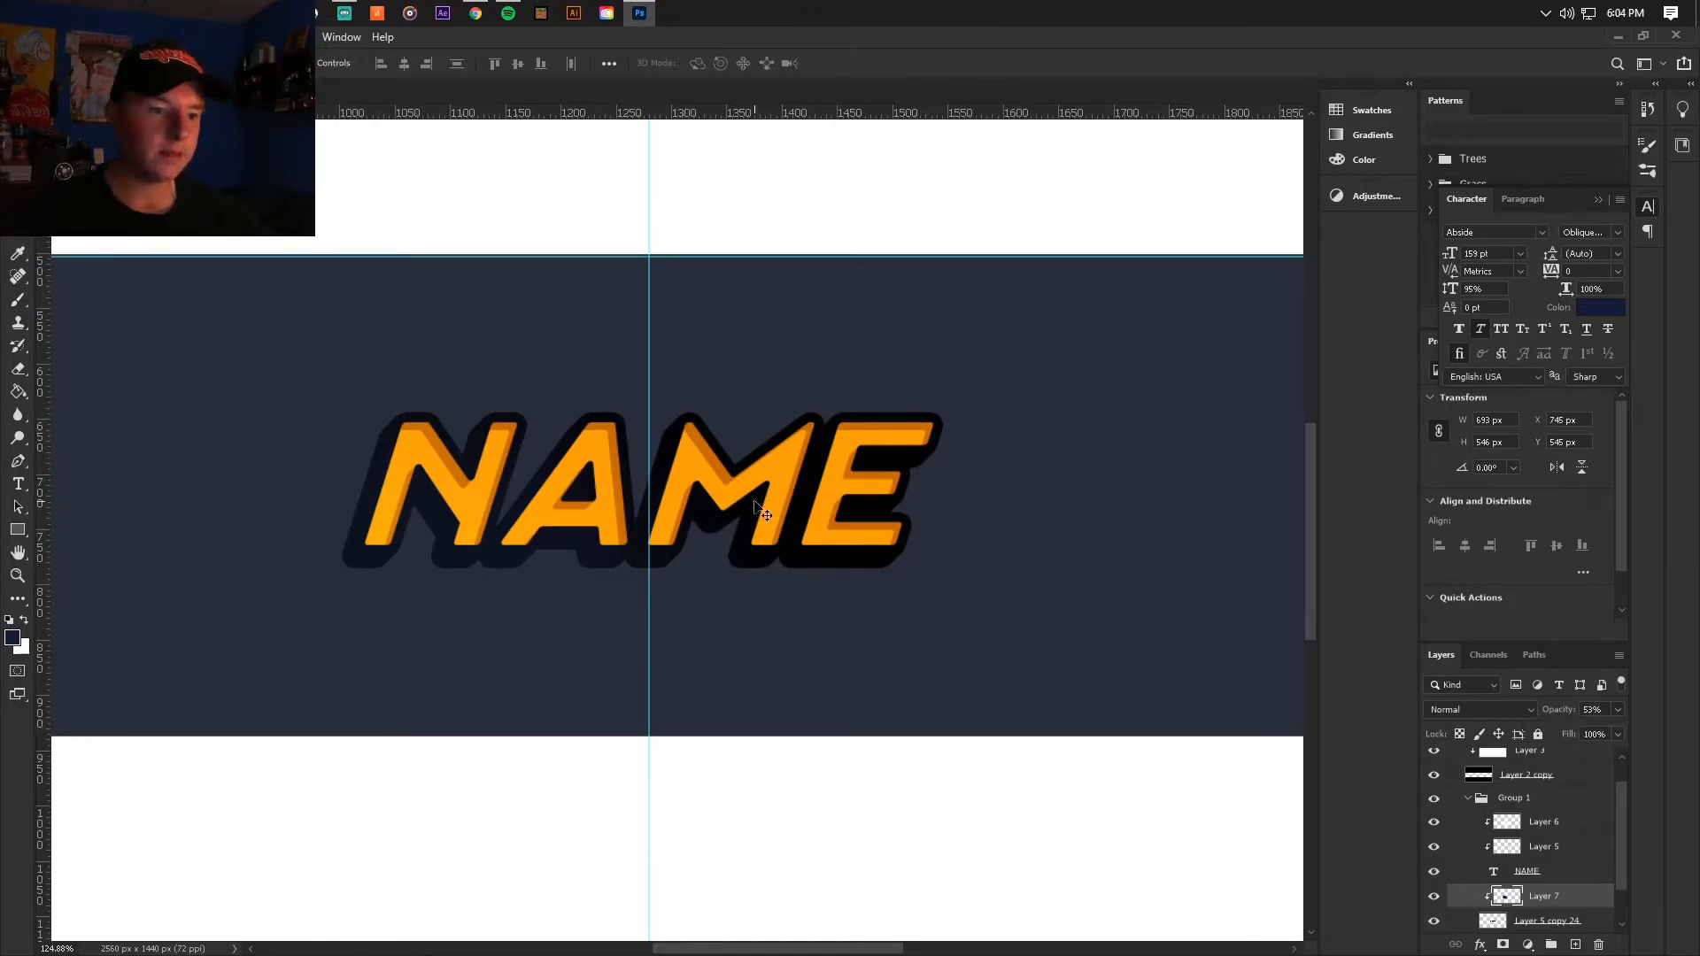
Step: Add a black 4 px stroke positioned Inside to the extrusion layer beneath the NAME text
scroll(699, 549, "down", 2)
scroll(694, 543, "up", 4)
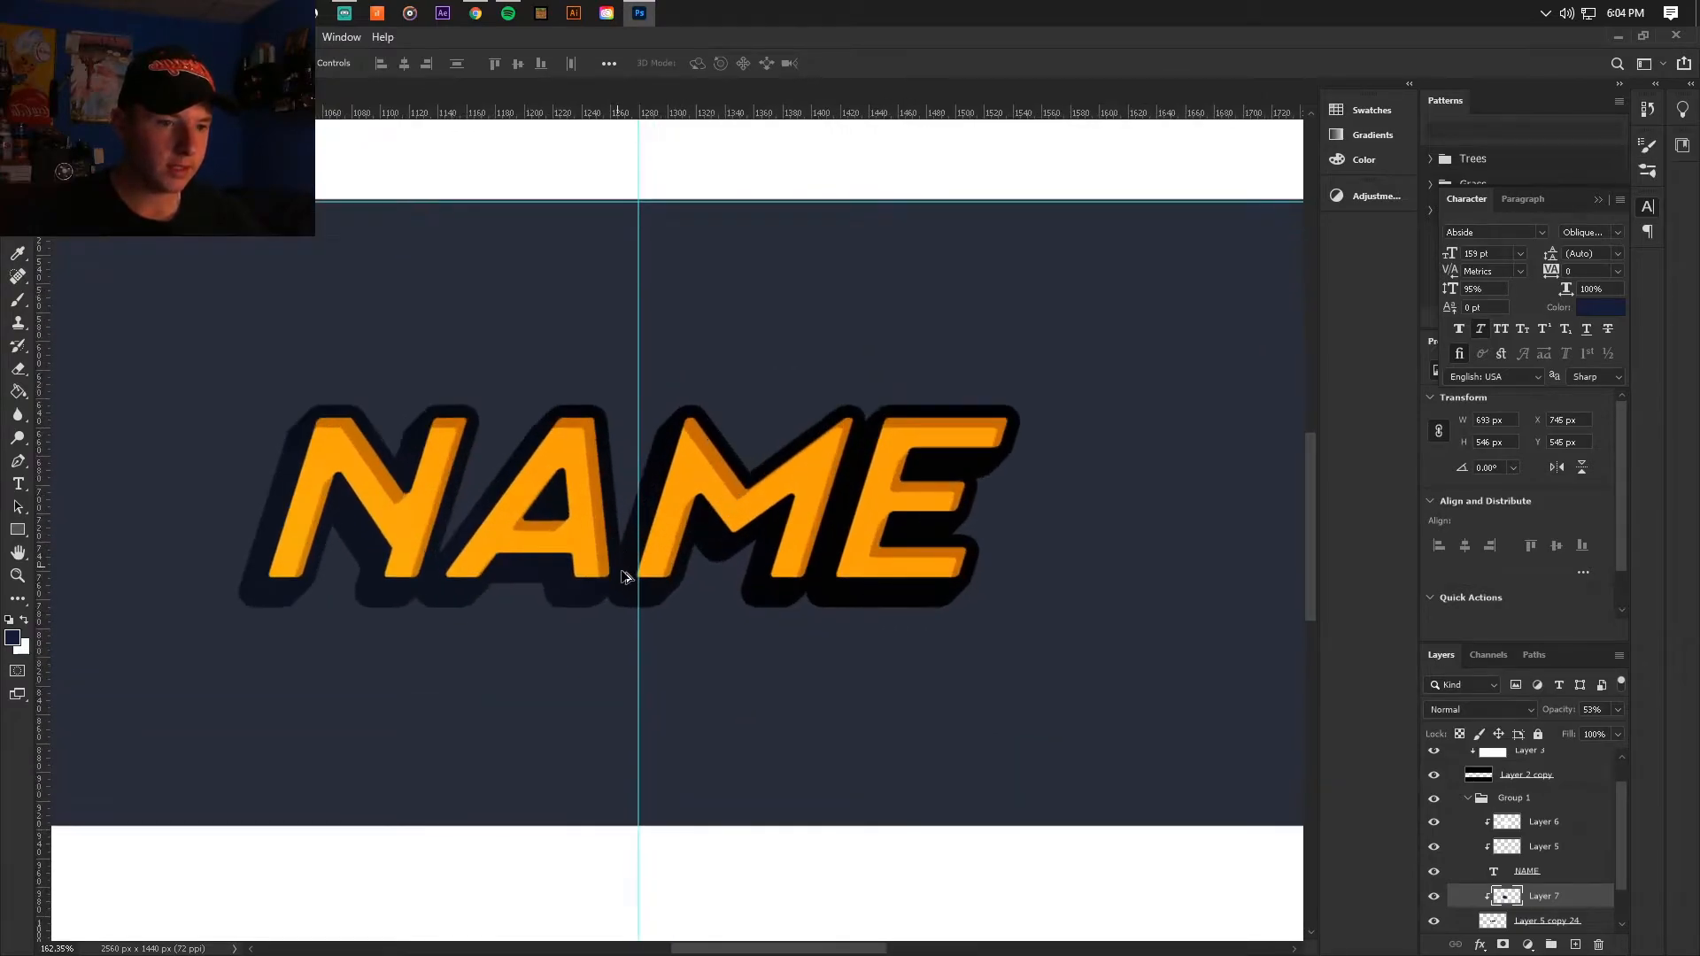
scroll(1570, 909, "down", 1)
left_click(1596, 902)
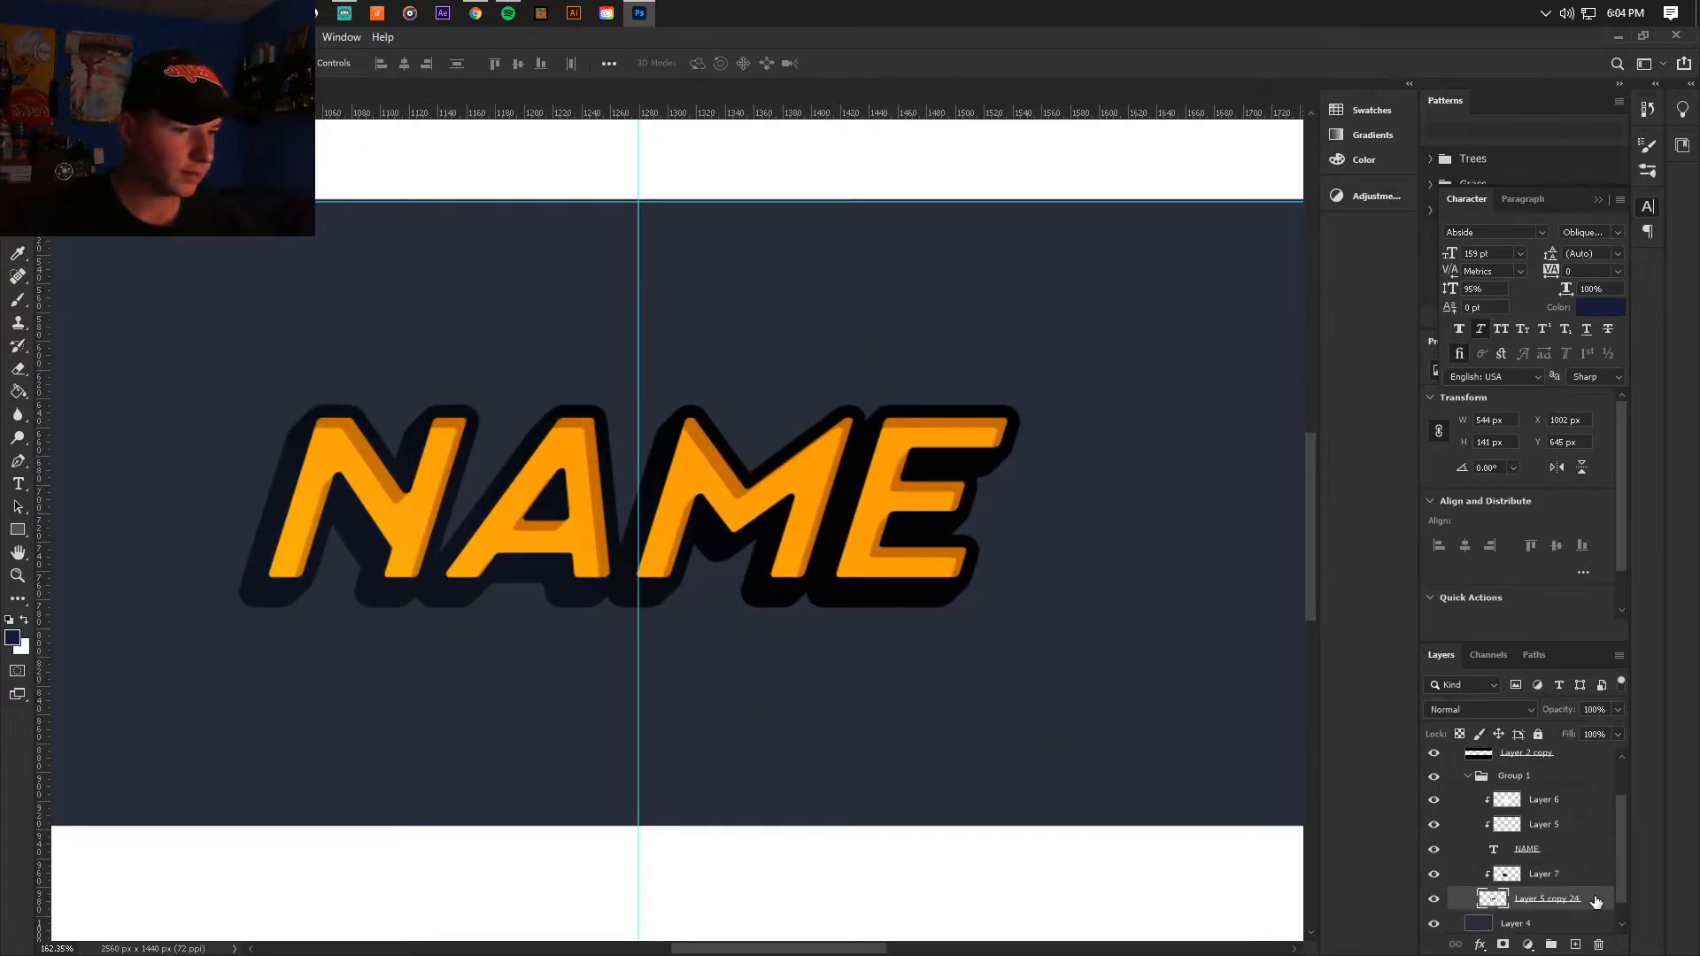
double_click(1596, 902)
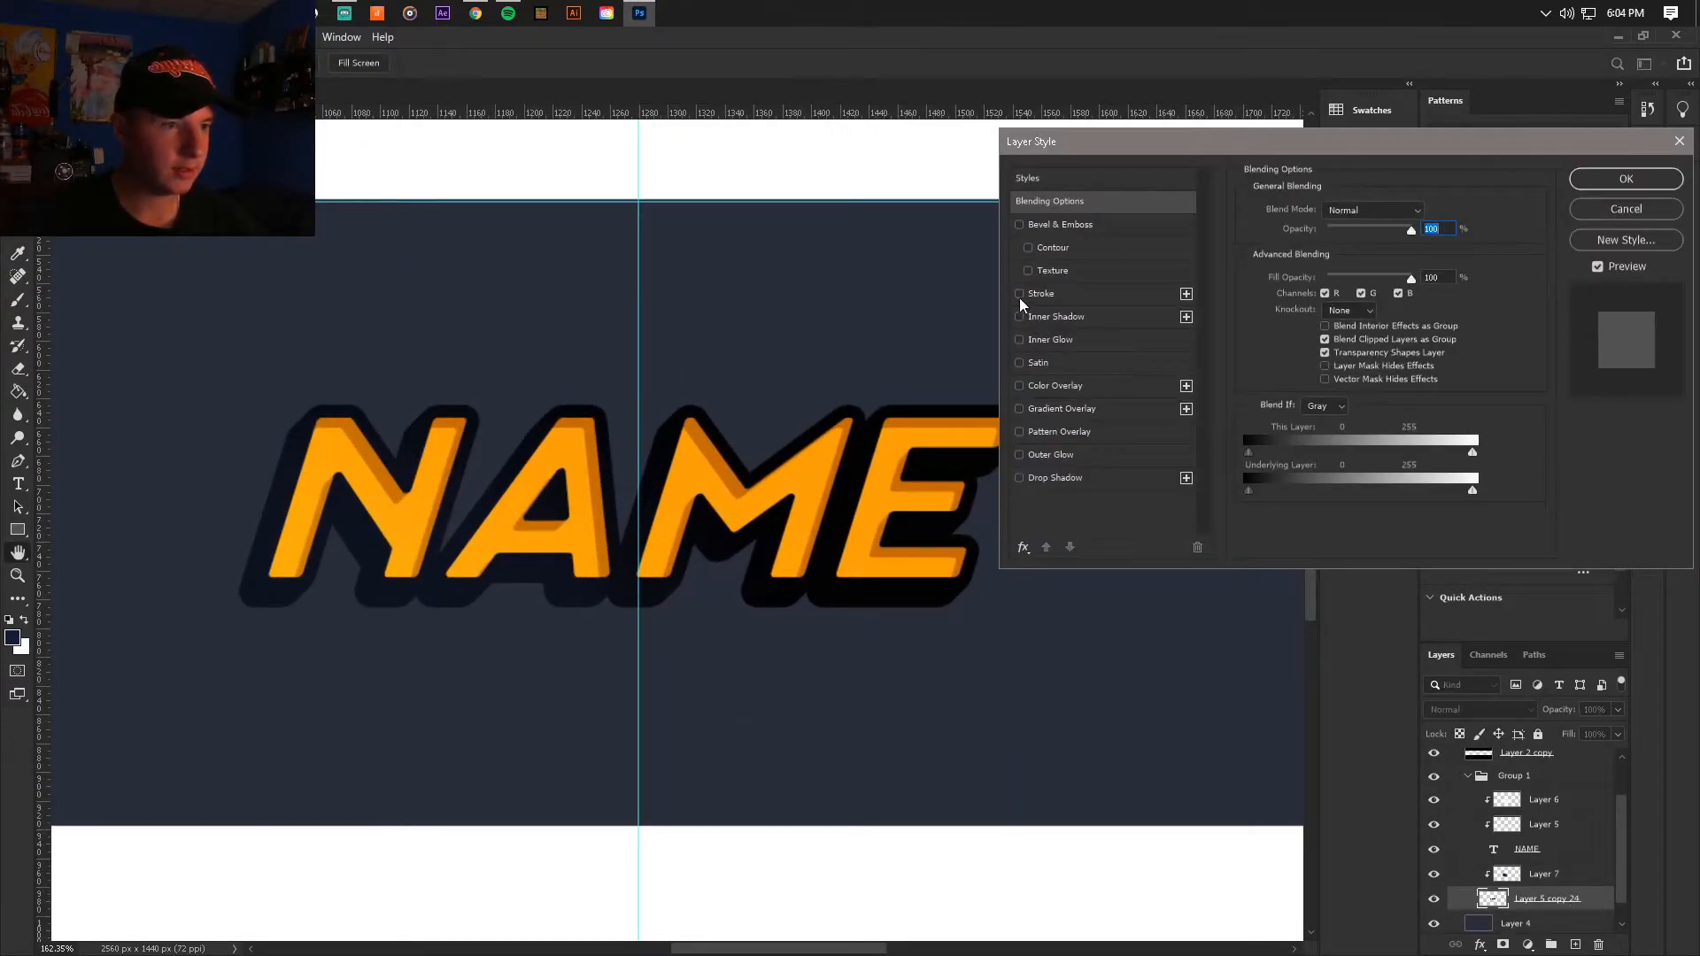
left_click(1019, 293)
left_click(1173, 294)
left_click(1336, 232)
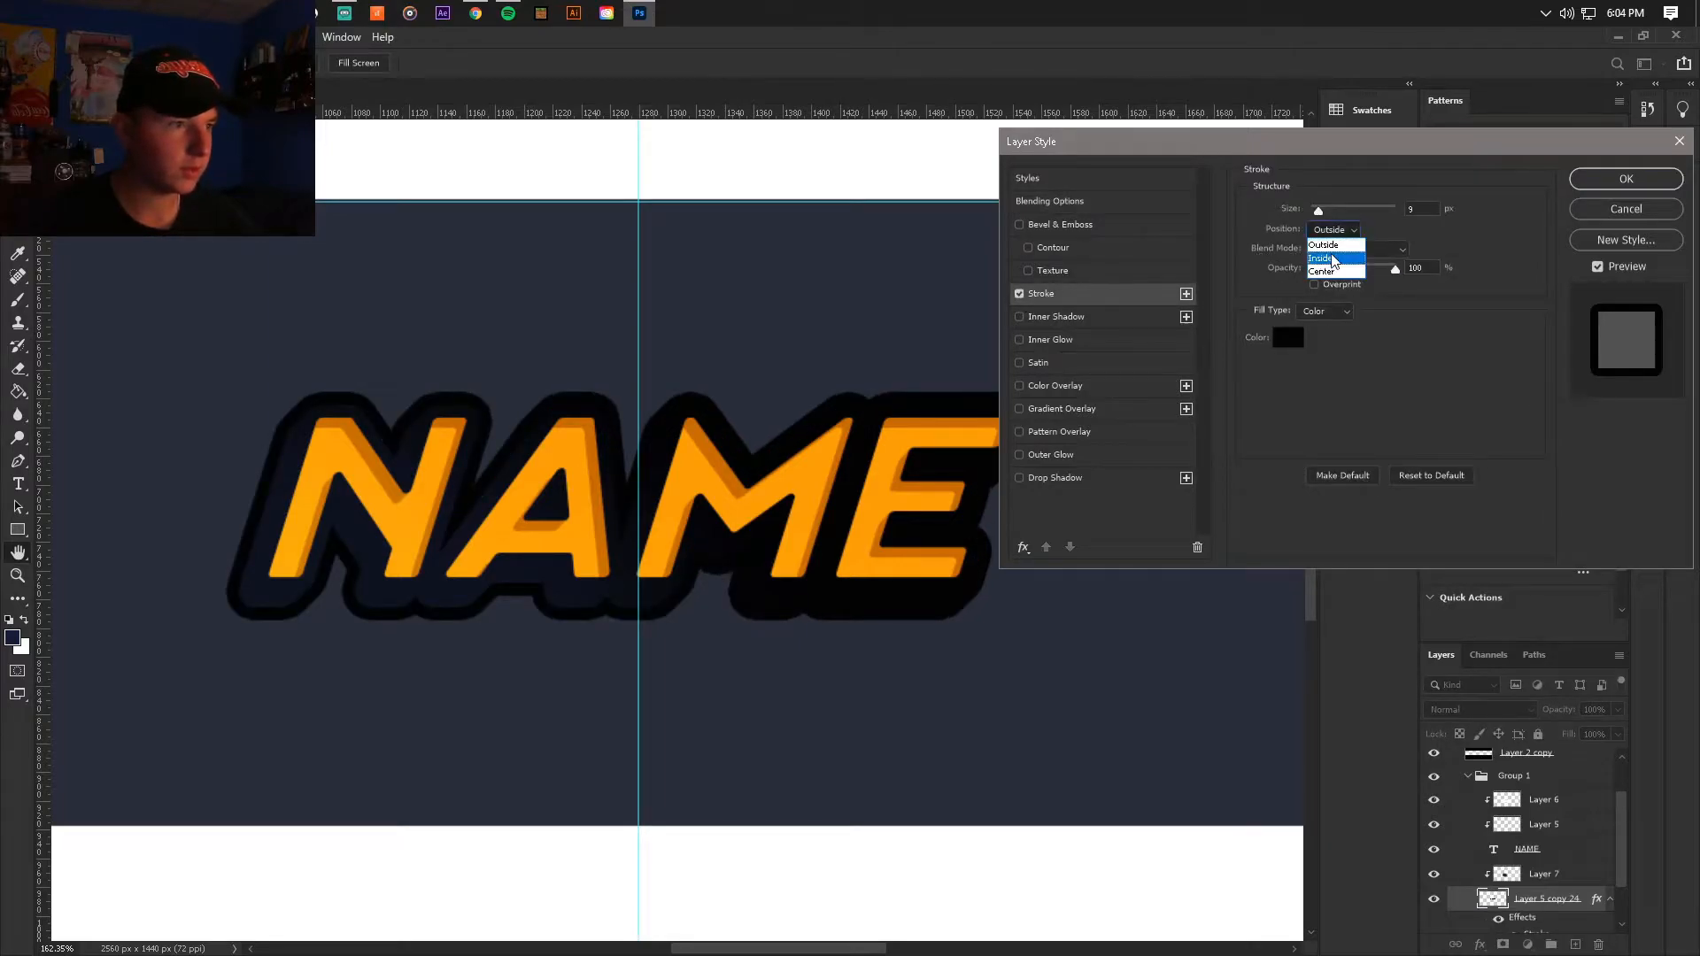
left_click(1335, 260)
left_click_drag(1317, 209, 1314, 216)
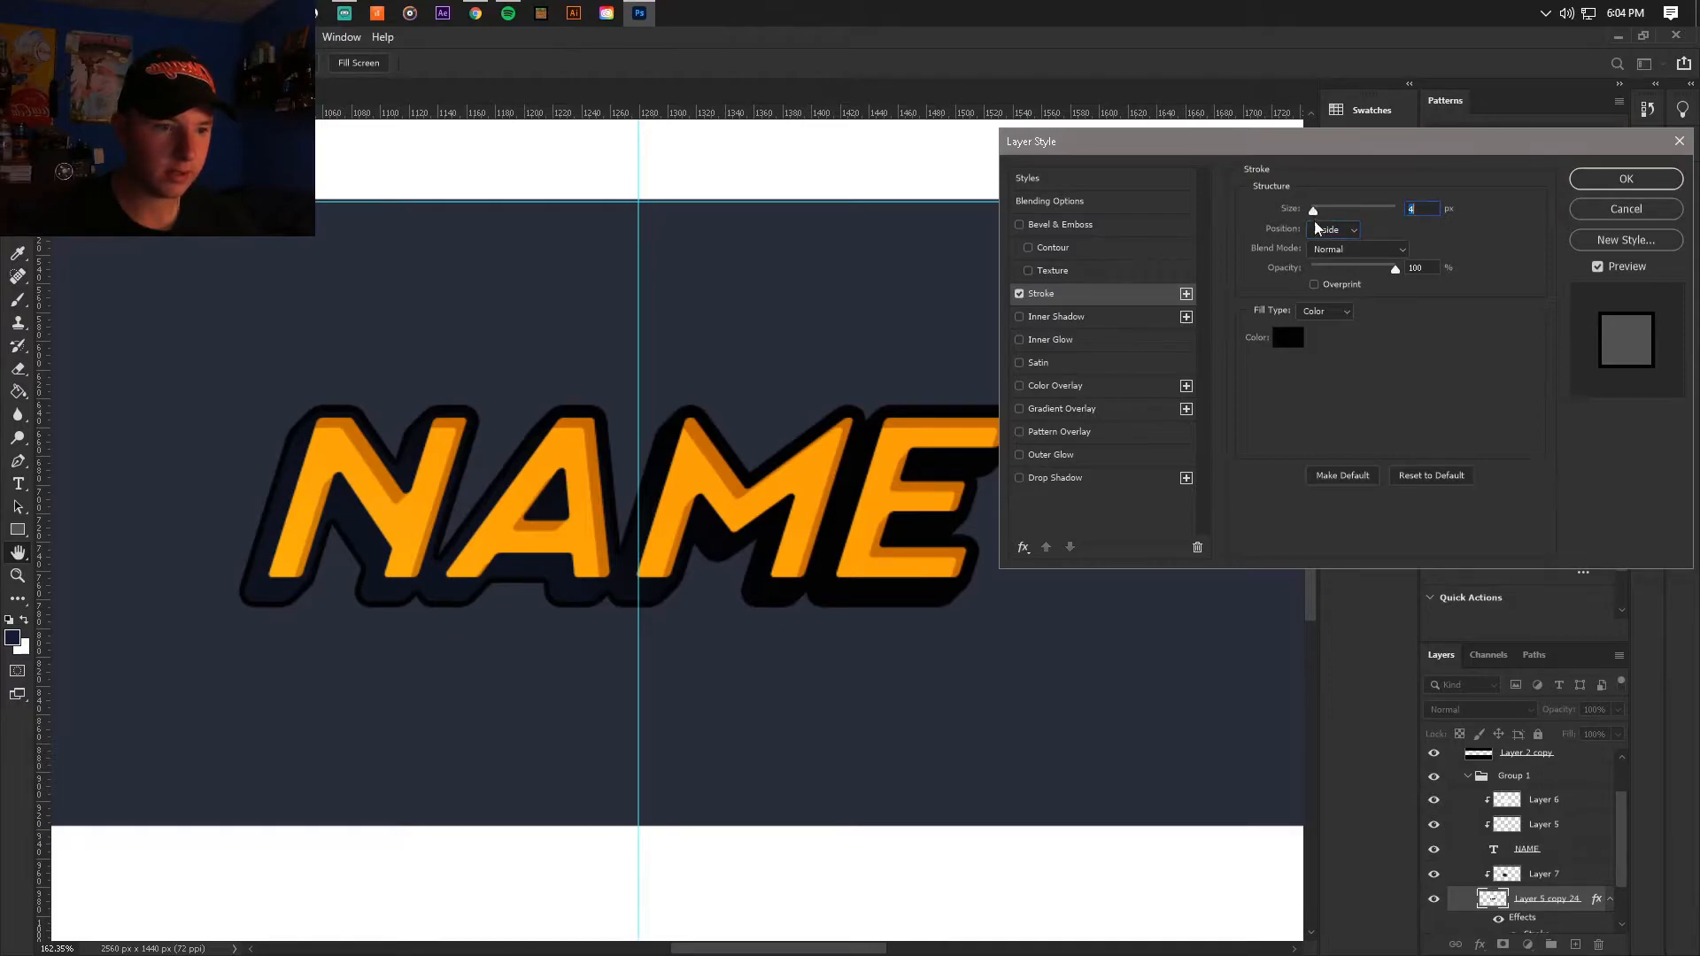
left_click(1625, 179)
Step: Save the document with the extrusion's new outline
scroll(843, 523, "down", 5)
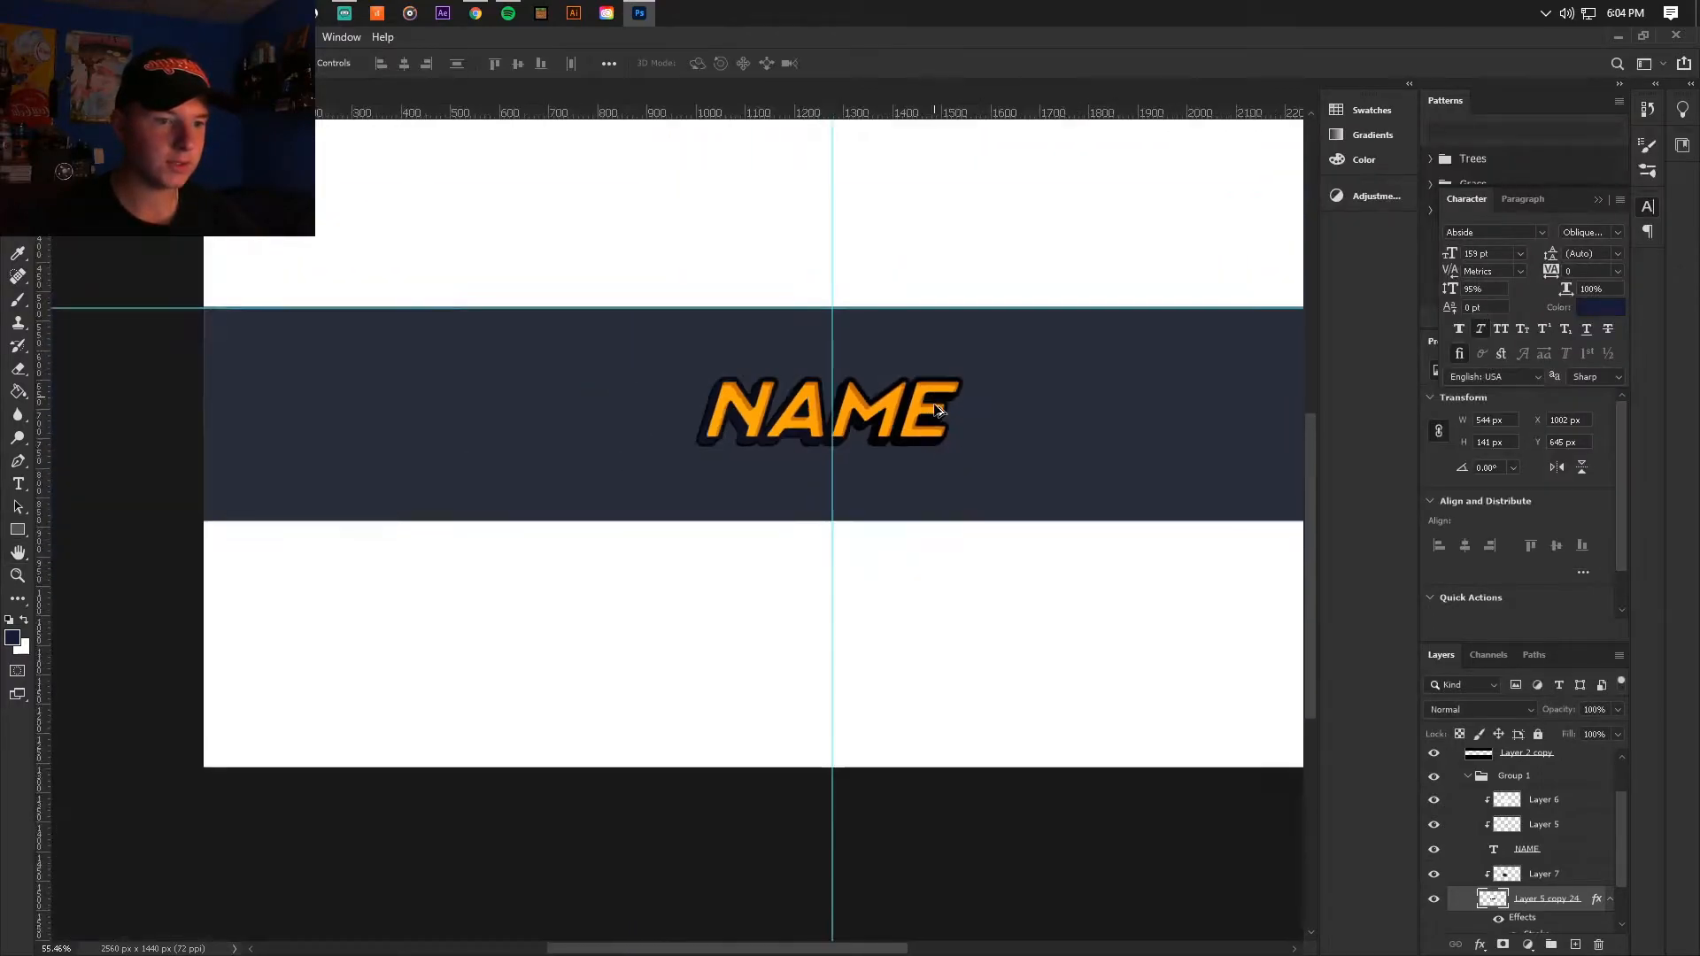
scroll(745, 564, "up", 6)
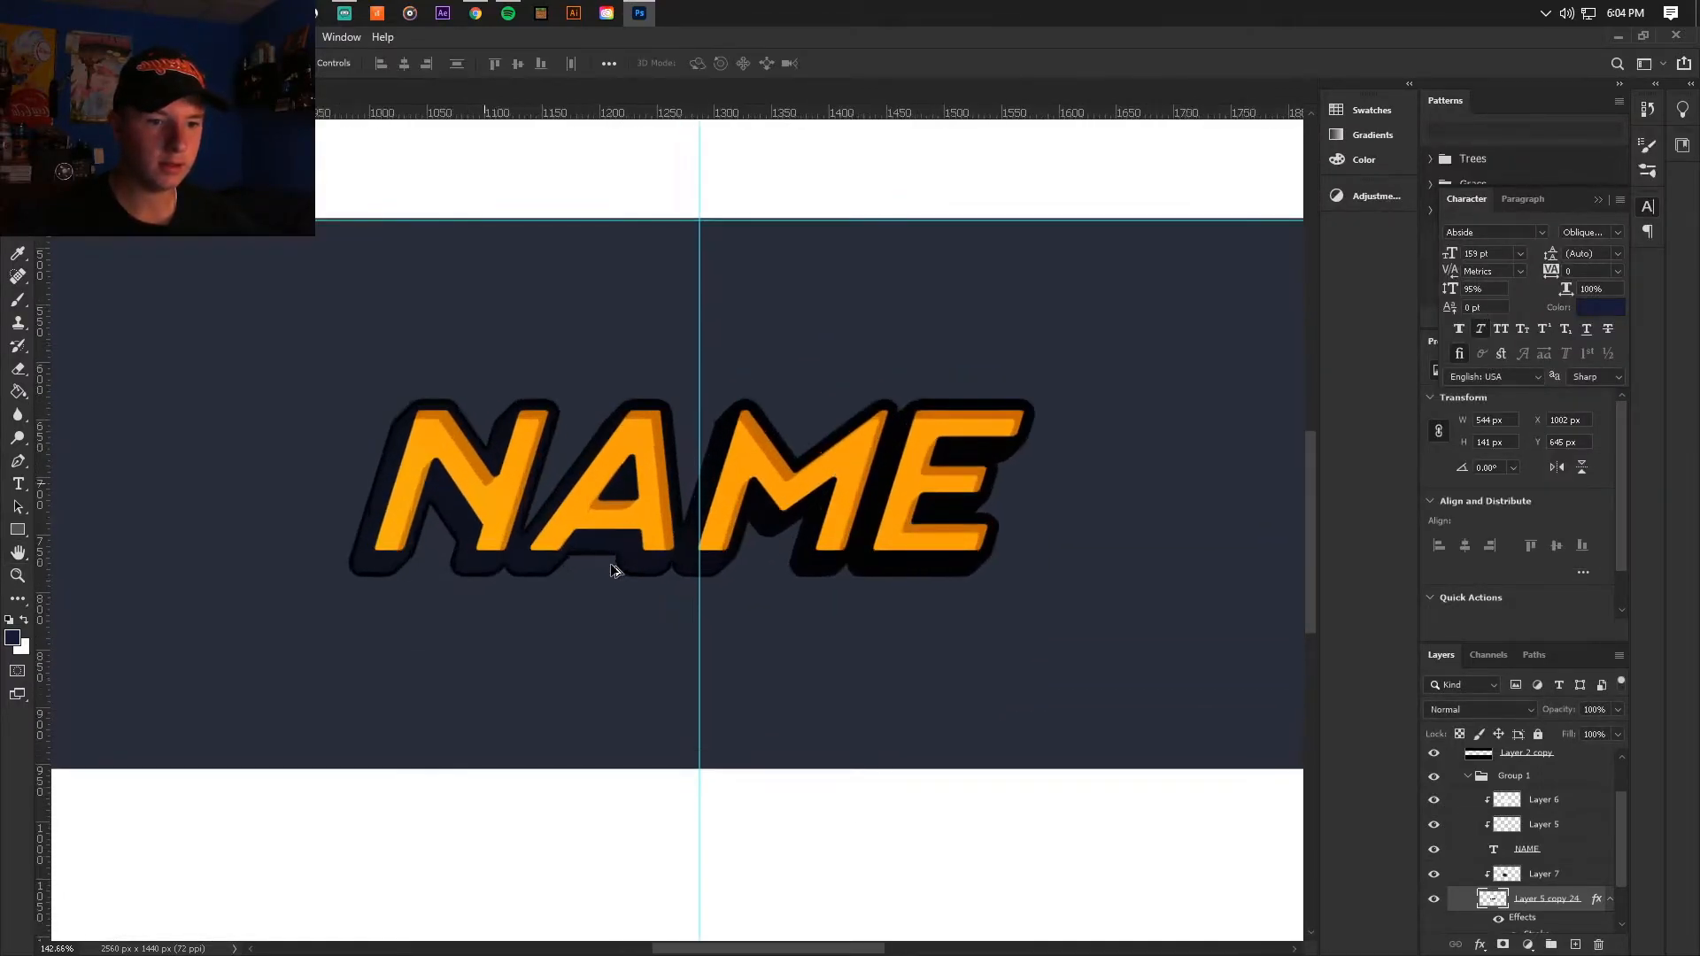
left_click(34, 37)
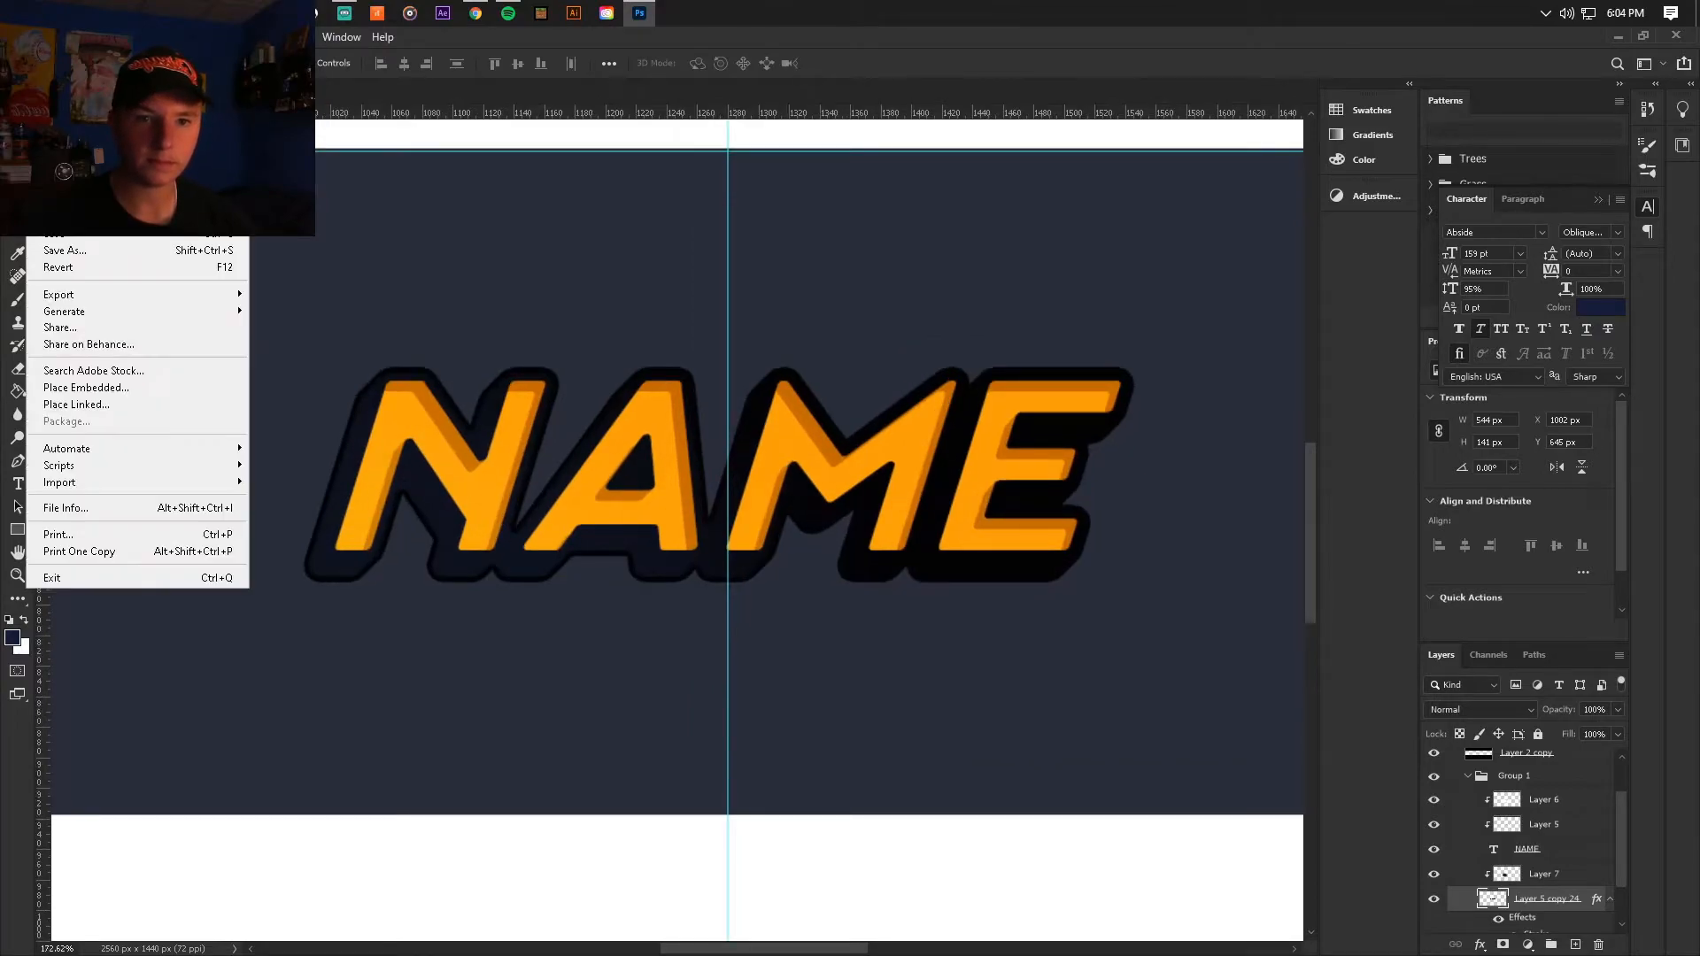
left_click(71, 234)
Step: Activate the Brush tool with the Soft Round tip
scroll(542, 470, "down", 4)
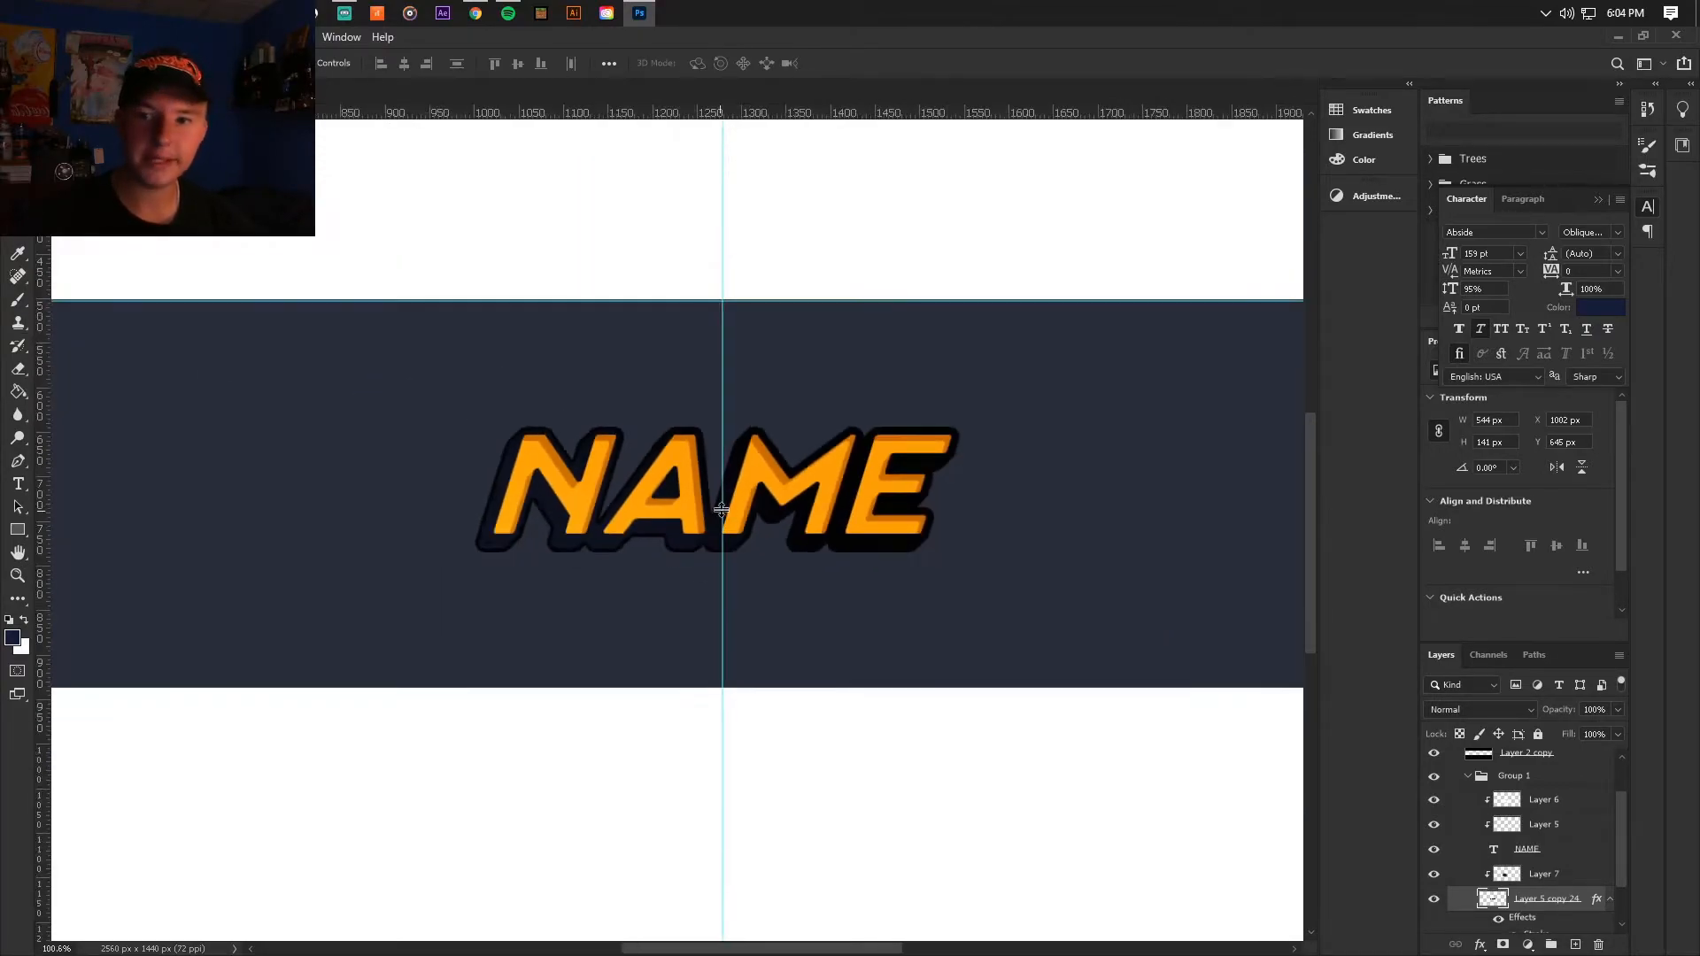
scroll(575, 500, "up", 1)
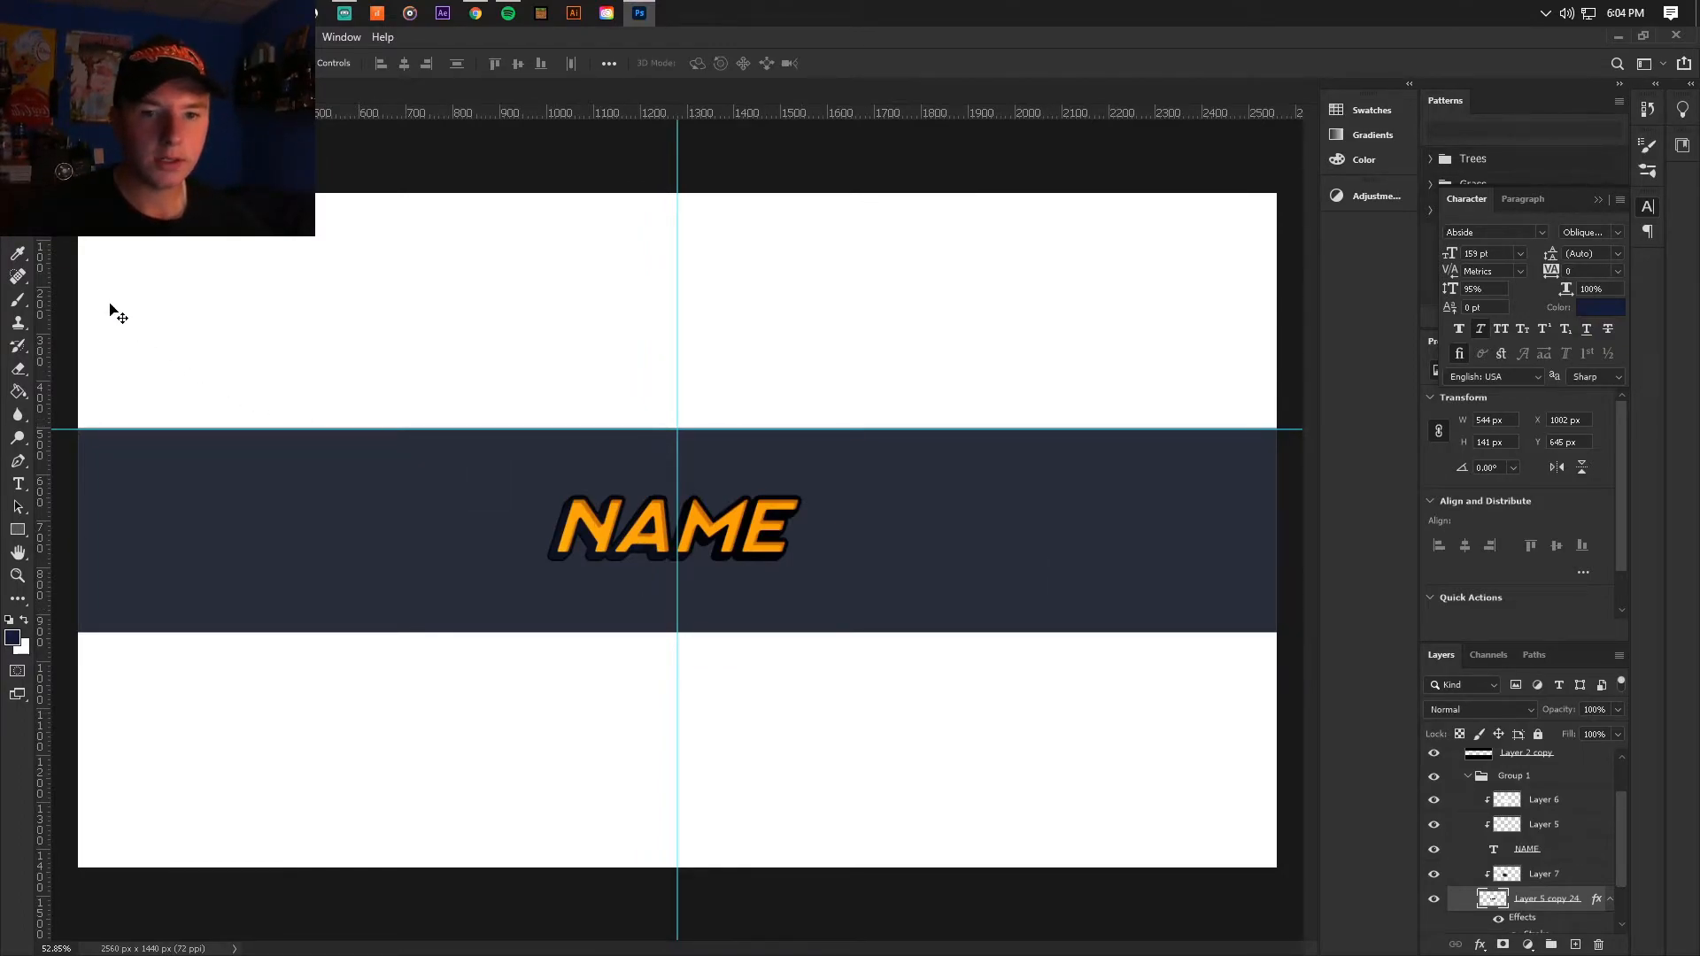
left_click(18, 302)
left_click(78, 64)
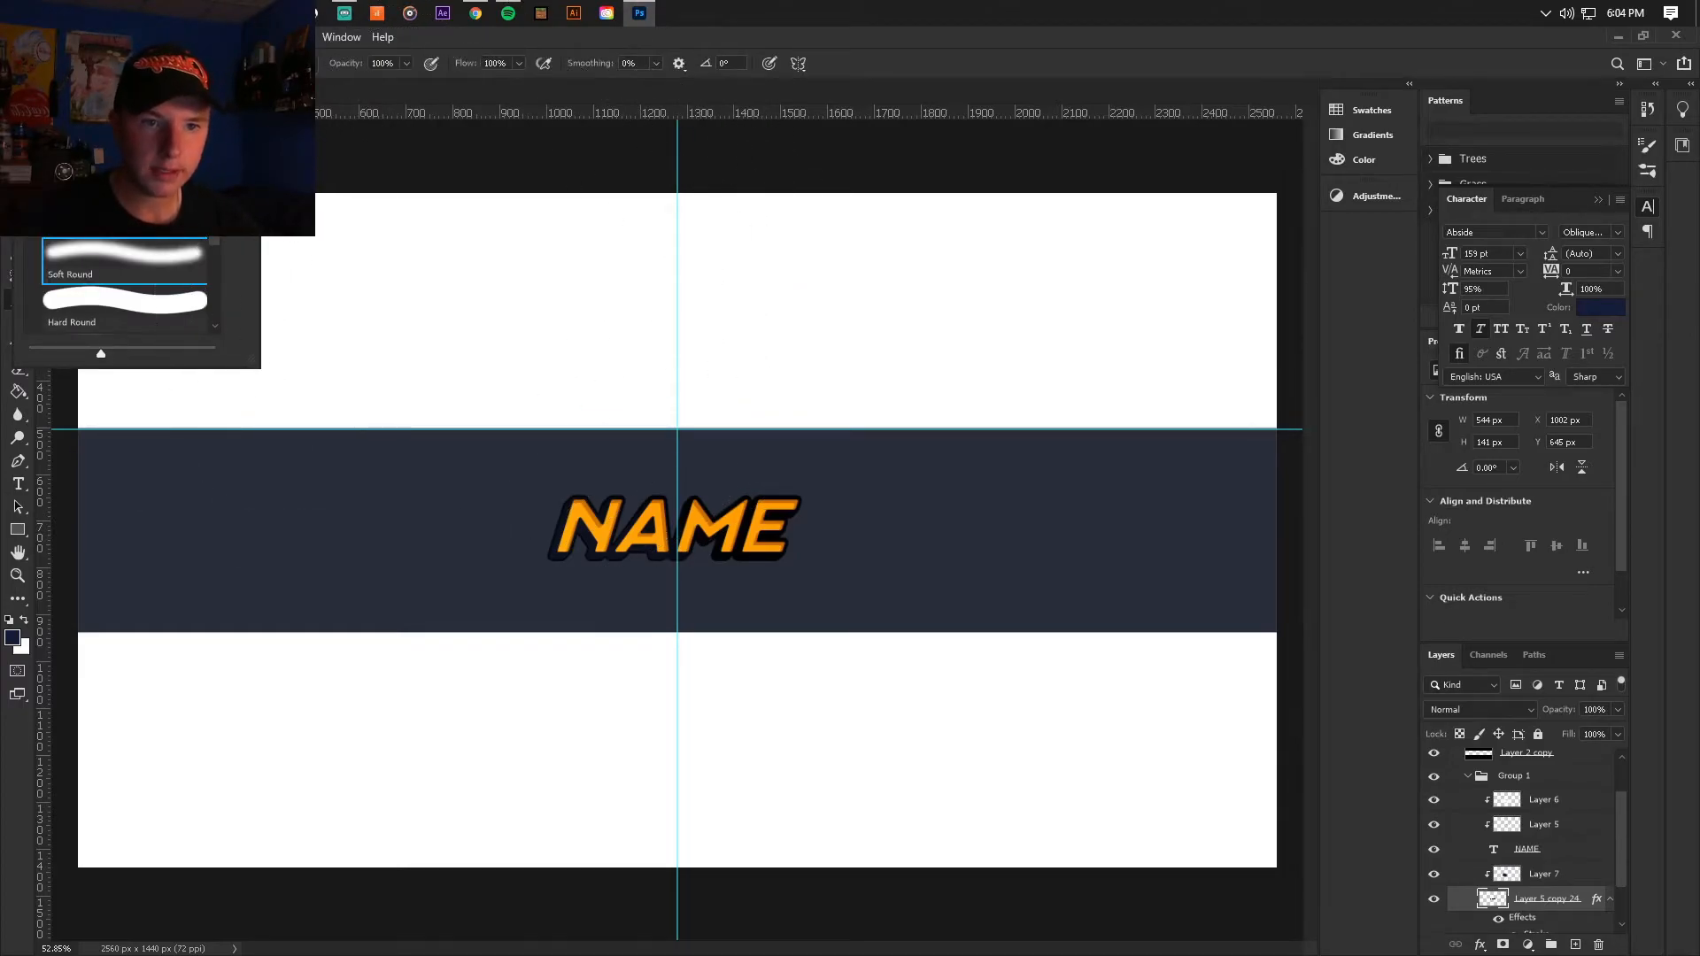
Step: Collapse the lettering's Group 1, rename it NAME and give it a yellow colour label
scroll(1536, 854, "up", 1)
left_click(1471, 807)
left_click(1545, 835)
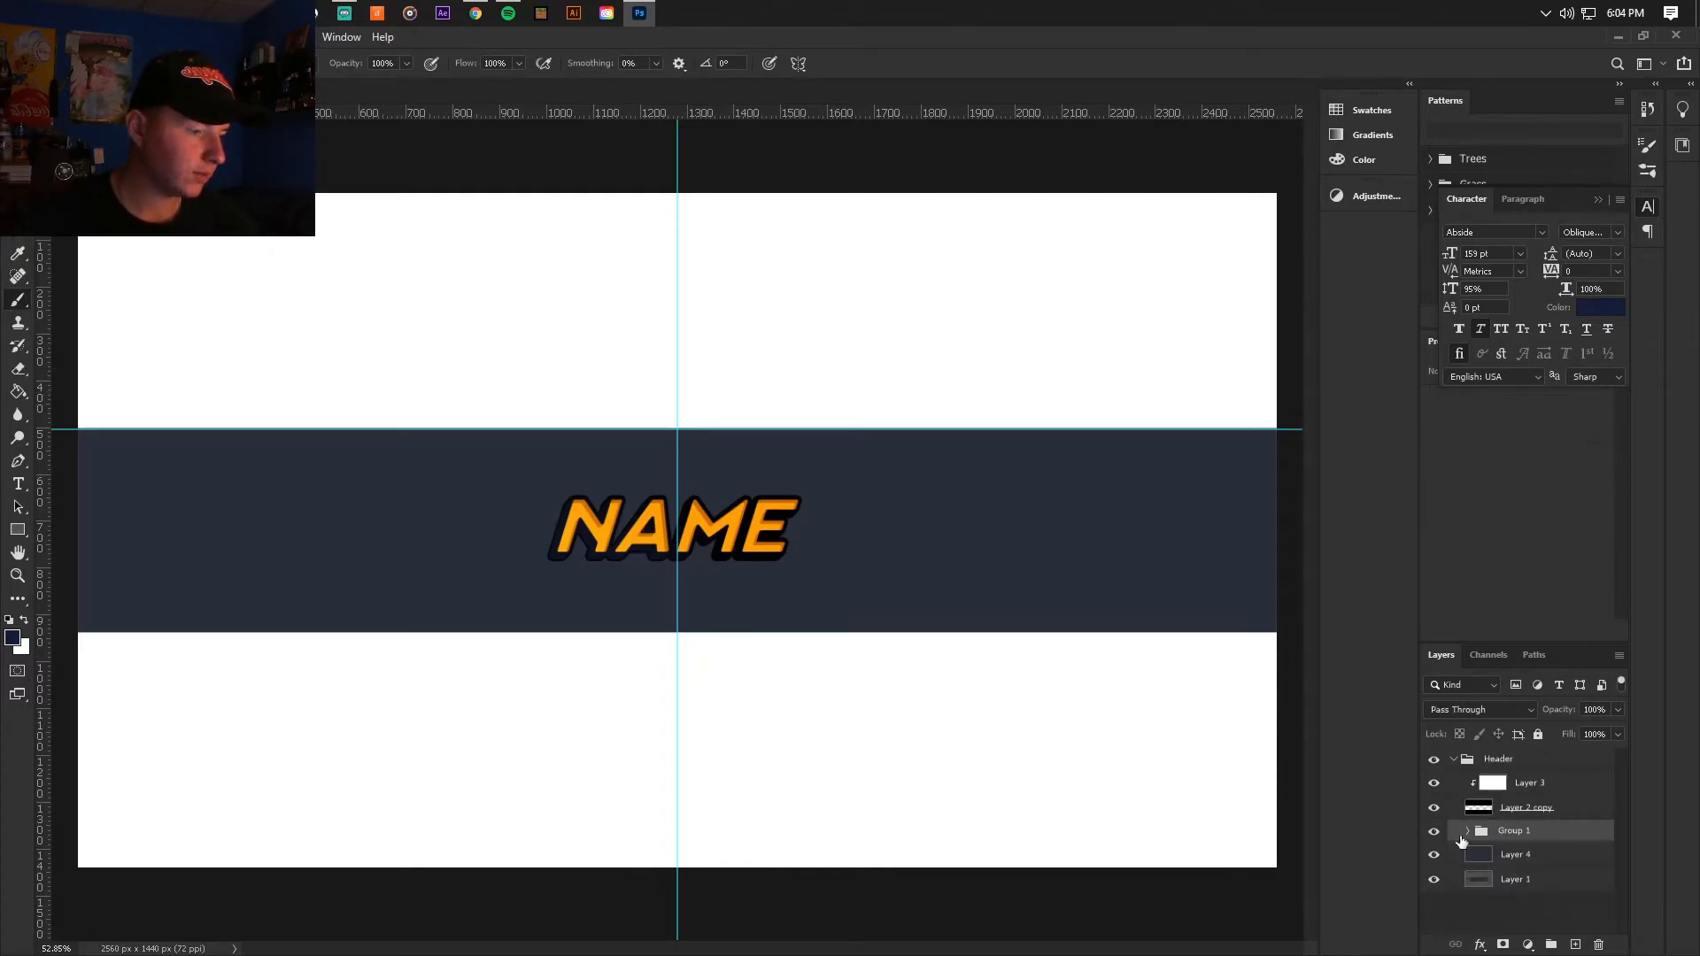
double_click(1514, 832)
type("NA")
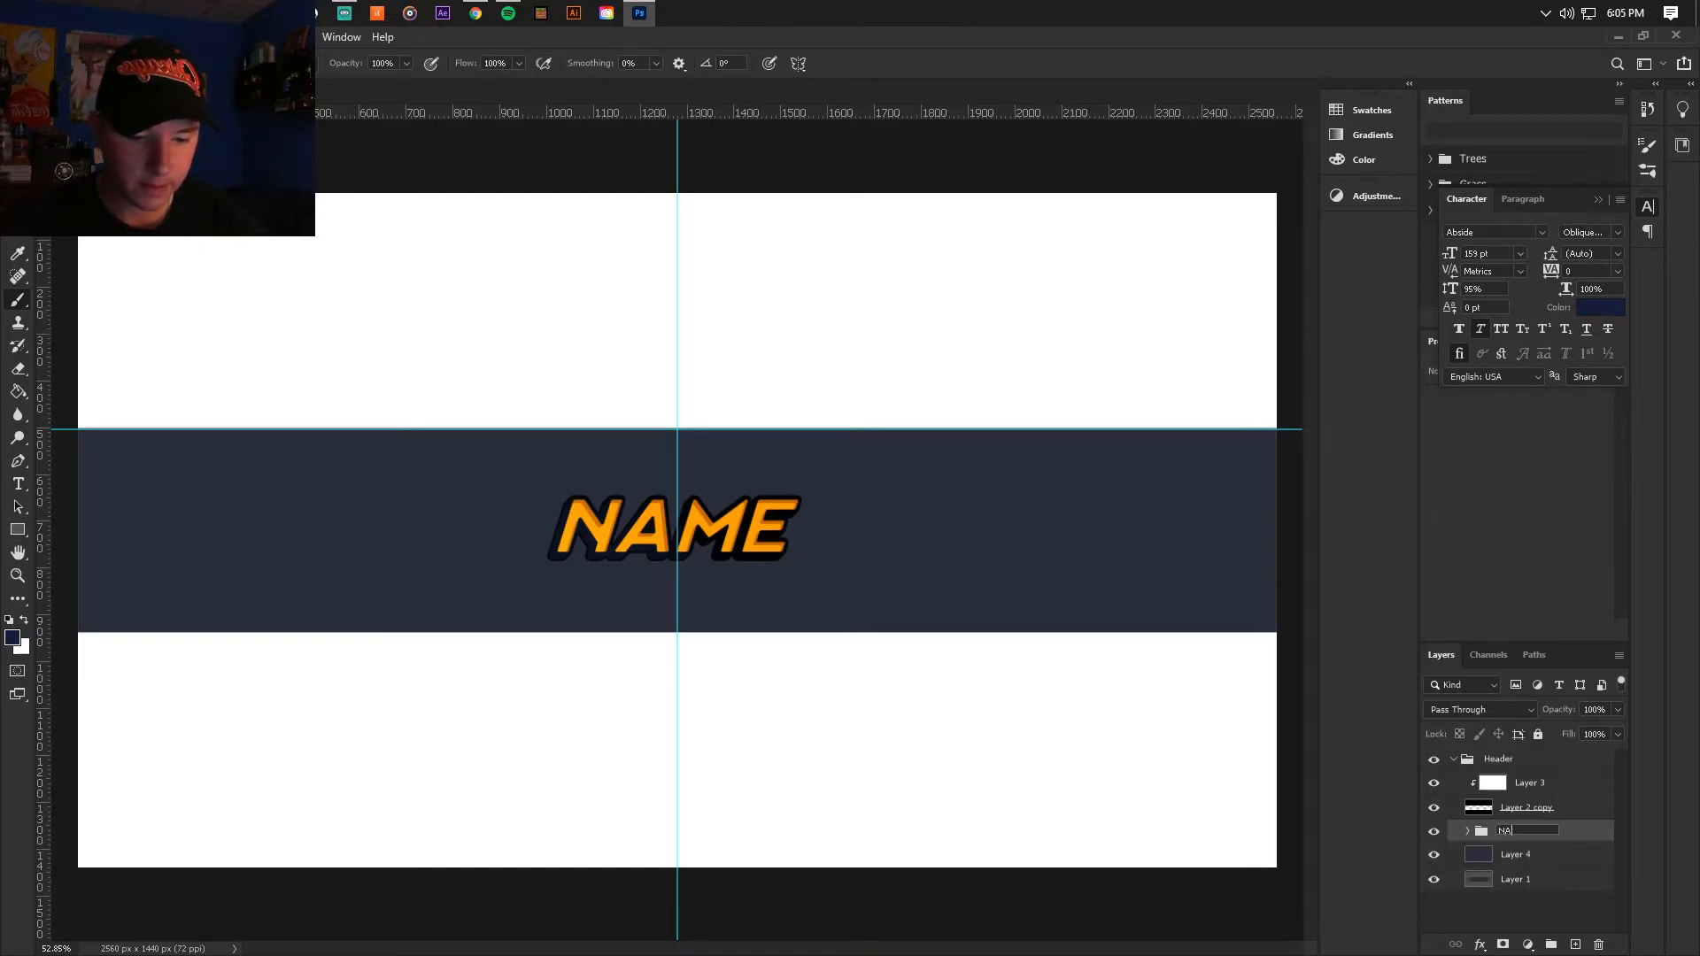
type("ME")
key("Return")
right_click(1537, 828)
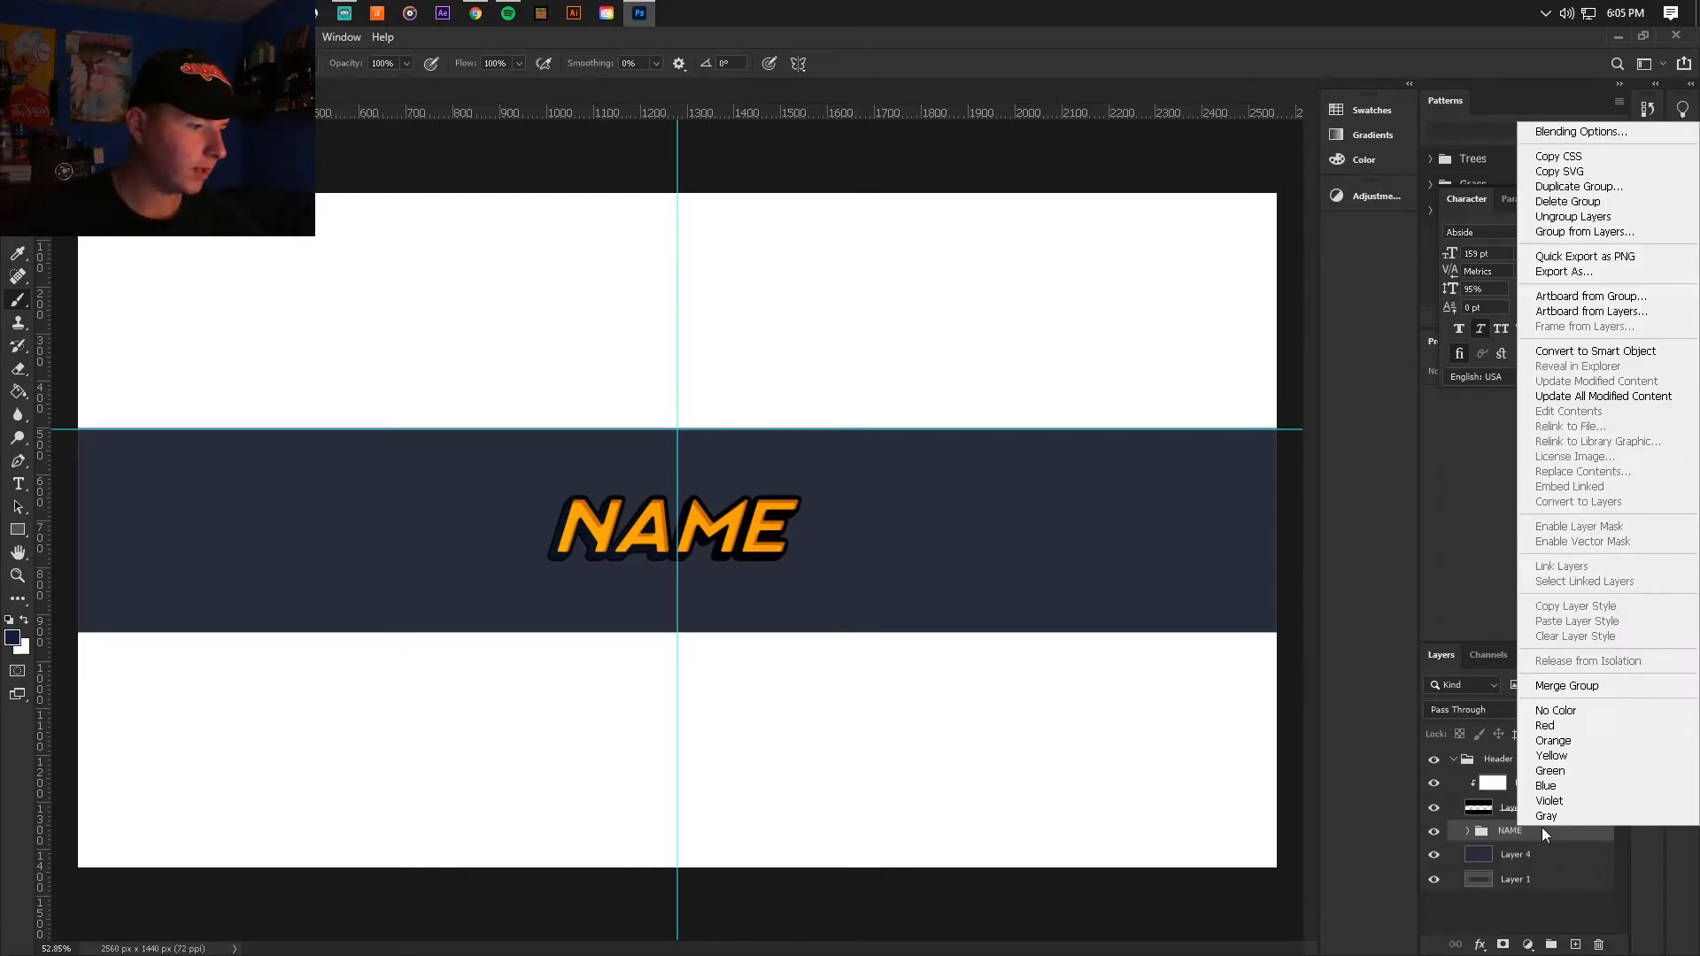
left_click(1560, 759)
Step: Add a new layer directly above Layer 4 and swap the foreground colour to white
left_click(1536, 861)
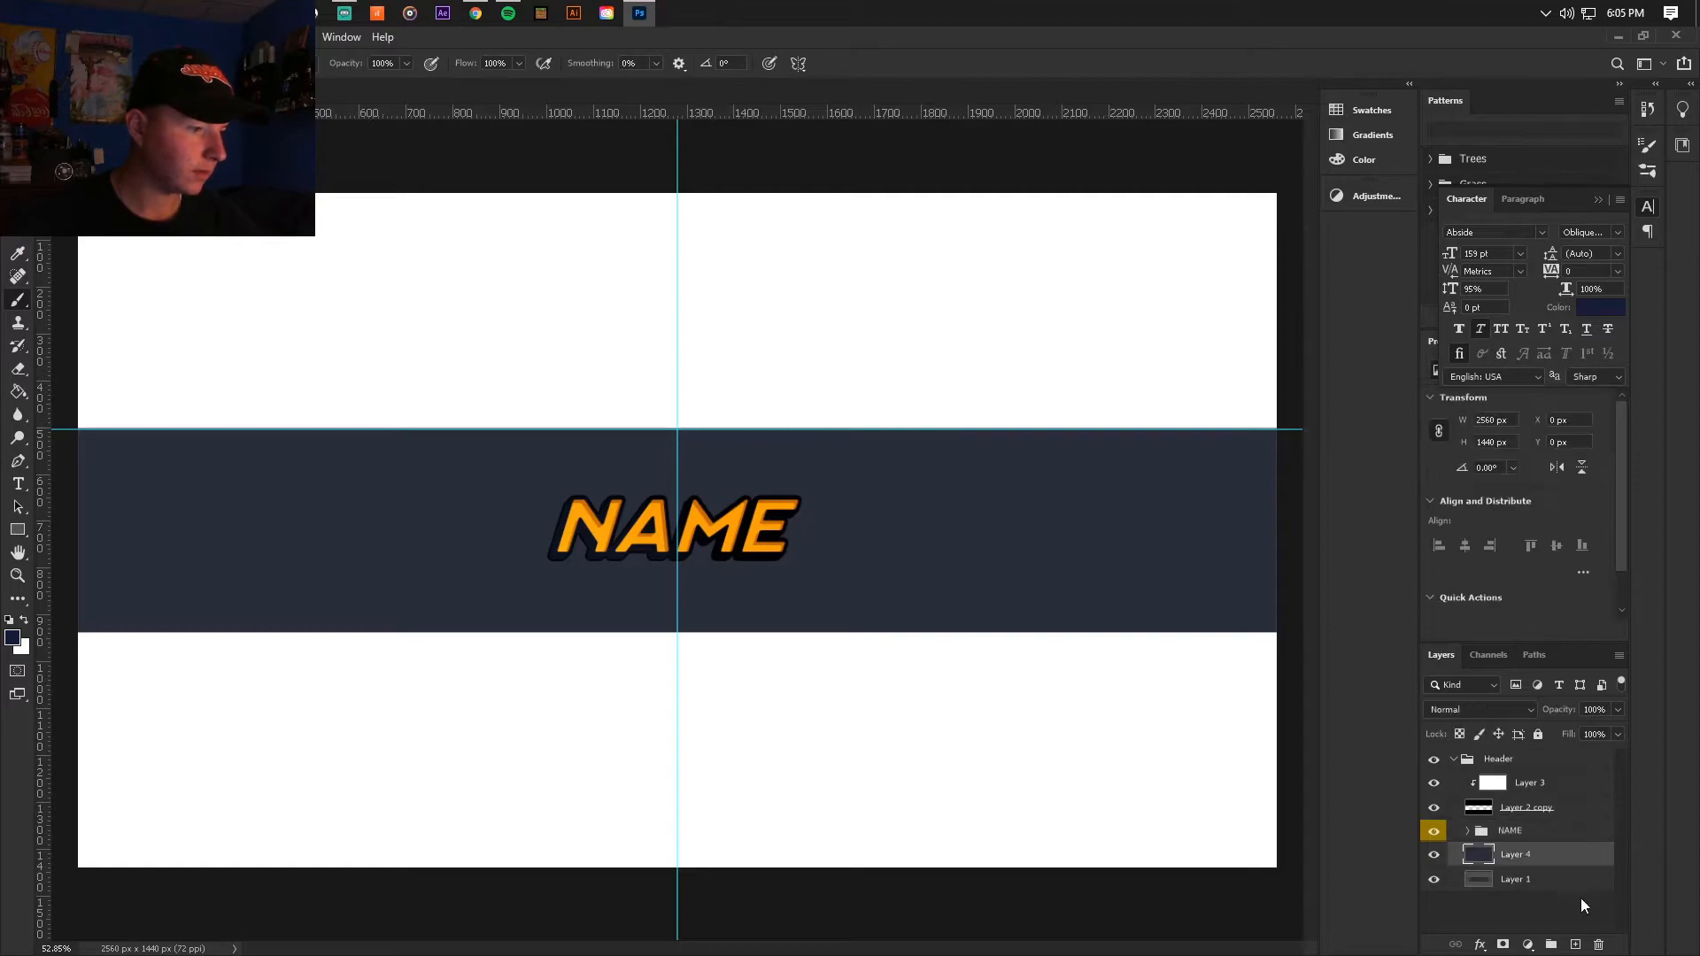
left_click(1576, 944)
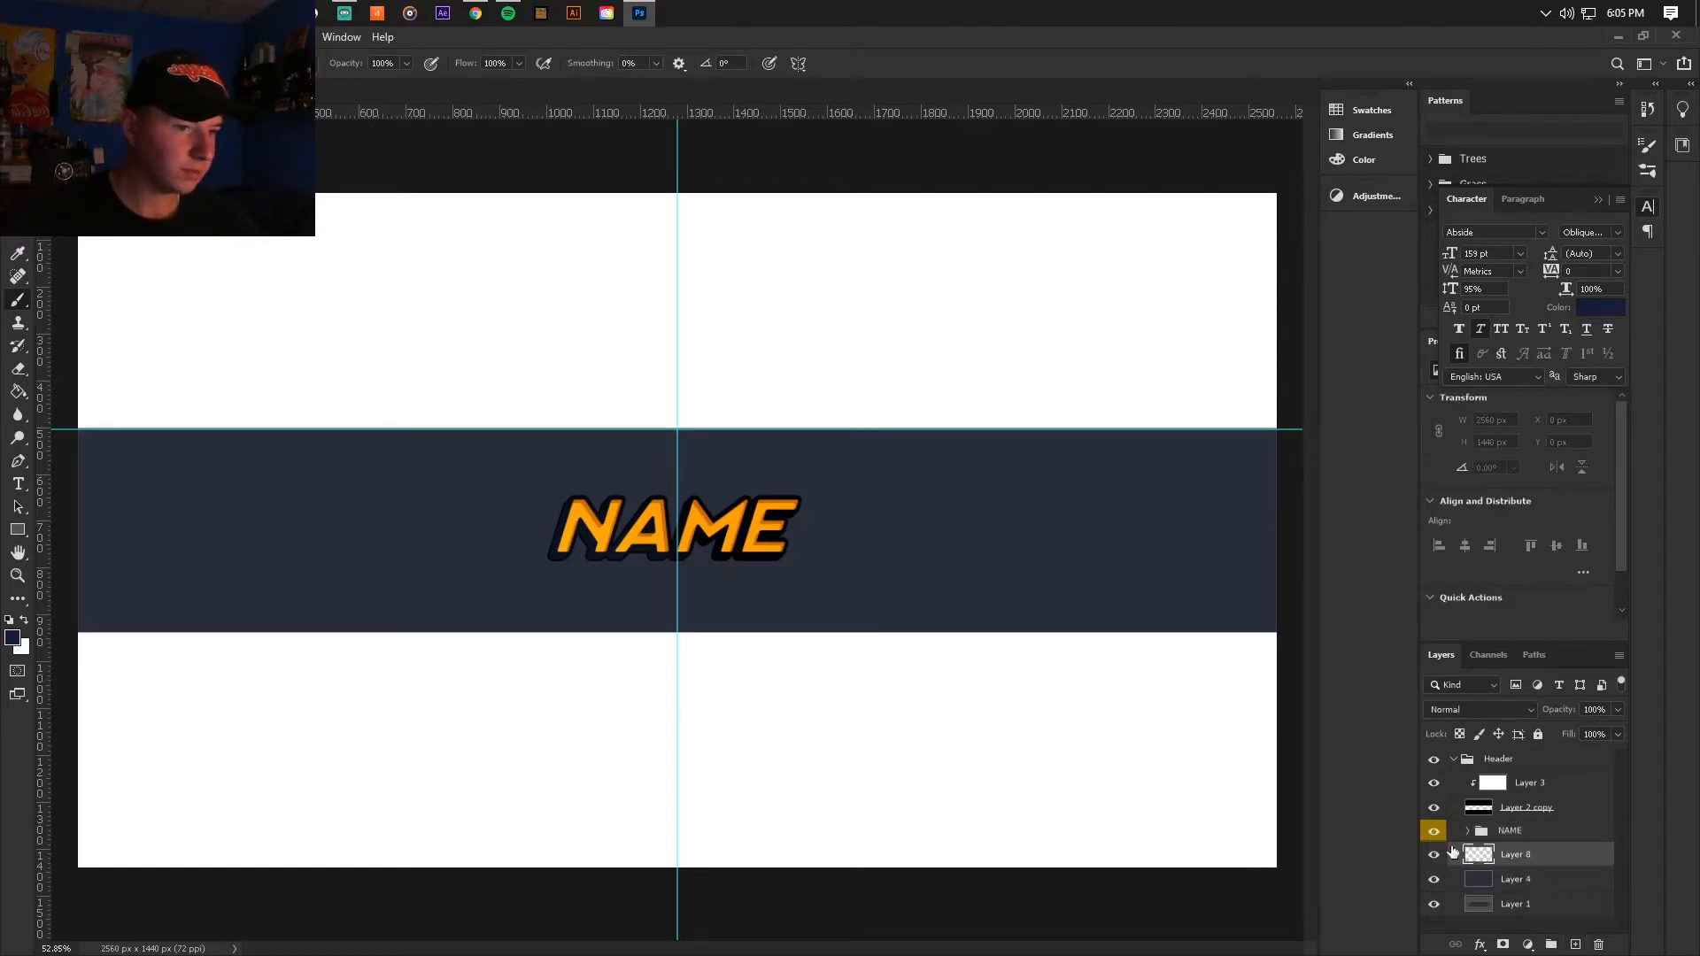
left_click(24, 619)
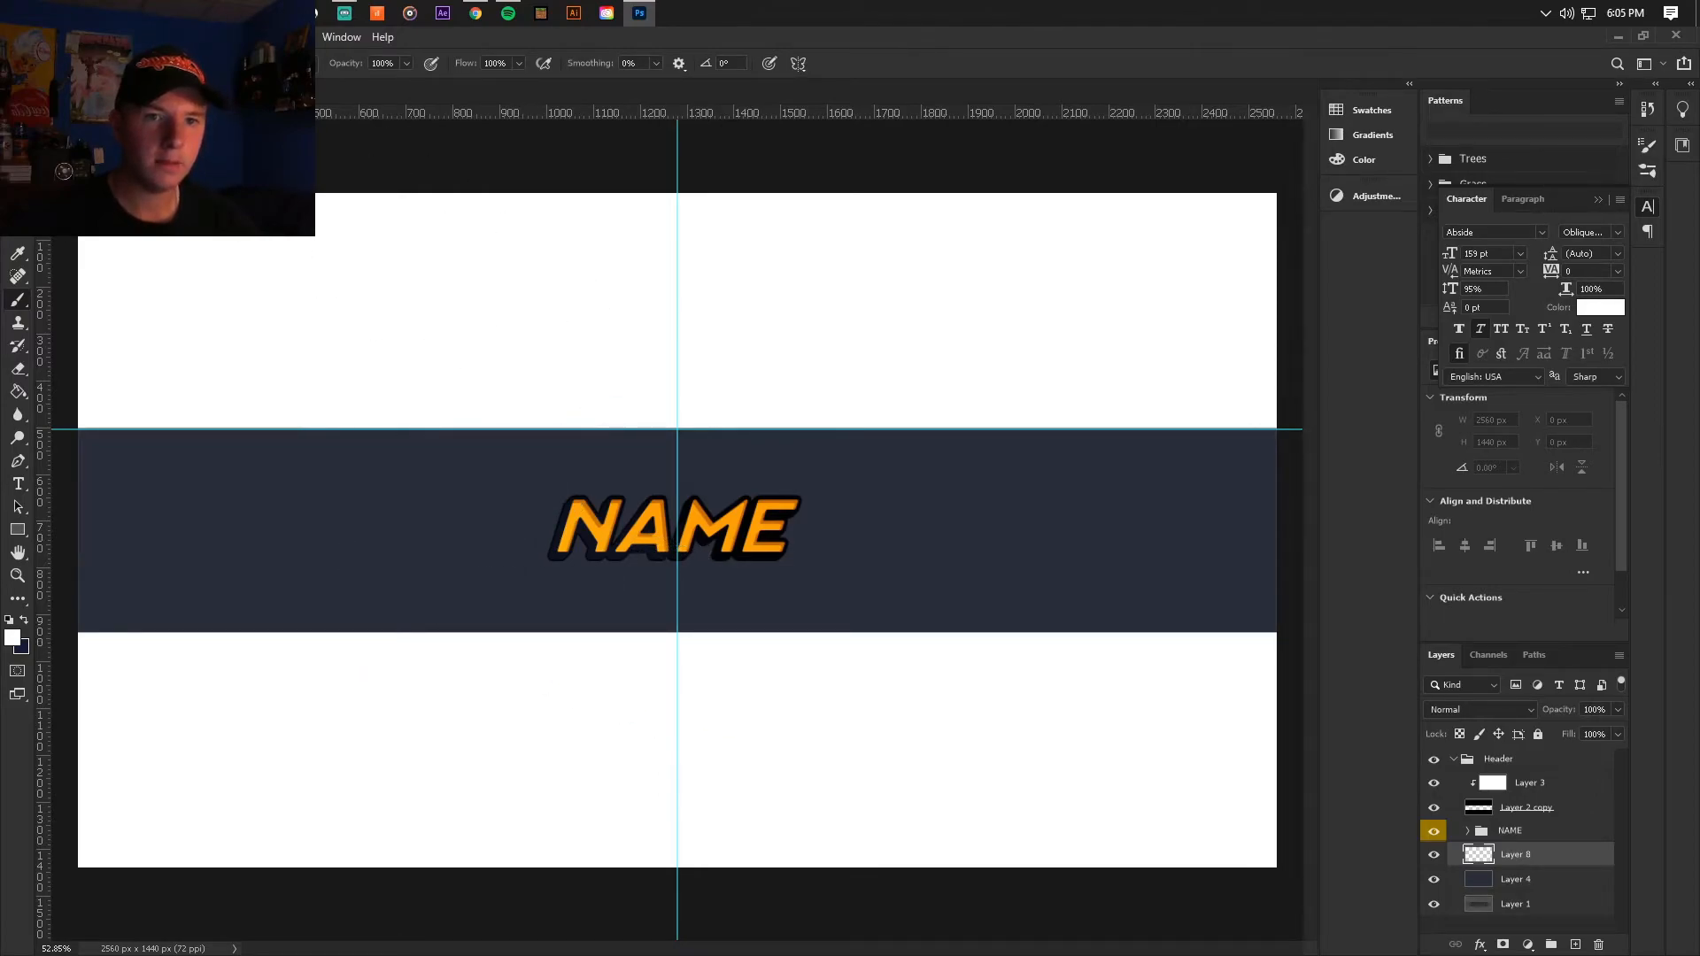
Step: Paint large soft white glows below the NAME text and at the banner's upper right, then set their layer to Overlay
left_click(78, 64)
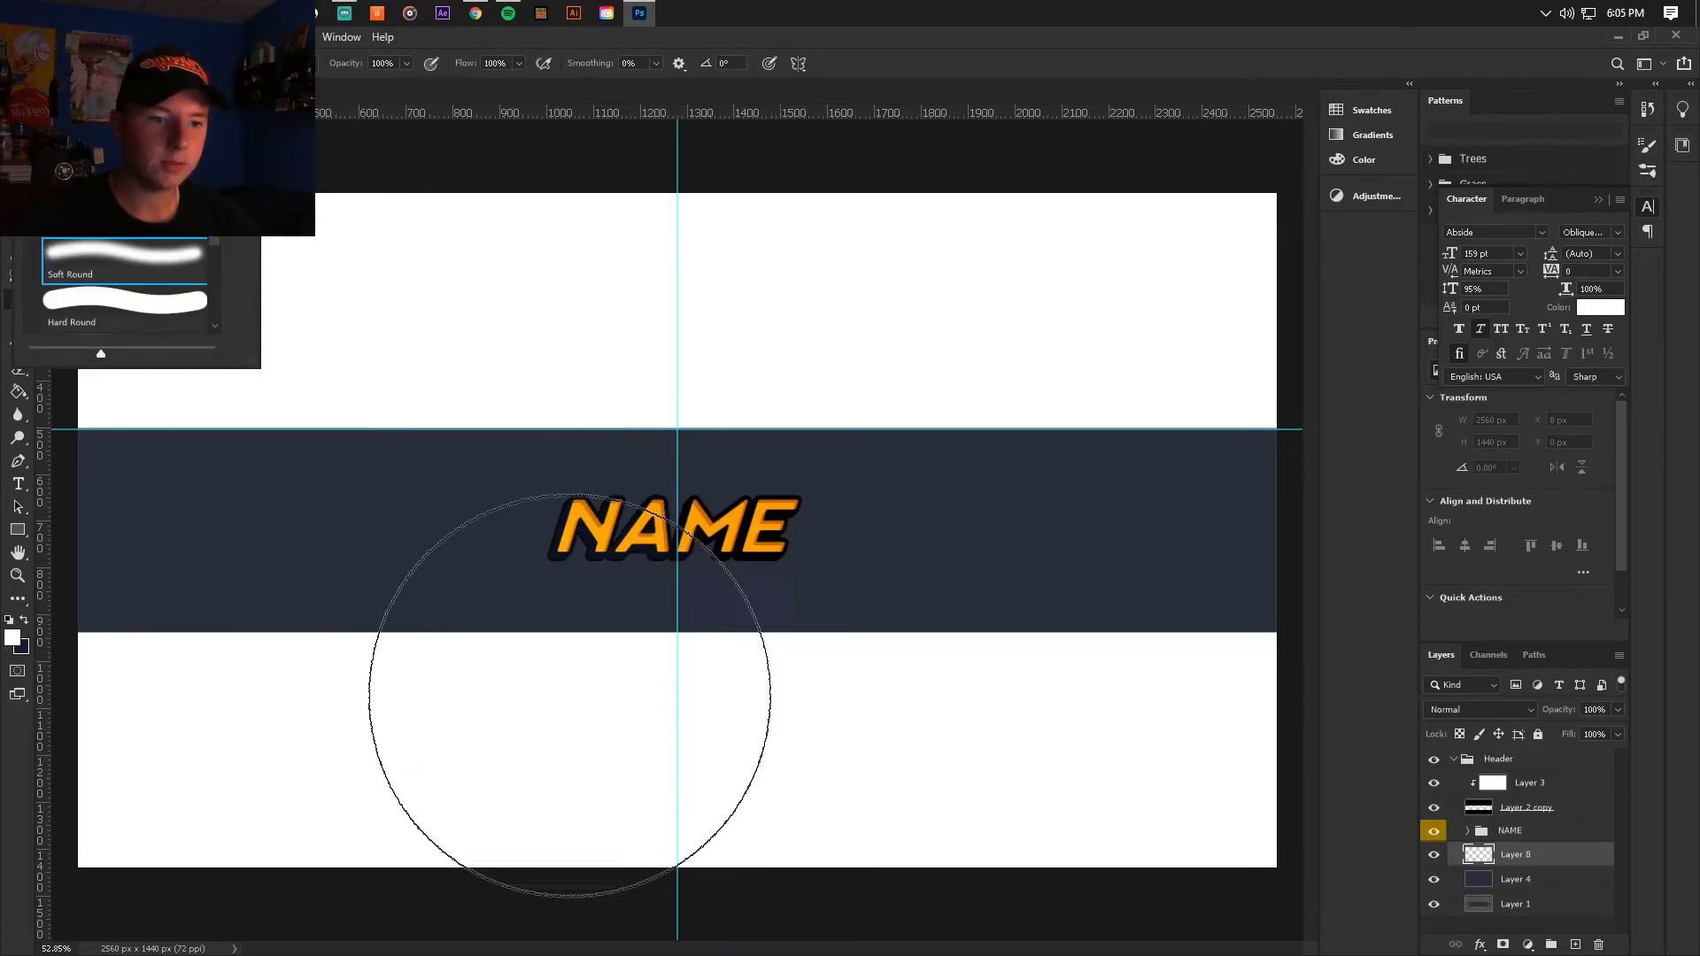
left_click(576, 741)
mouse_move(451, 851)
left_mouse_down()
mouse_move(322, 884)
mouse_move(782, 883)
mouse_move(649, 803)
left_mouse_up()
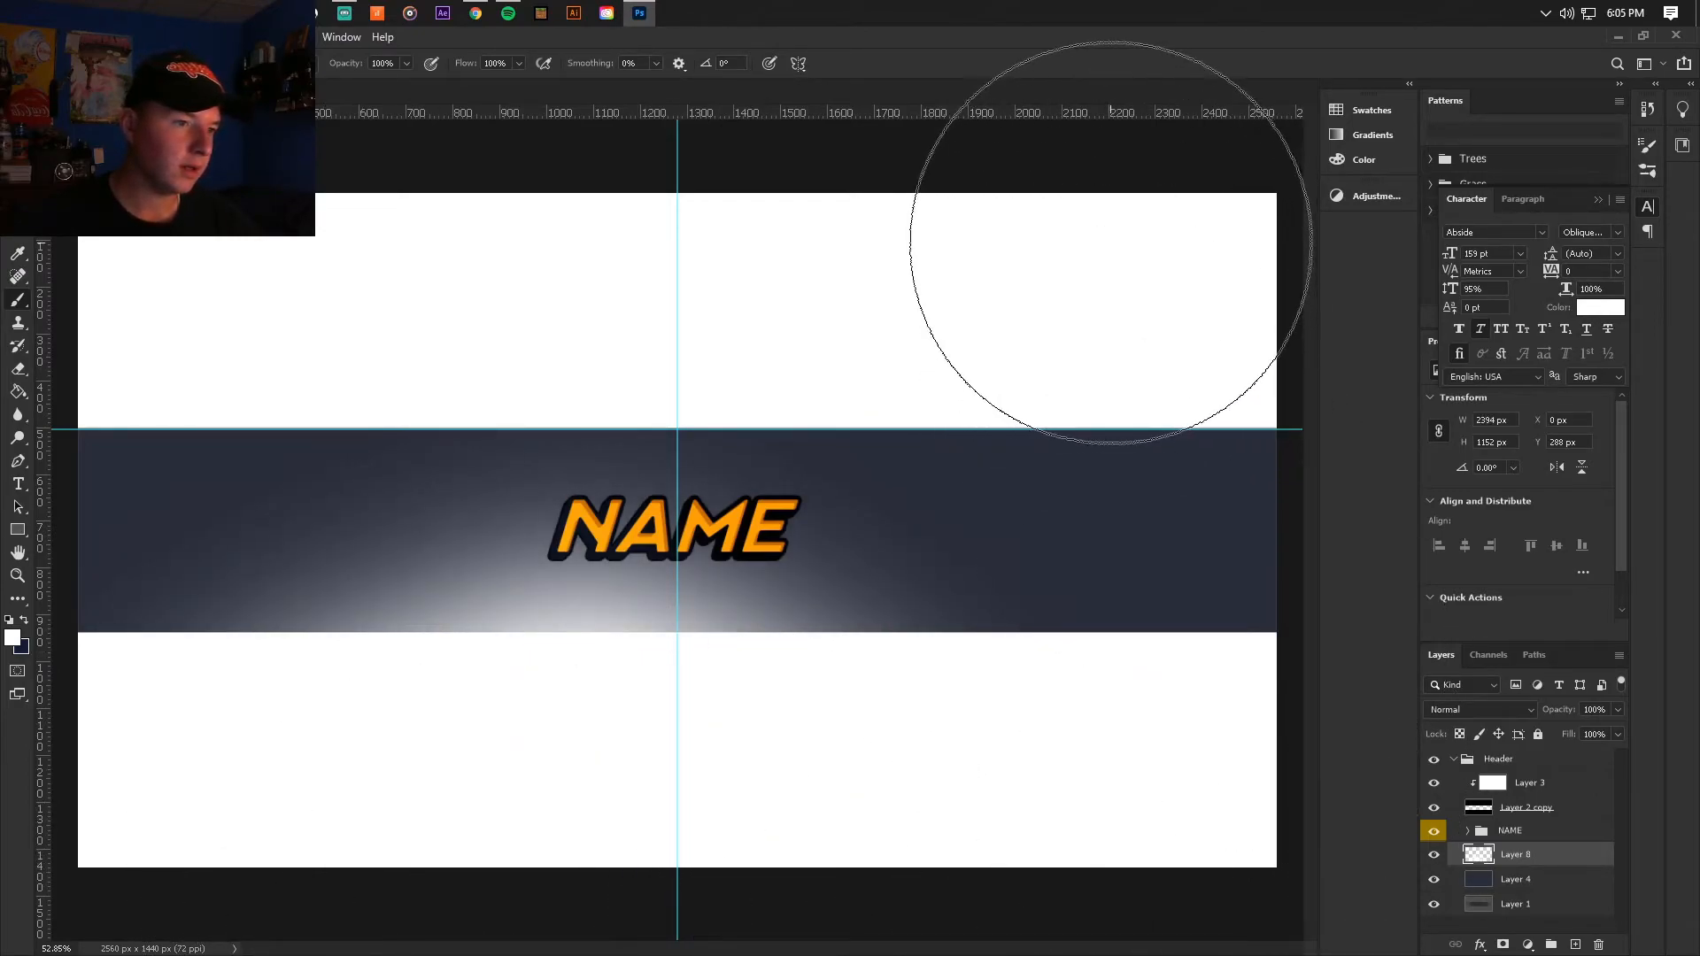
left_click(1111, 242)
left_click(1014, 232)
left_click(1456, 709)
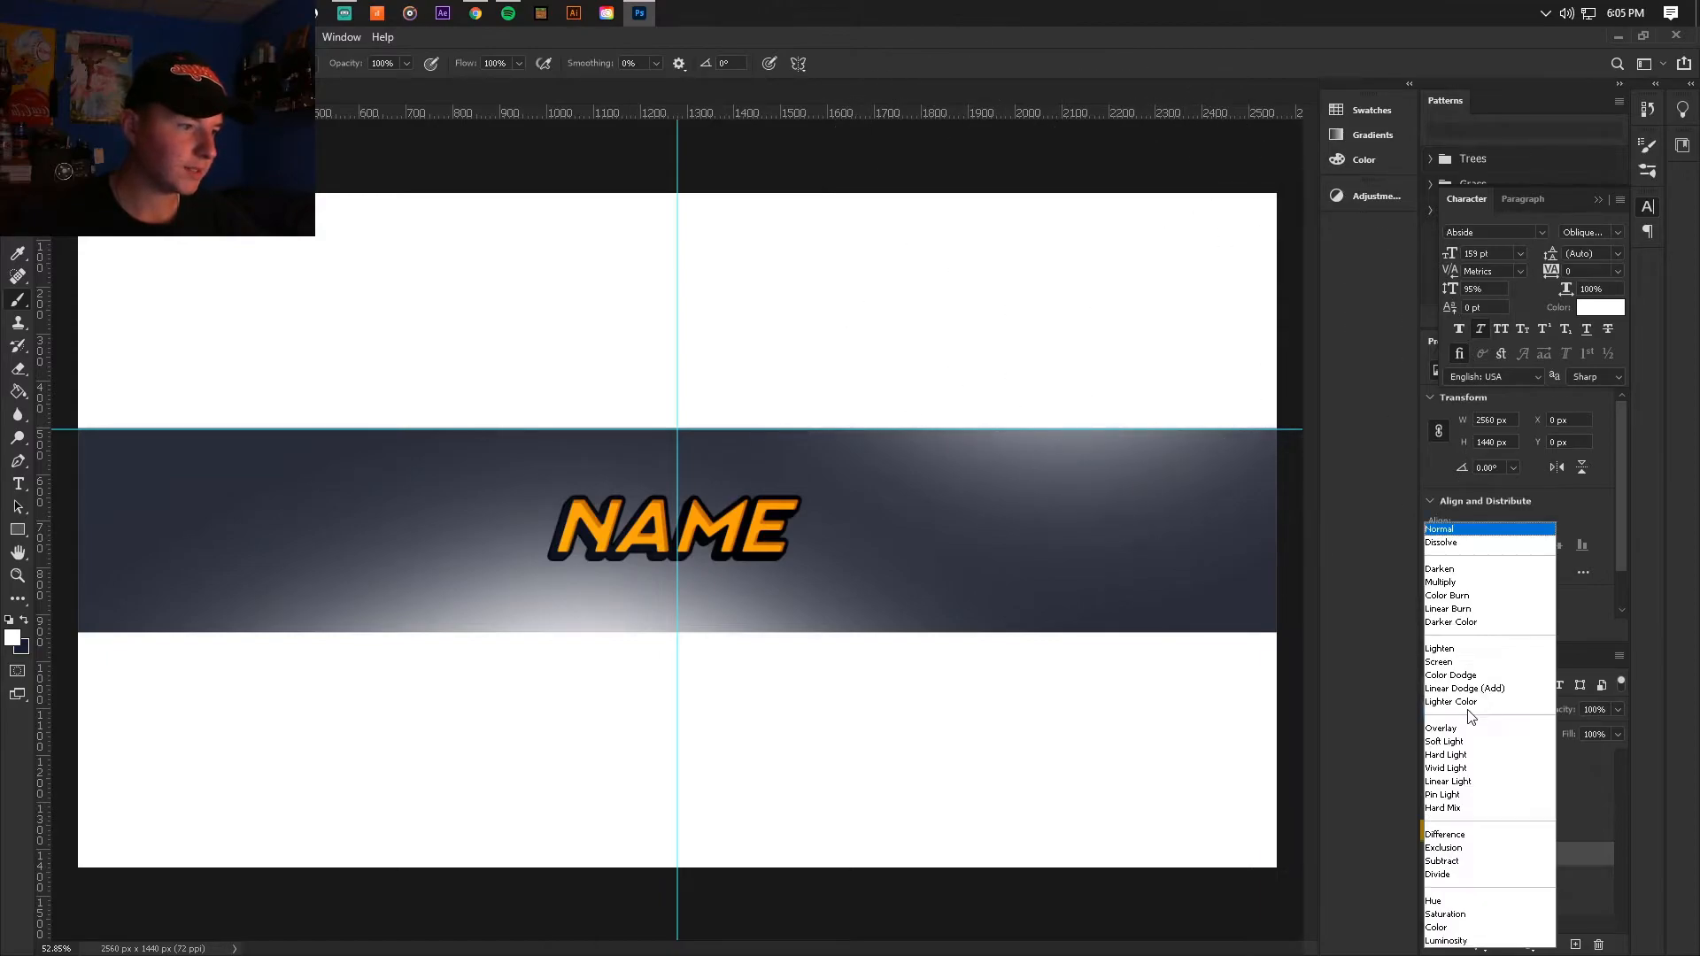
left_click(1443, 721)
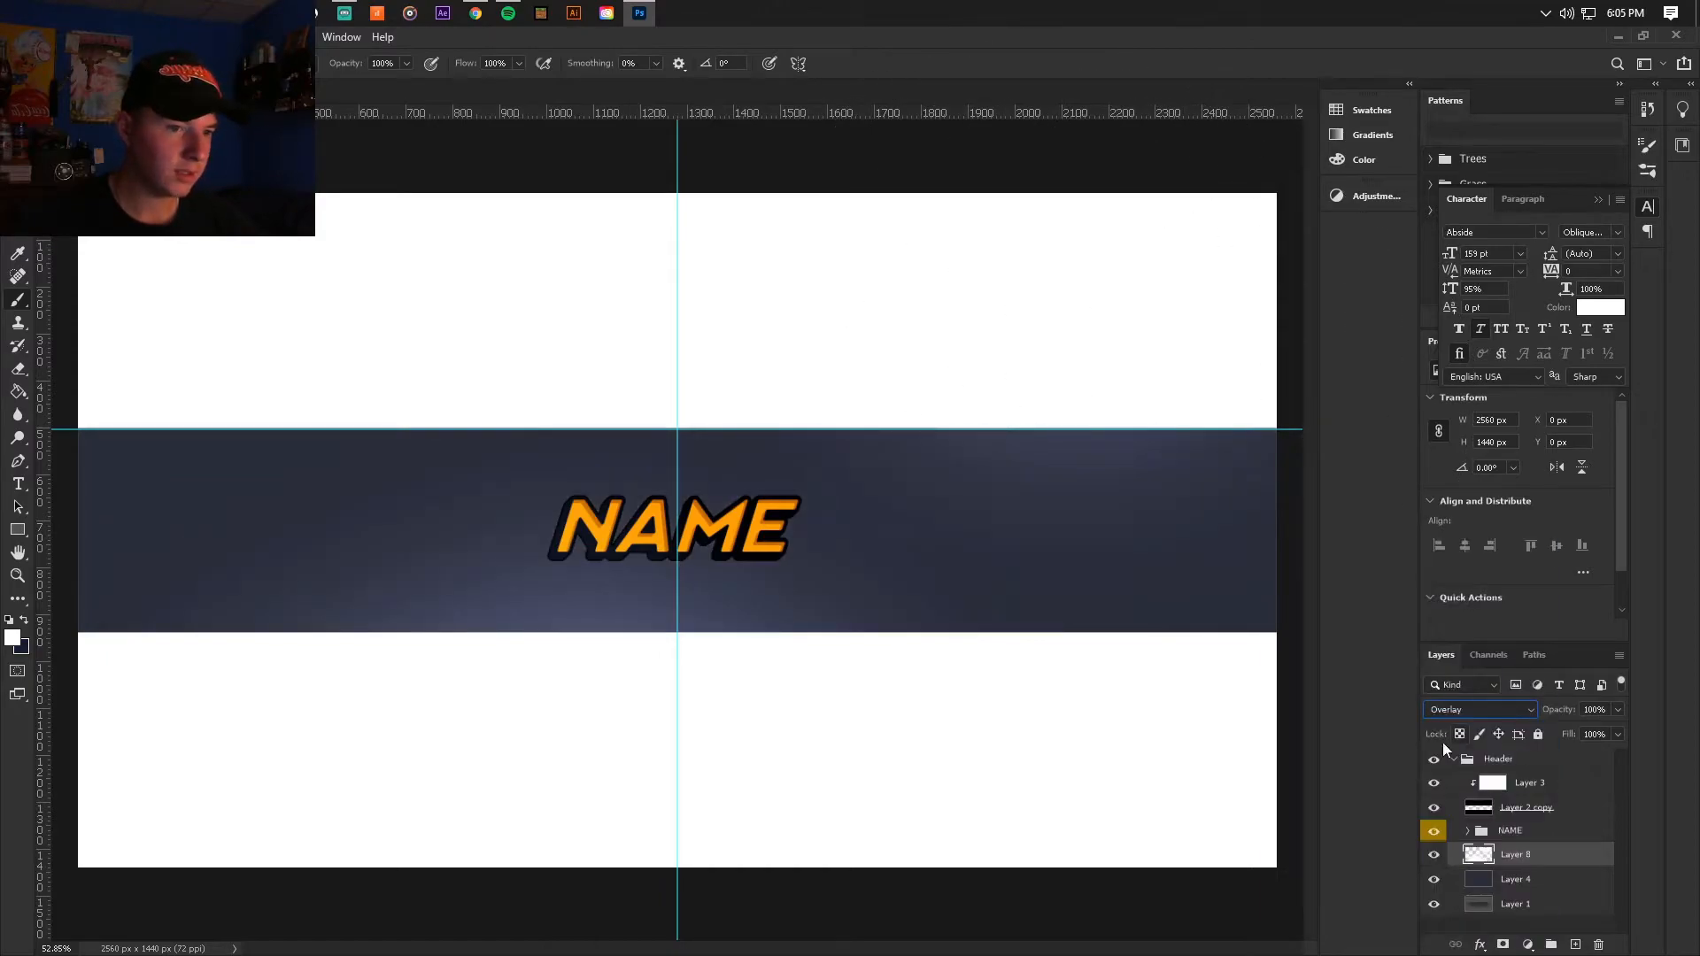
Step: Add another new layer directly above Layer 4 and clear the guides from the canvas
left_click(1521, 881)
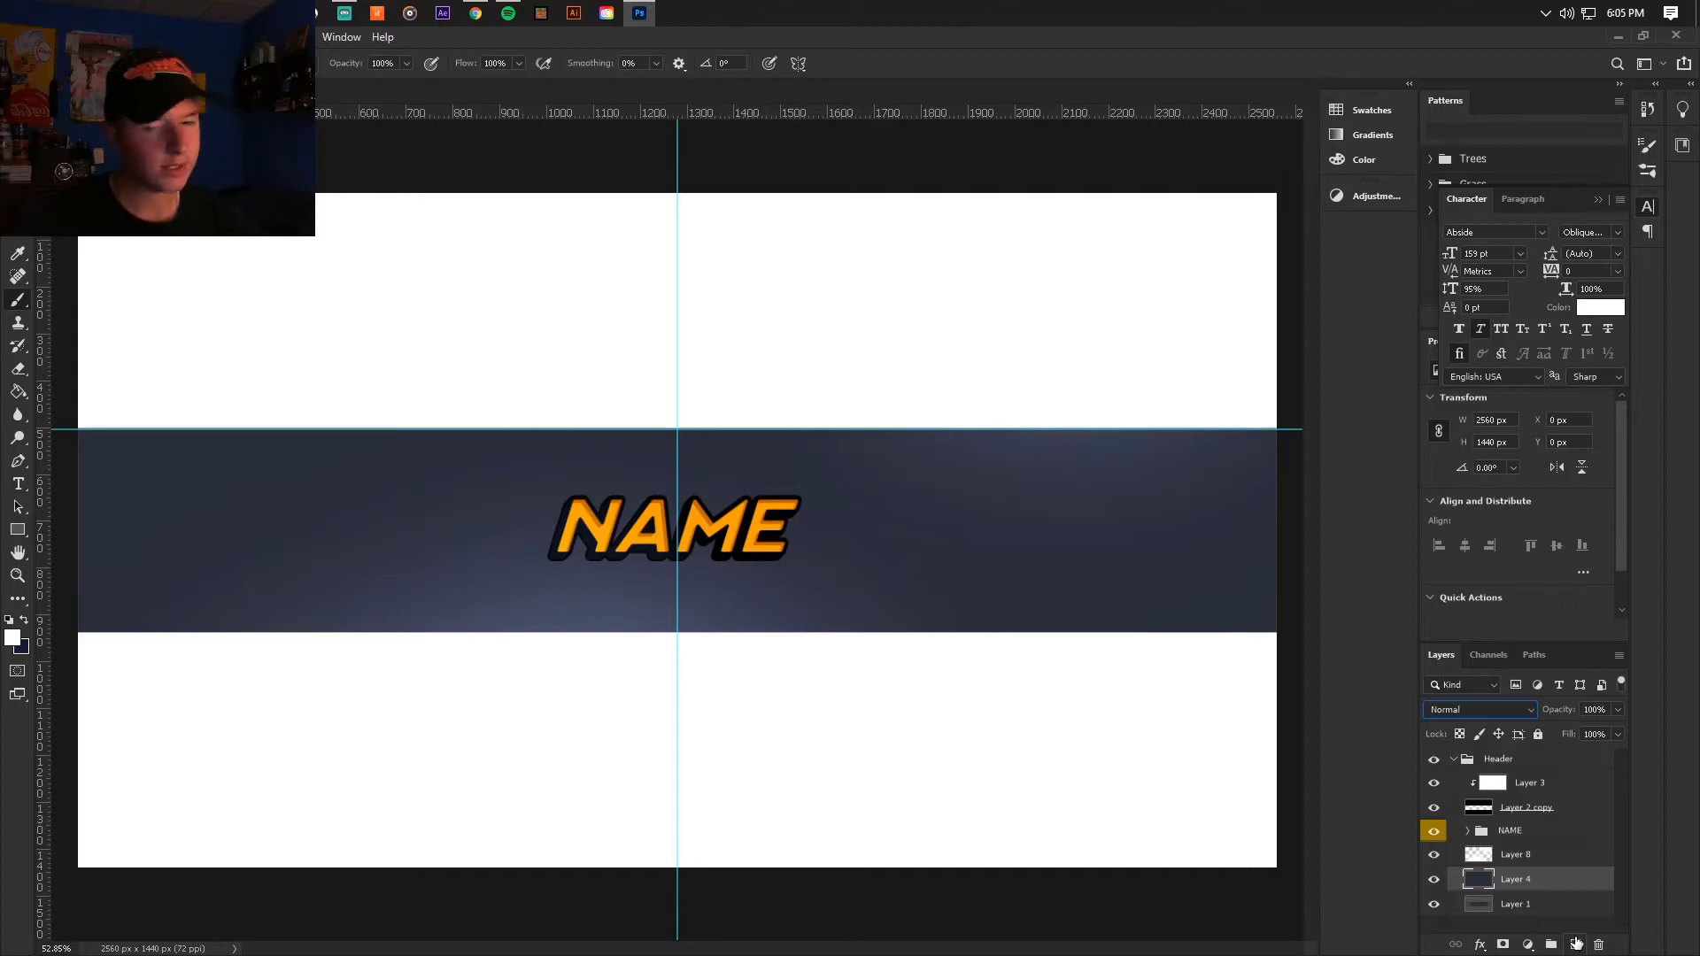
left_click(1575, 944)
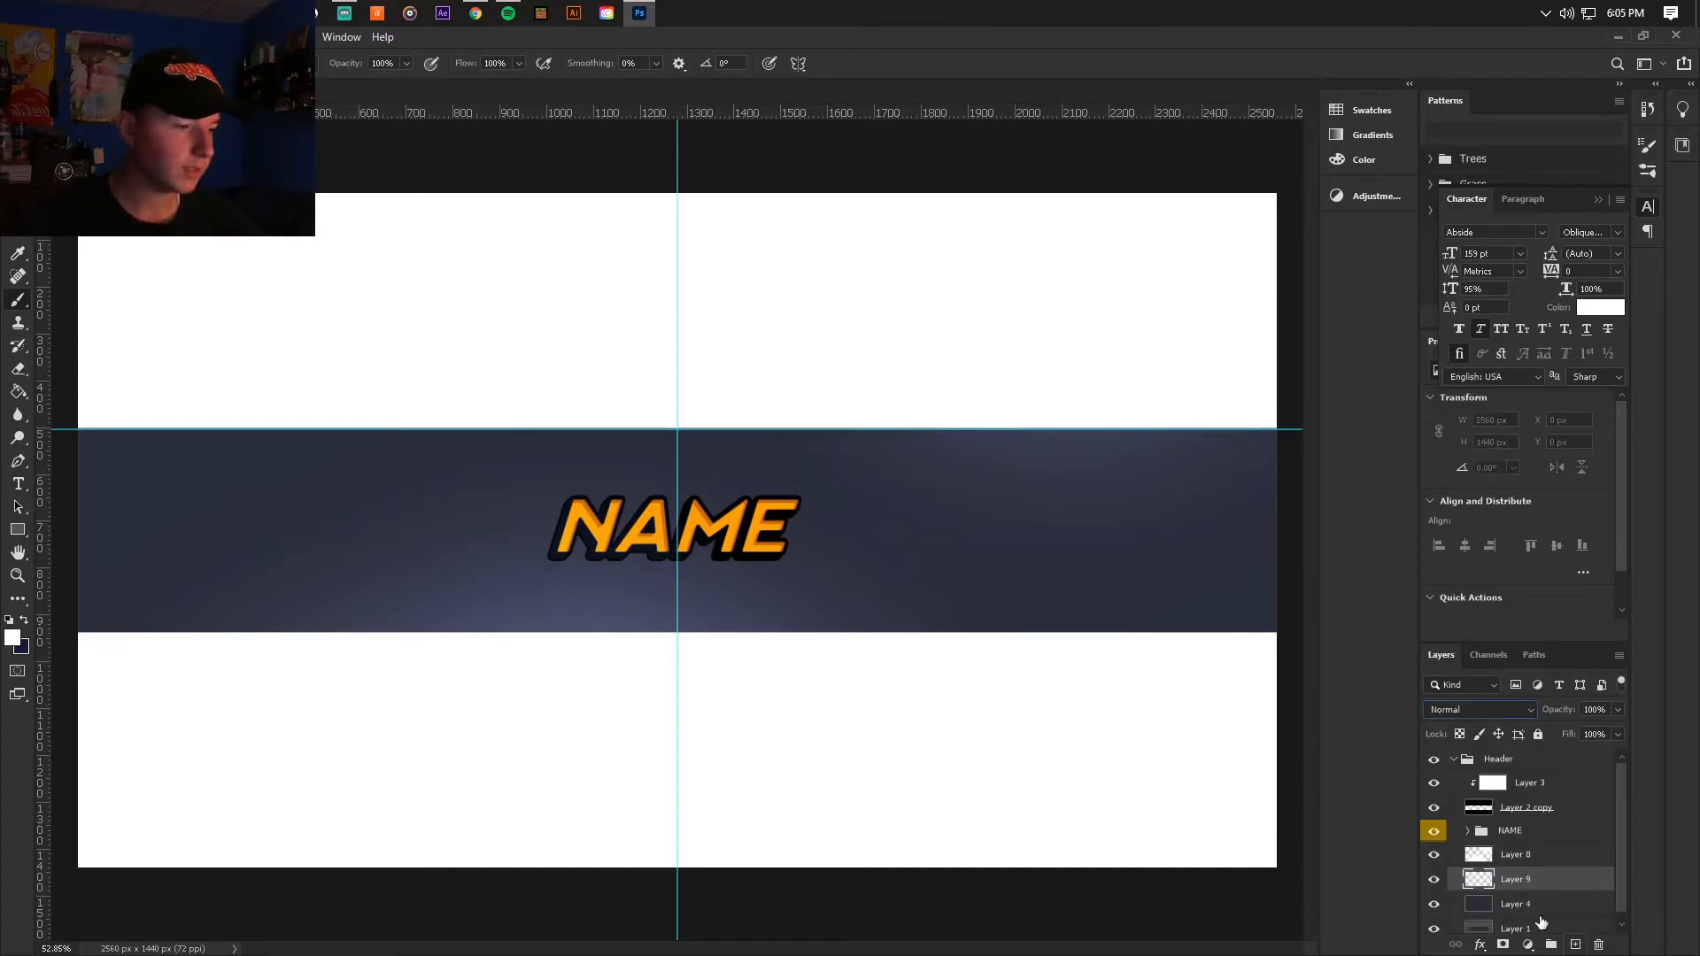
key("ctrl+minus")
key("ctrl+minus")
key("ctrl+plus")
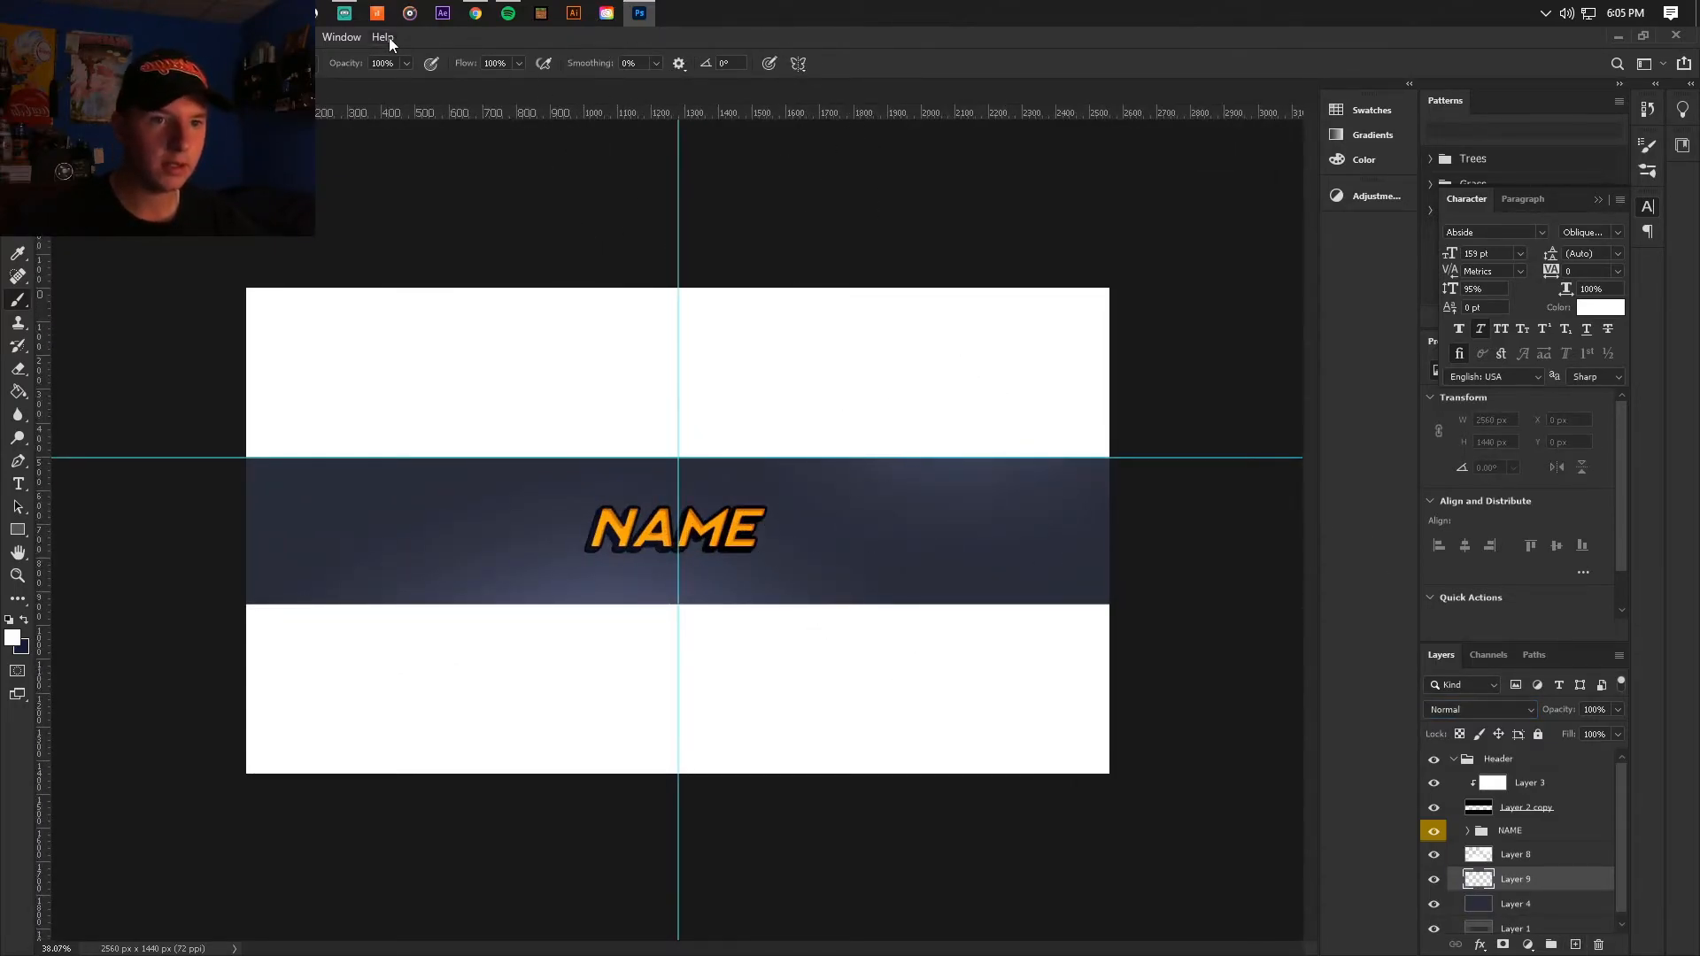
left_click(297, 36)
left_click(325, 379)
scroll(677, 532, "up", 1)
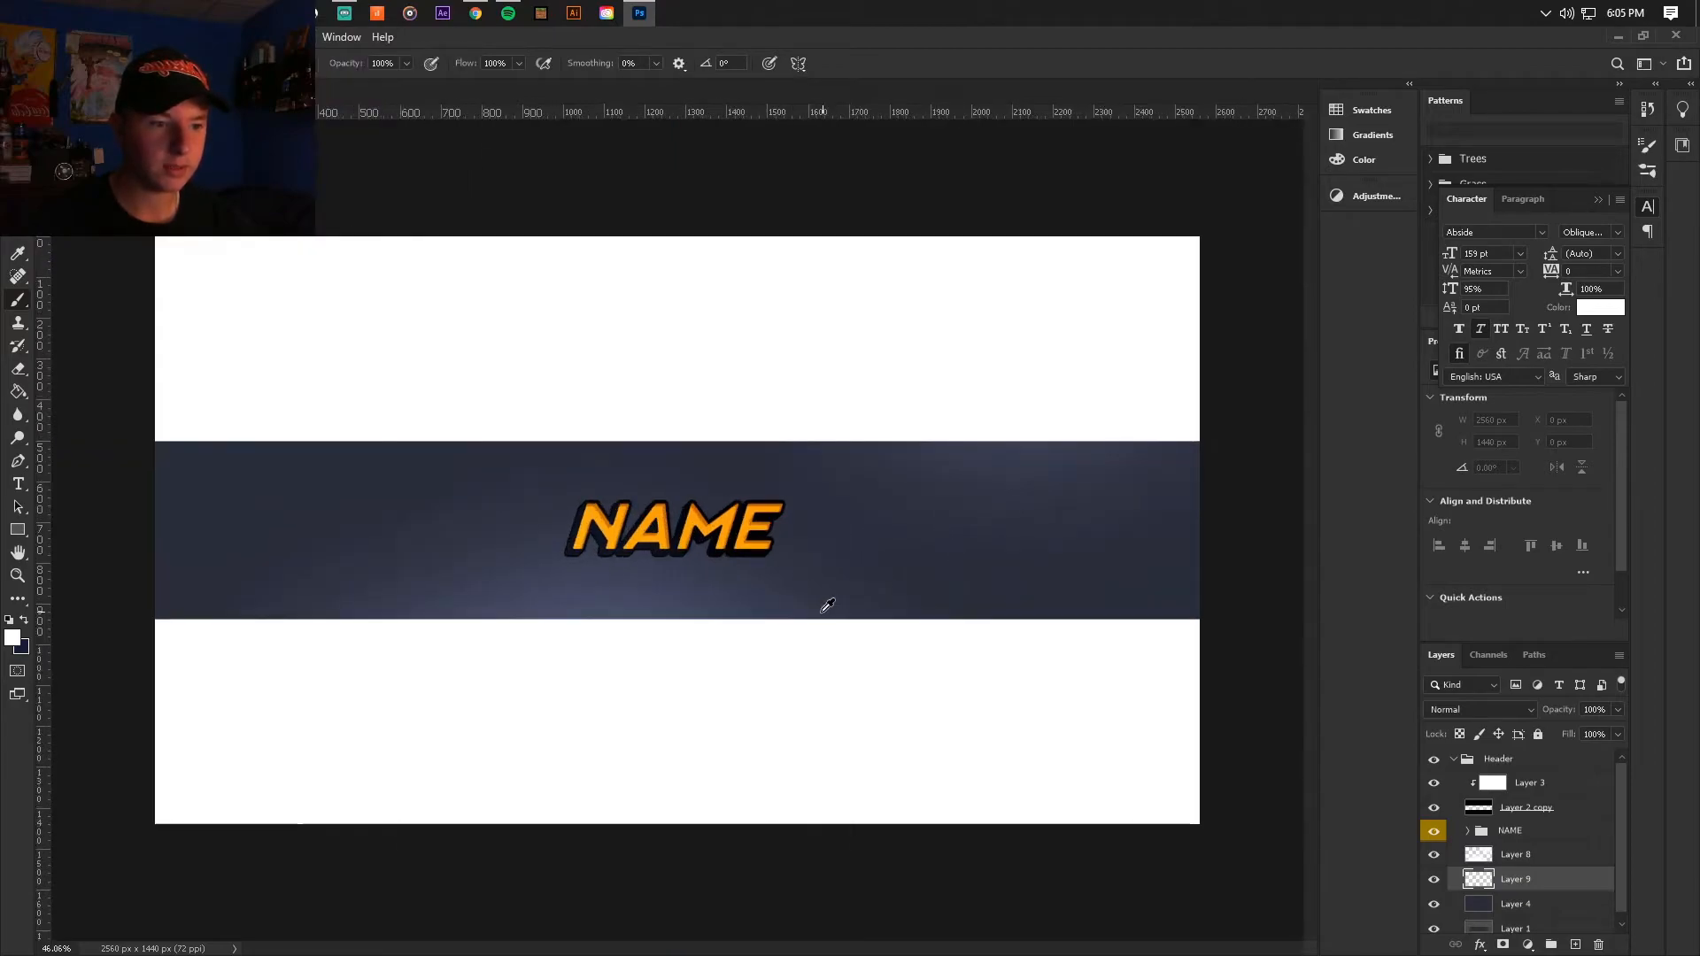
Step: Swap the foreground to dark navy and paint soft shading over the left part of the banner on Layer 9
left_click(24, 620)
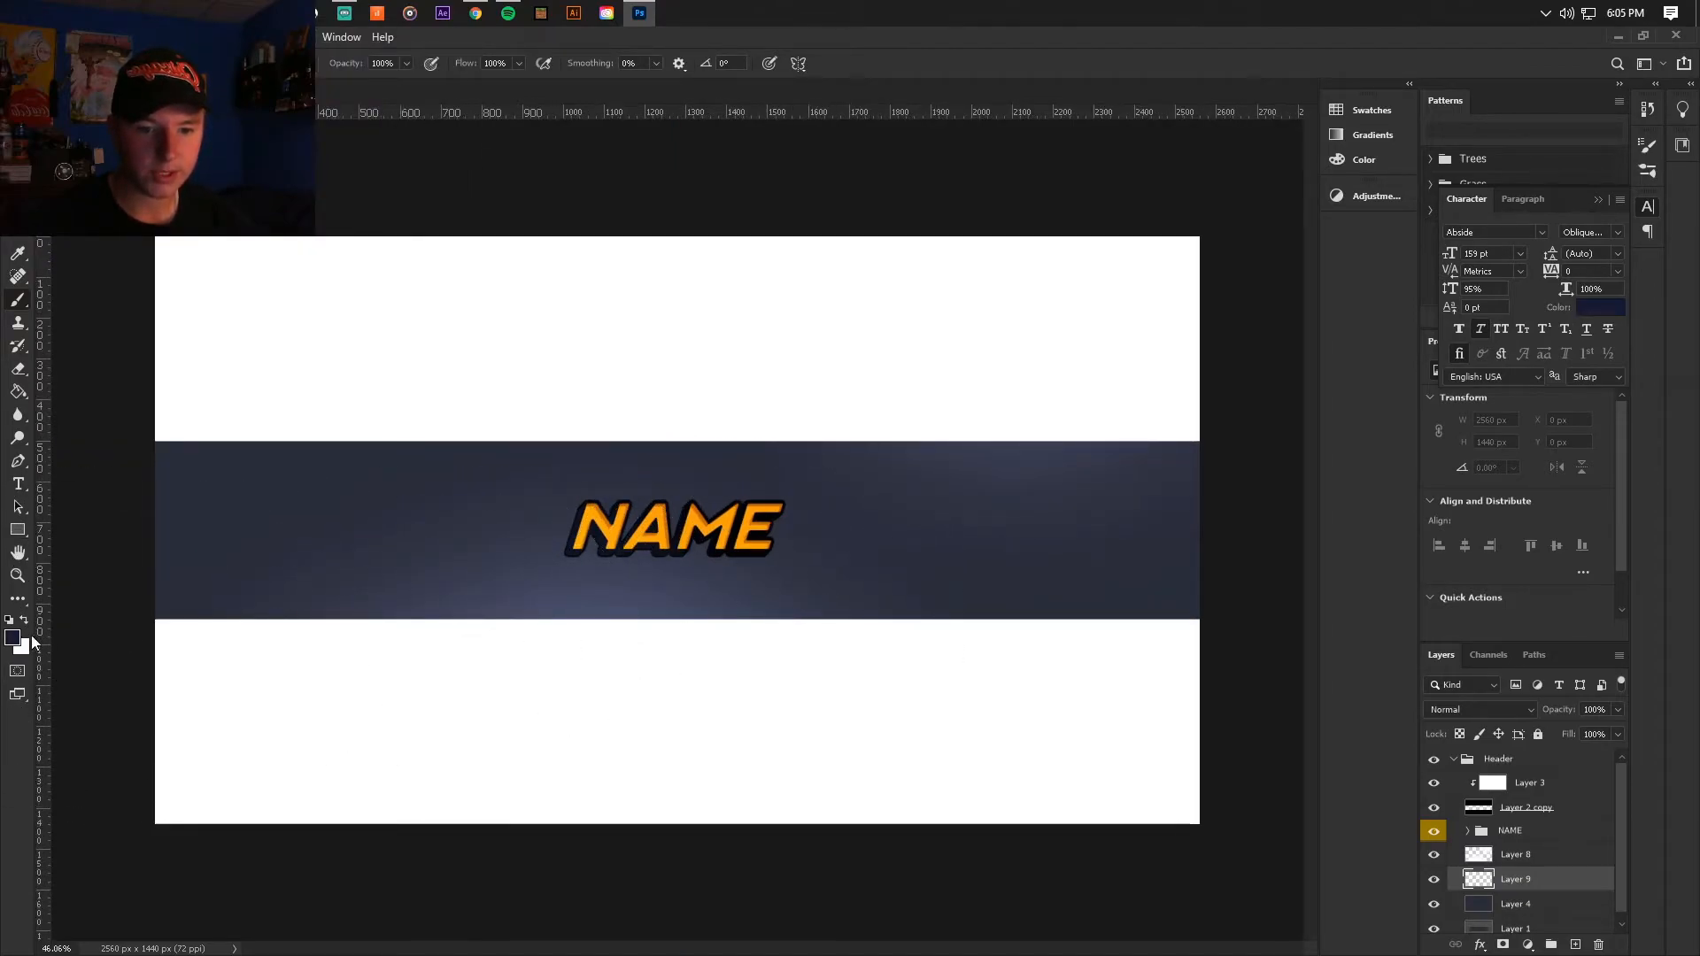
scroll(626, 634, "down", 3)
mouse_move(495, 470)
left_mouse_down()
mouse_move(342, 463)
mouse_move(342, 588)
mouse_move(501, 410)
mouse_move(635, 394)
mouse_move(815, 614)
left_mouse_up()
scroll(695, 534, "up", 7)
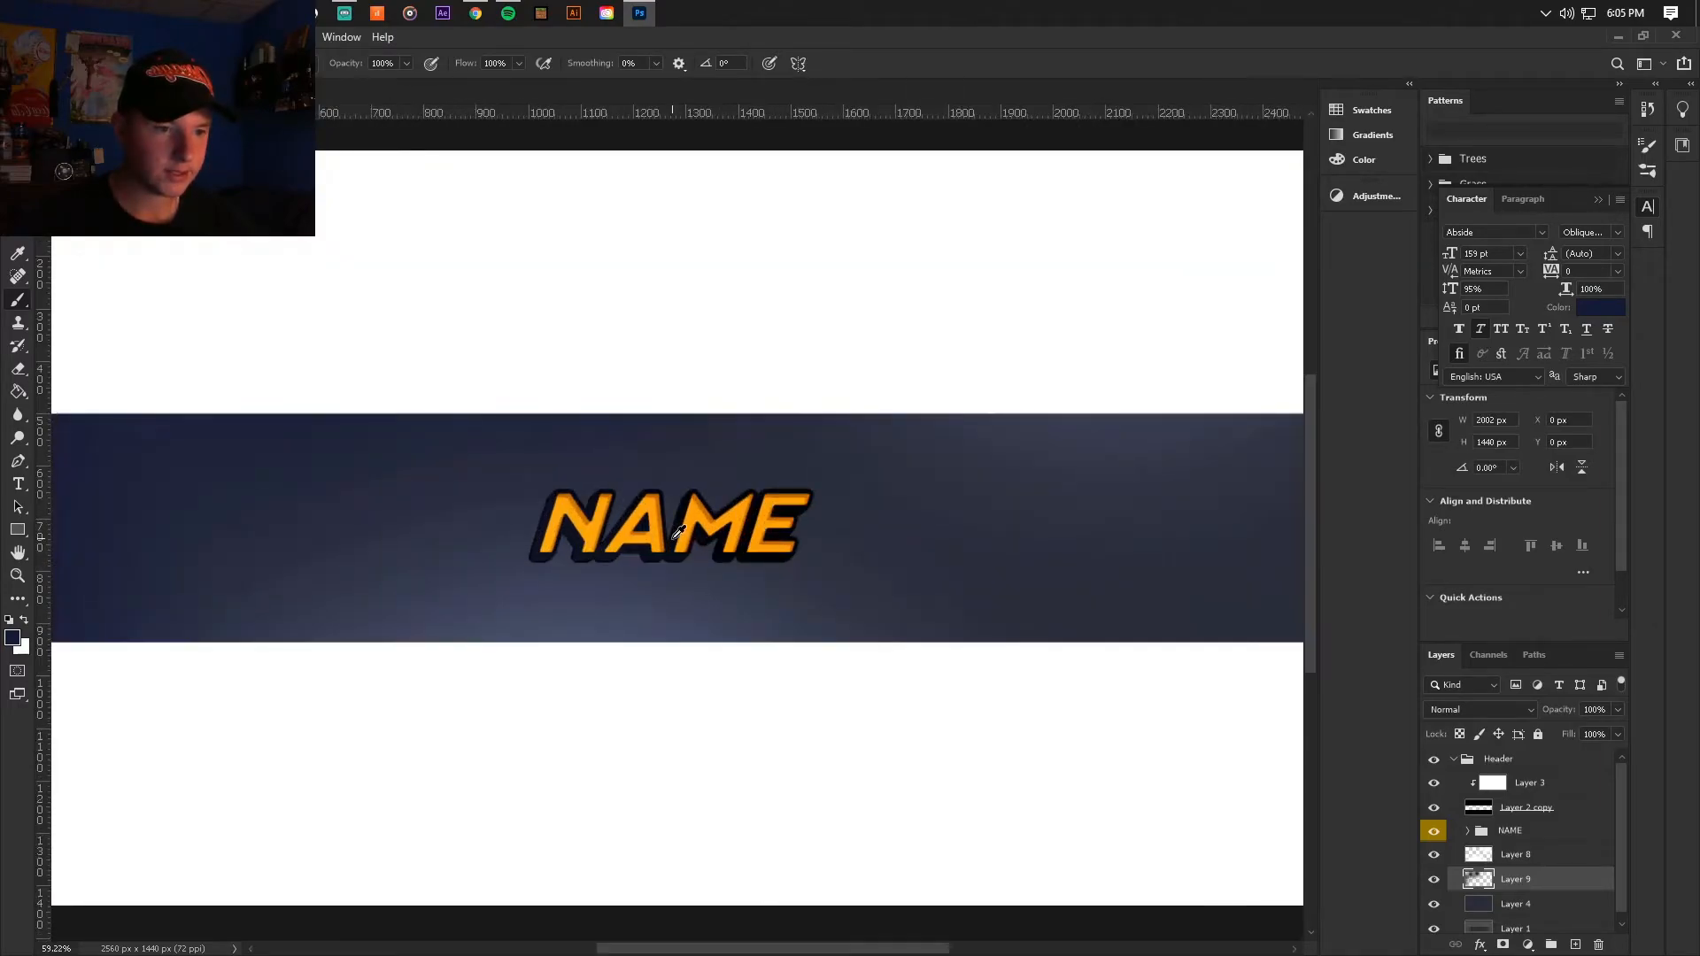
Step: Sample the darker navy from the lettering's extrusion and brush soft shading around the banner's outer edges
left_click(574, 556, "alt")
scroll(573, 556, "down", 6)
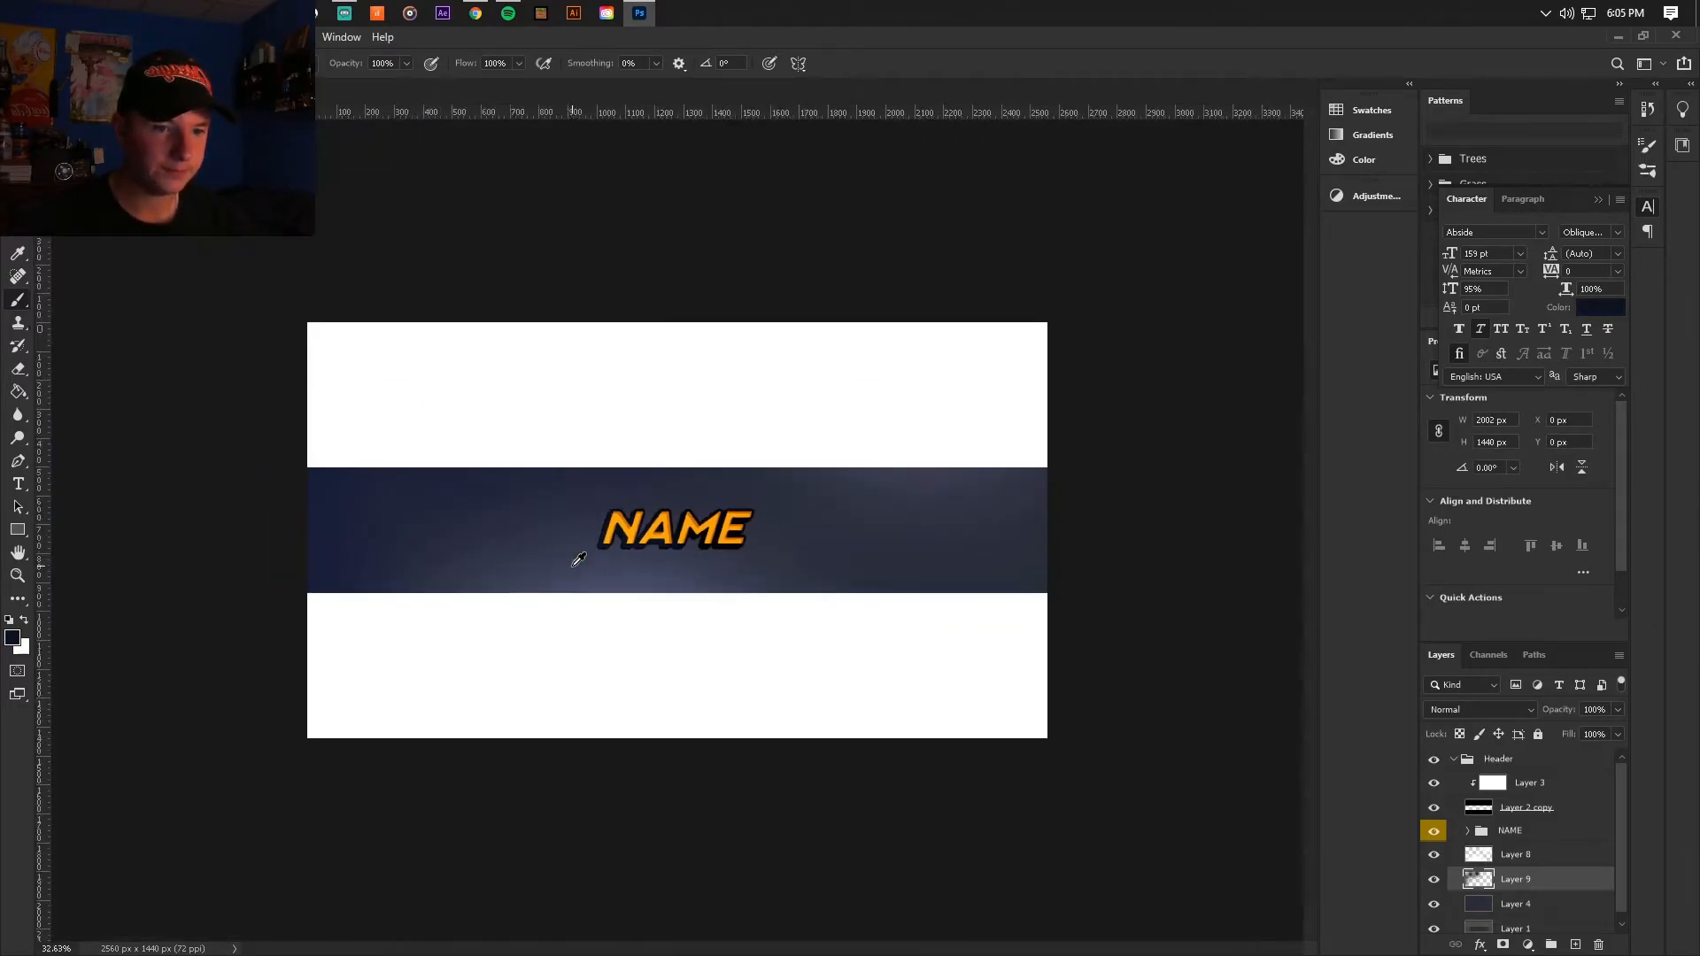
mouse_move(304, 571)
left_mouse_down()
mouse_move(656, 342)
mouse_move(584, 372)
mouse_move(949, 702)
mouse_move(1108, 606)
mouse_move(967, 683)
mouse_move(808, 682)
mouse_move(772, 728)
left_mouse_up()
scroll(858, 661, "up", 3)
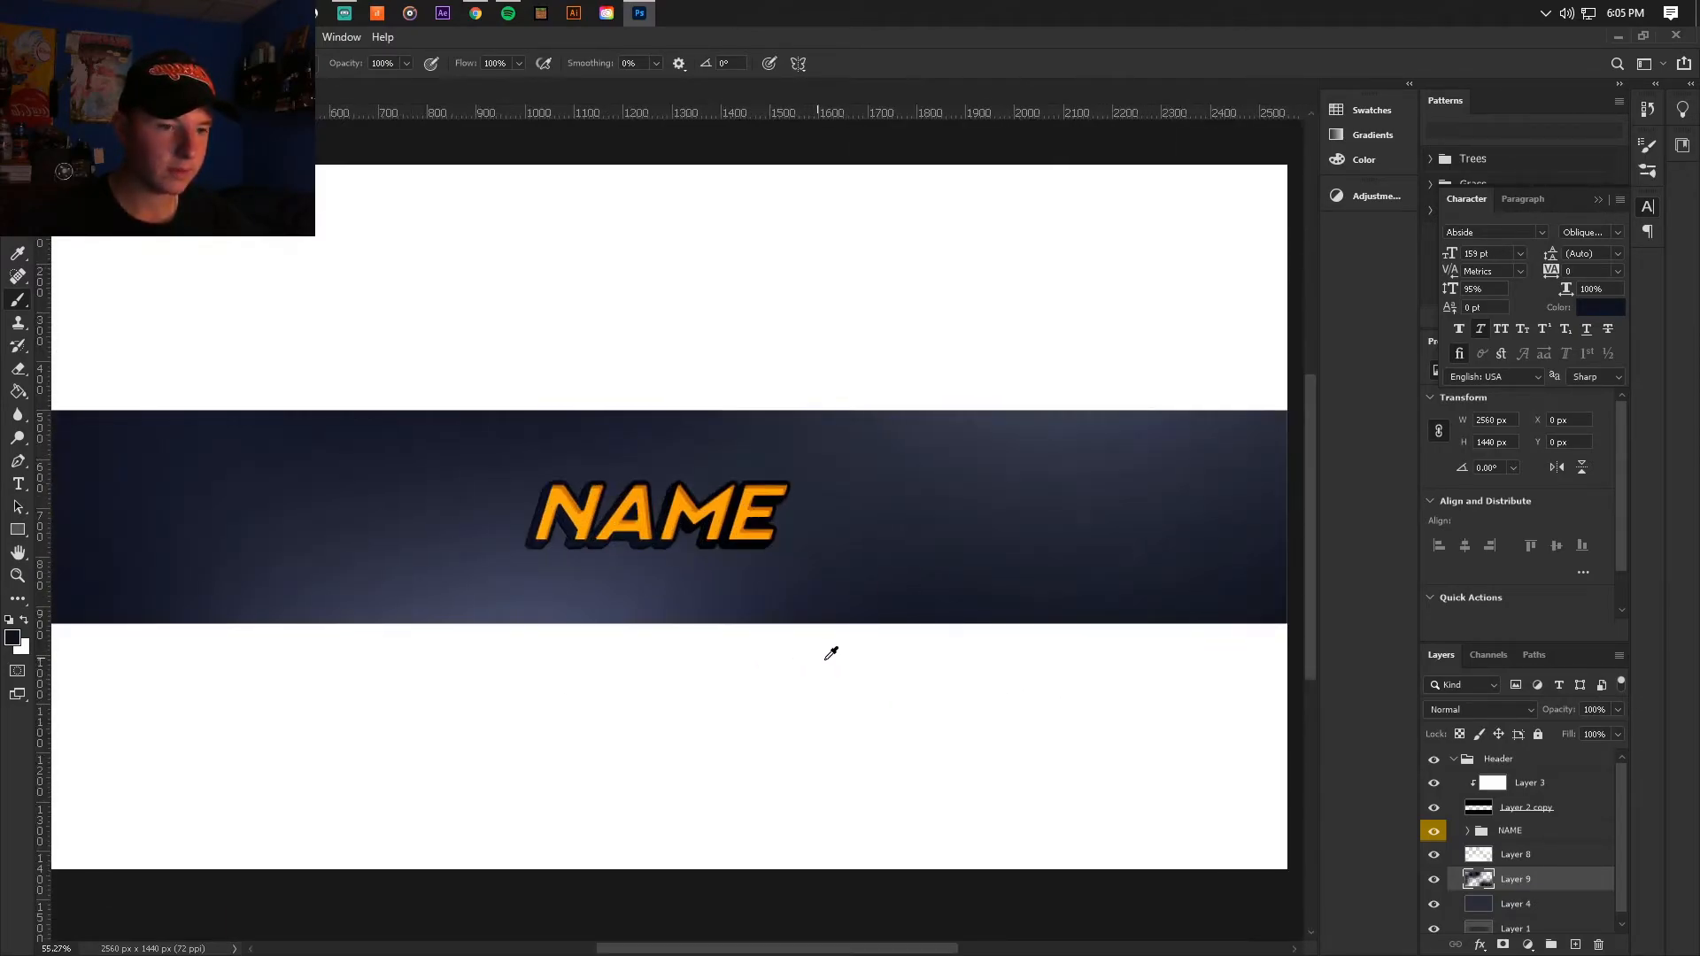
scroll(820, 653, "down", 2)
Step: Set the dark shading on Layer 9 to Soft Light at 67% opacity
left_click(1456, 709)
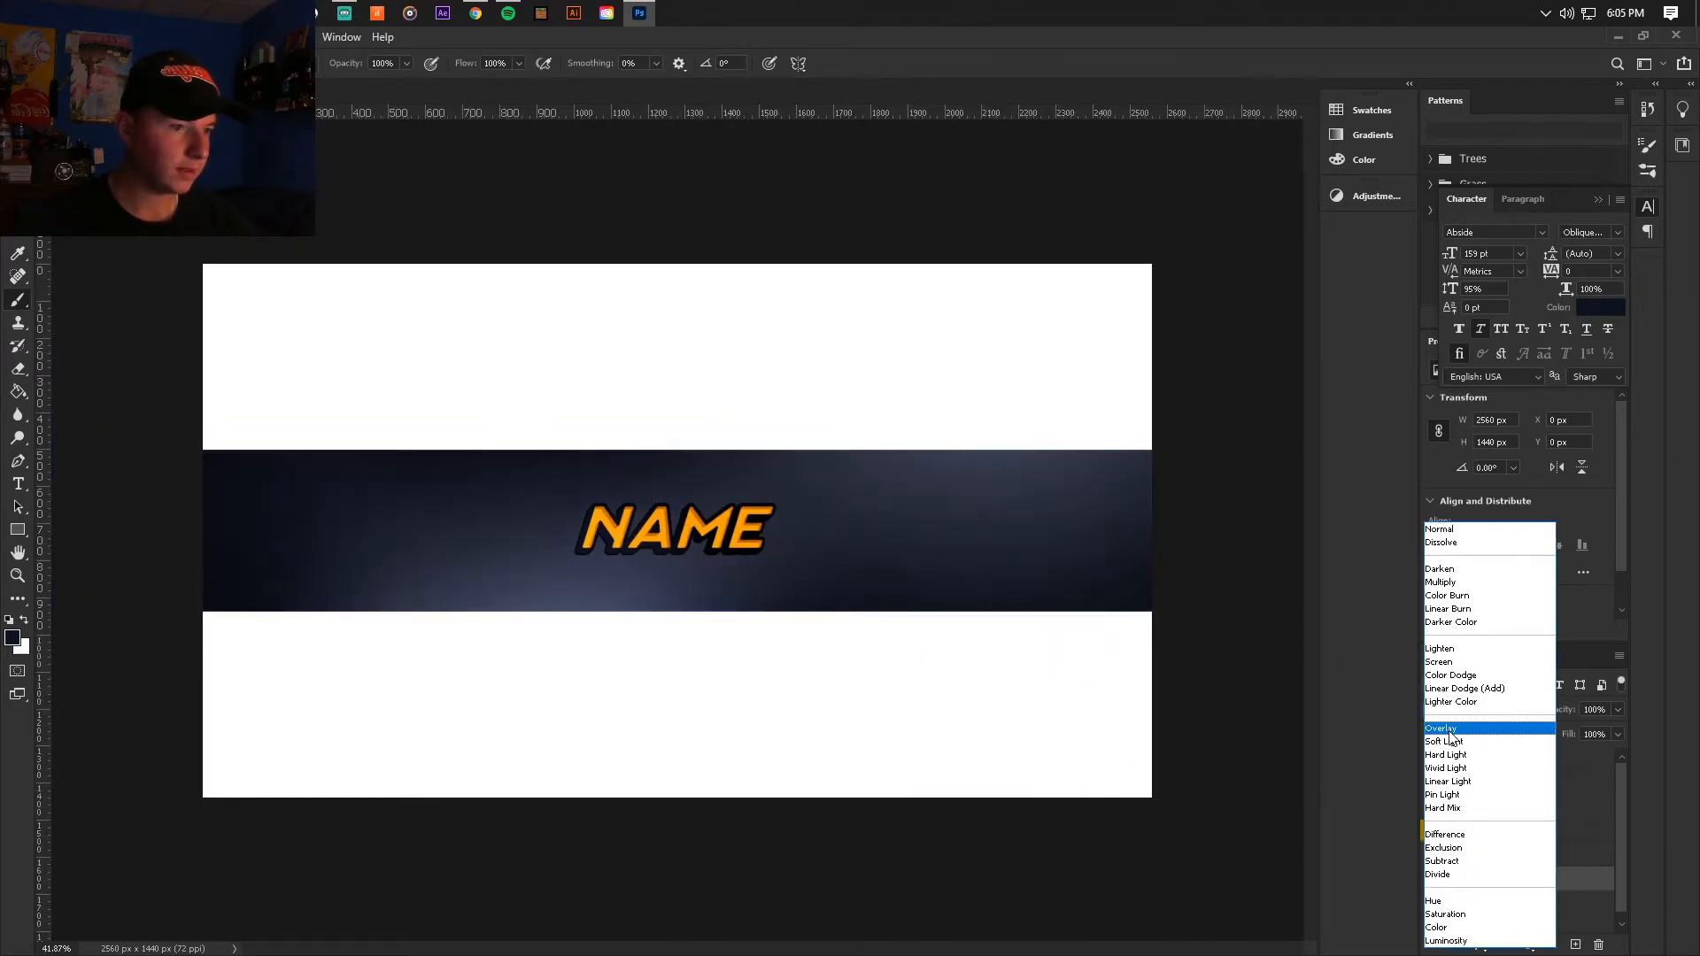
left_click(1447, 740)
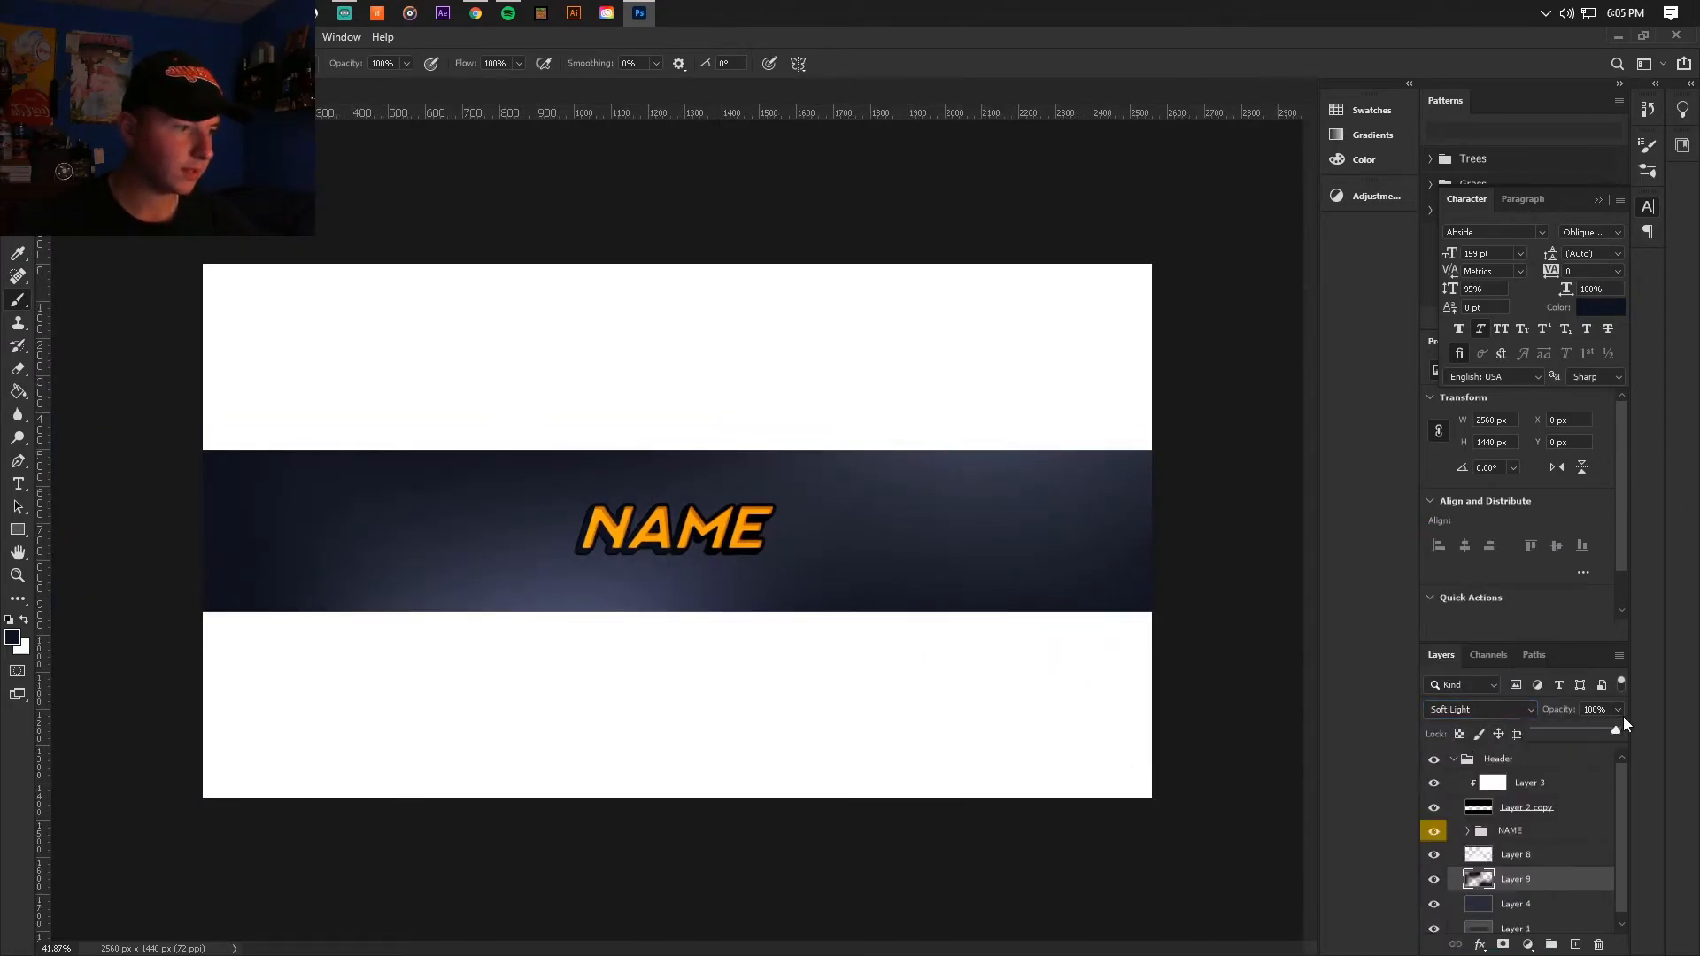
left_click_drag(1604, 731, 1591, 732)
left_click(1541, 880)
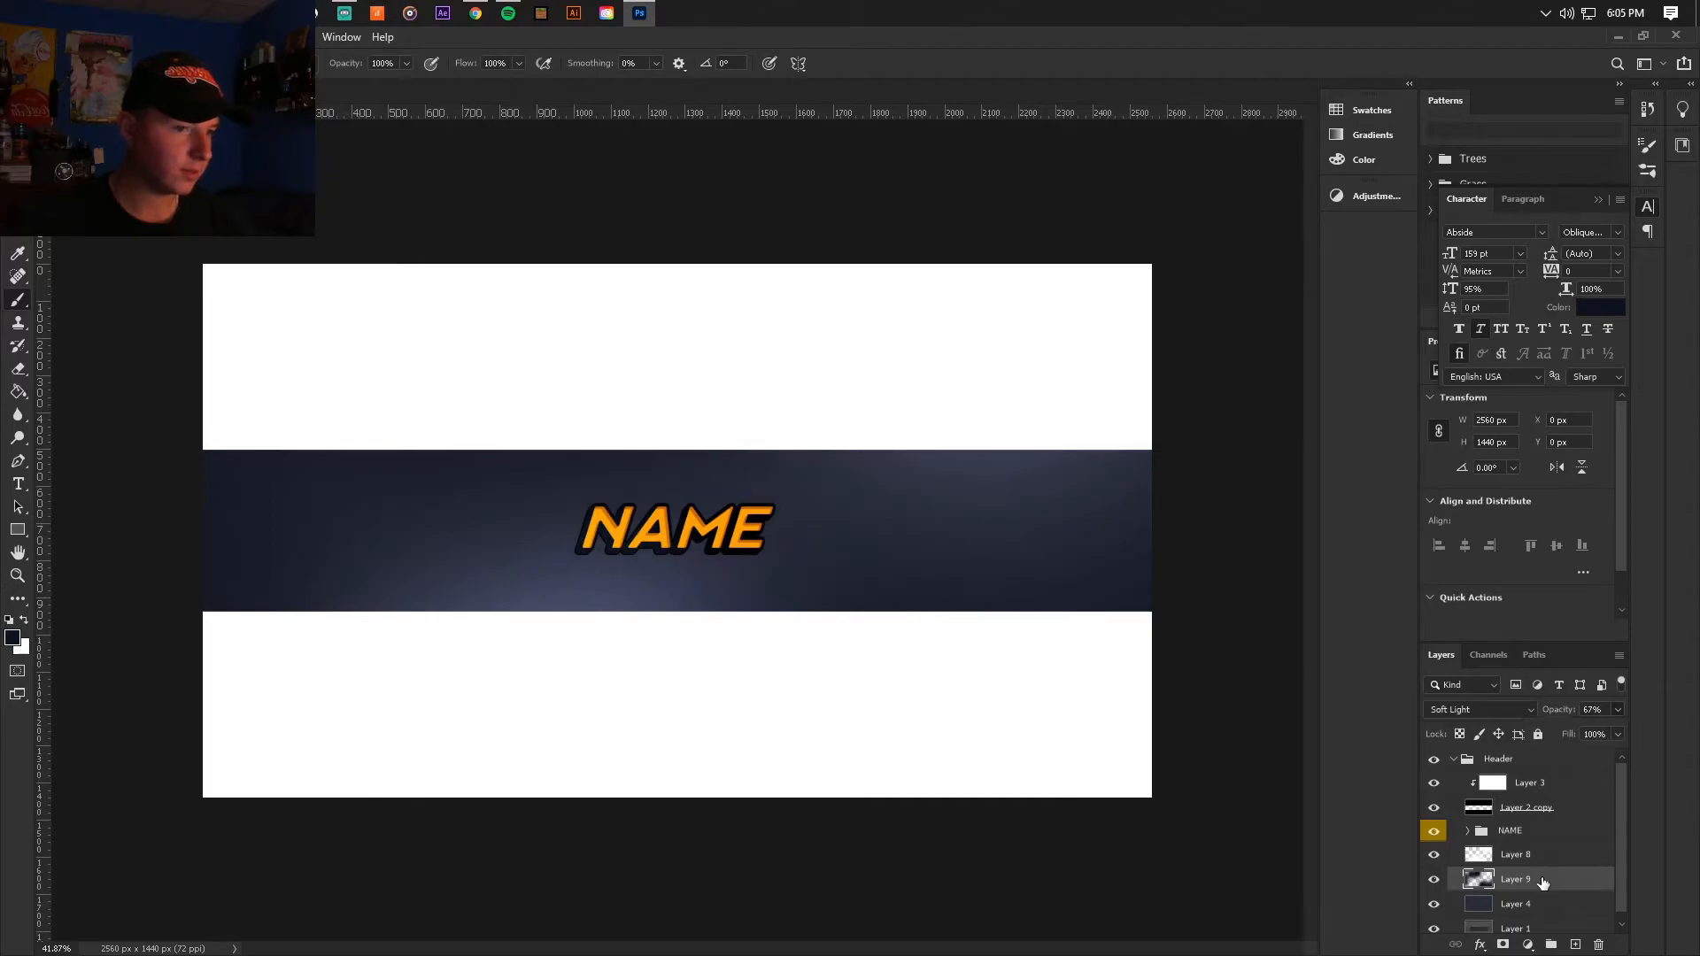
Step: Duplicate the NAME group beneath the original and merge the copy into a single layer
scroll(702, 519, "up", 9)
left_click(18, 115)
left_click(1538, 837)
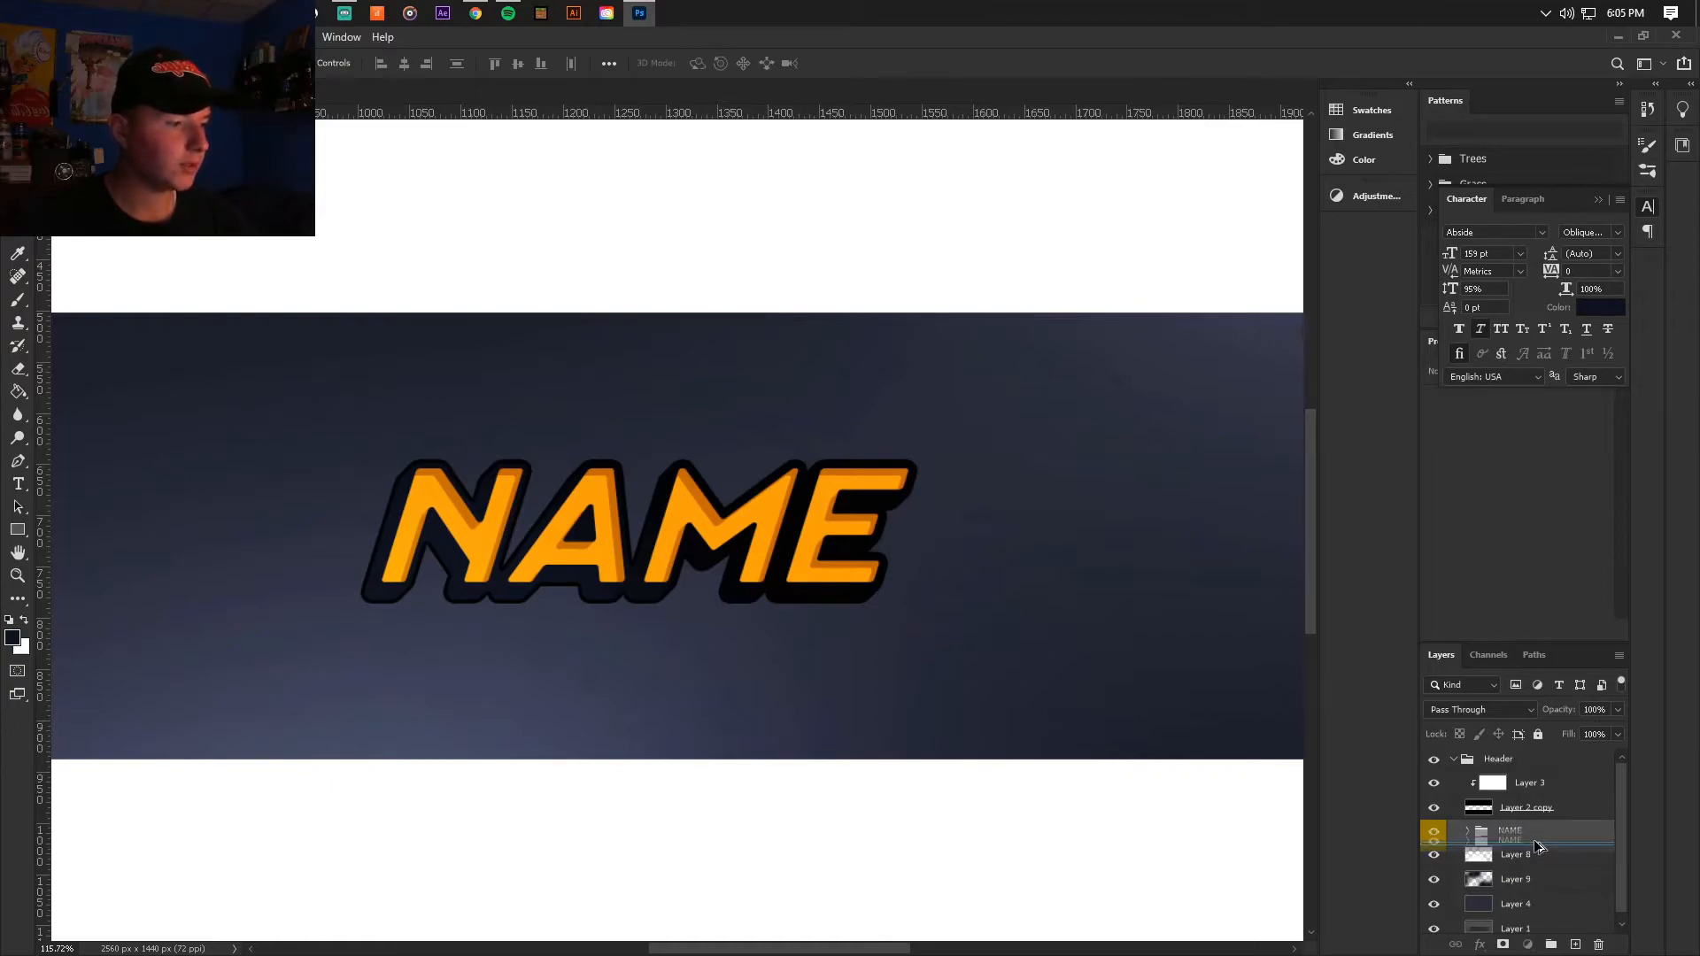
key("ctrl+j")
right_click(1540, 853)
left_click(1567, 706)
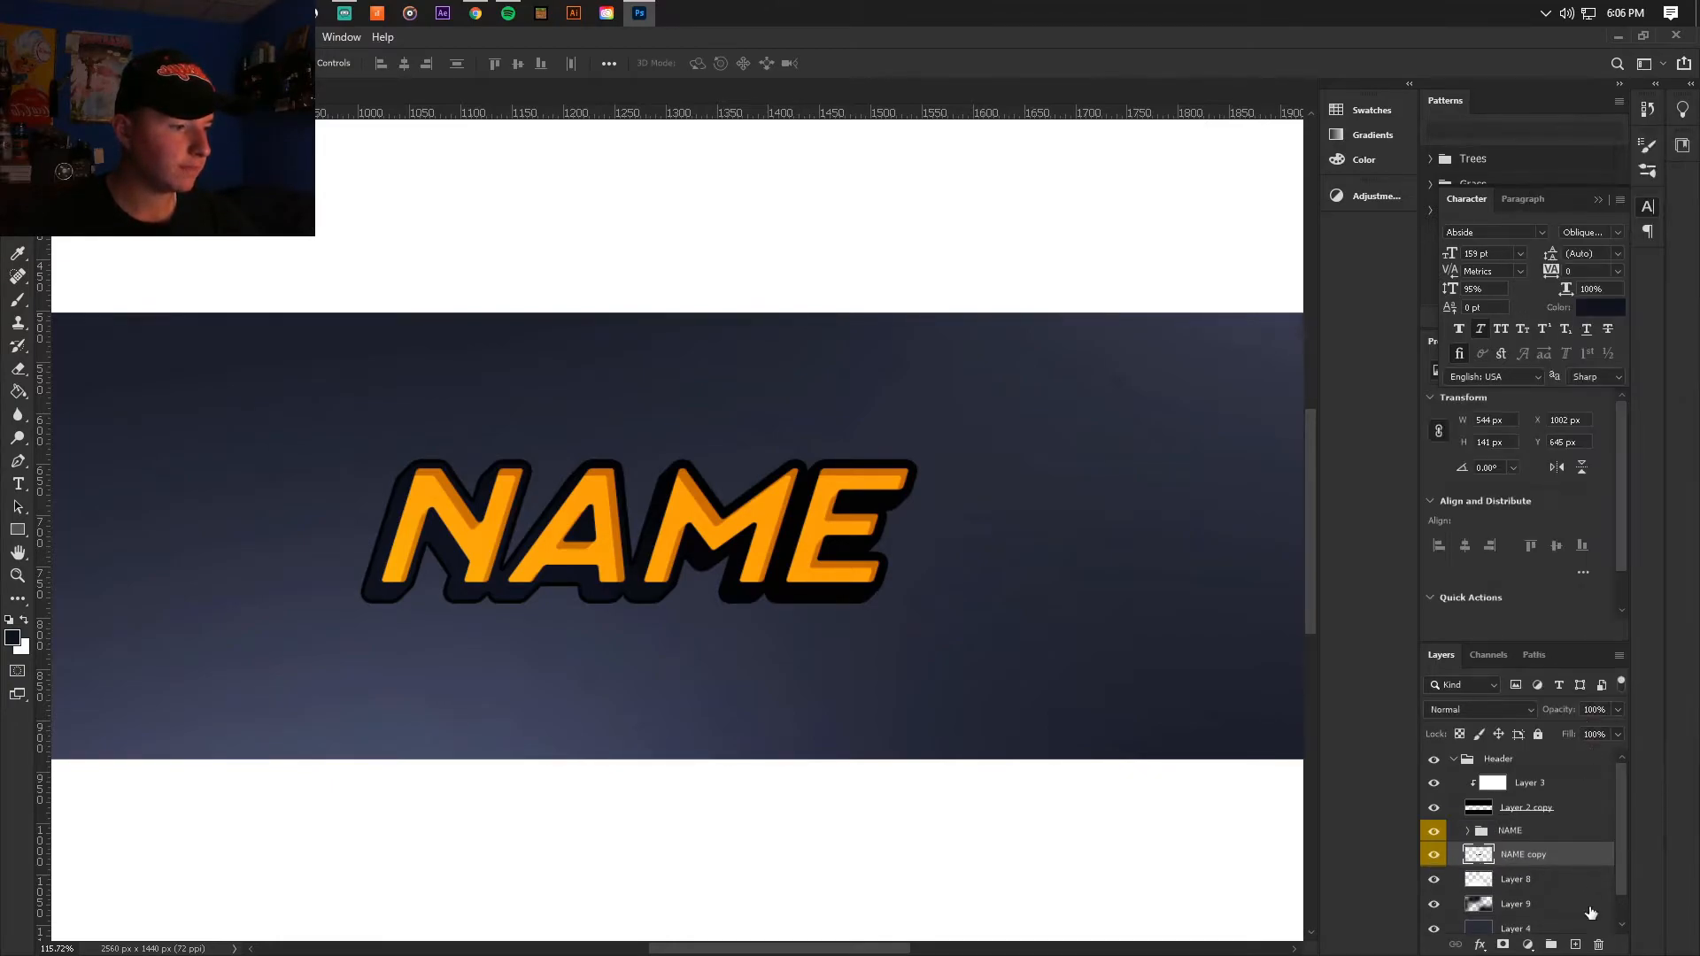
Step: Fill a new layer clipped to NAME copy with black and merge the two into one black silhouette layer
left_click(1577, 945)
key("ctrl+alt+g")
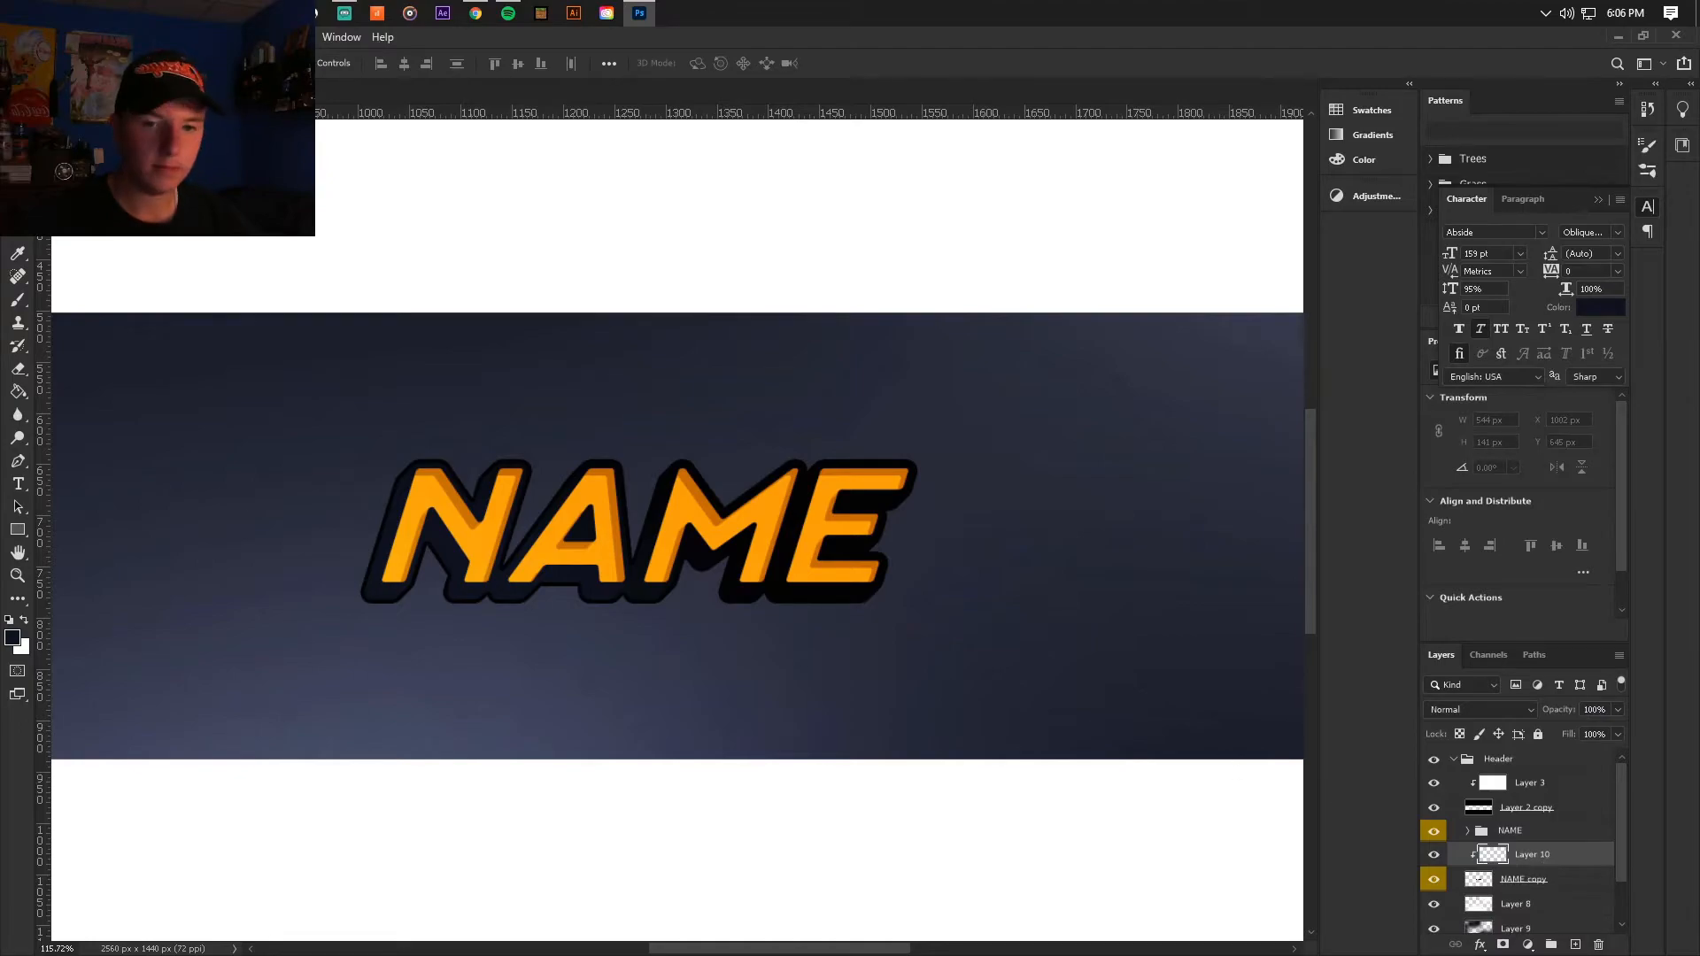
left_click(16, 390)
left_click(10, 622)
left_click(459, 506)
right_click(1566, 887)
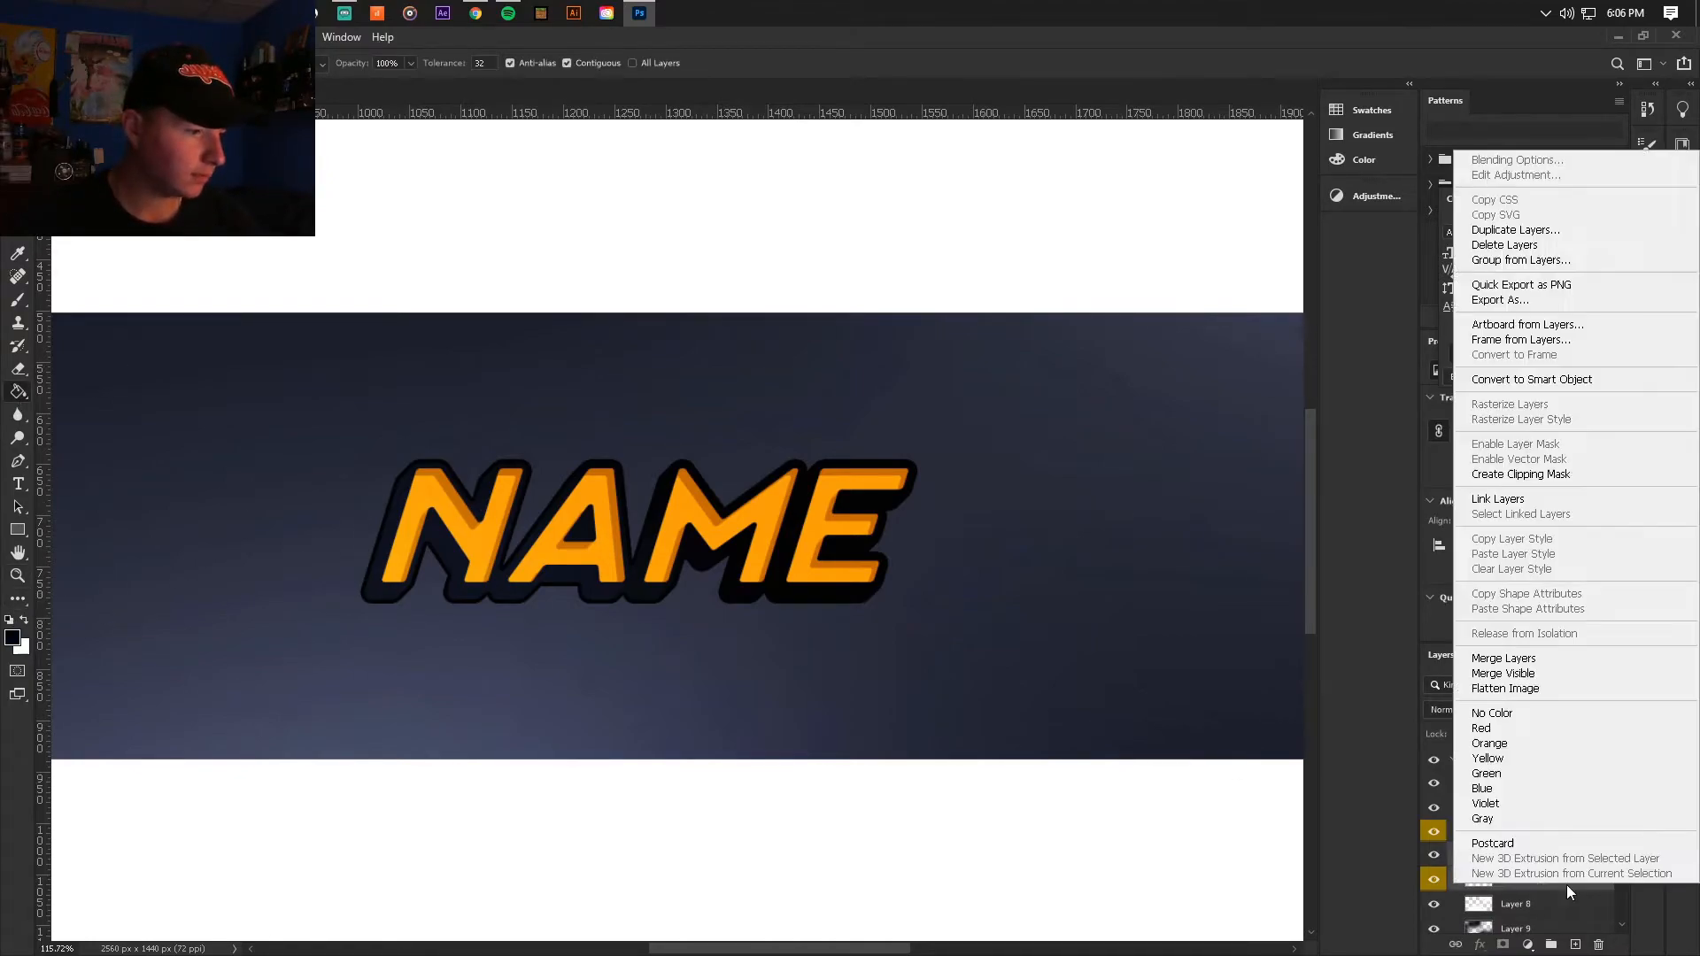
left_click(1514, 664)
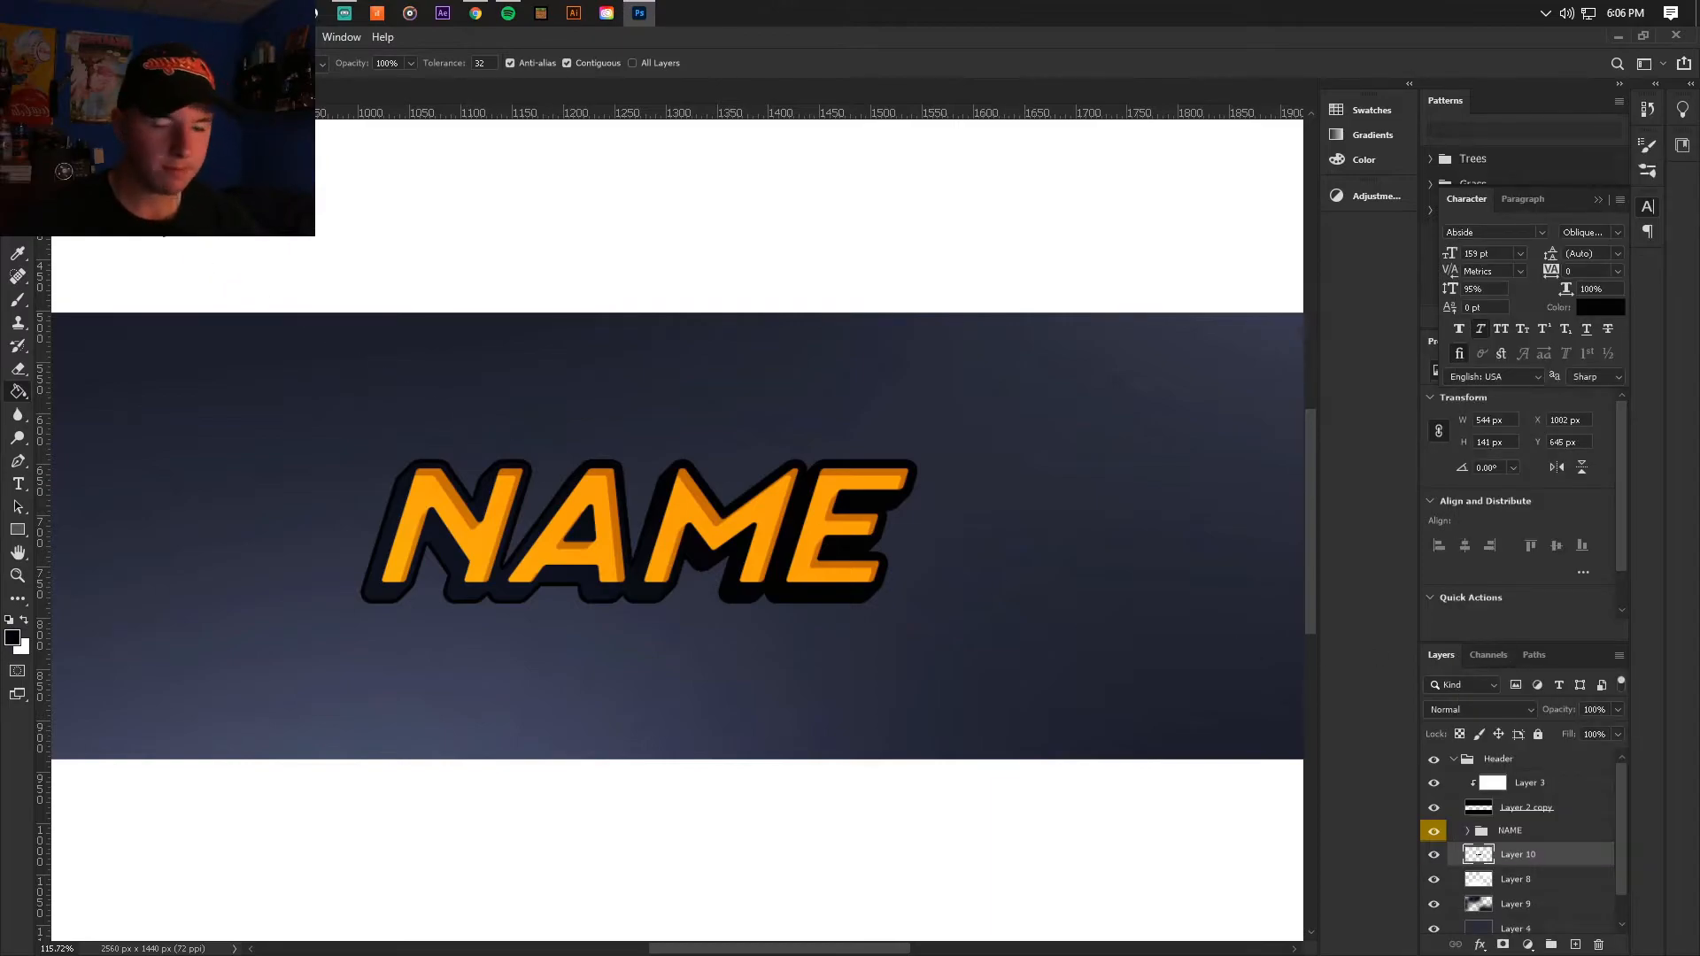
Step: Shift the black silhouette layer up and to the right of the lettering, to X 1011 px and Y 637 px
key("v")
scroll(717, 474, "down", 4)
scroll(623, 518, "up", 5)
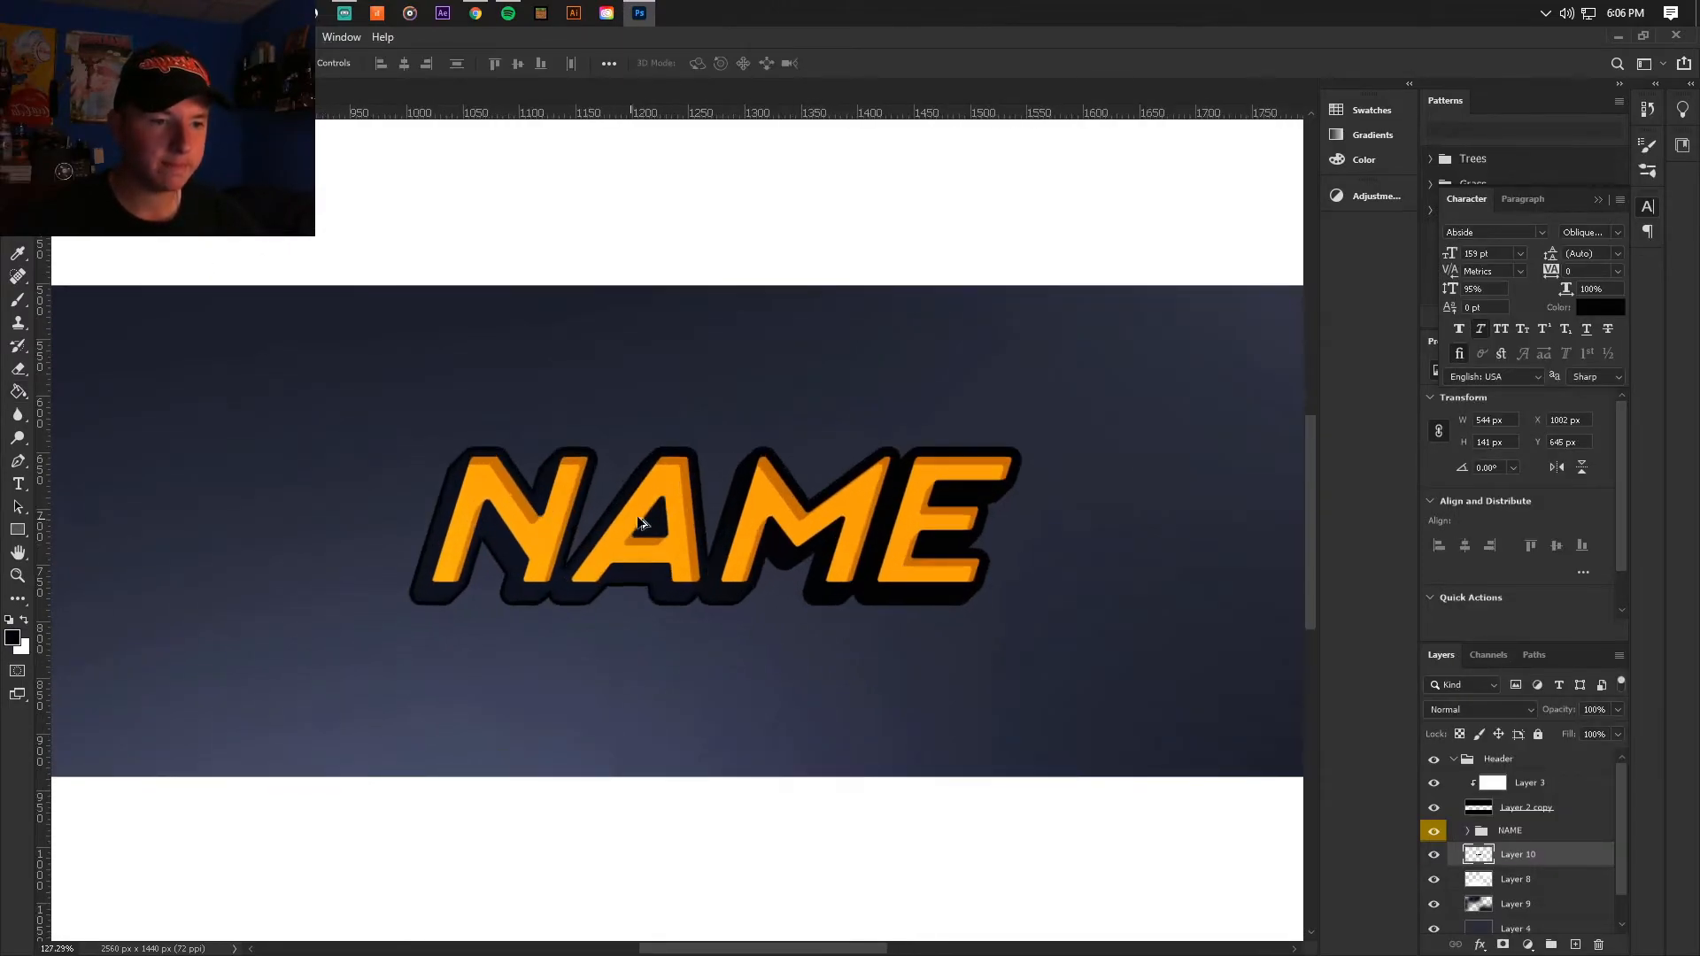
scroll(1048, 584, "up", 1)
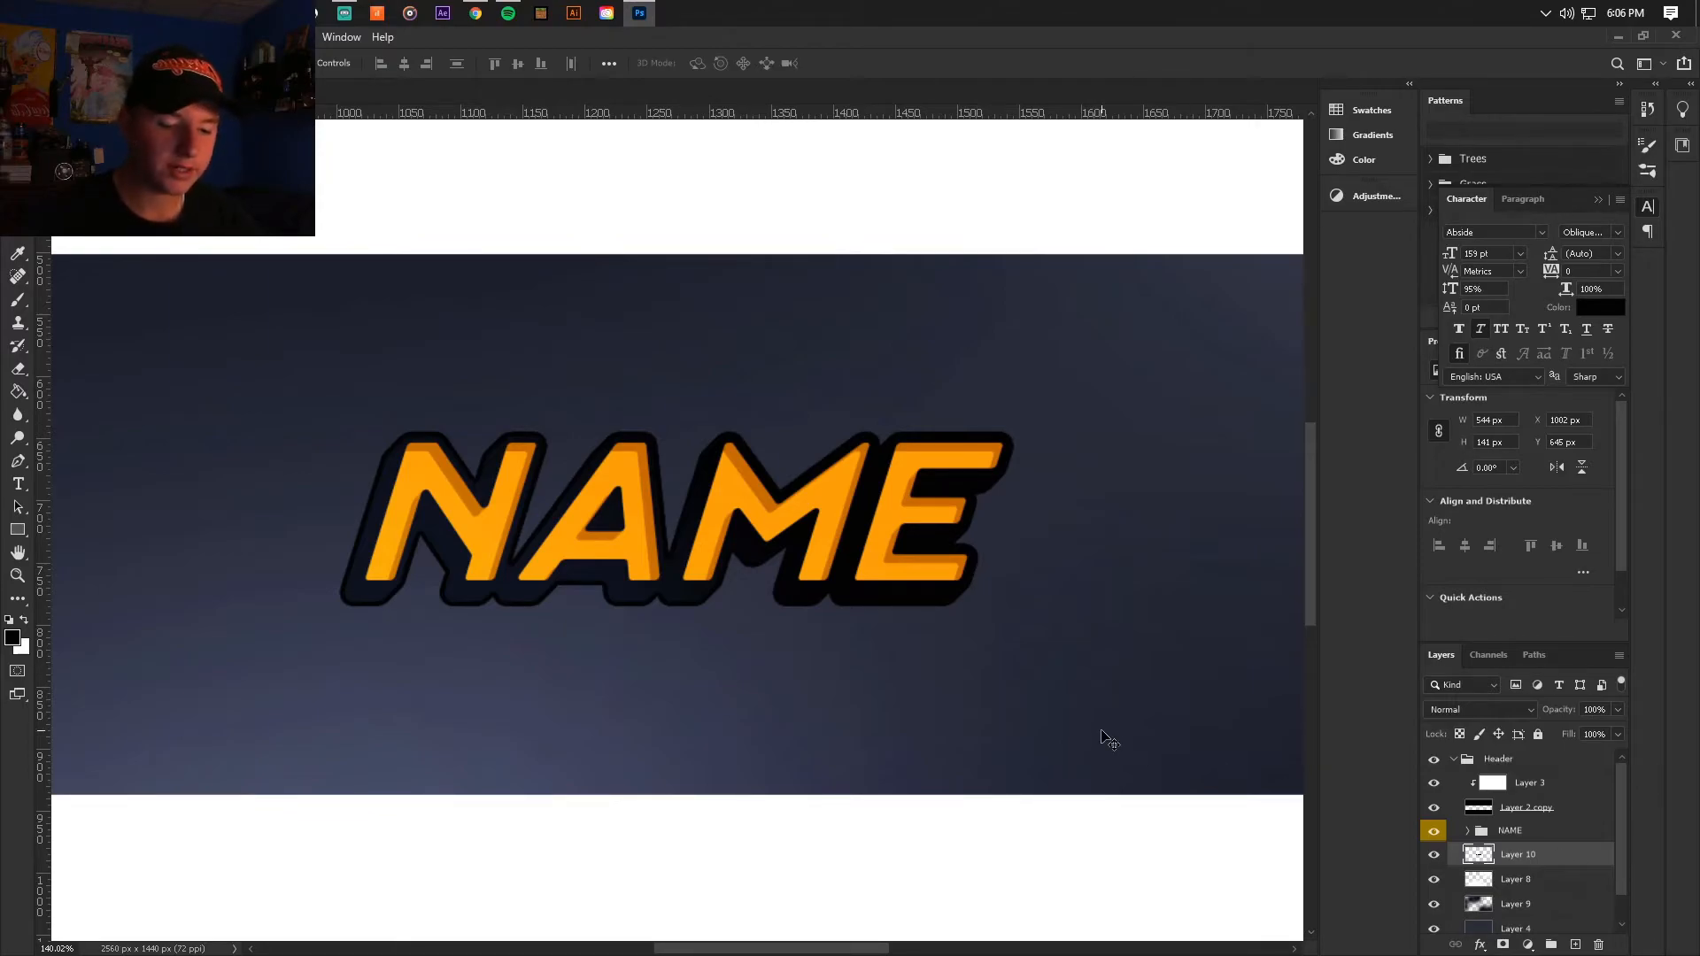
key("ctrl+t")
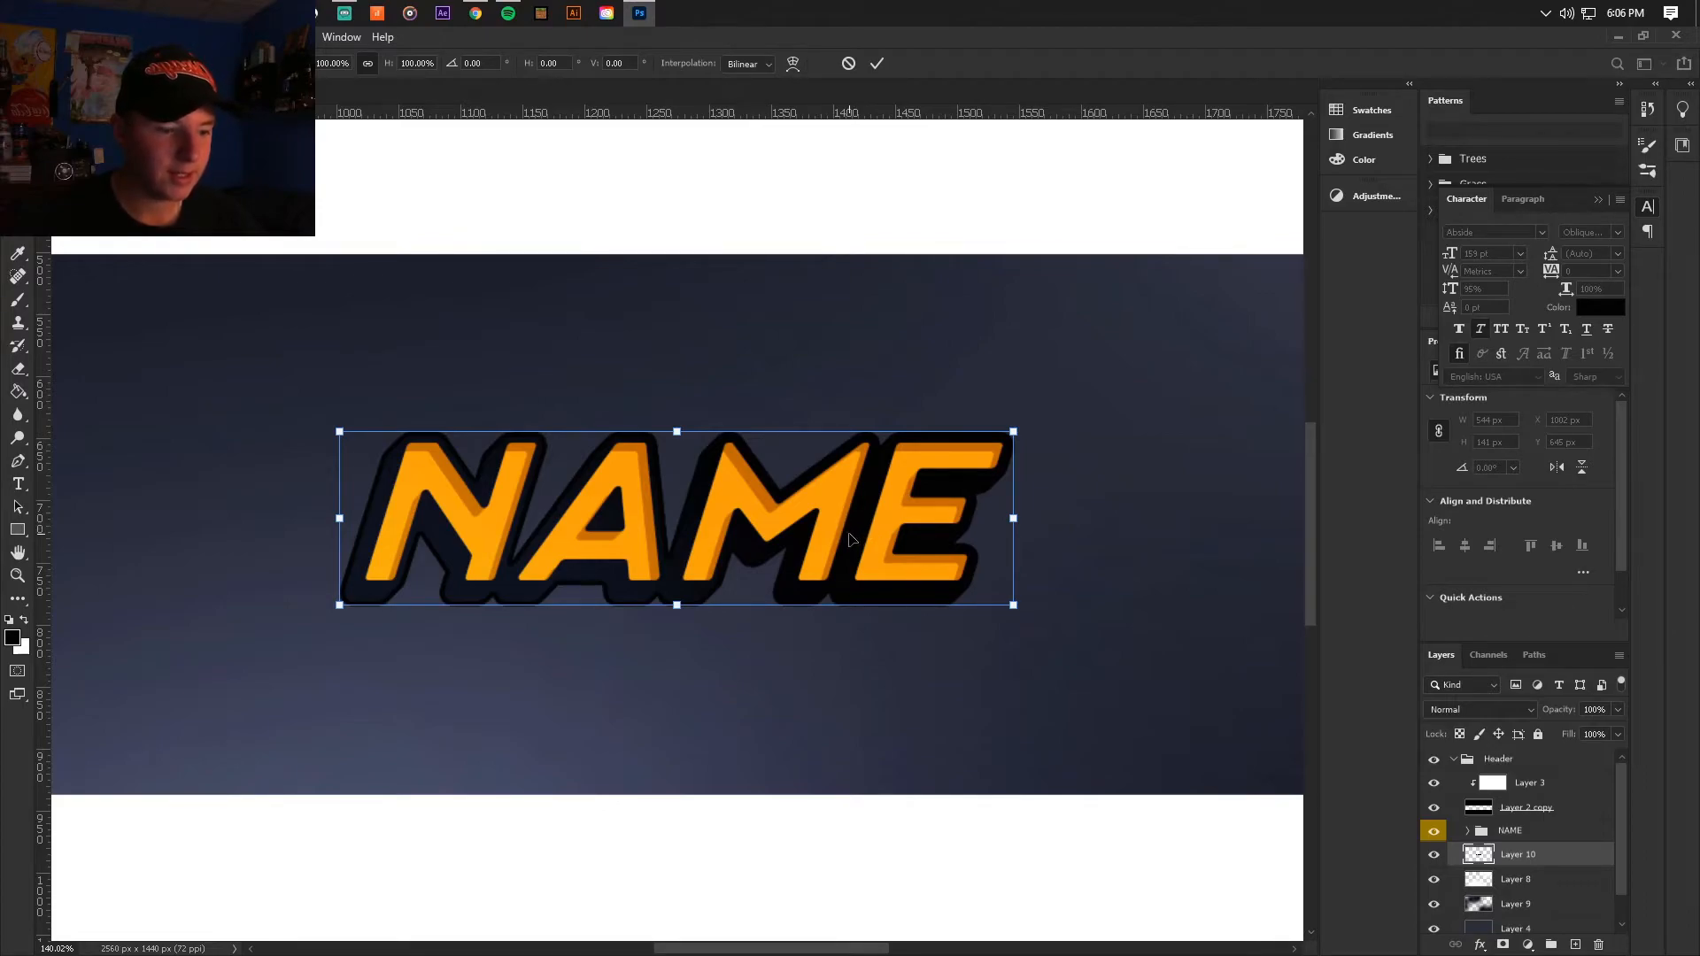
key("Up")
key("Up")
key("Up")
key("Up")
key("Up")
key("Up")
key("Up")
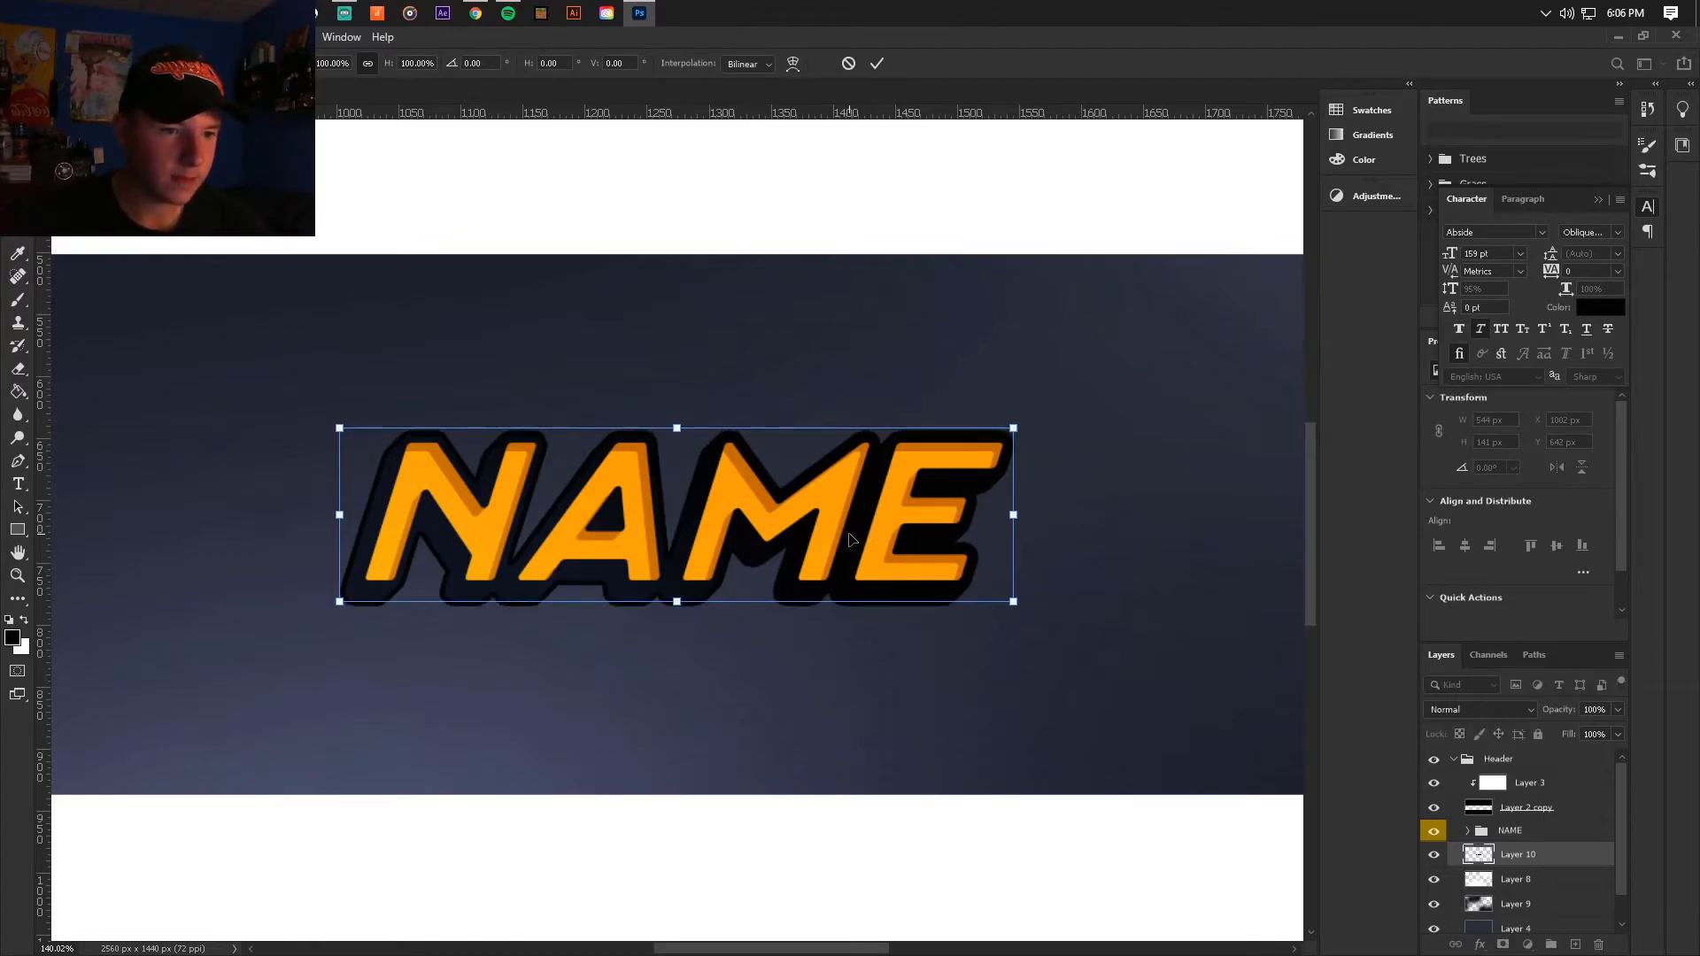
key("Right")
key("Right")
key("Right")
key("Right")
key("Right")
key("Right")
key("Right")
key("Right")
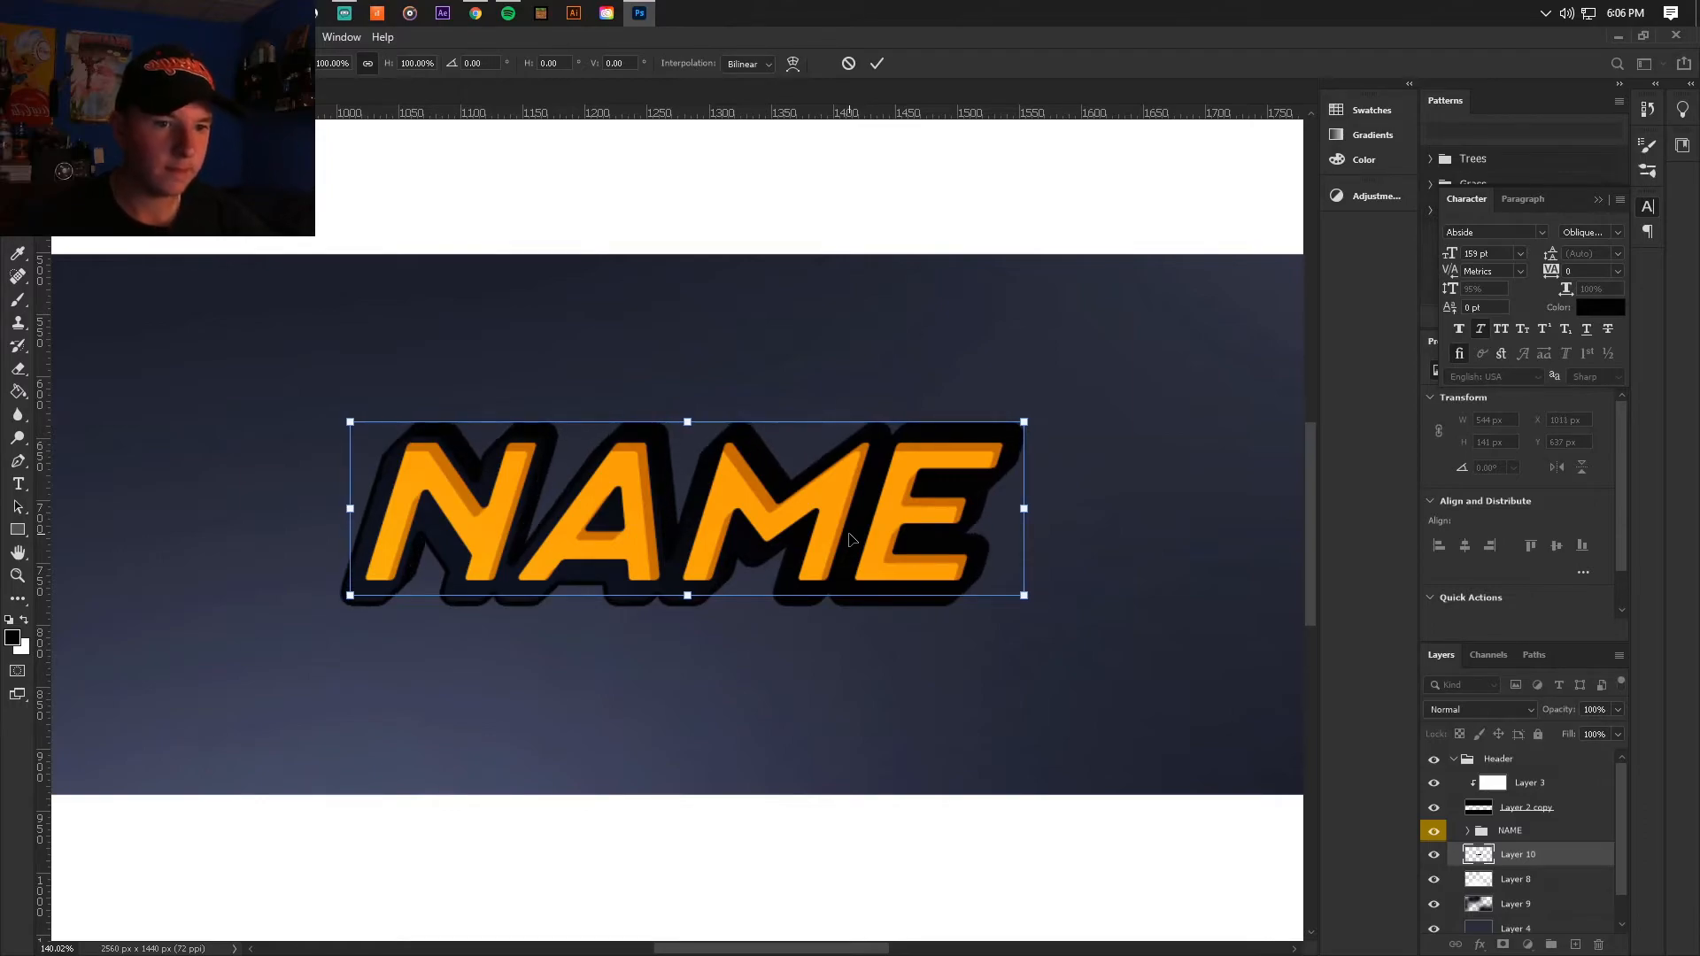
key("Return")
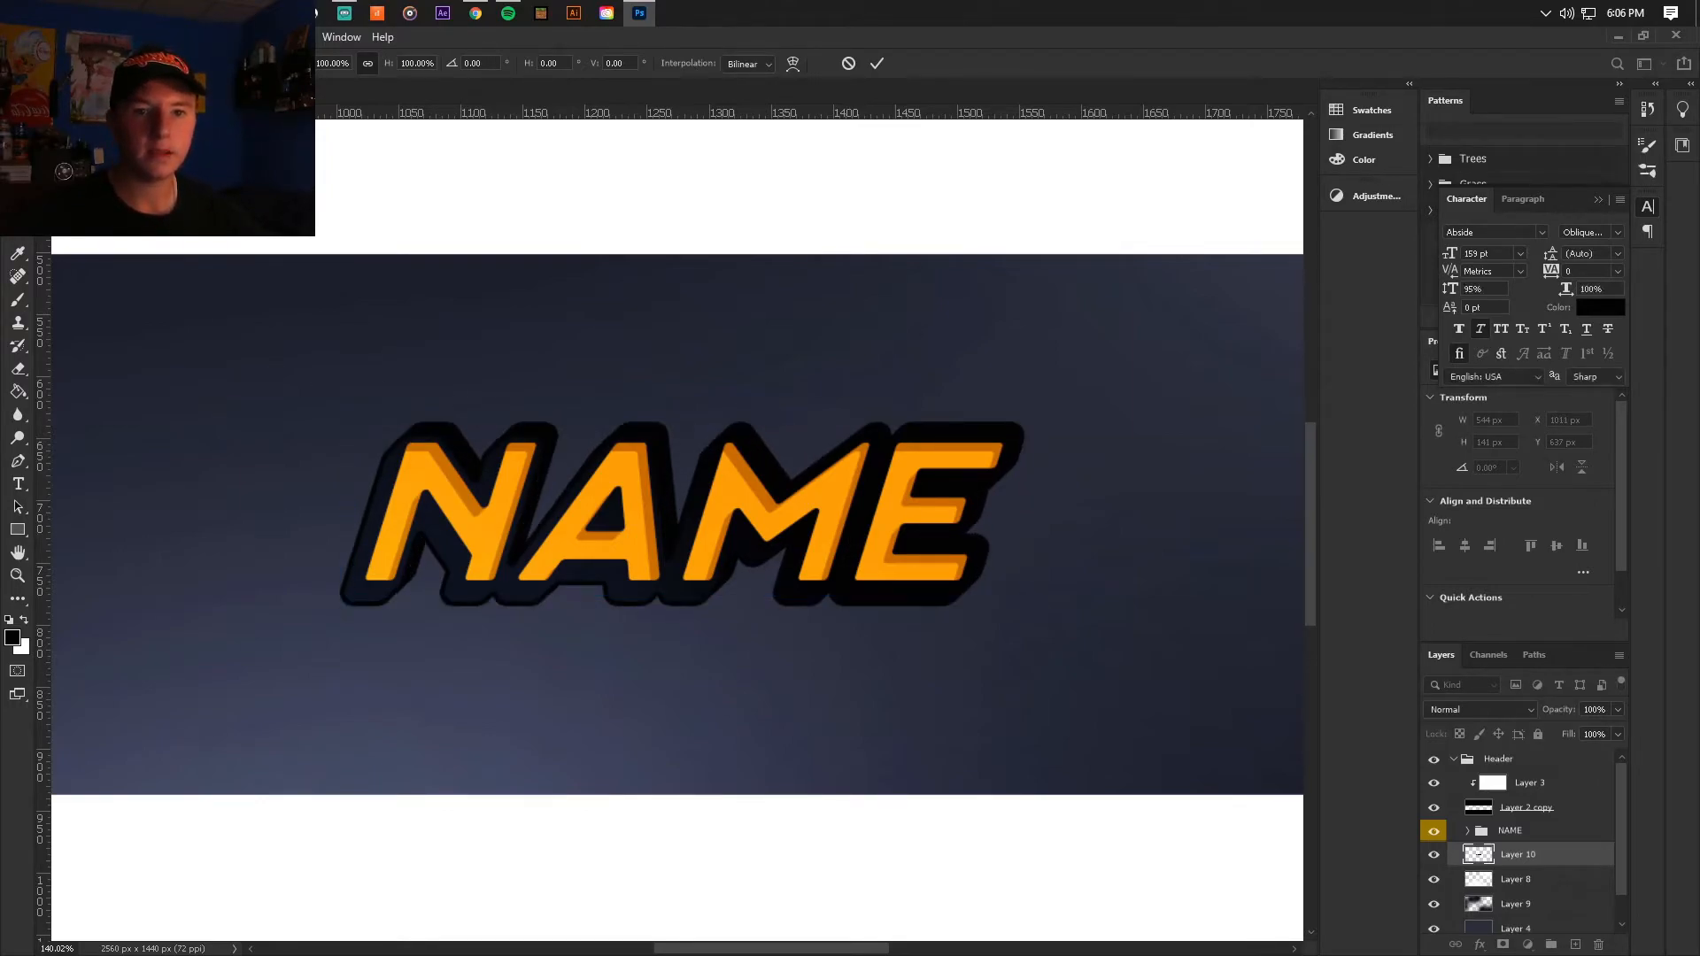
Step: Apply a Gaussian Blur with a 5.0 pixel radius to the black silhouette layer
left_click(242, 37)
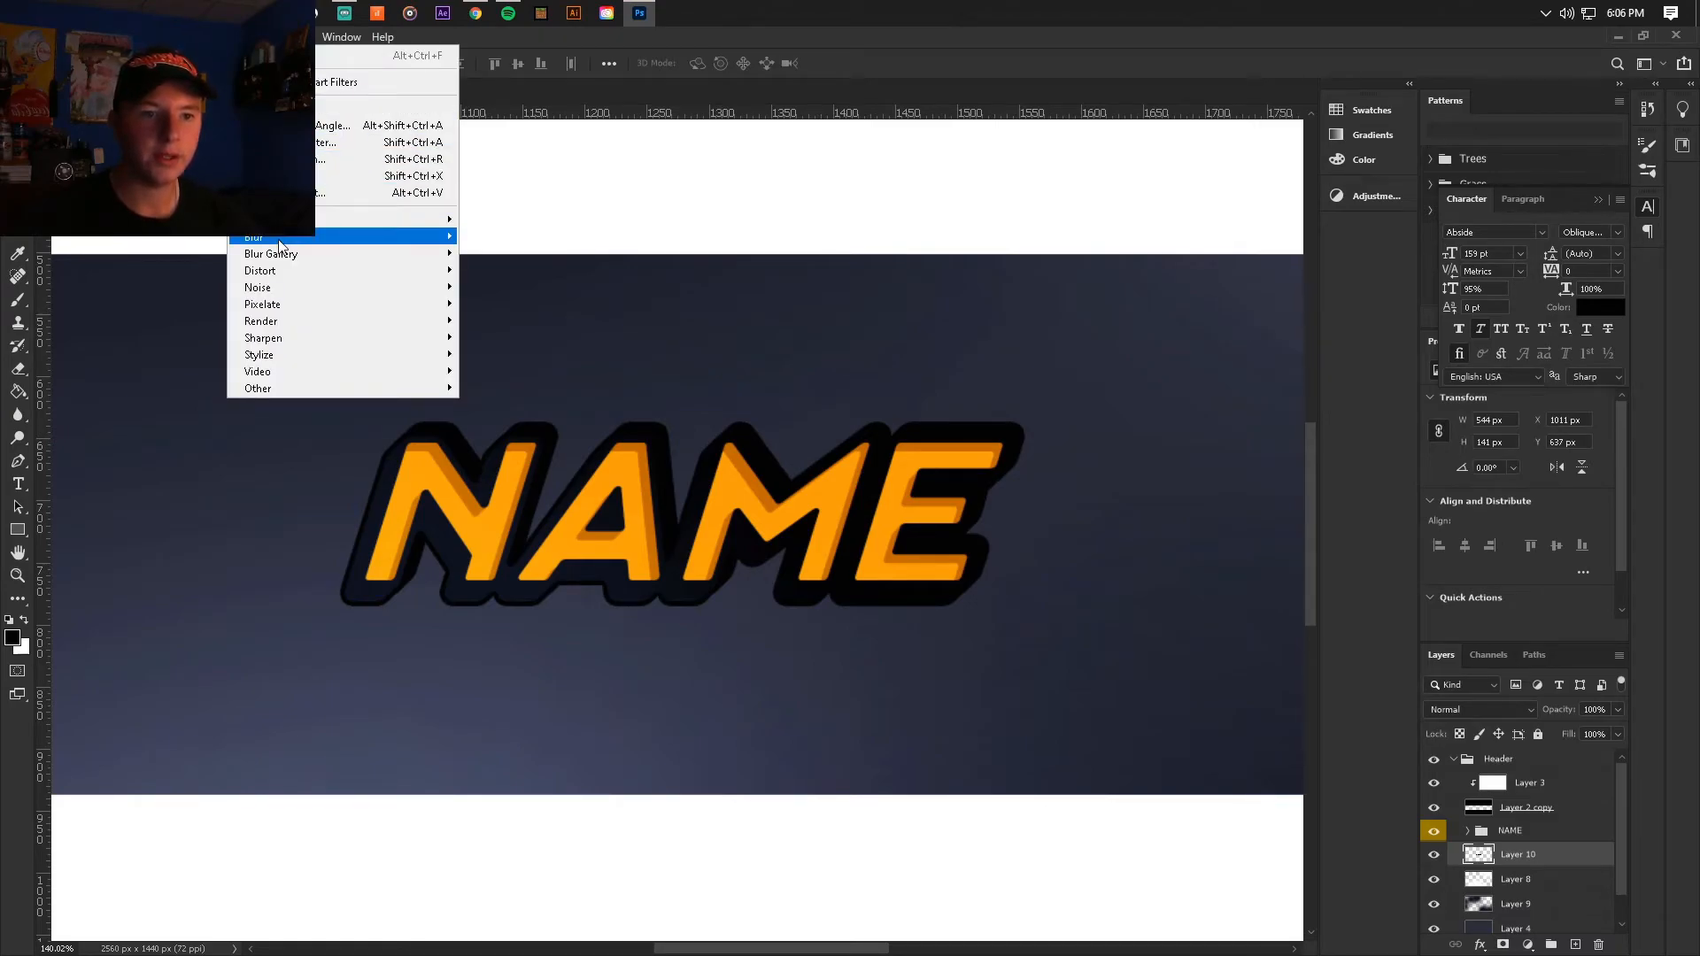
mouse_move(278, 239)
left_click(517, 304)
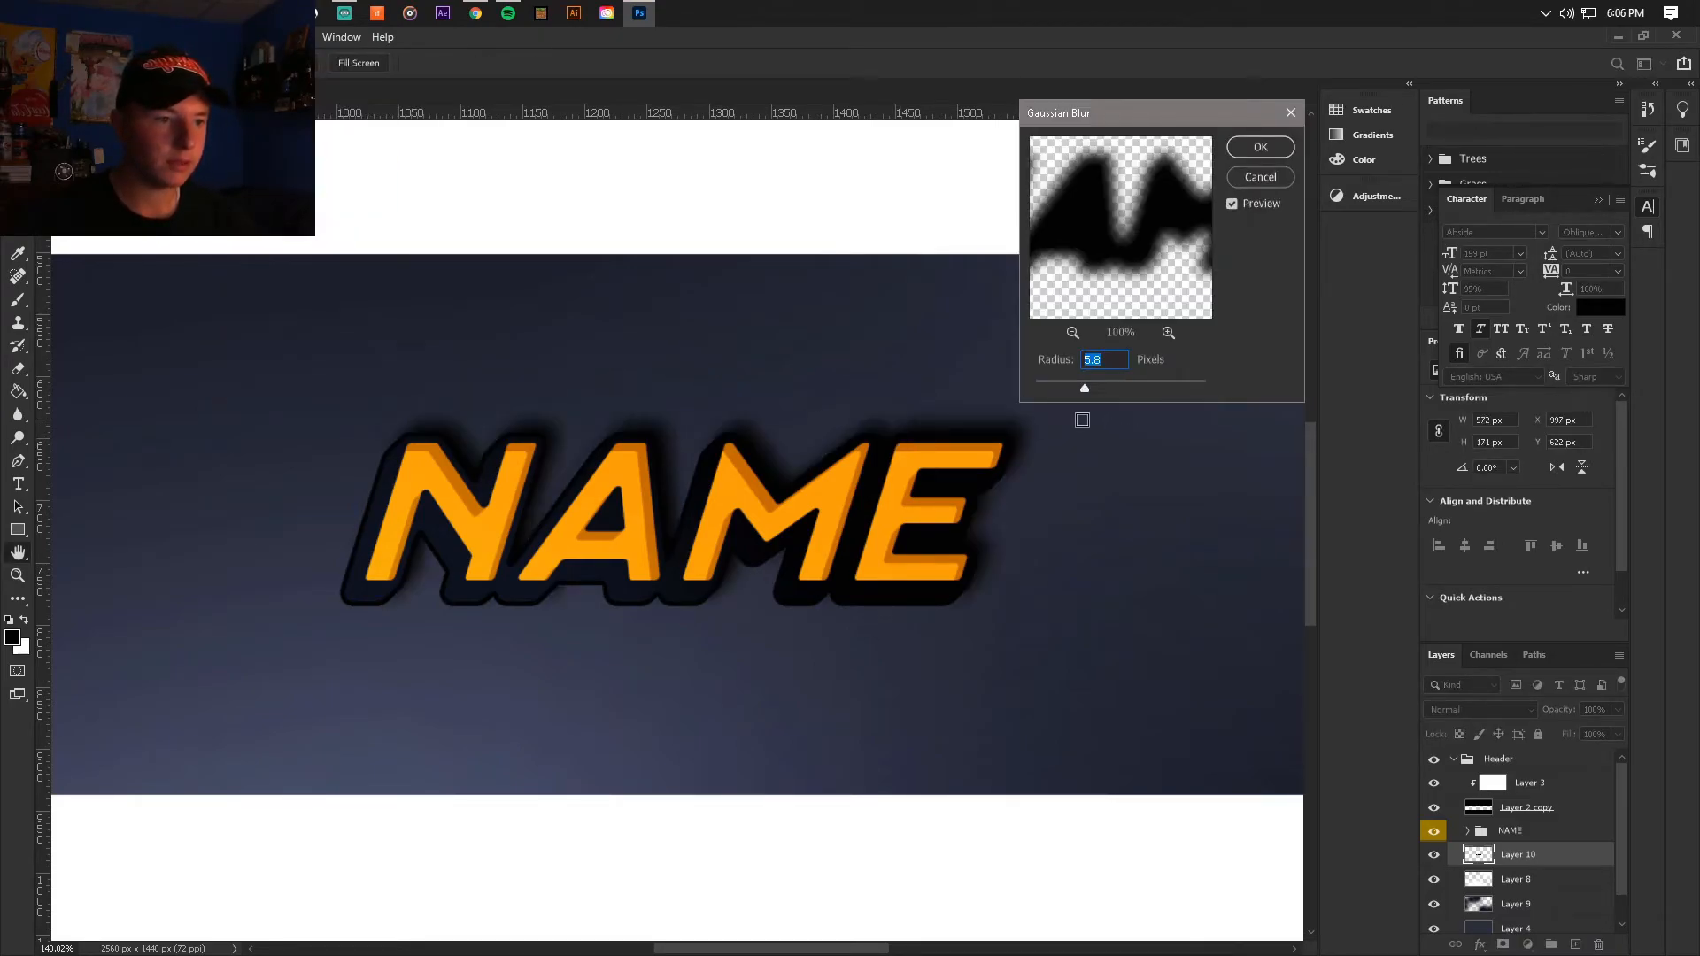
left_click_drag(1085, 390, 1081, 387)
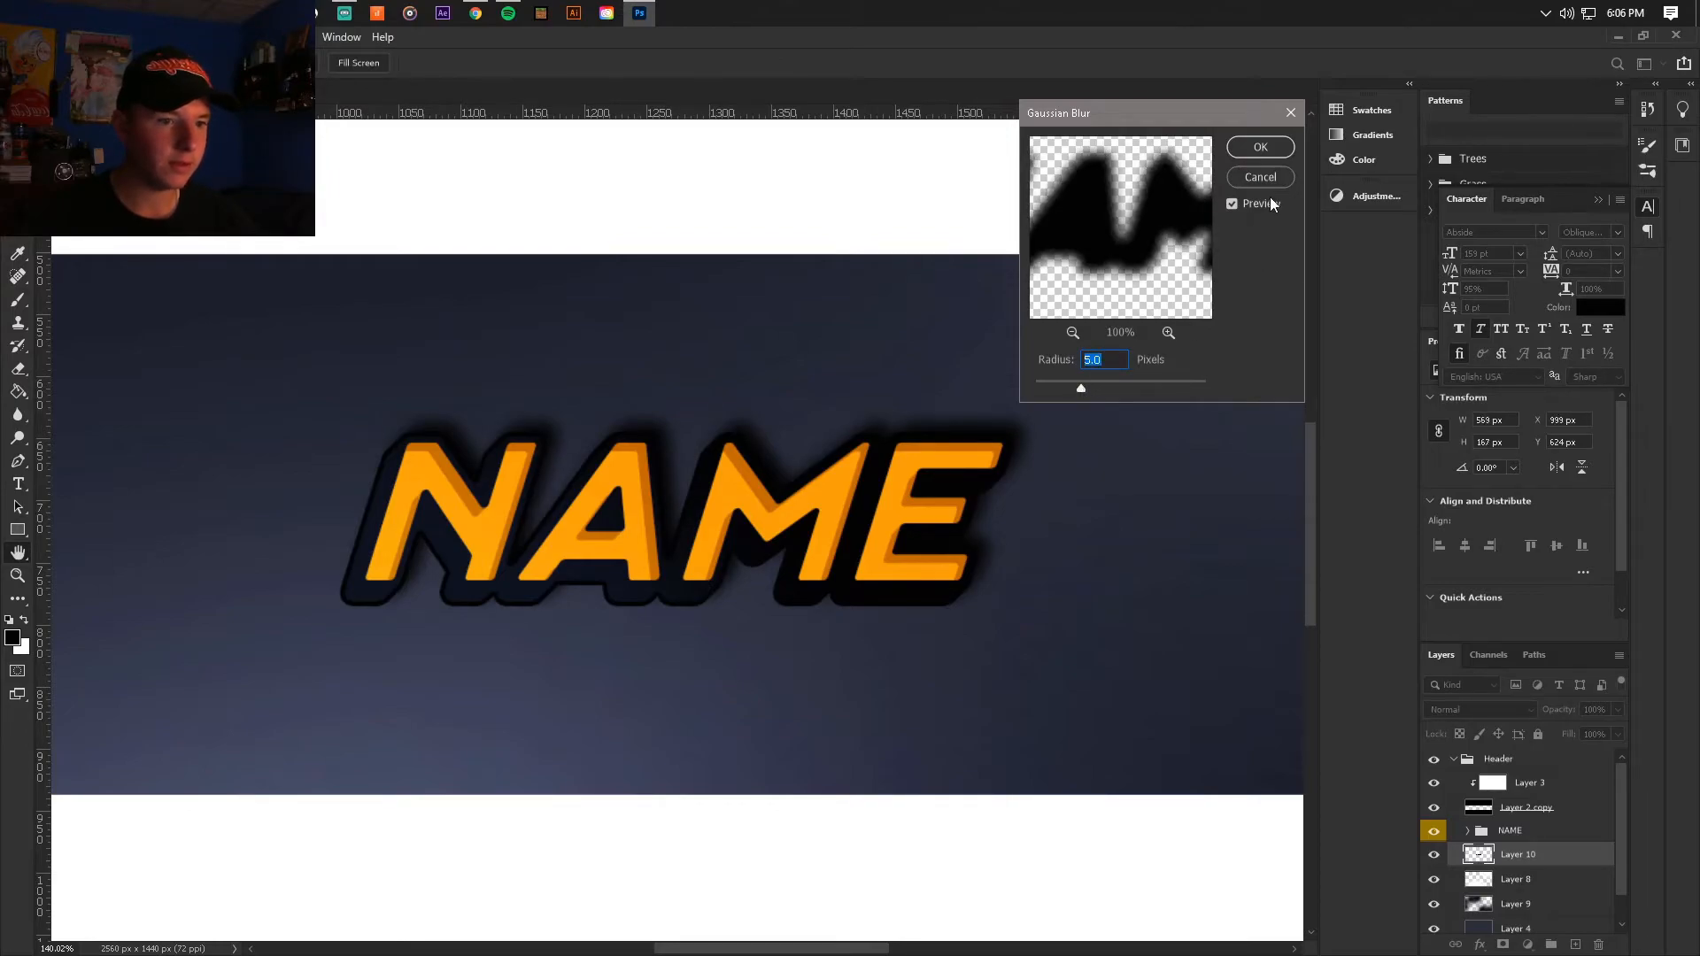
left_click(1260, 147)
Step: Set the blurred shadow layer behind the NAME text to the Soft Light blend mode
scroll(1163, 617, "down", 2)
scroll(1163, 617, "up", 1)
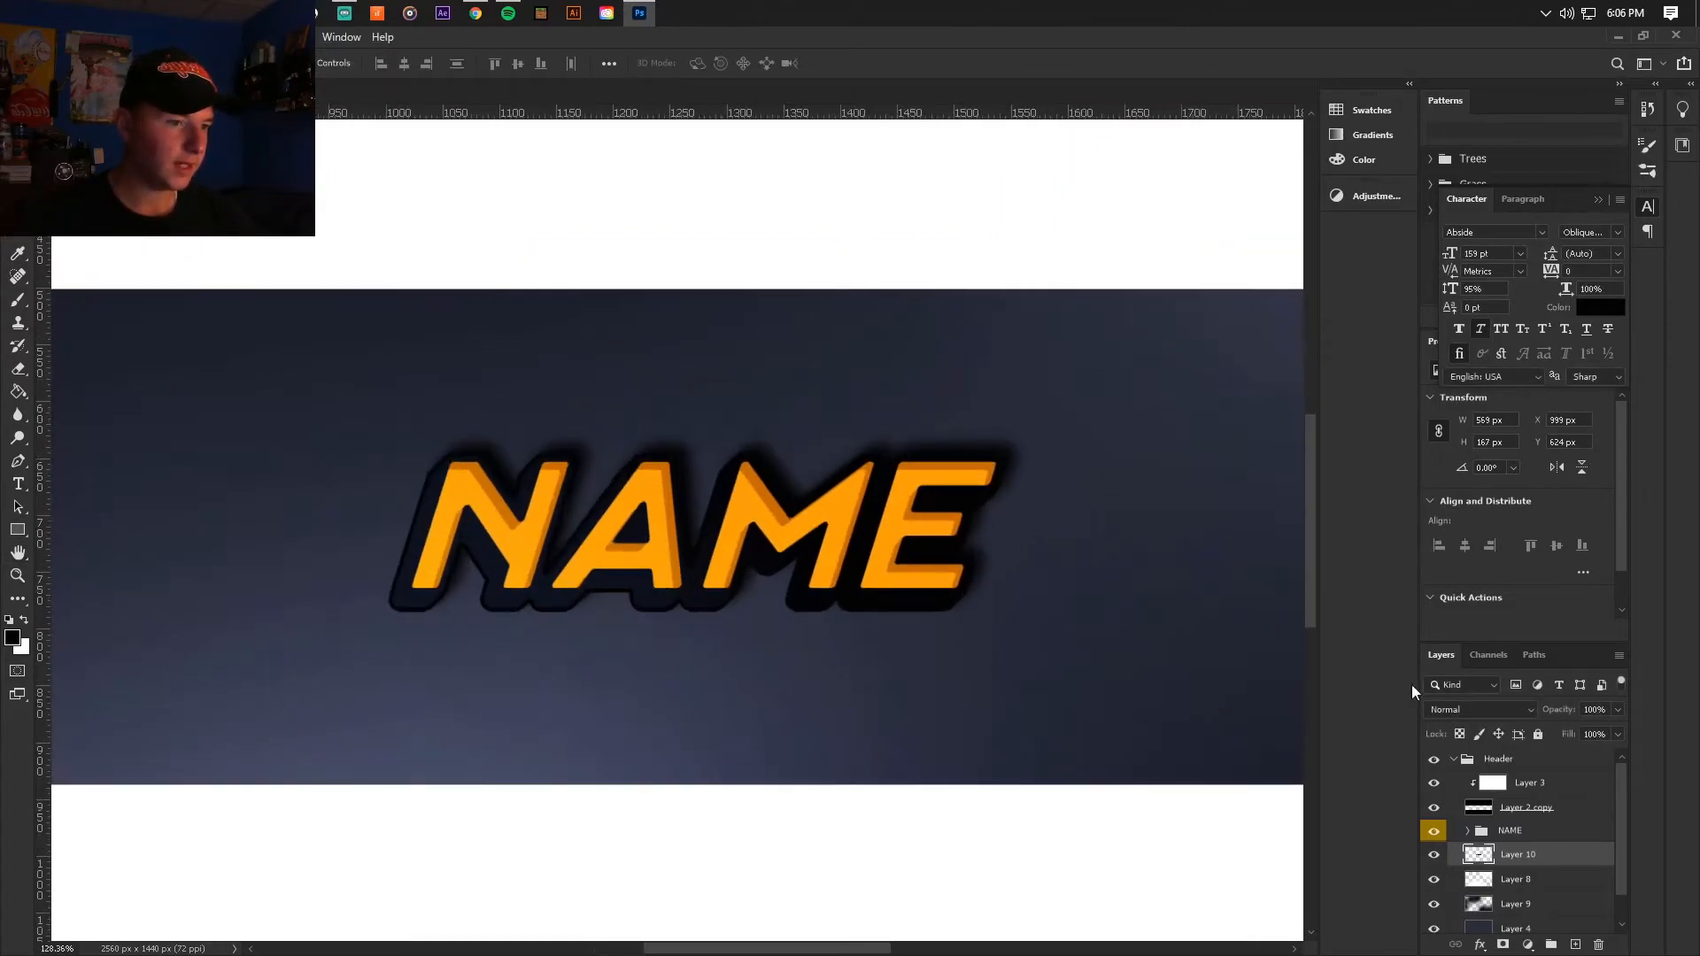
left_click(1478, 710)
left_click(1505, 725)
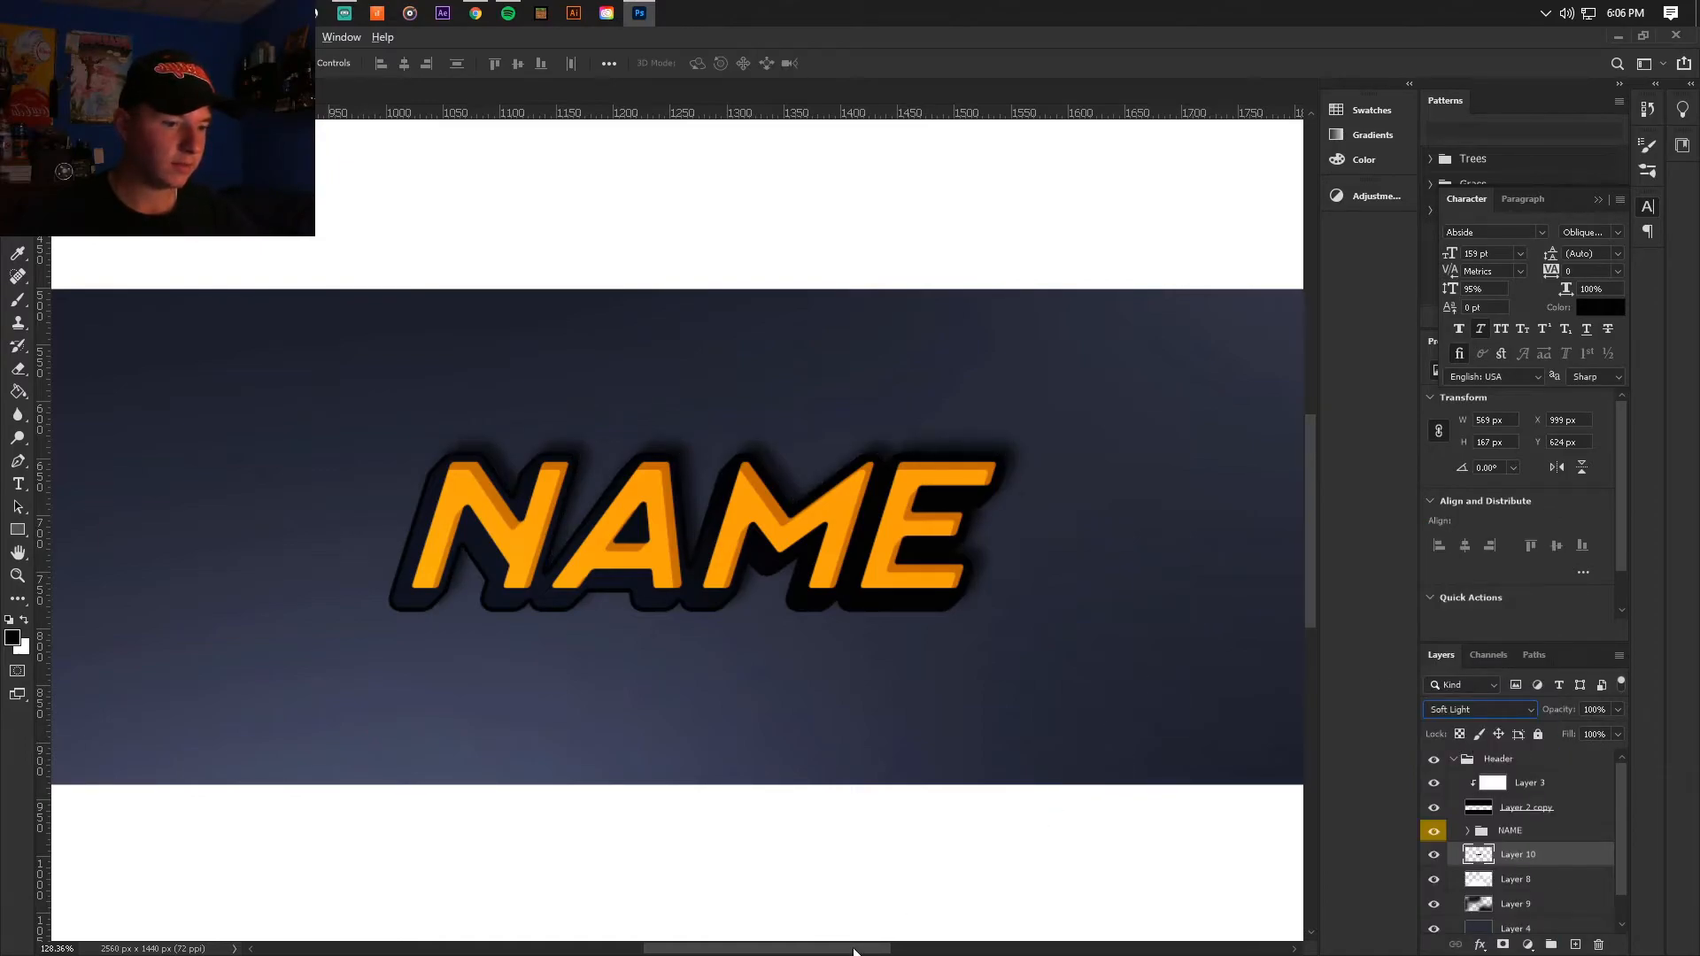
left_click_drag(855, 949, 878, 949)
left_click(796, 836)
key("ctrl+0")
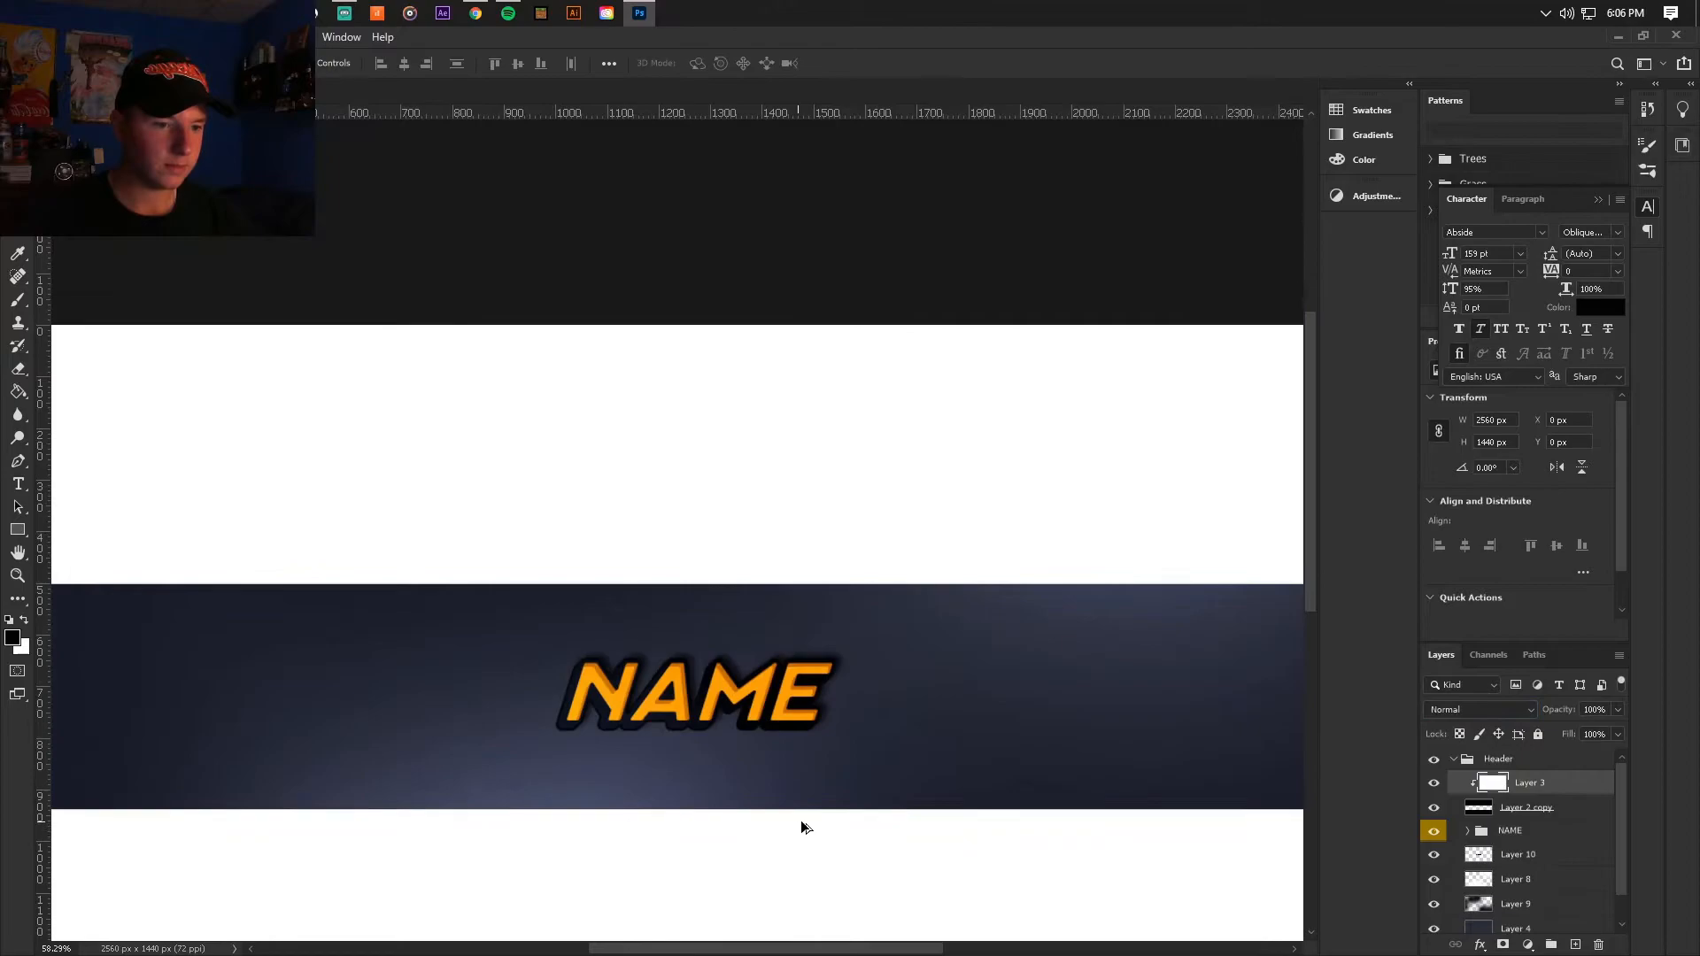
Step: Lower the opacity of shadow Layer 10 to 50% and move the layer to the end of the NAME group
left_click(1511, 855)
left_click(1617, 709)
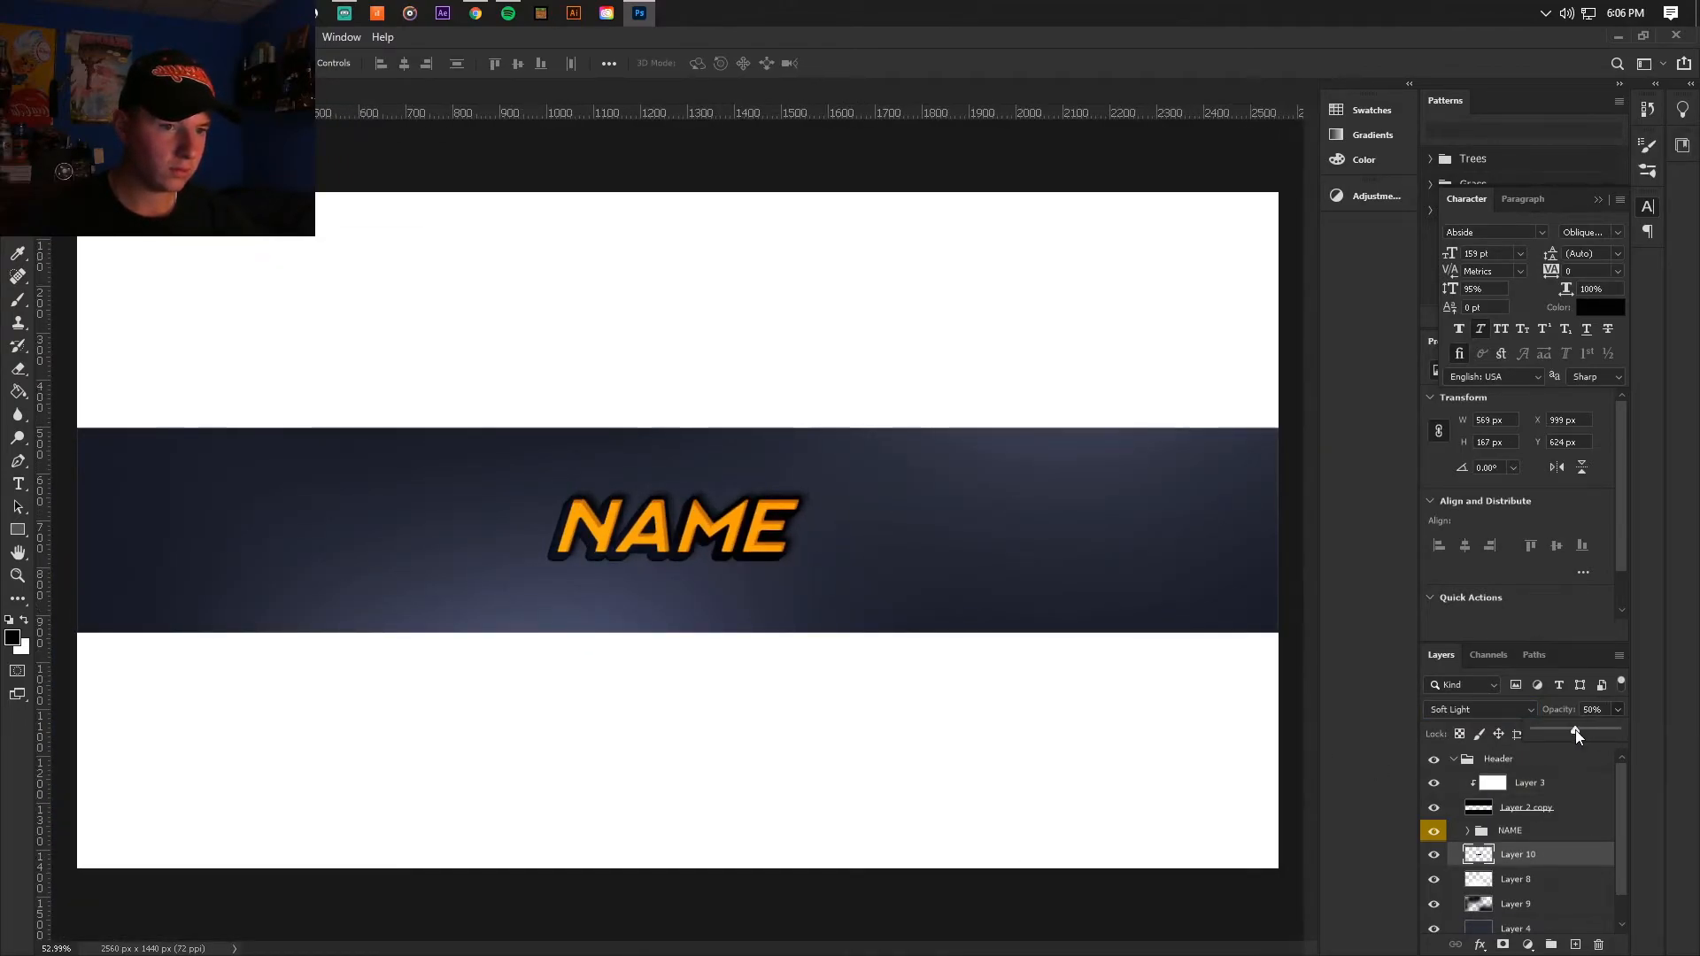
left_click(1467, 831)
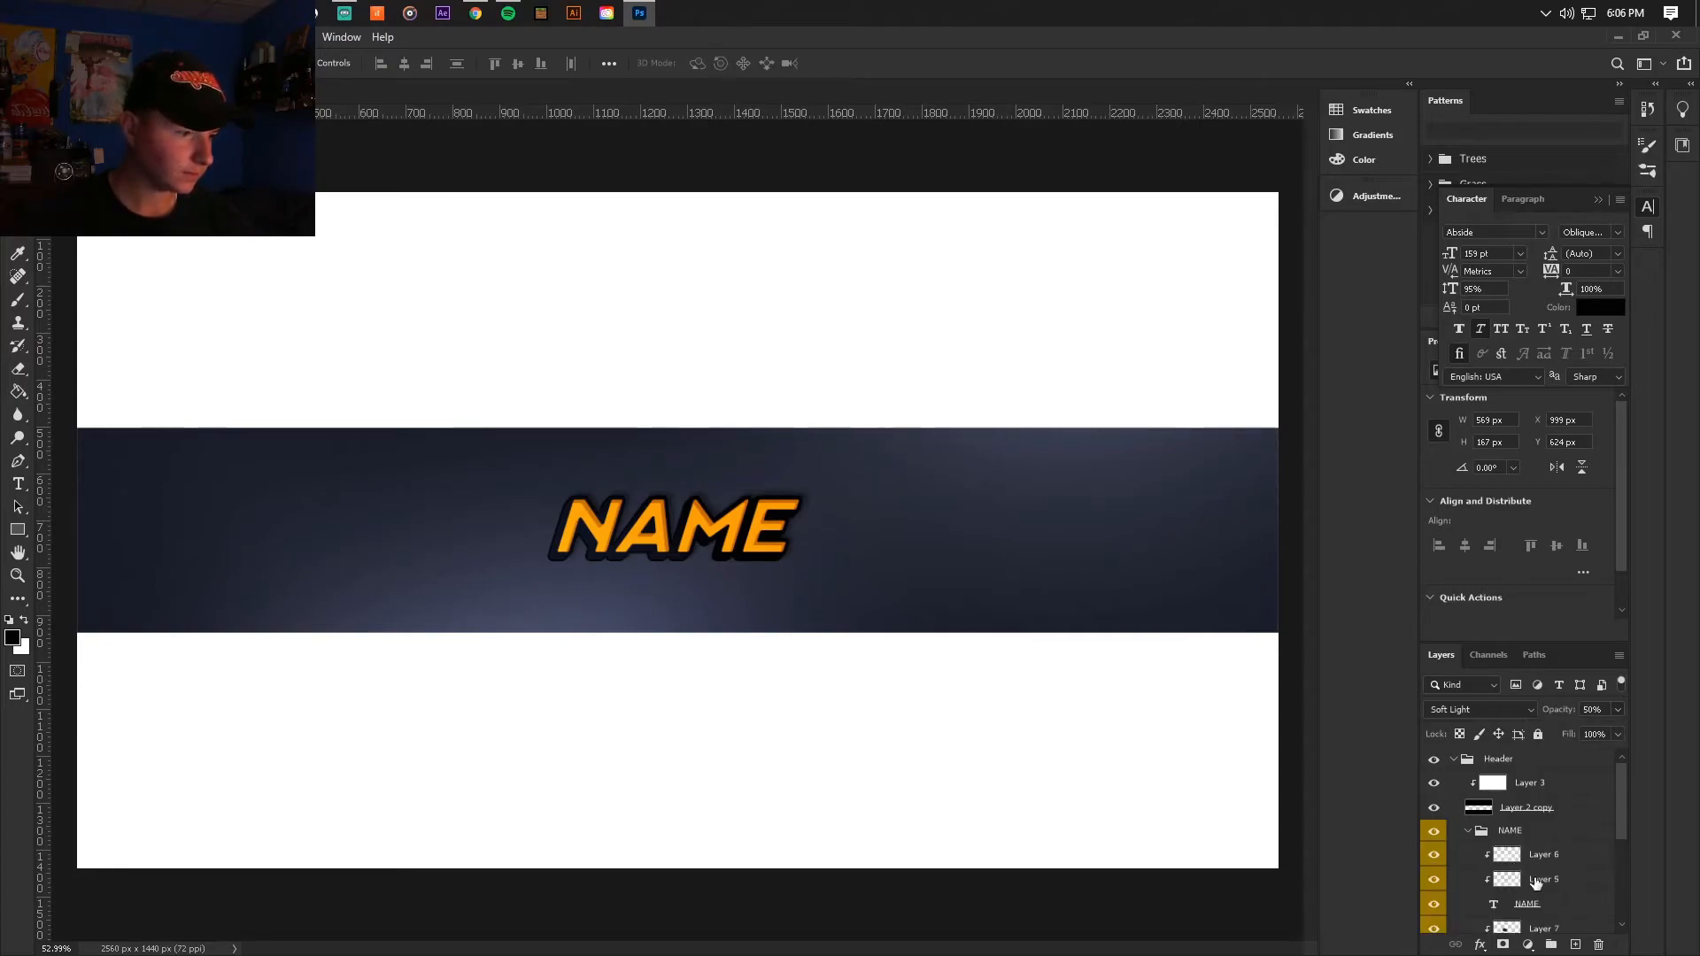
scroll(1530, 880, "down", 6)
left_click_drag(1521, 857, 1536, 852)
scroll(1534, 855, "up", 6)
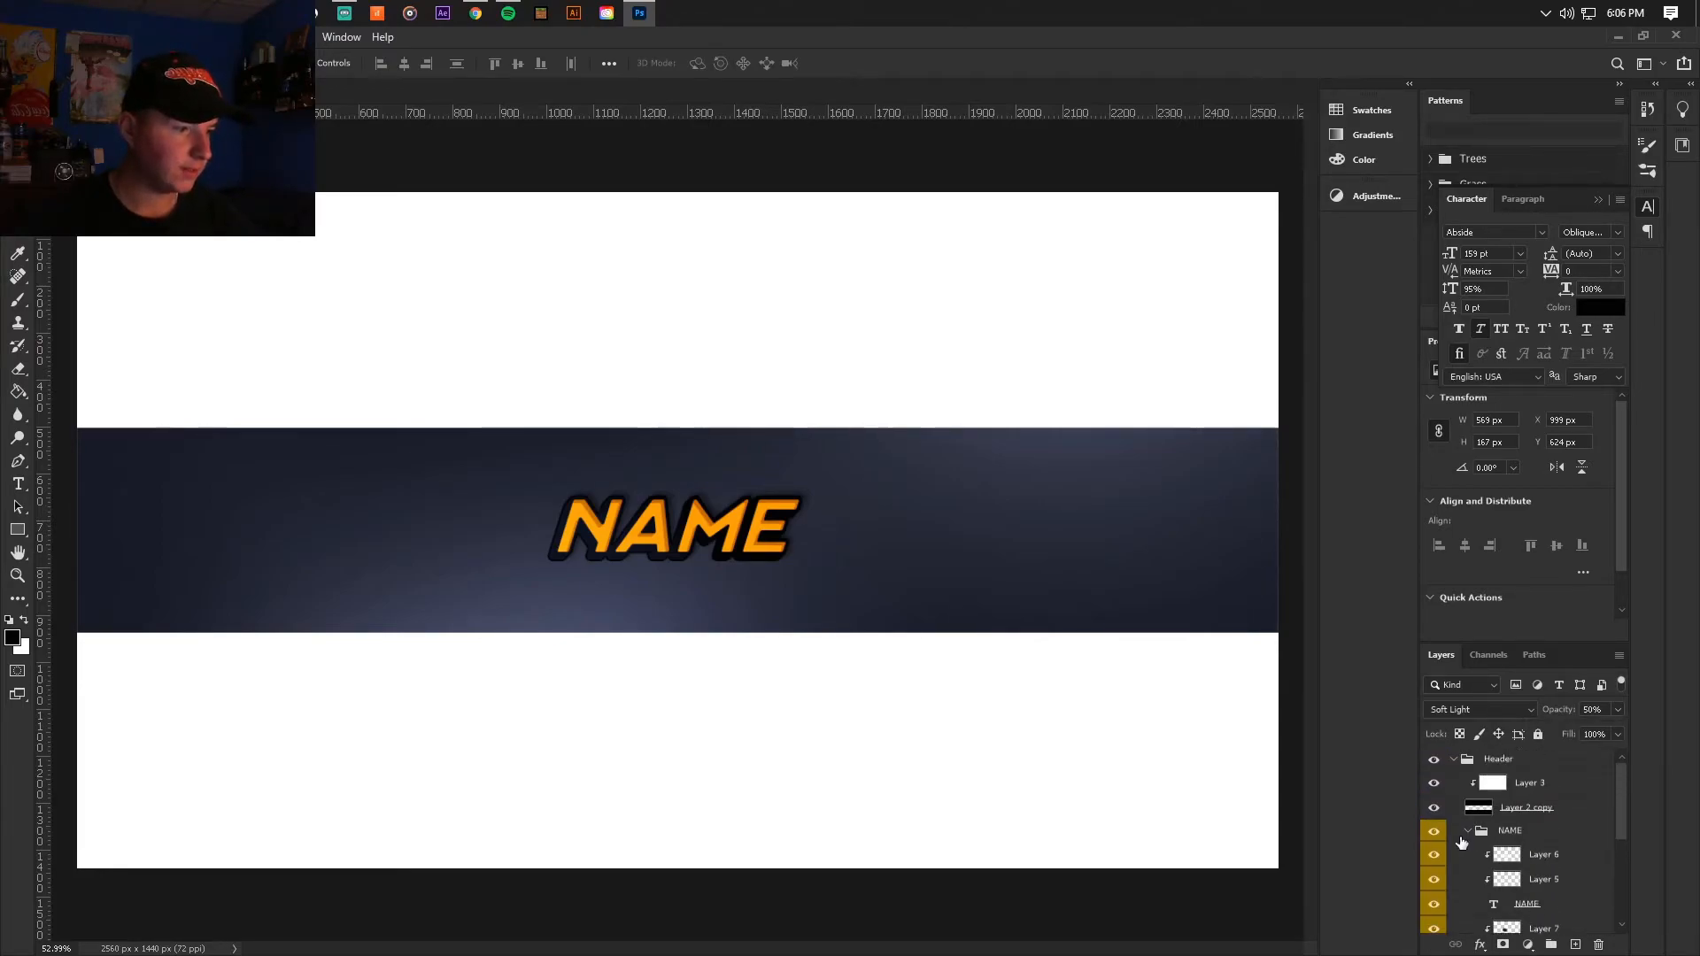
left_click(1469, 834)
scroll(815, 540, "down", 2)
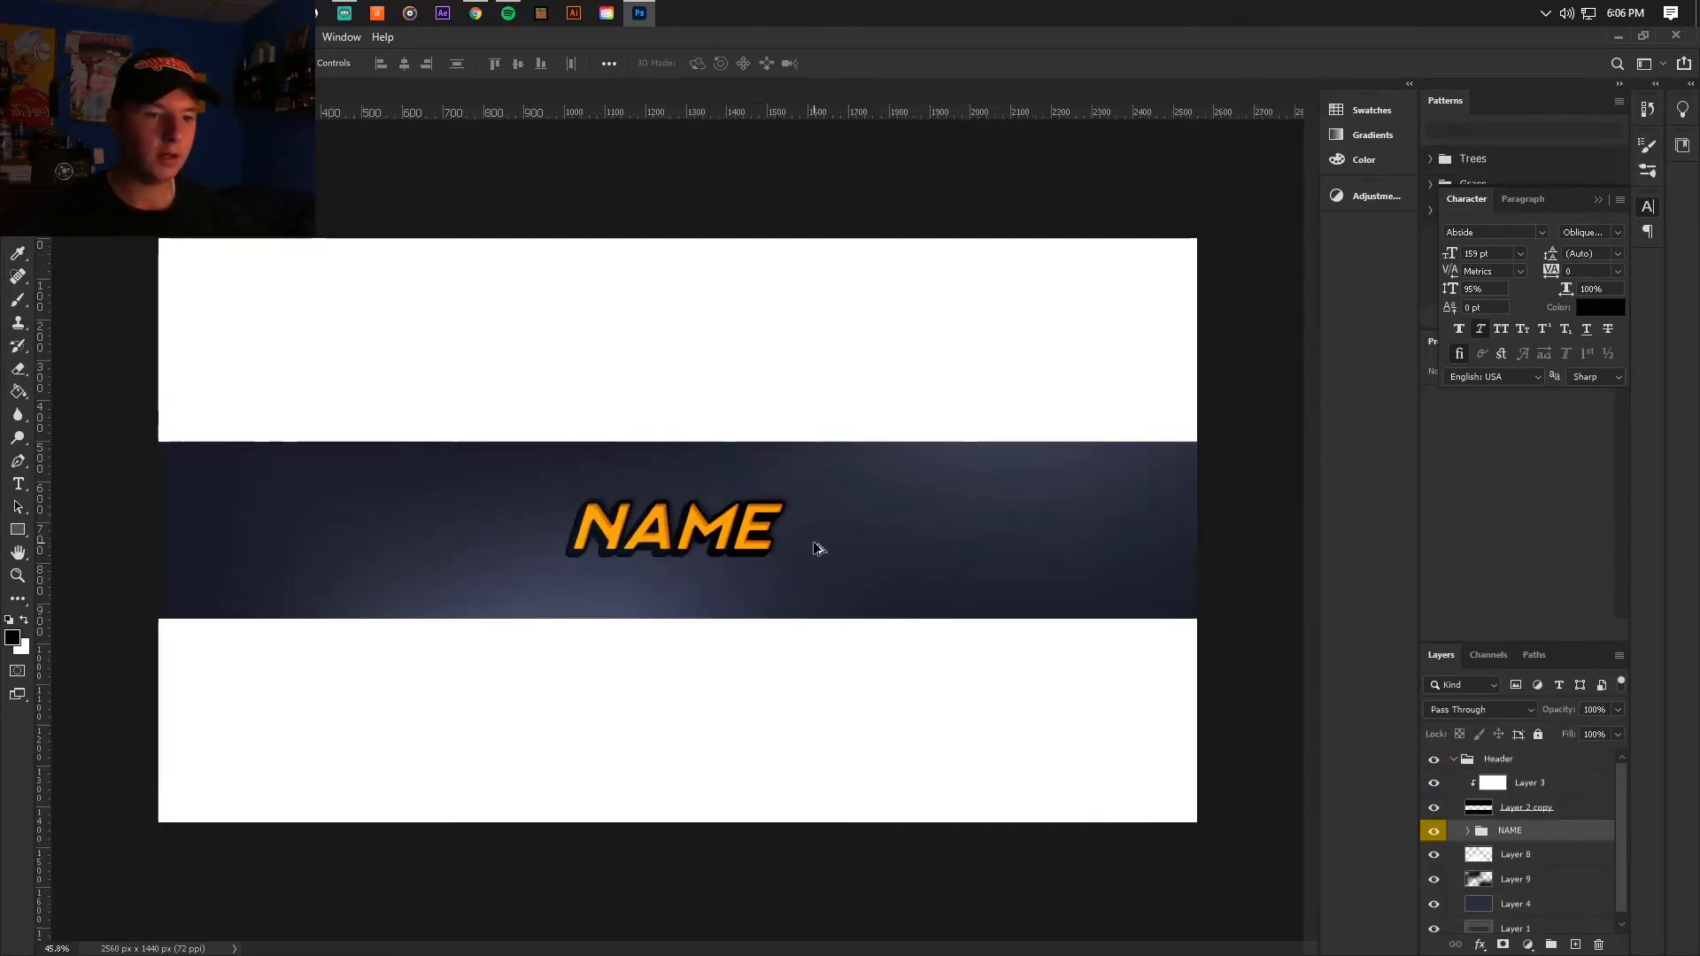
scroll(716, 558, "down", 3)
scroll(740, 563, "up", 2)
scroll(742, 564, "down", 2)
scroll(746, 565, "up", 2)
scroll(750, 566, "up", 1)
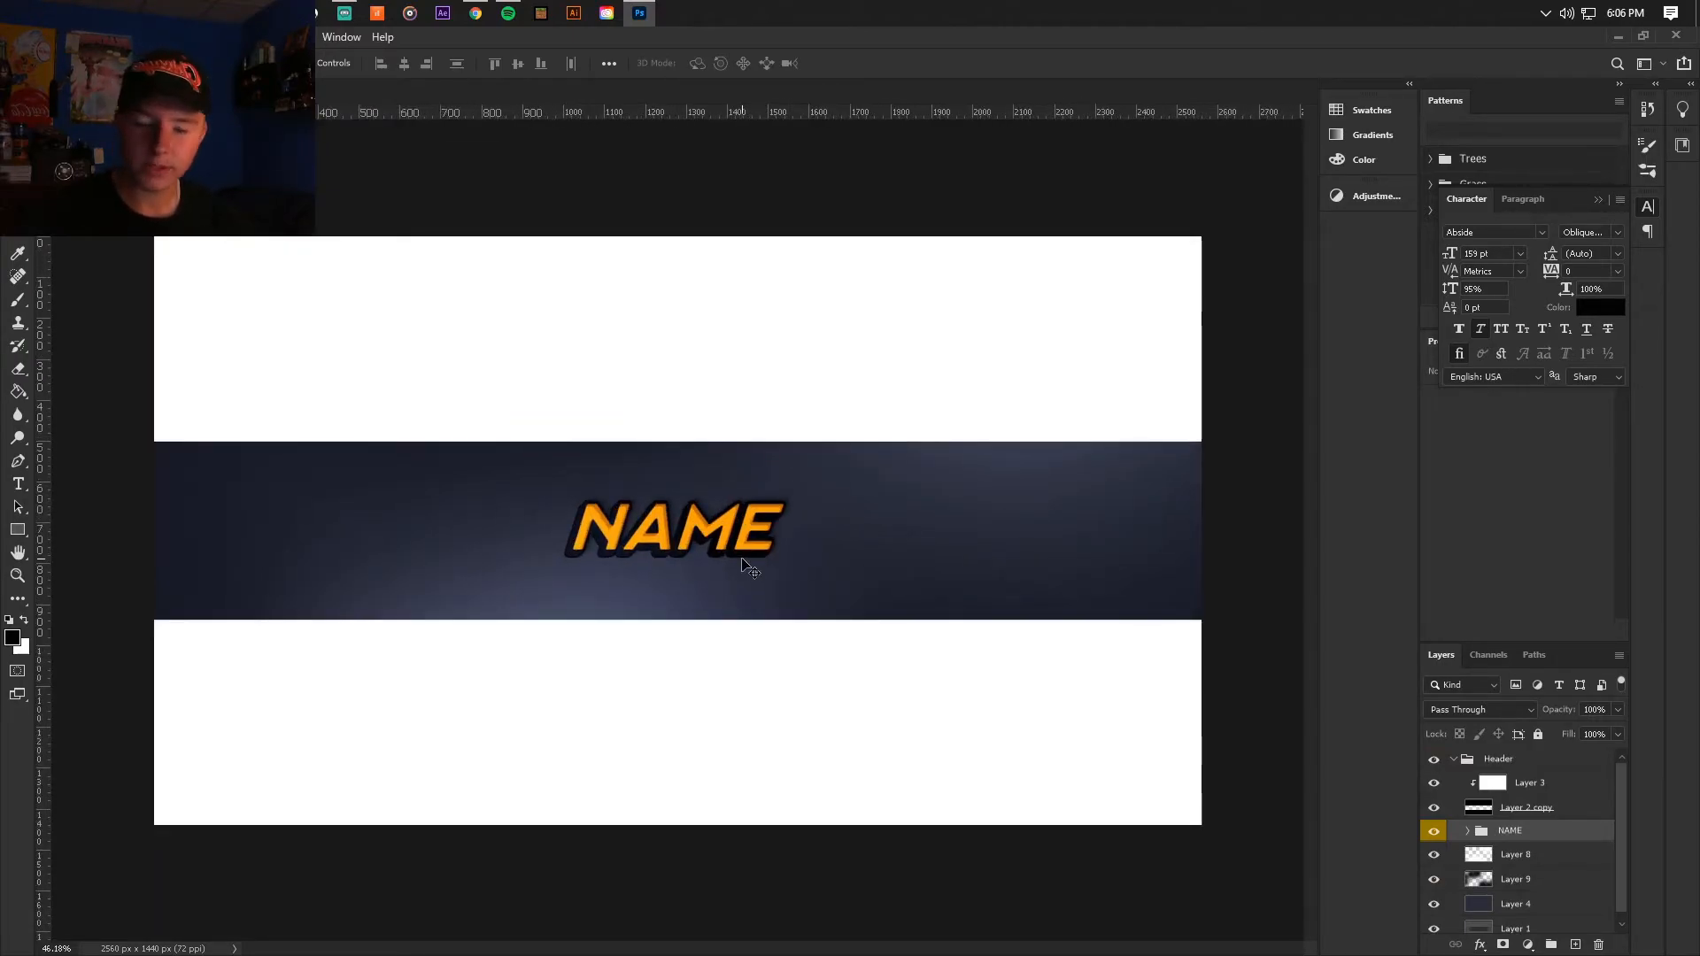
Step: Hide lighting Layers 8 and 9 and sample the banner's flat background colour from Layer 4 for the Paint Bucket
scroll(1532, 873, "down", 1)
left_click(1515, 896)
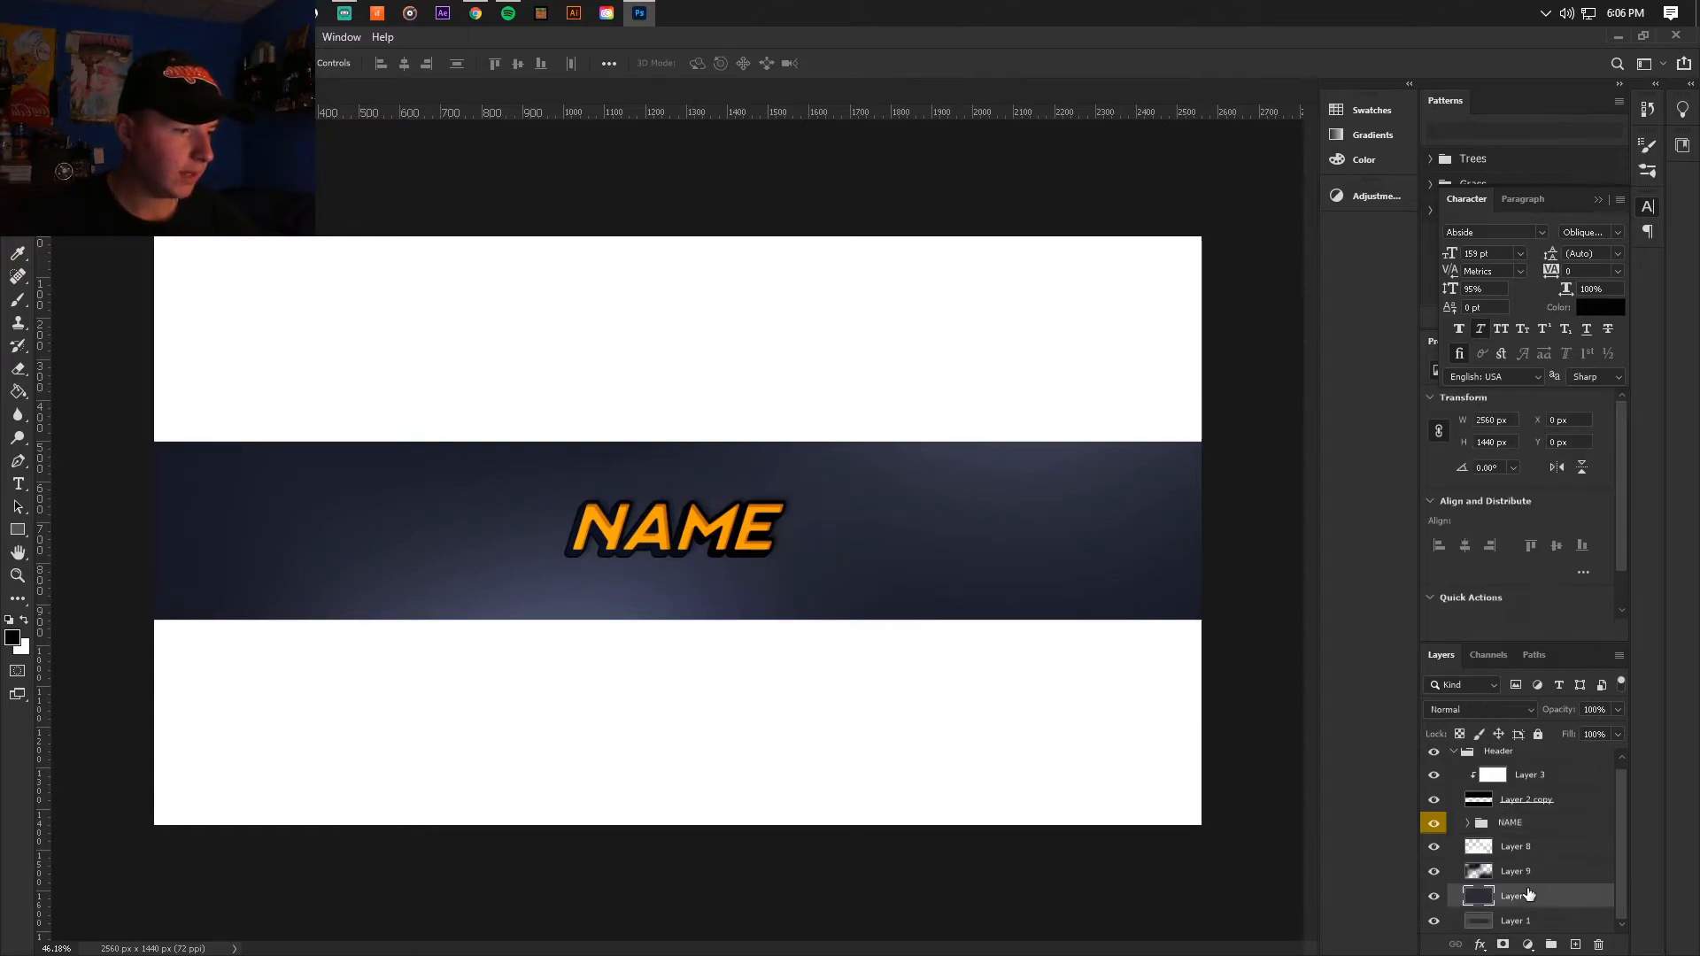
left_click(18, 392)
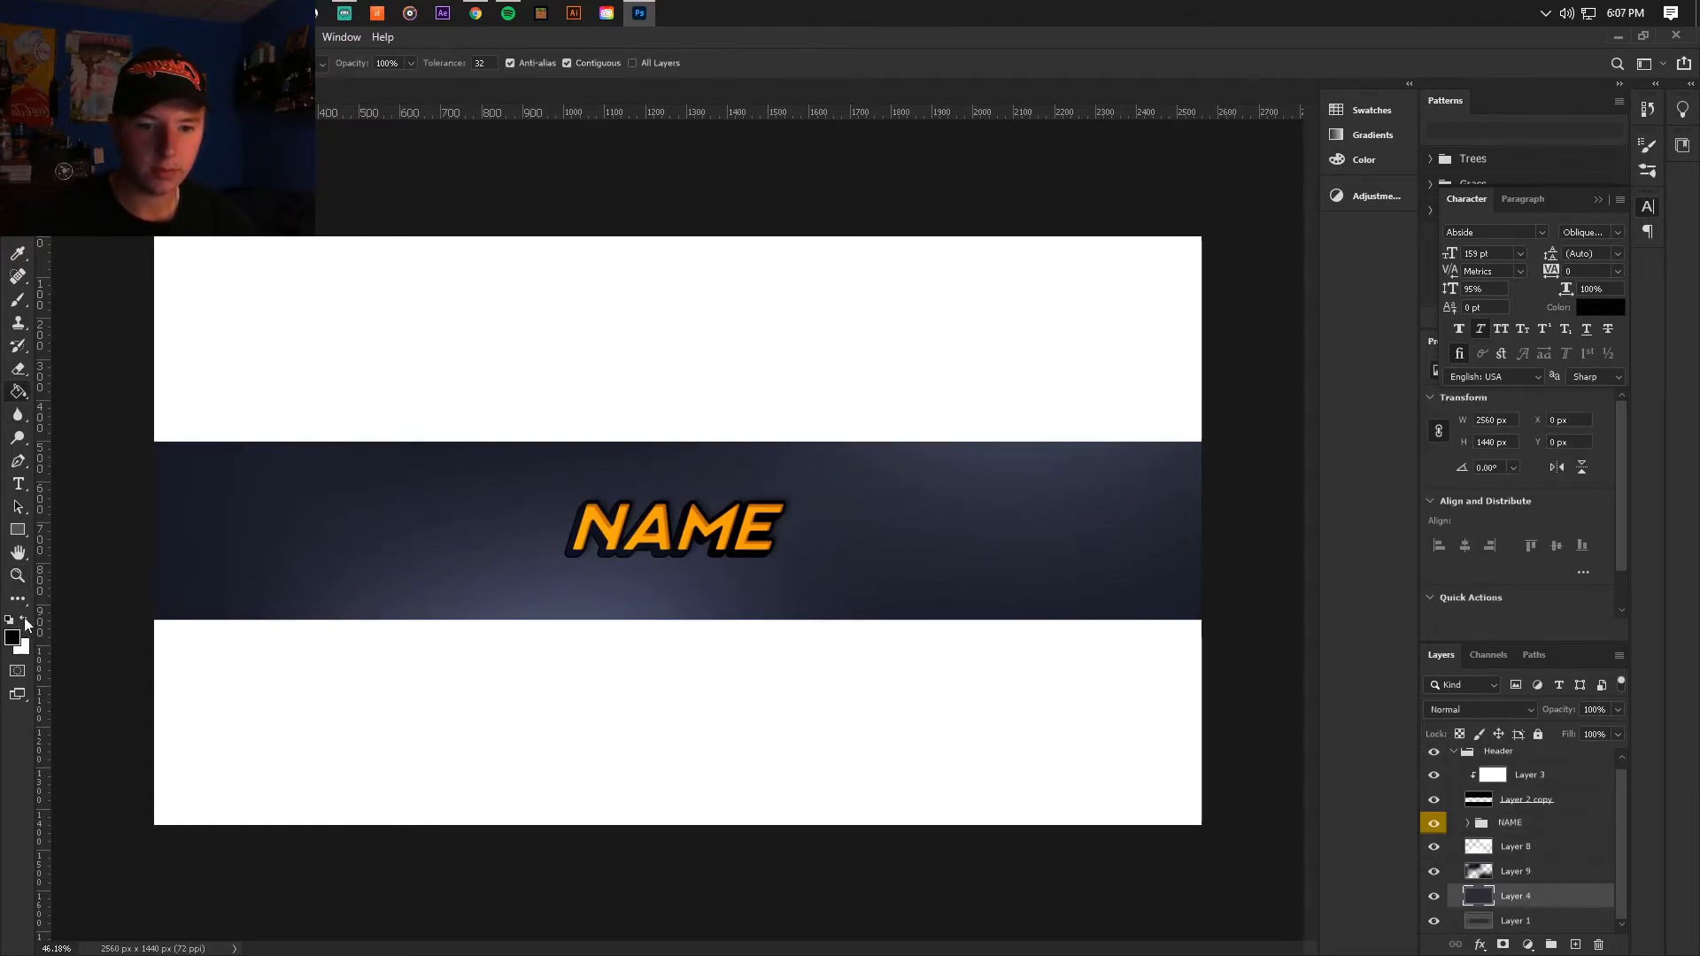
left_click_drag(1433, 871, 1433, 847)
left_click(1023, 535, "alt")
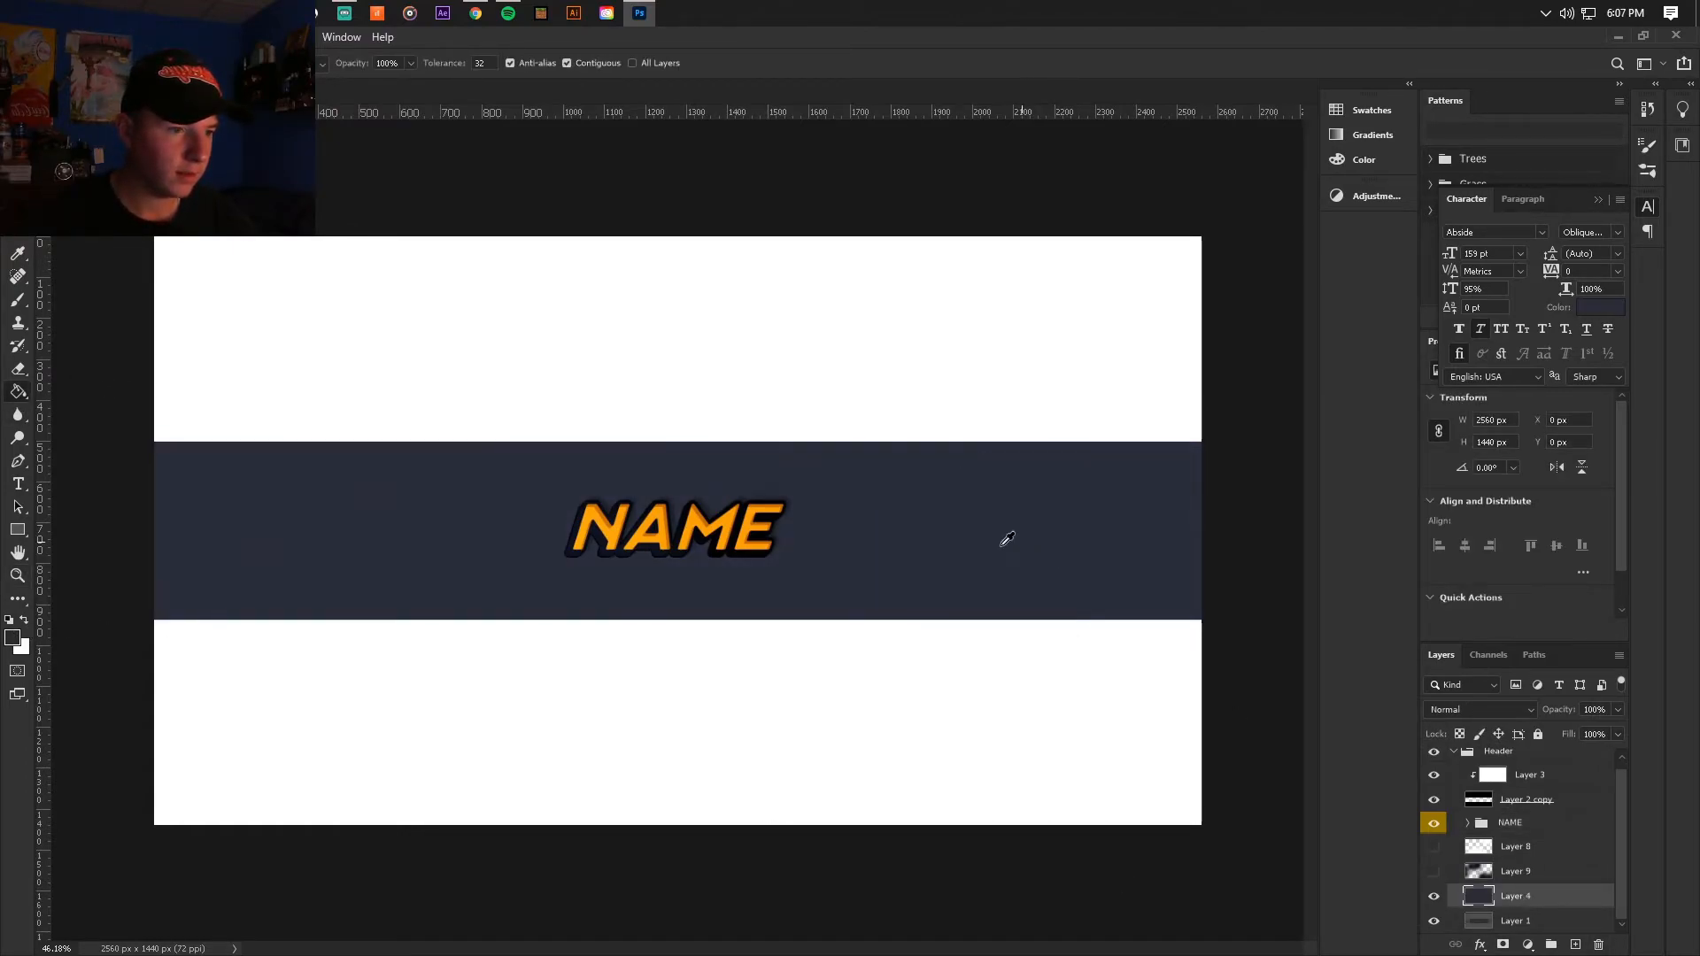
Step: Refill Layer 4 with a more saturated navy blue based on the sampled colour and show Layers 8 and 9 again
left_click(13, 639)
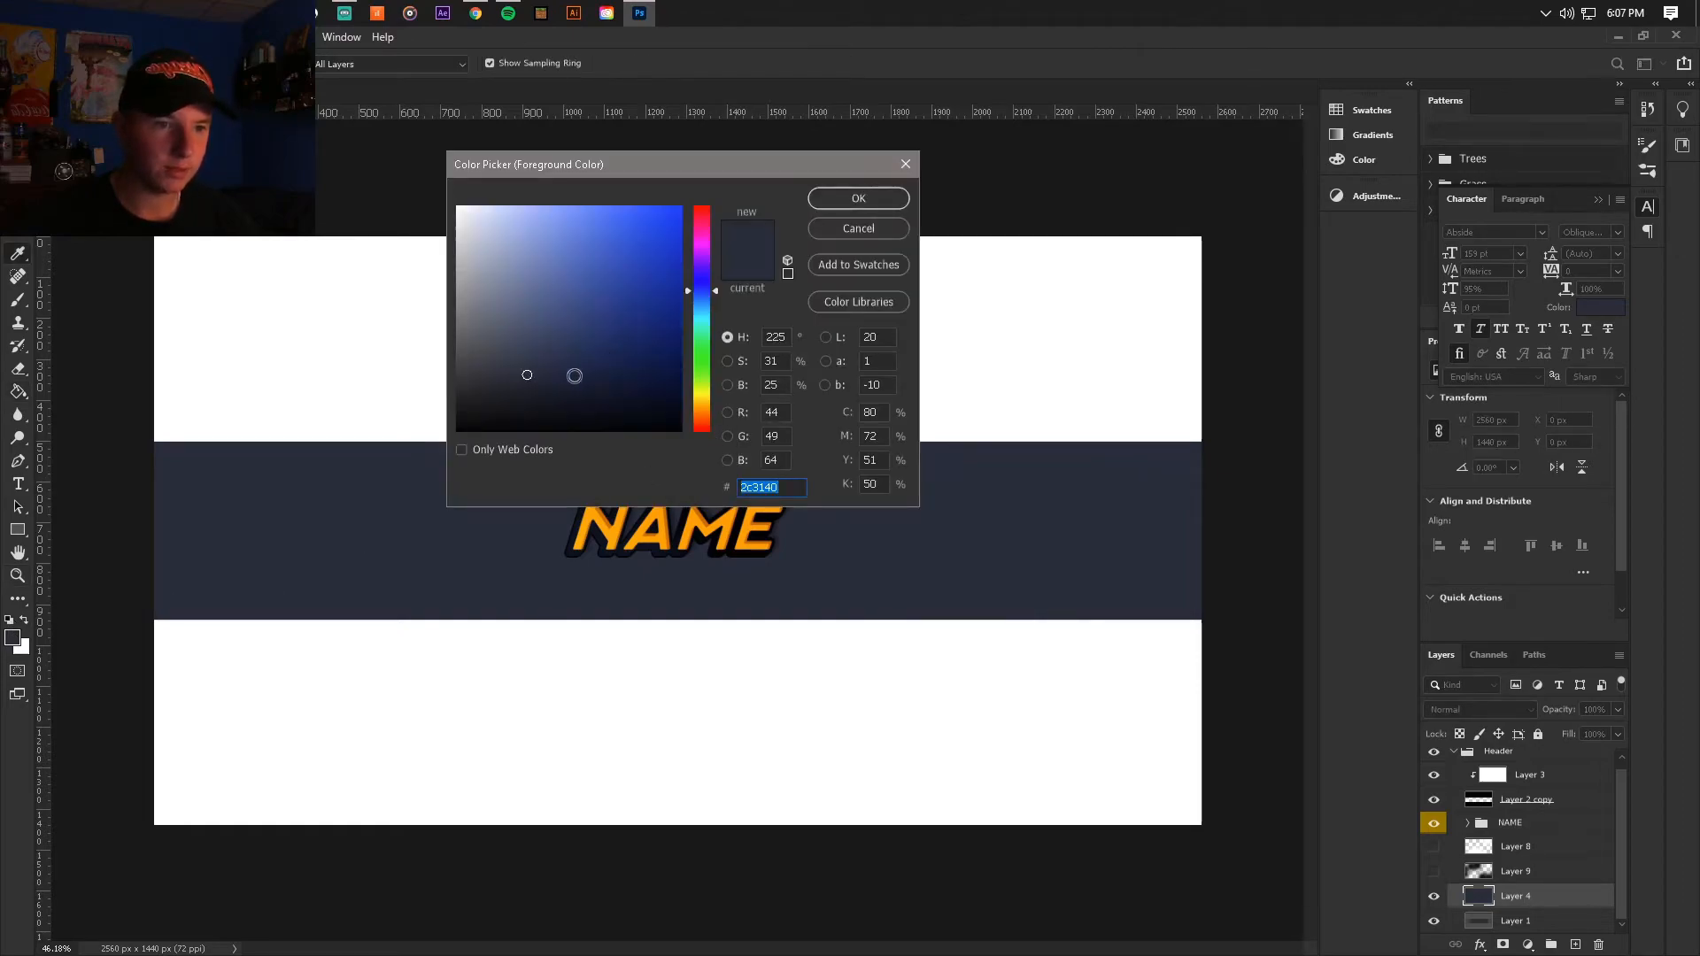
left_click(858, 198)
key("g")
left_click(1027, 643)
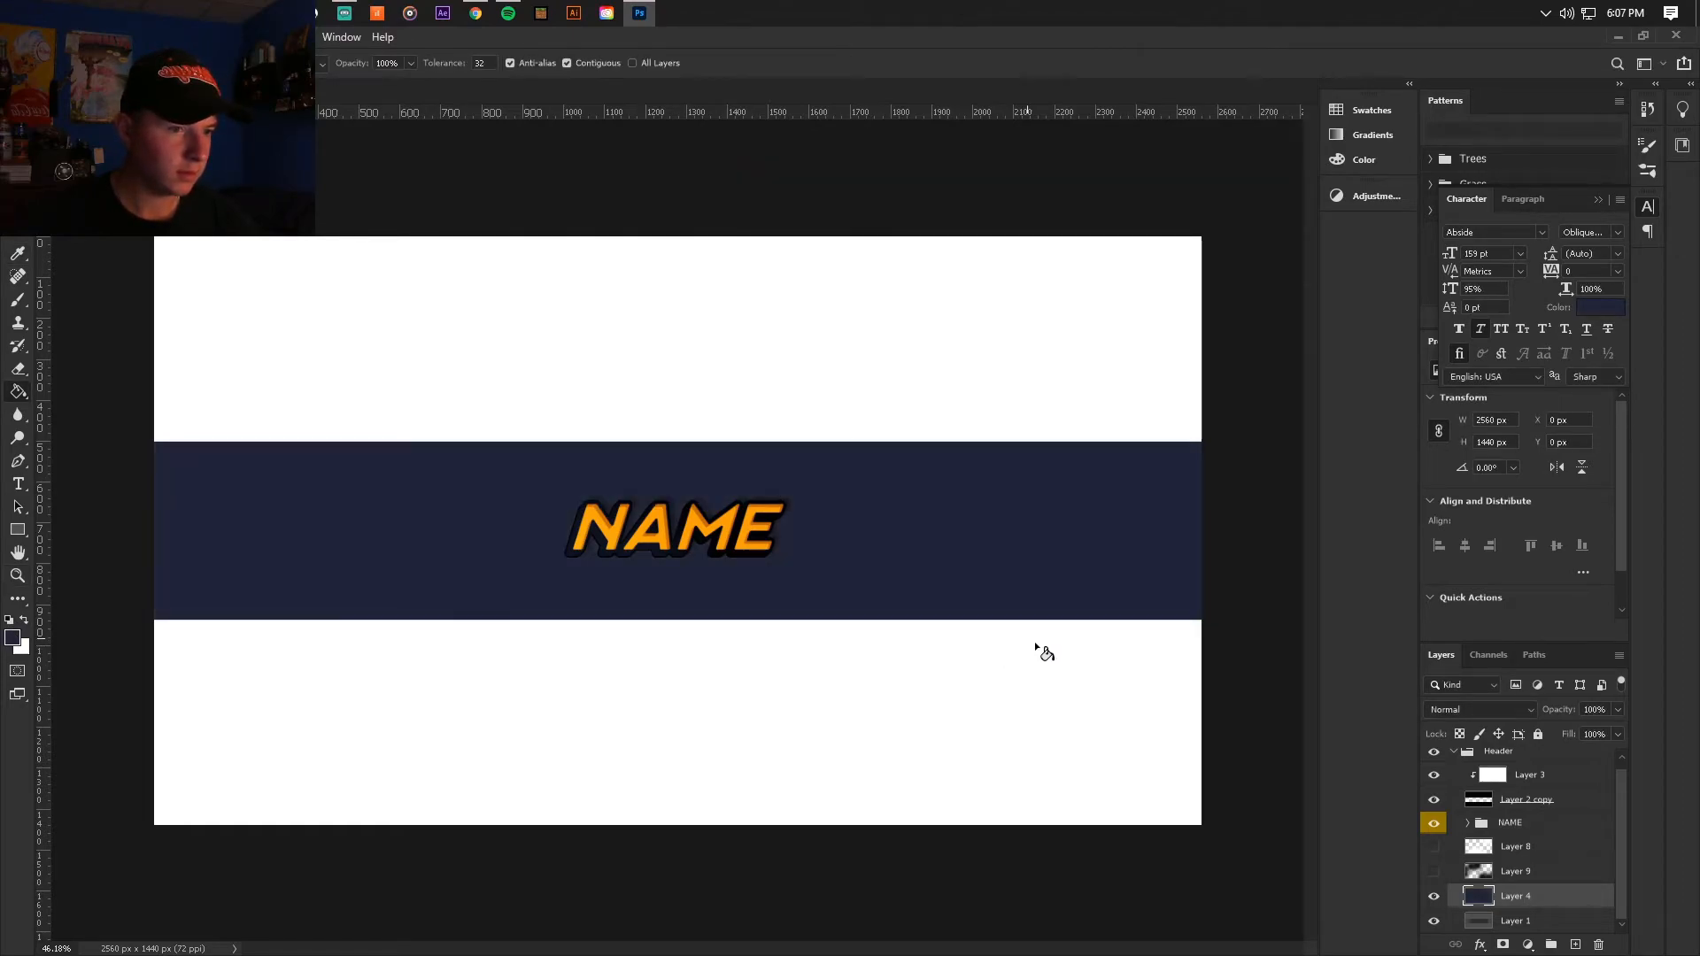
left_click_drag(1433, 848, 1436, 877)
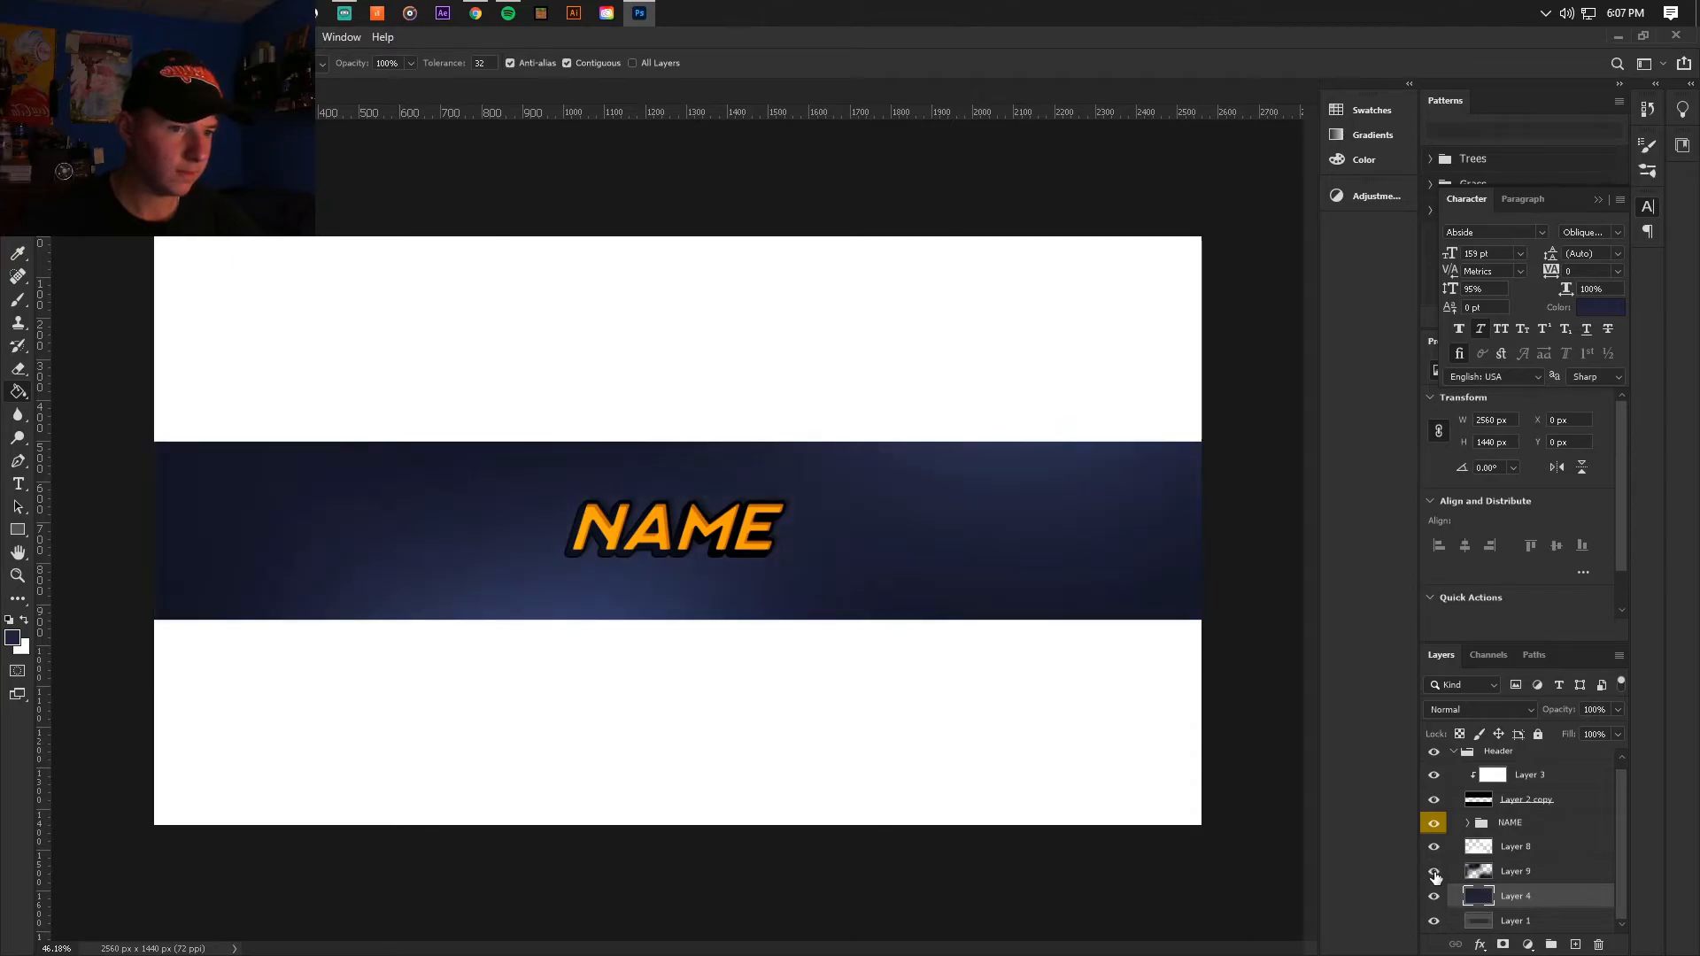
scroll(797, 558, "up", 5)
scroll(620, 543, "down", 7)
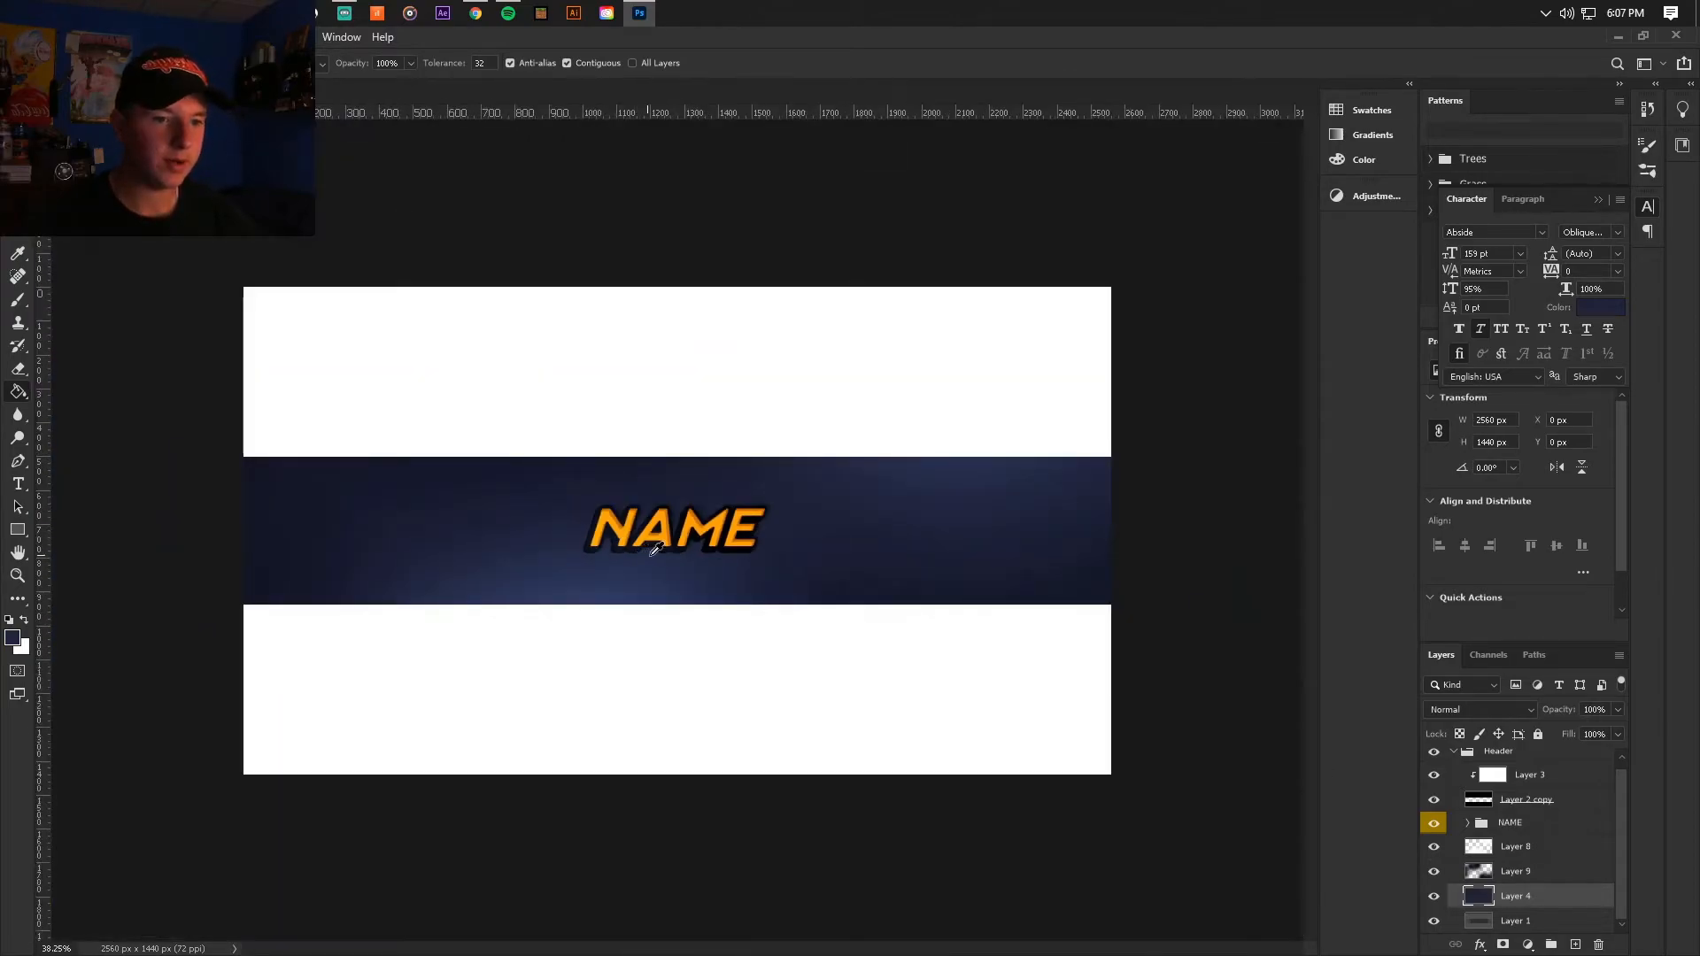
scroll(688, 545, "up", 4)
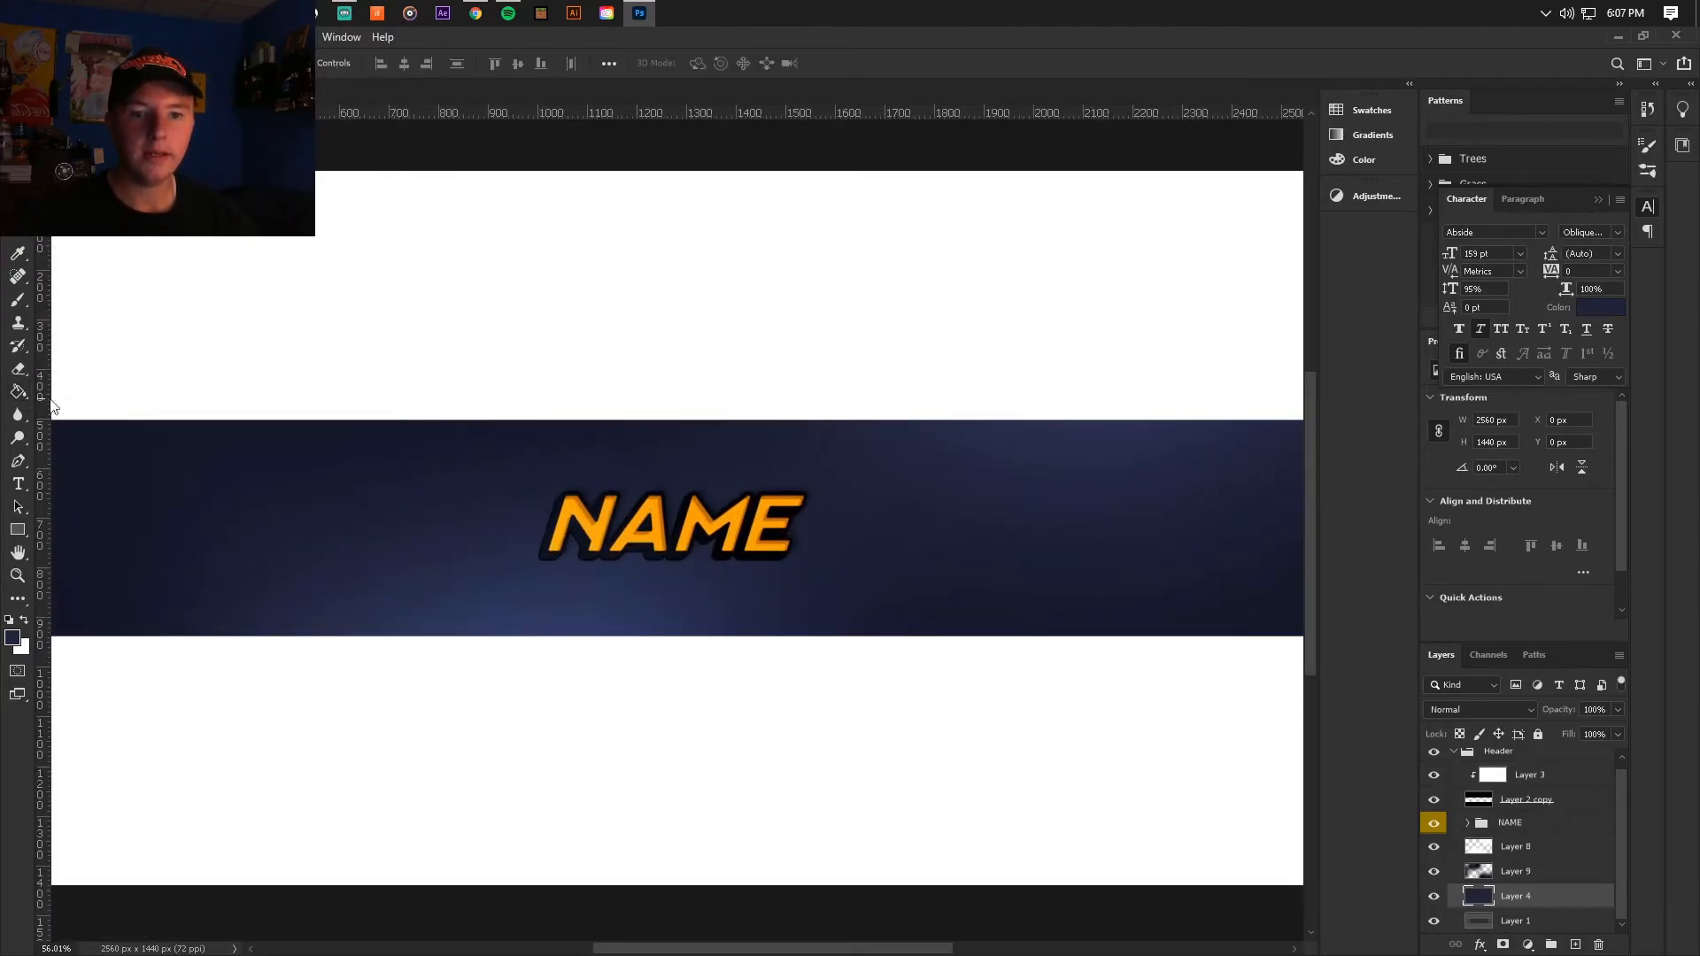
Step: Add a new layer above the NAME group, clip it to the group and fill it with white
key("x")
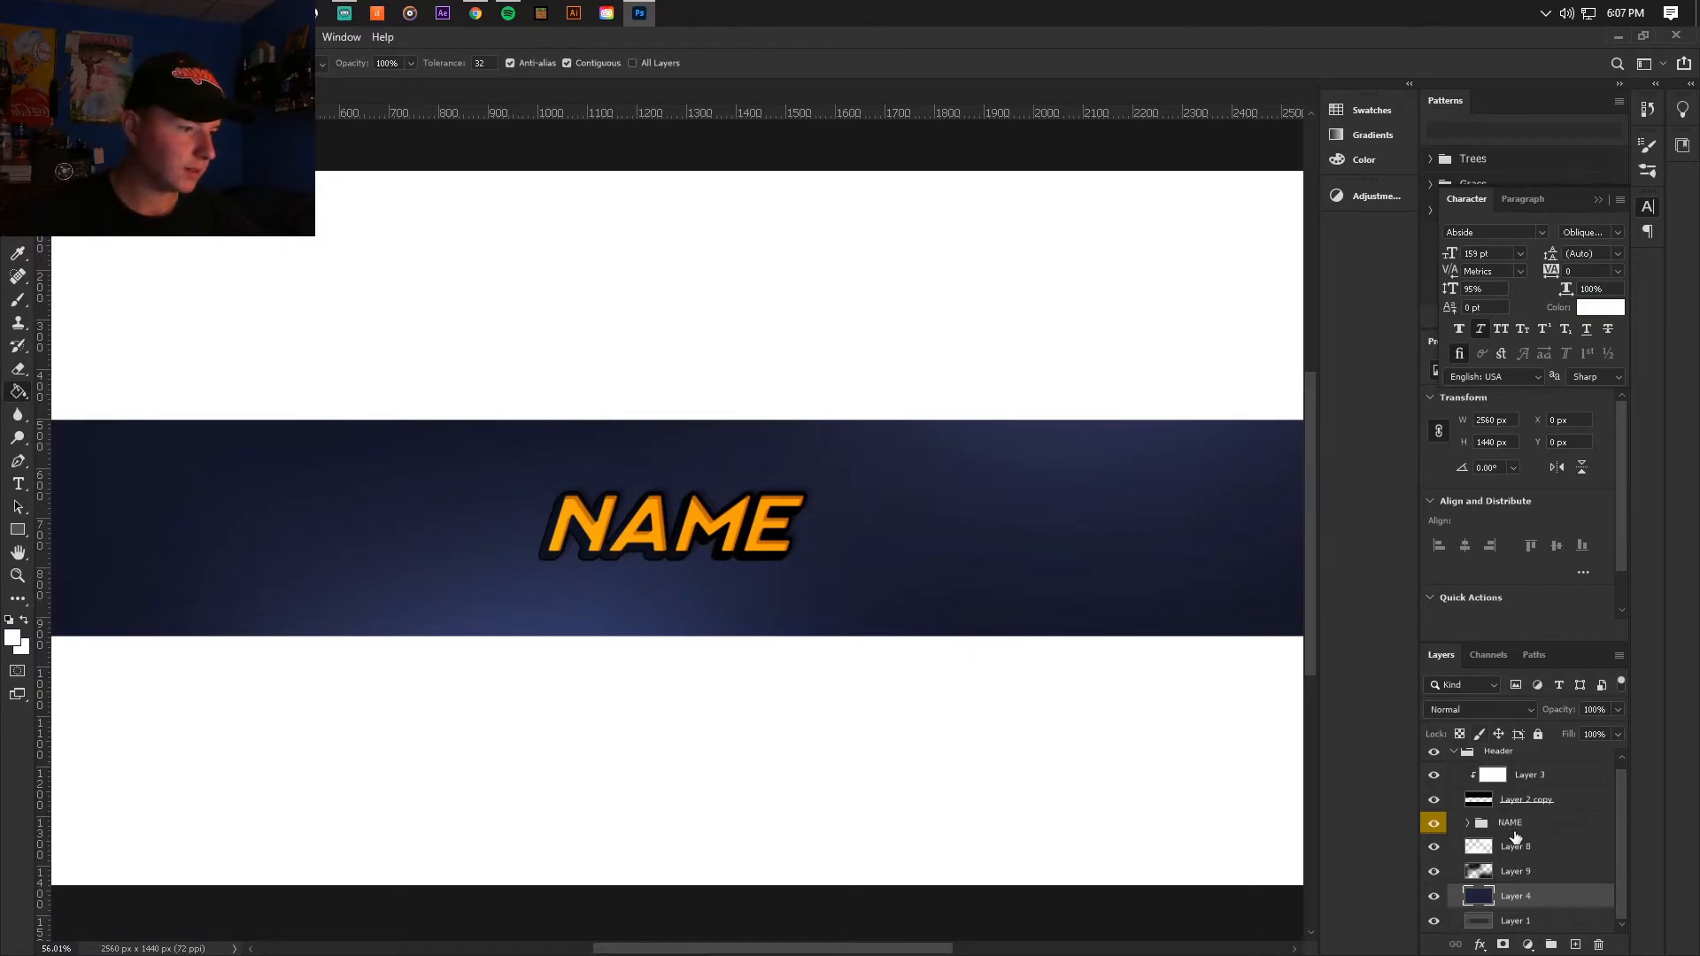
left_click(1514, 830)
left_click(1577, 946)
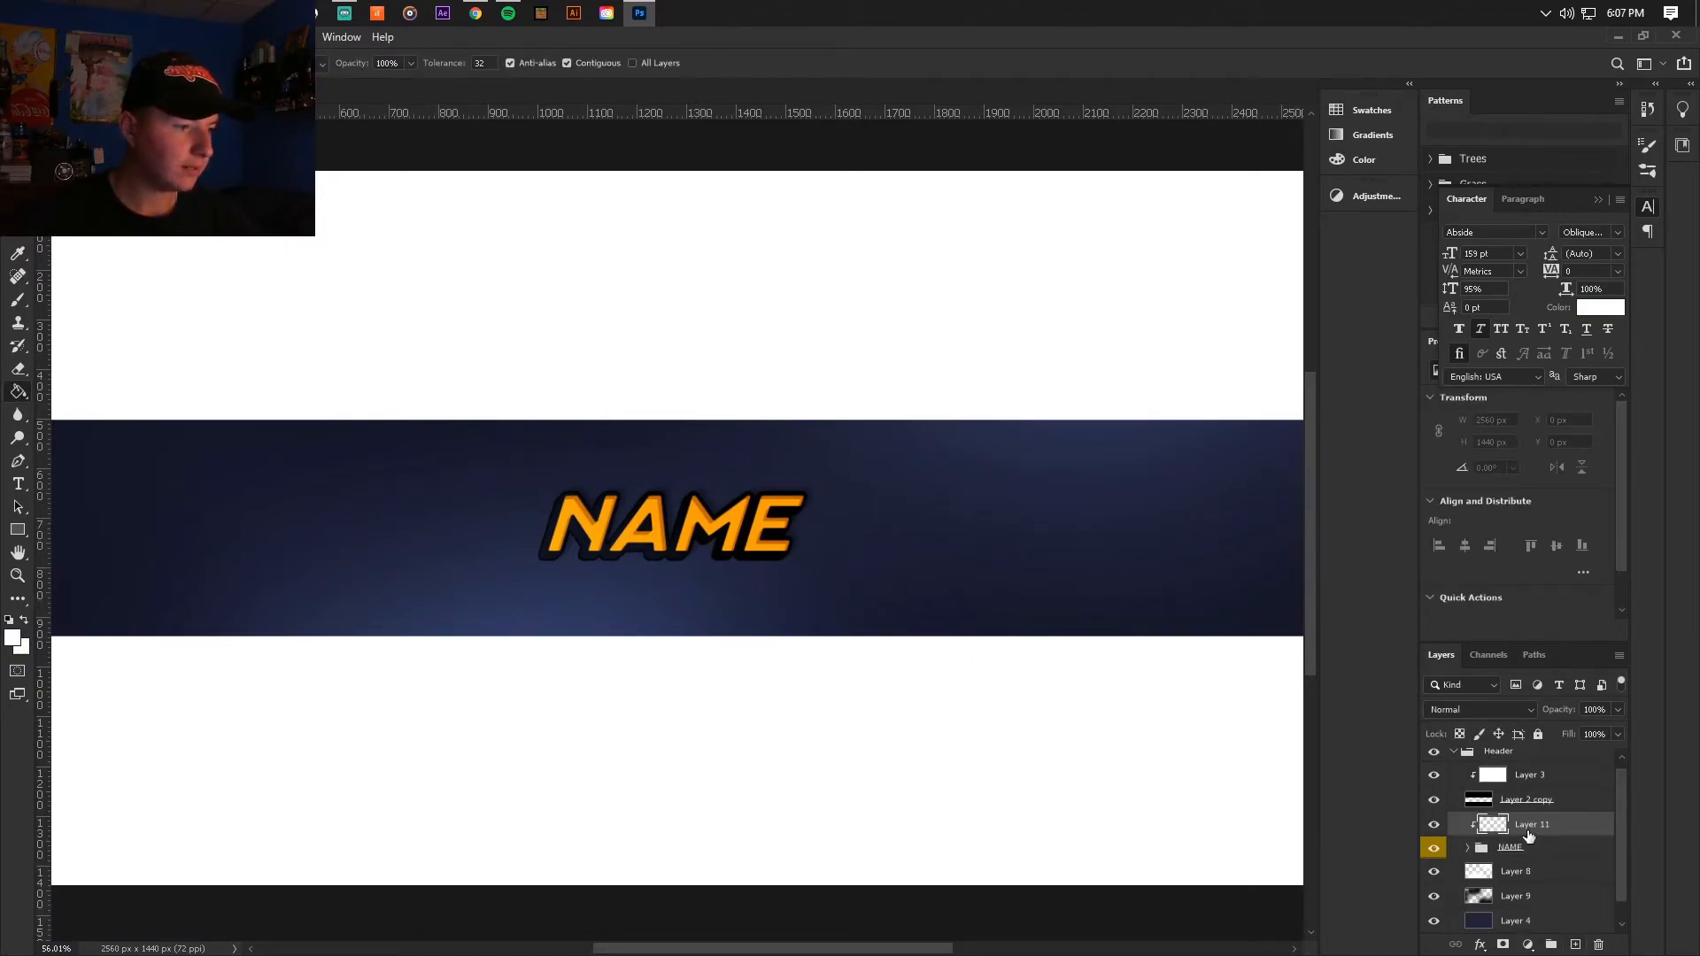
left_click(1545, 835, "alt")
left_click(691, 432)
Step: Set the white clipped layer to the Soft Light blend mode at 28% opacity
left_click(1438, 708)
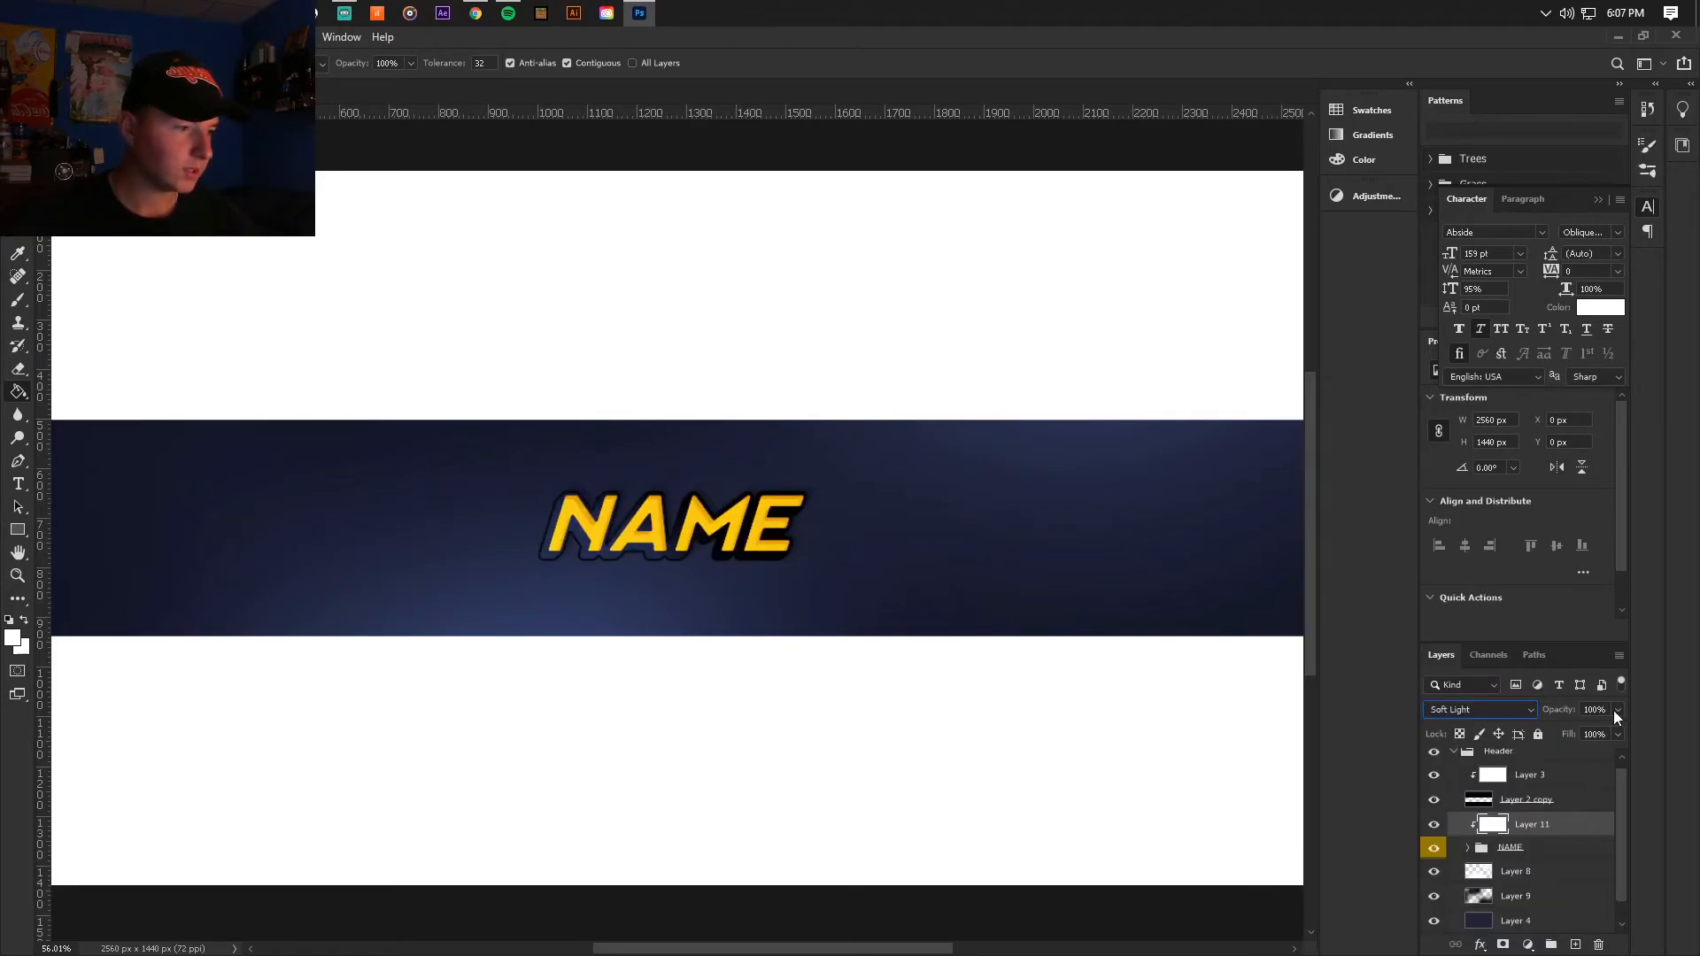
left_click(1507, 710)
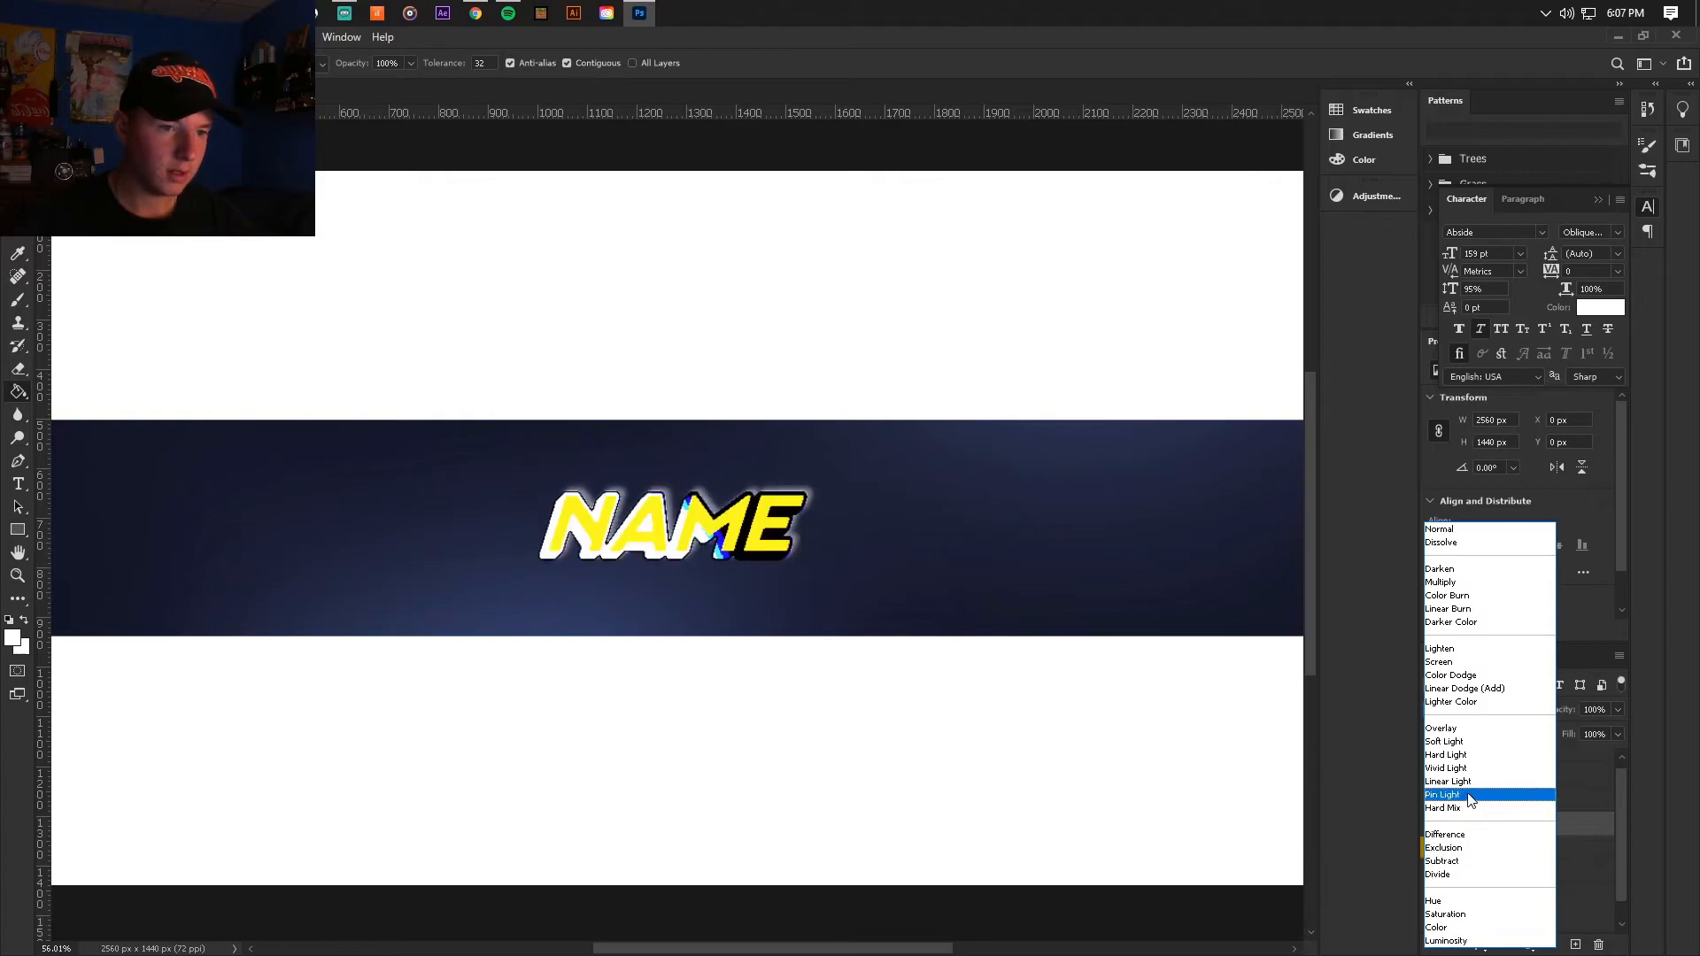
left_click(1477, 741)
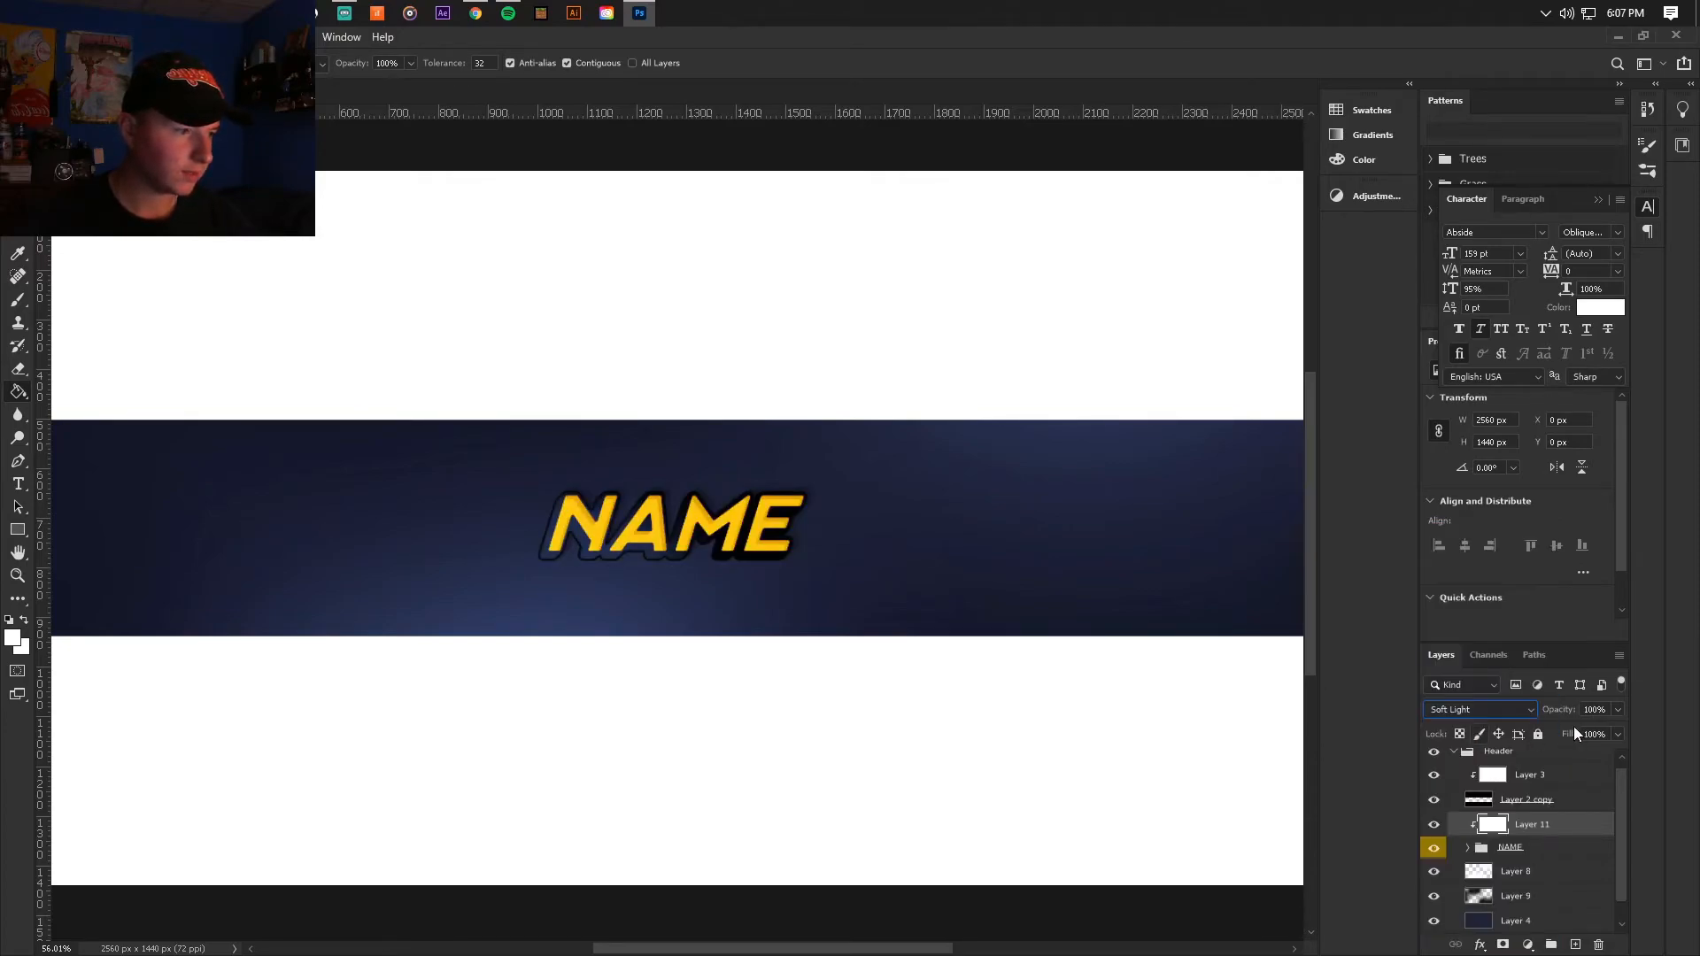
left_click_drag(1617, 709, 1555, 730)
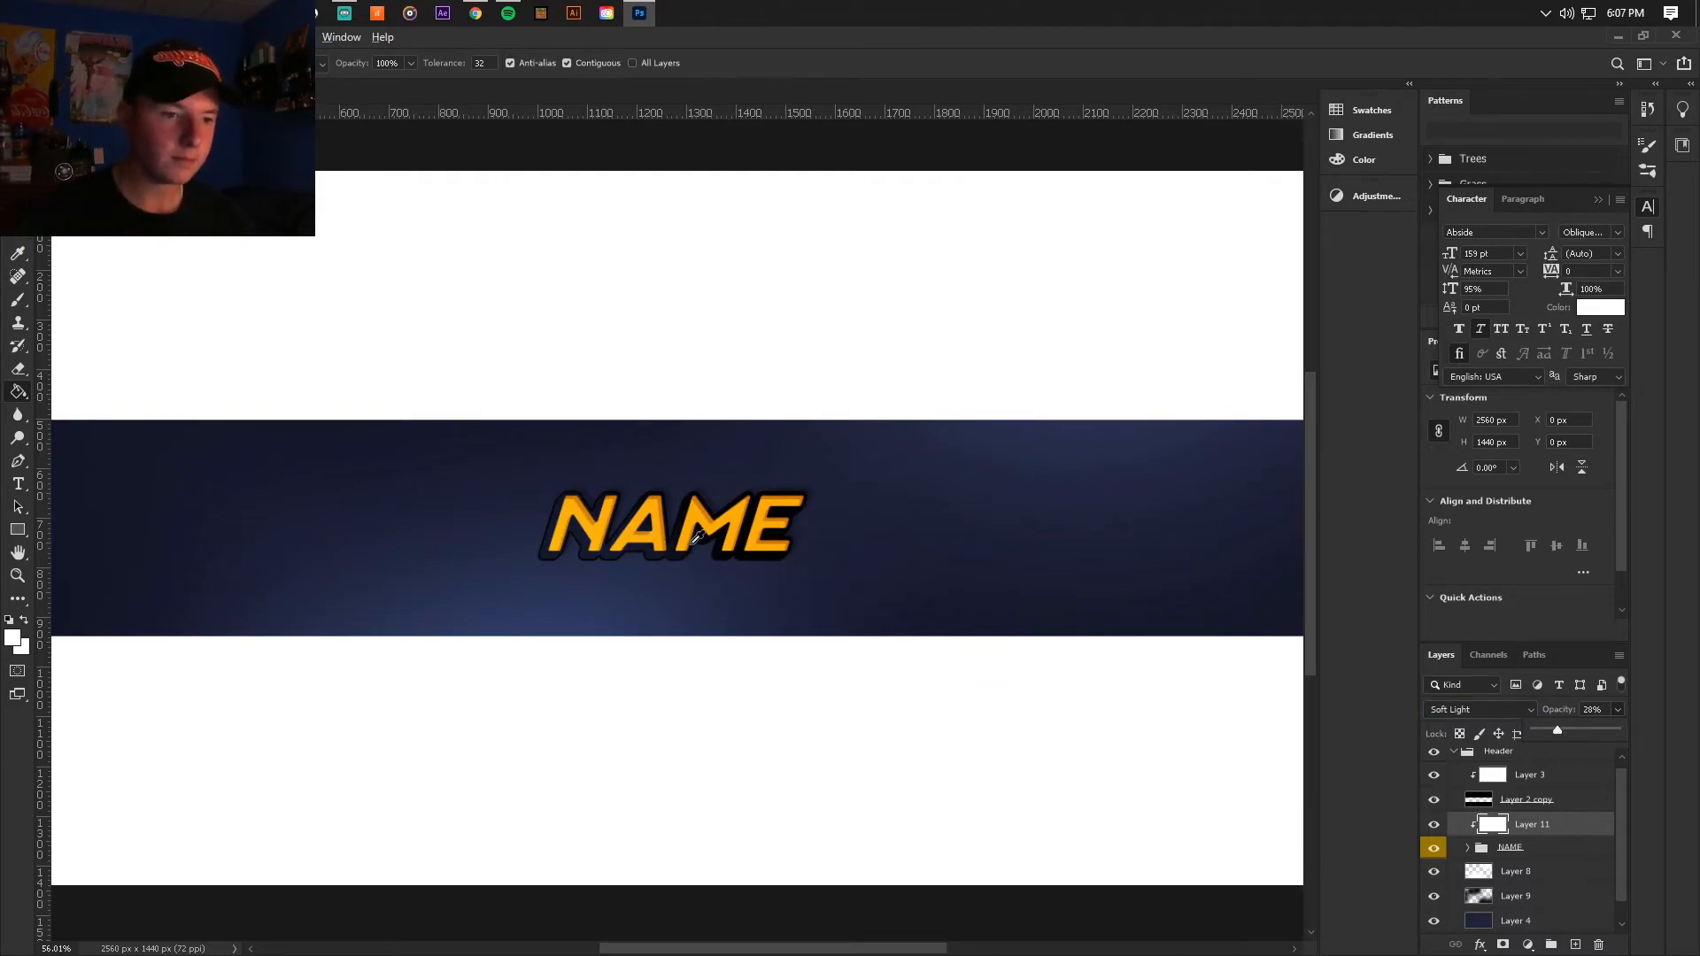
scroll(693, 542, "up", 7)
key("v")
scroll(682, 537, "down", 10)
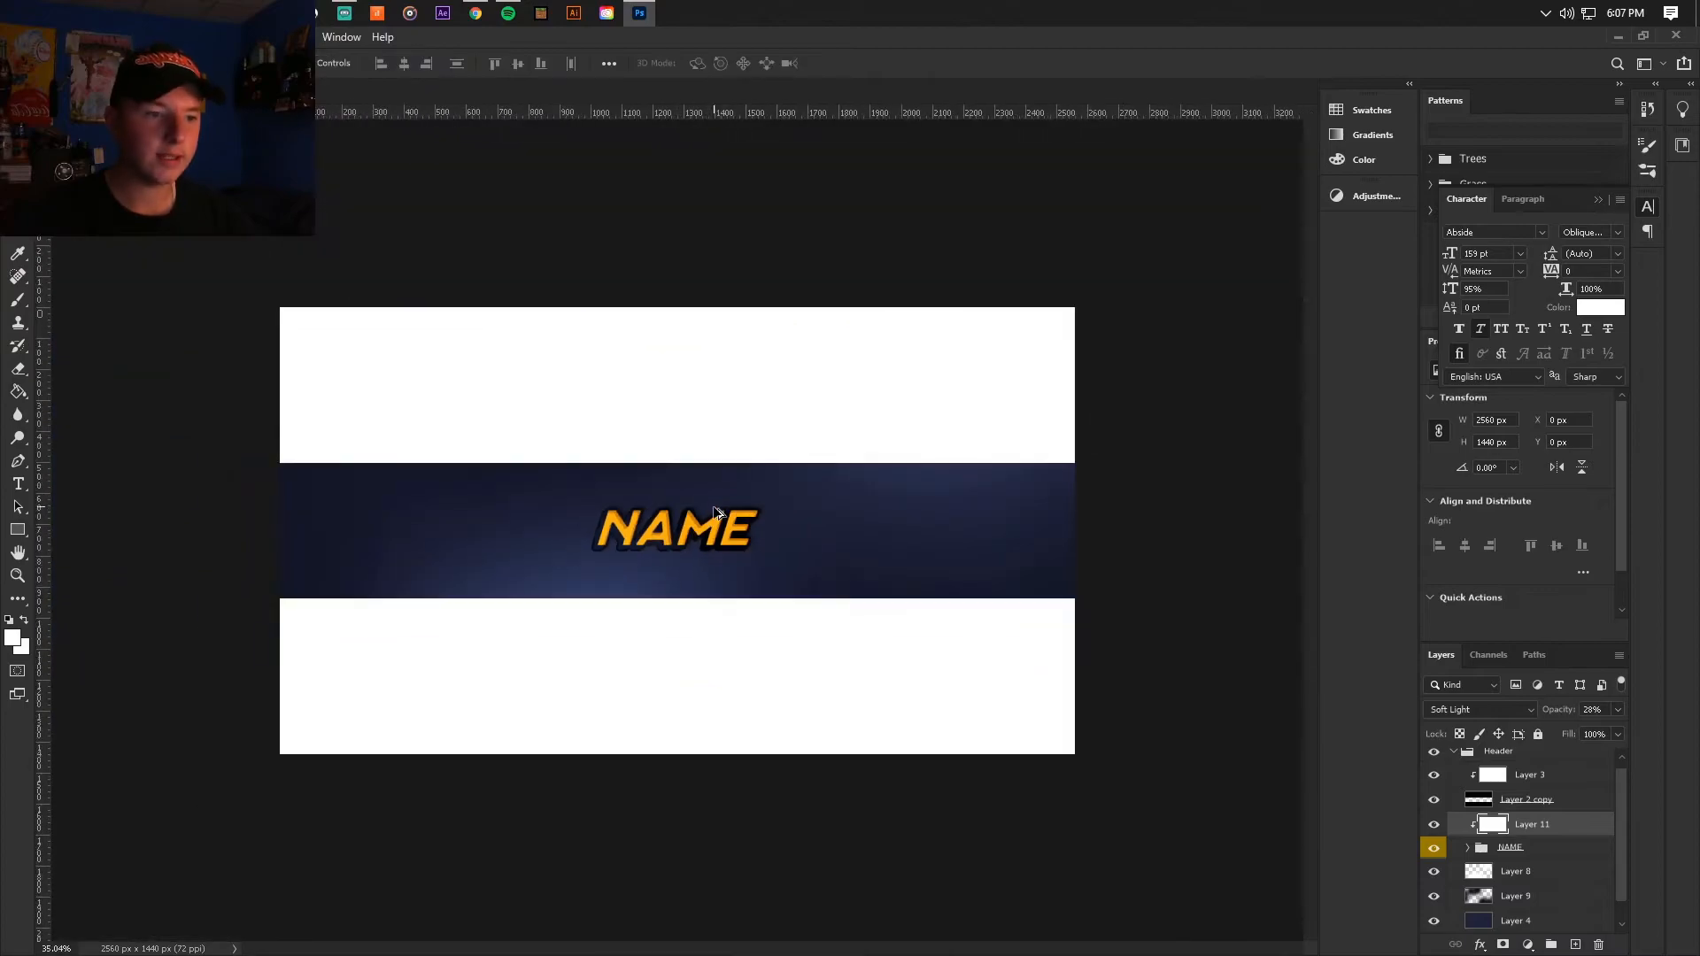
scroll(713, 511, "up", 7)
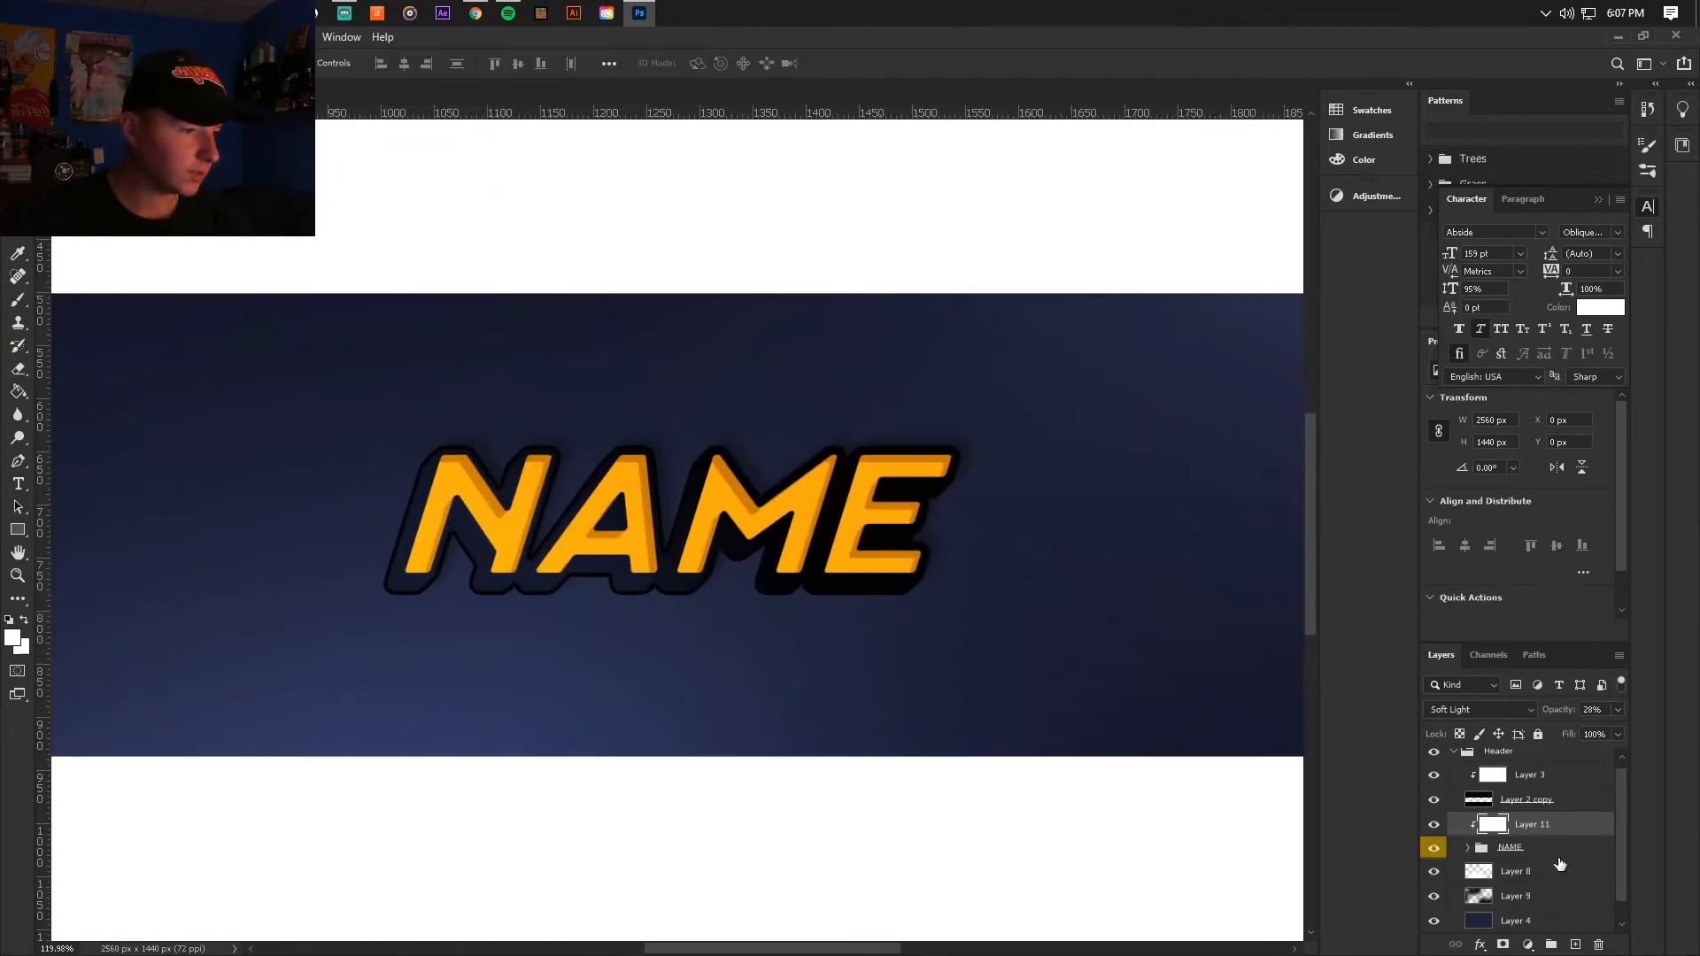
Step: Group all lettering layers inside the NAME group, from Layer 6 to Layer 5 copy 24, leaving shadow Layer 10 out
left_click(1467, 848)
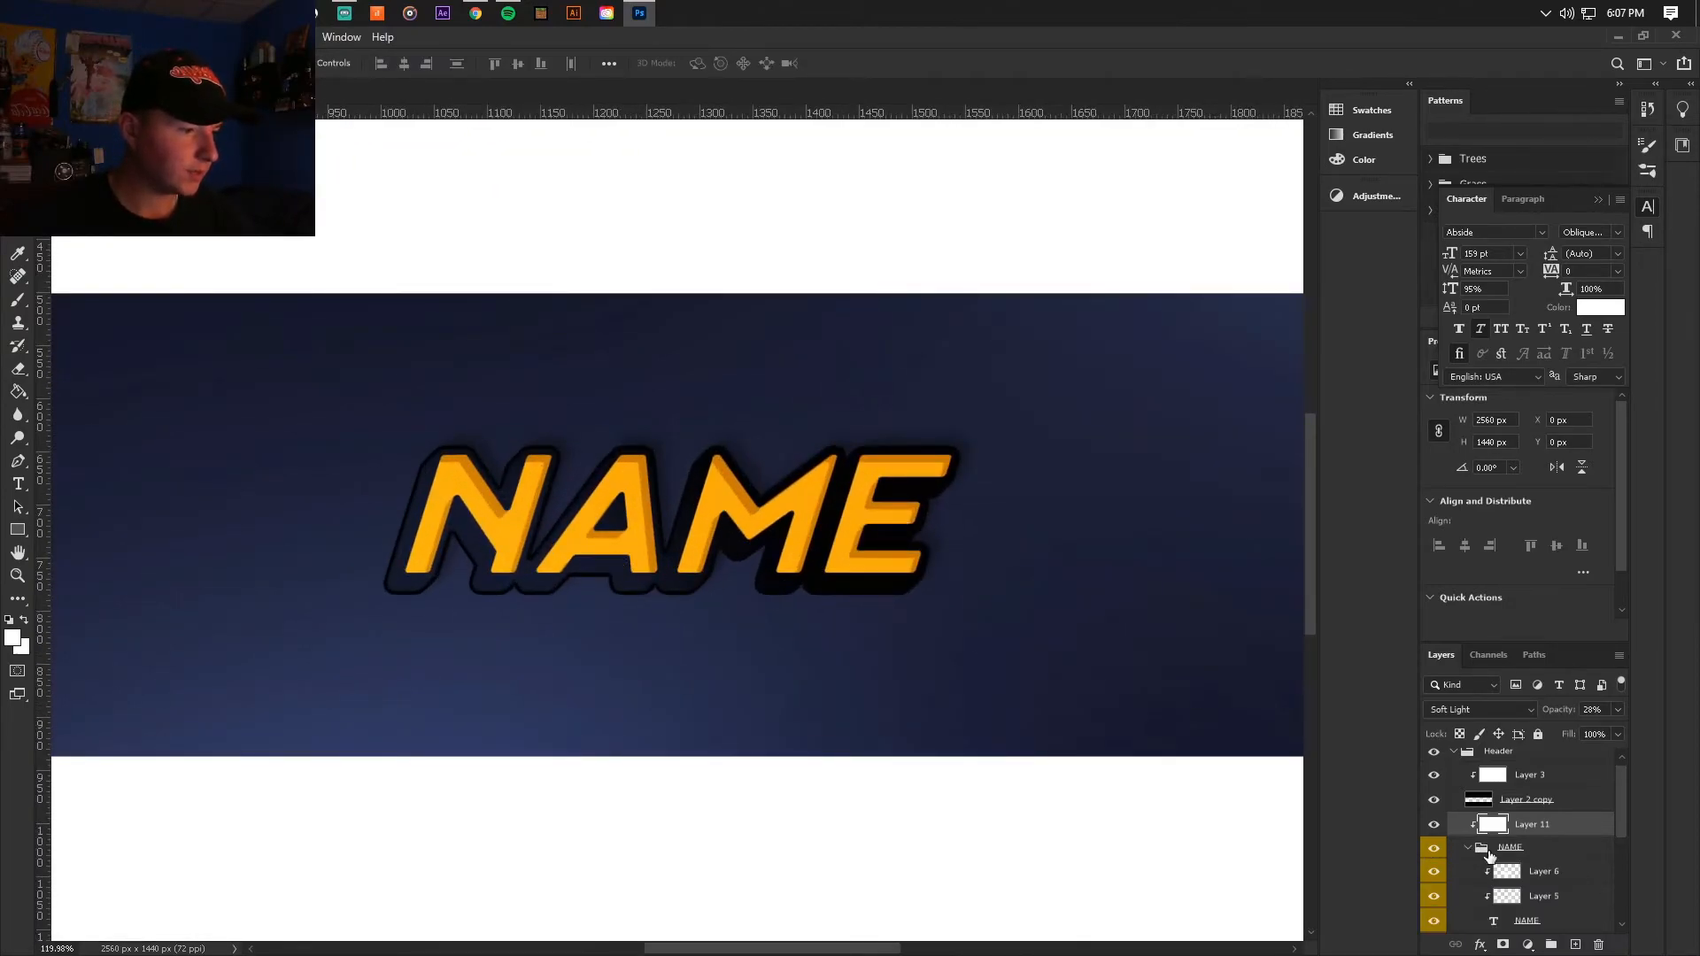
scroll(1490, 856, "down", 5)
scroll(1536, 828, "up", 2)
left_click(1553, 783)
left_click(1548, 808)
scroll(1547, 823, "down", 3)
left_click(1534, 868)
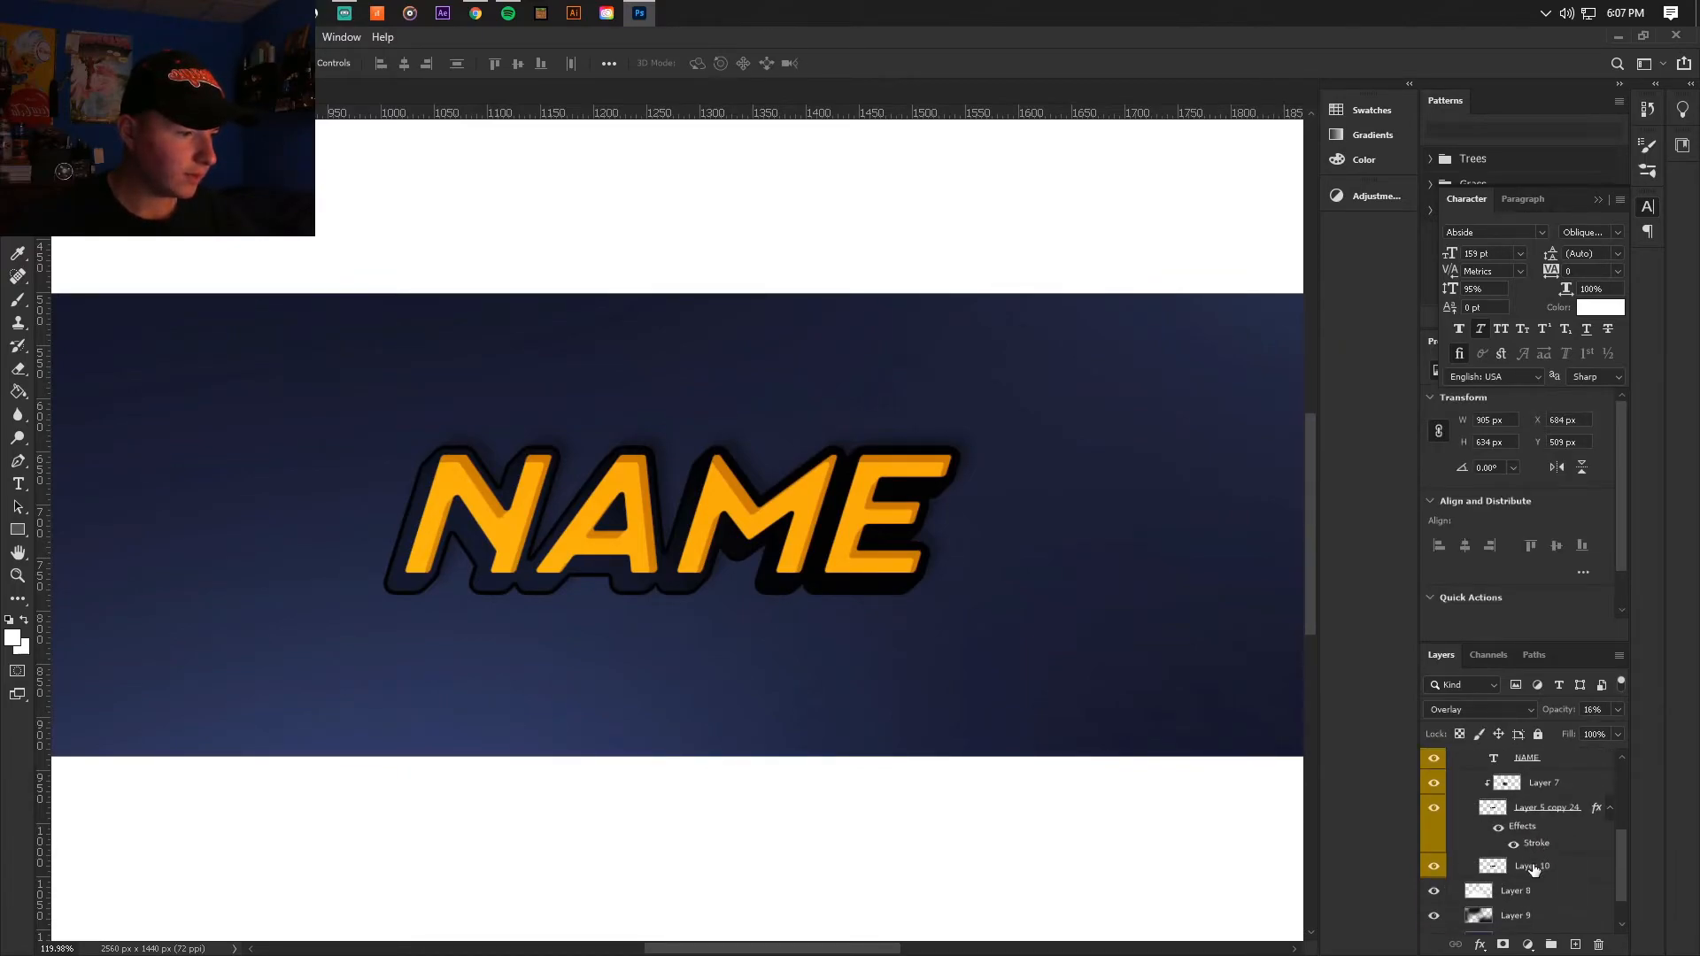
left_click_drag(1540, 810, 1551, 944)
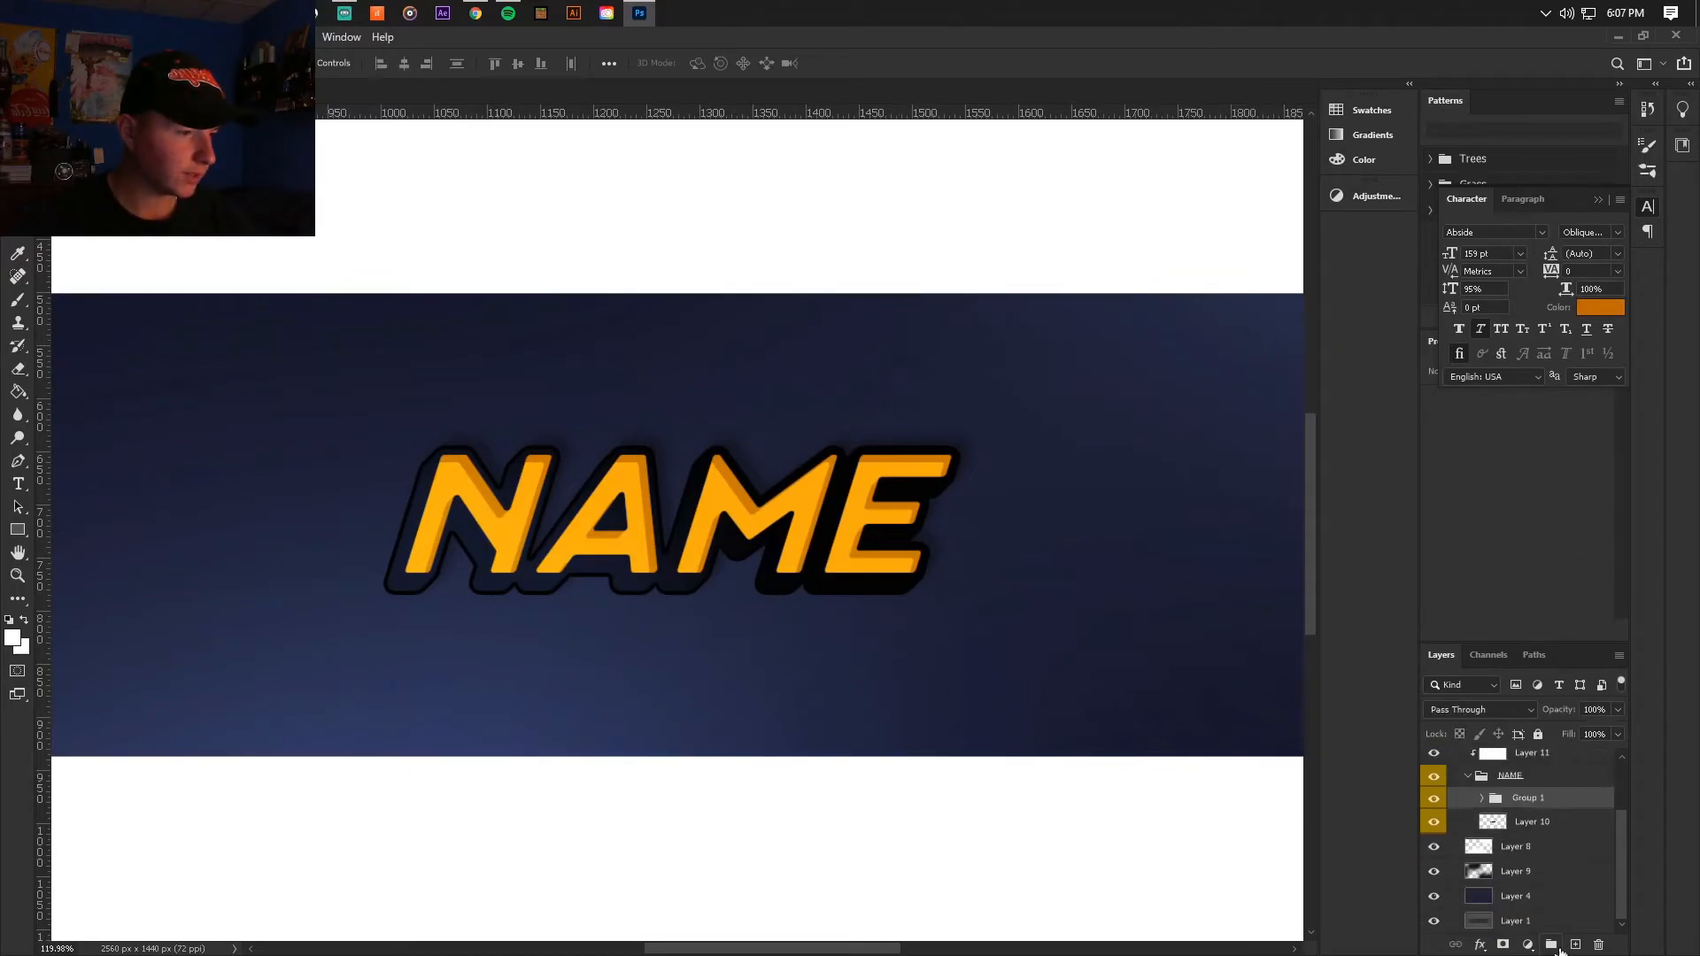
Step: Add a white (ffffff) 3 px outside Stroke to the new lettering group, Group 1
double_click(1568, 803)
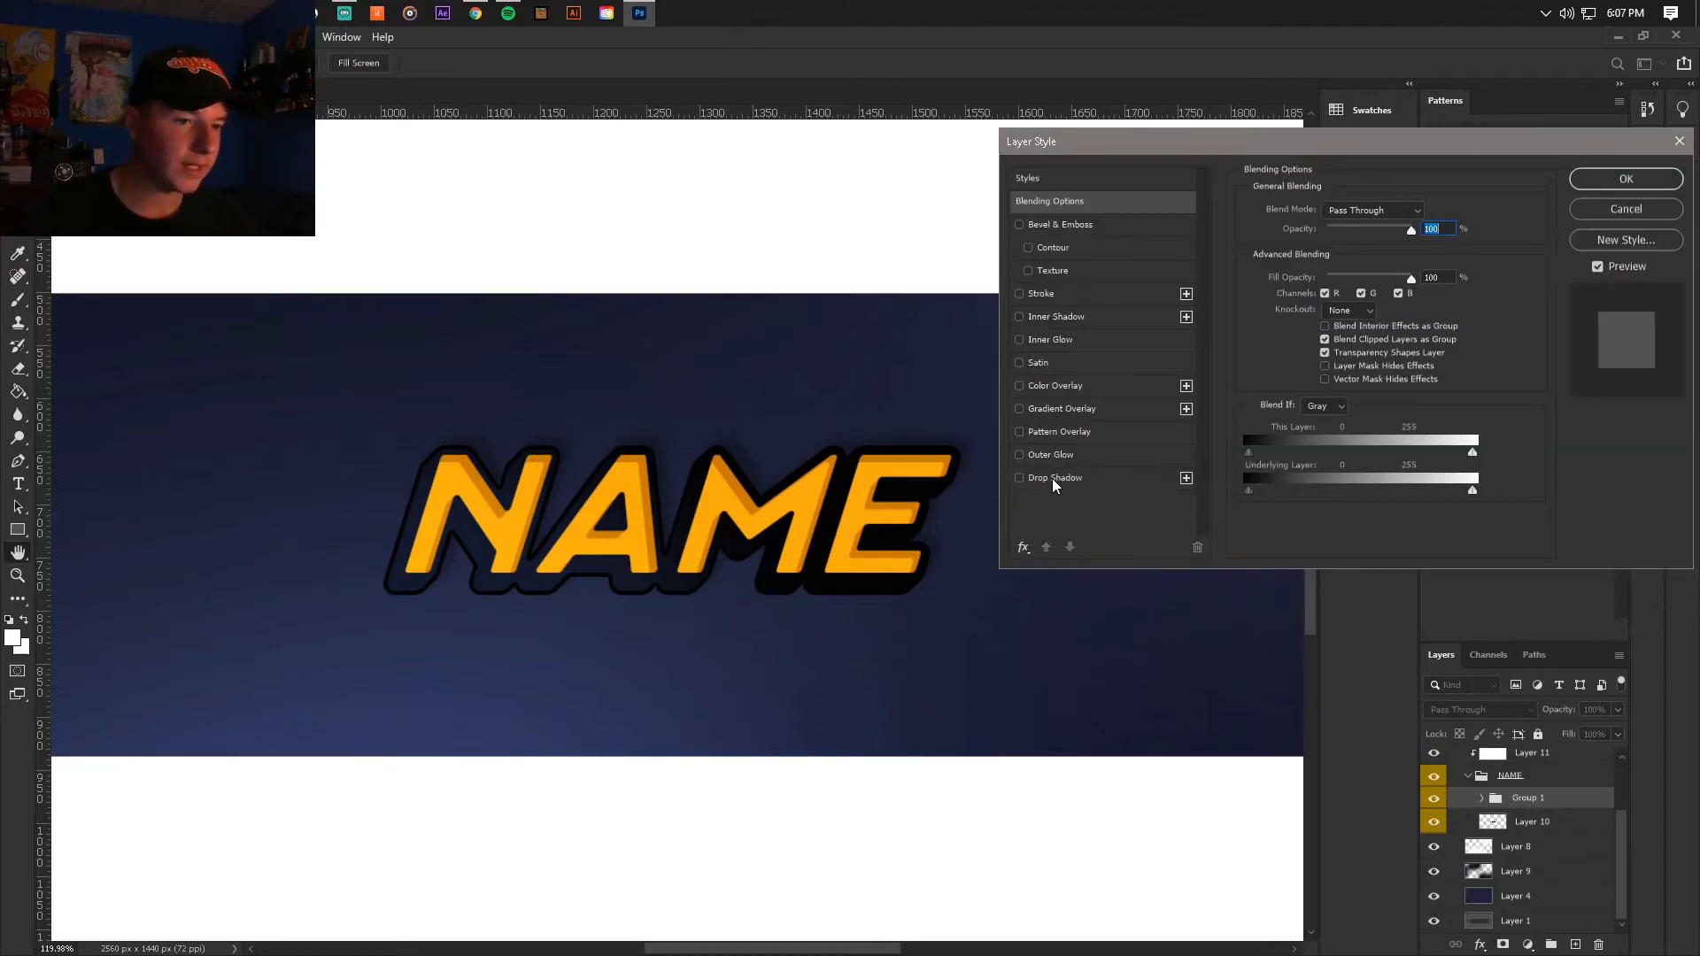
left_click(1021, 295)
left_click(1041, 294)
left_click(1332, 229)
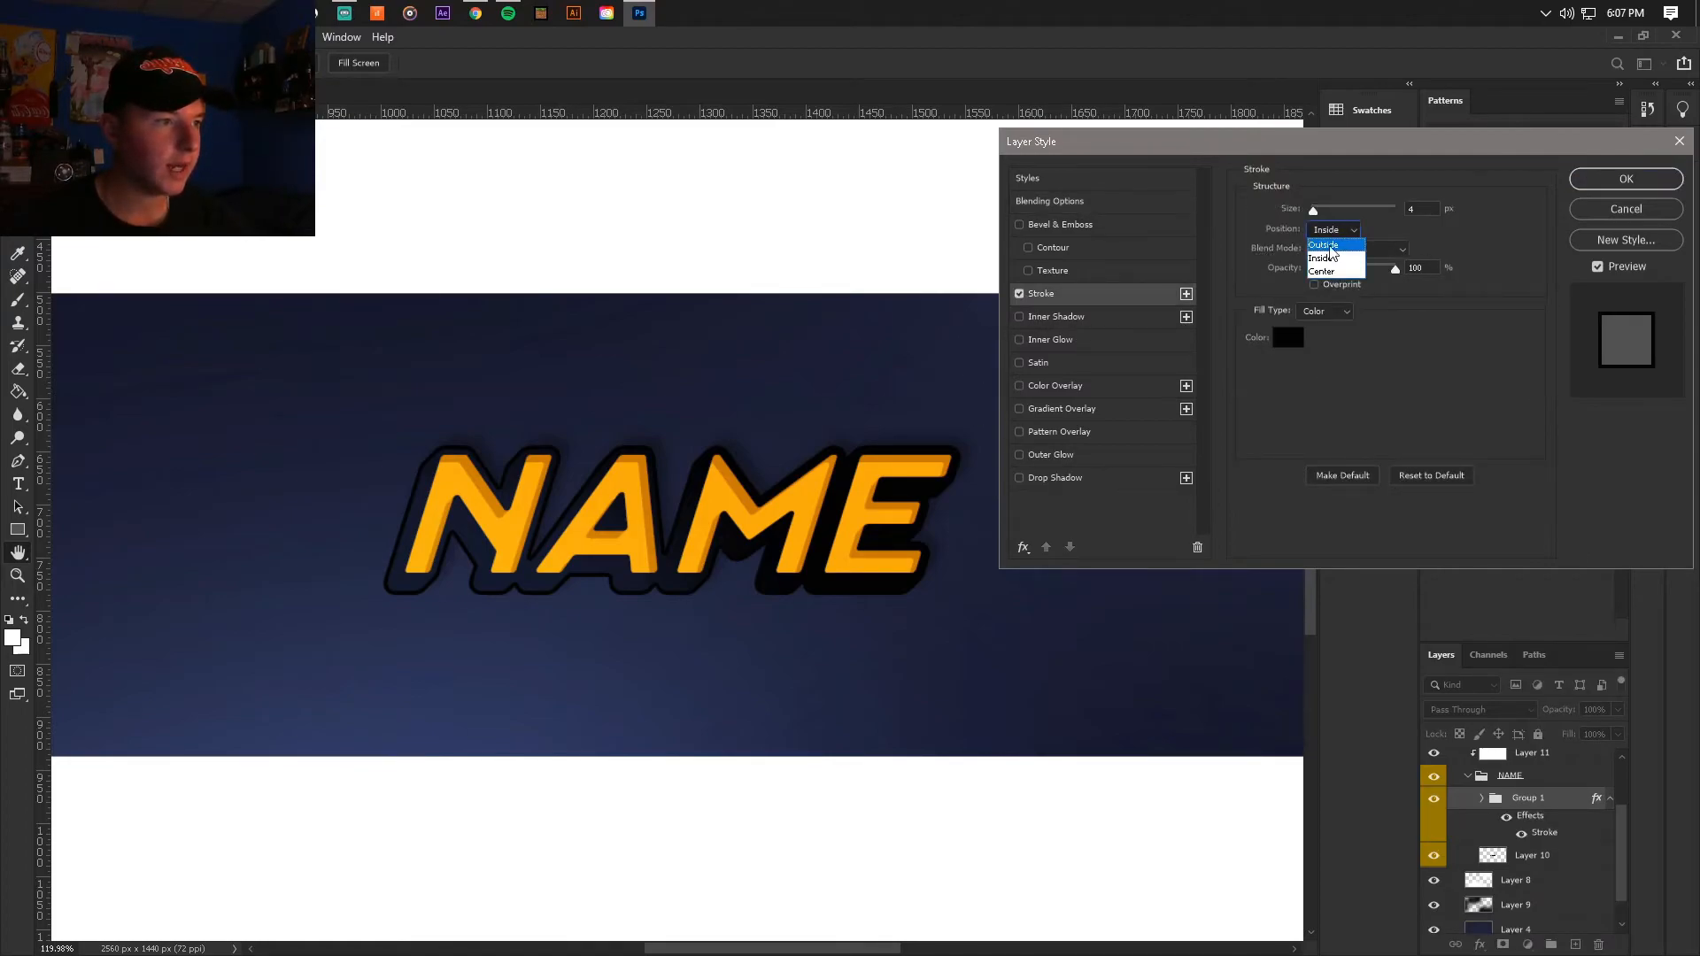
left_click(1326, 246)
left_click(1288, 337)
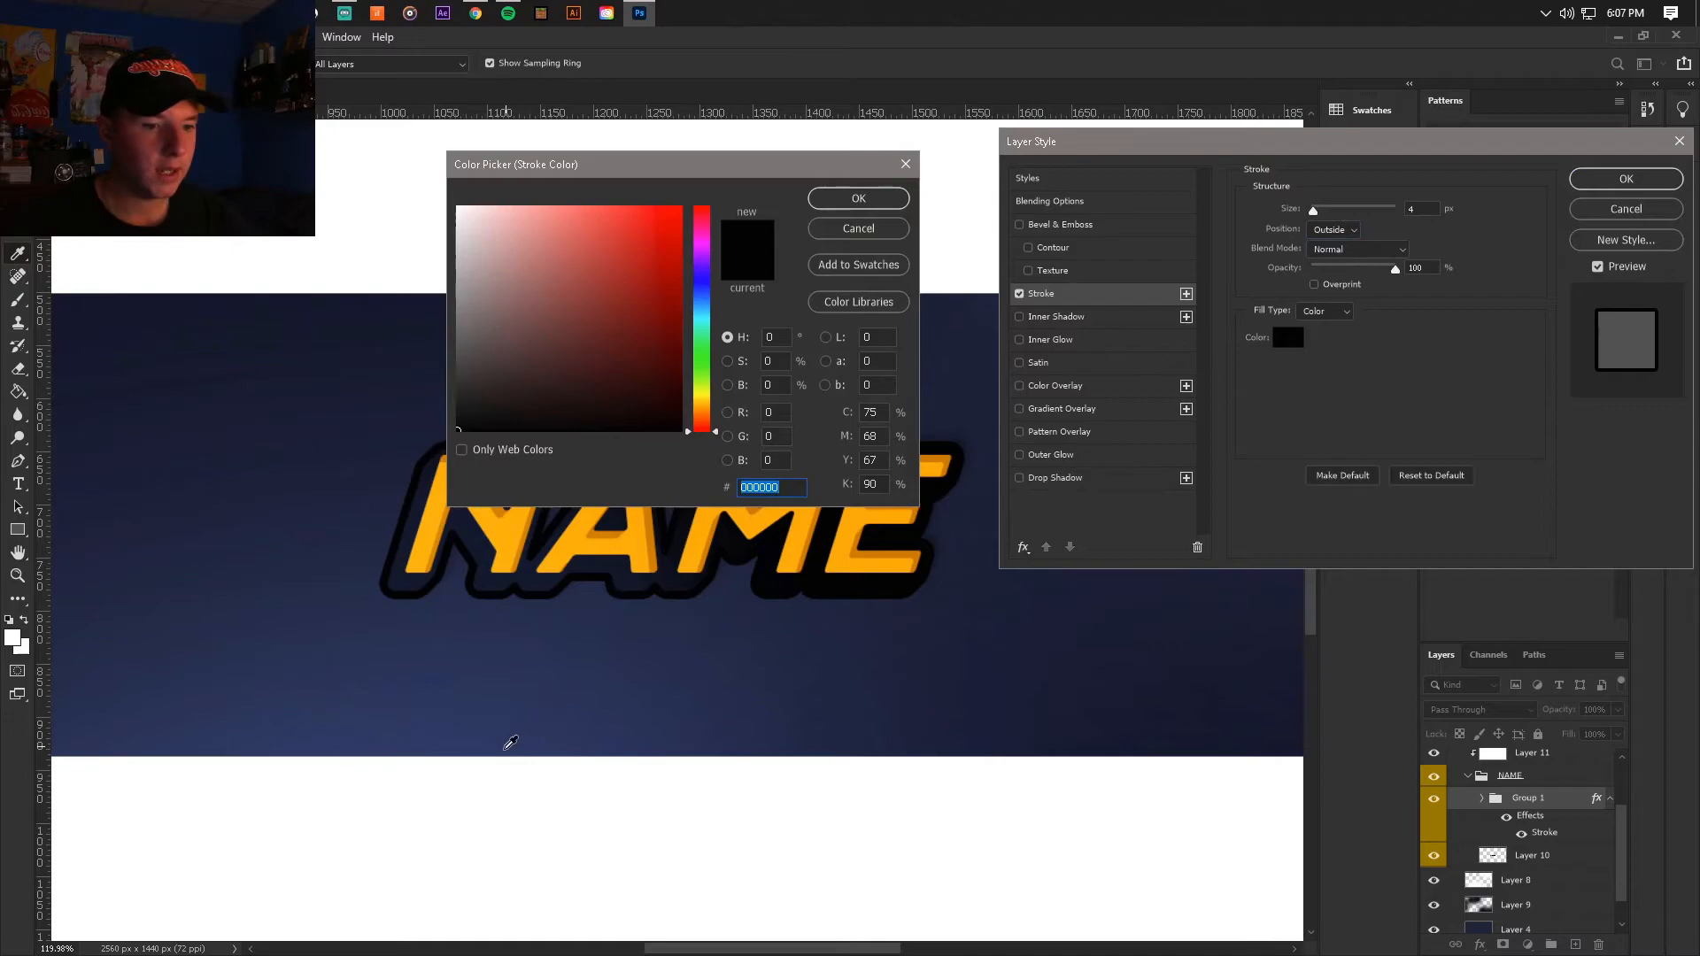
type("ffffff")
left_click(872, 202)
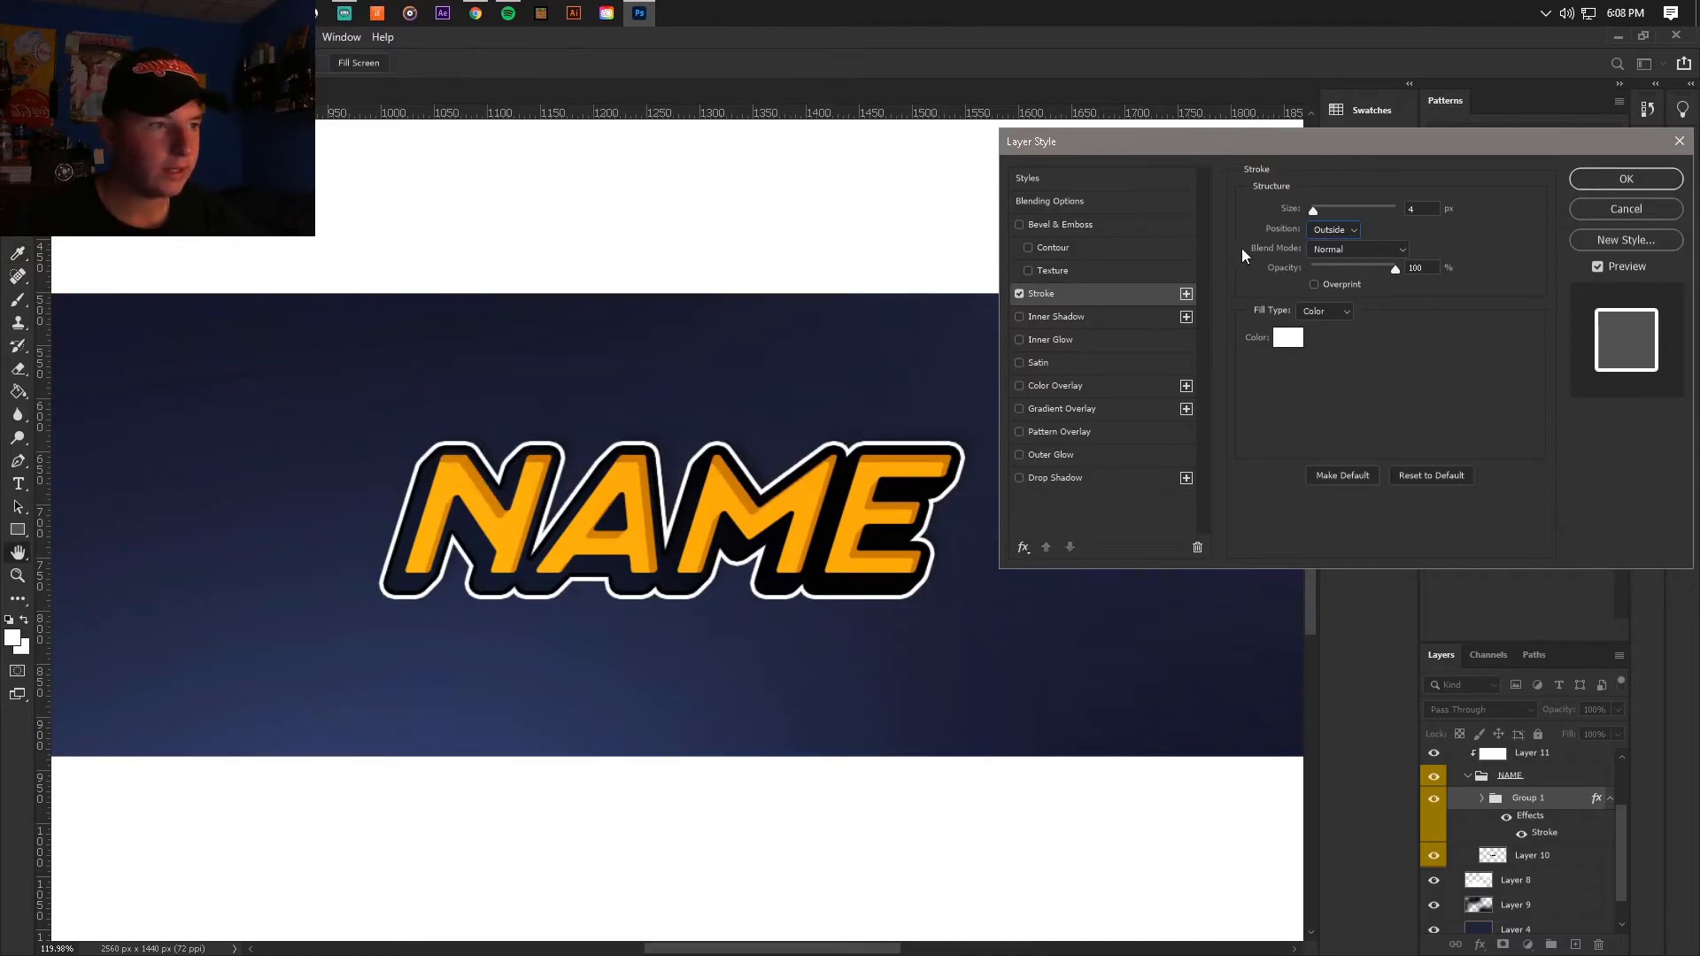
left_click_drag(1324, 211, 1313, 211)
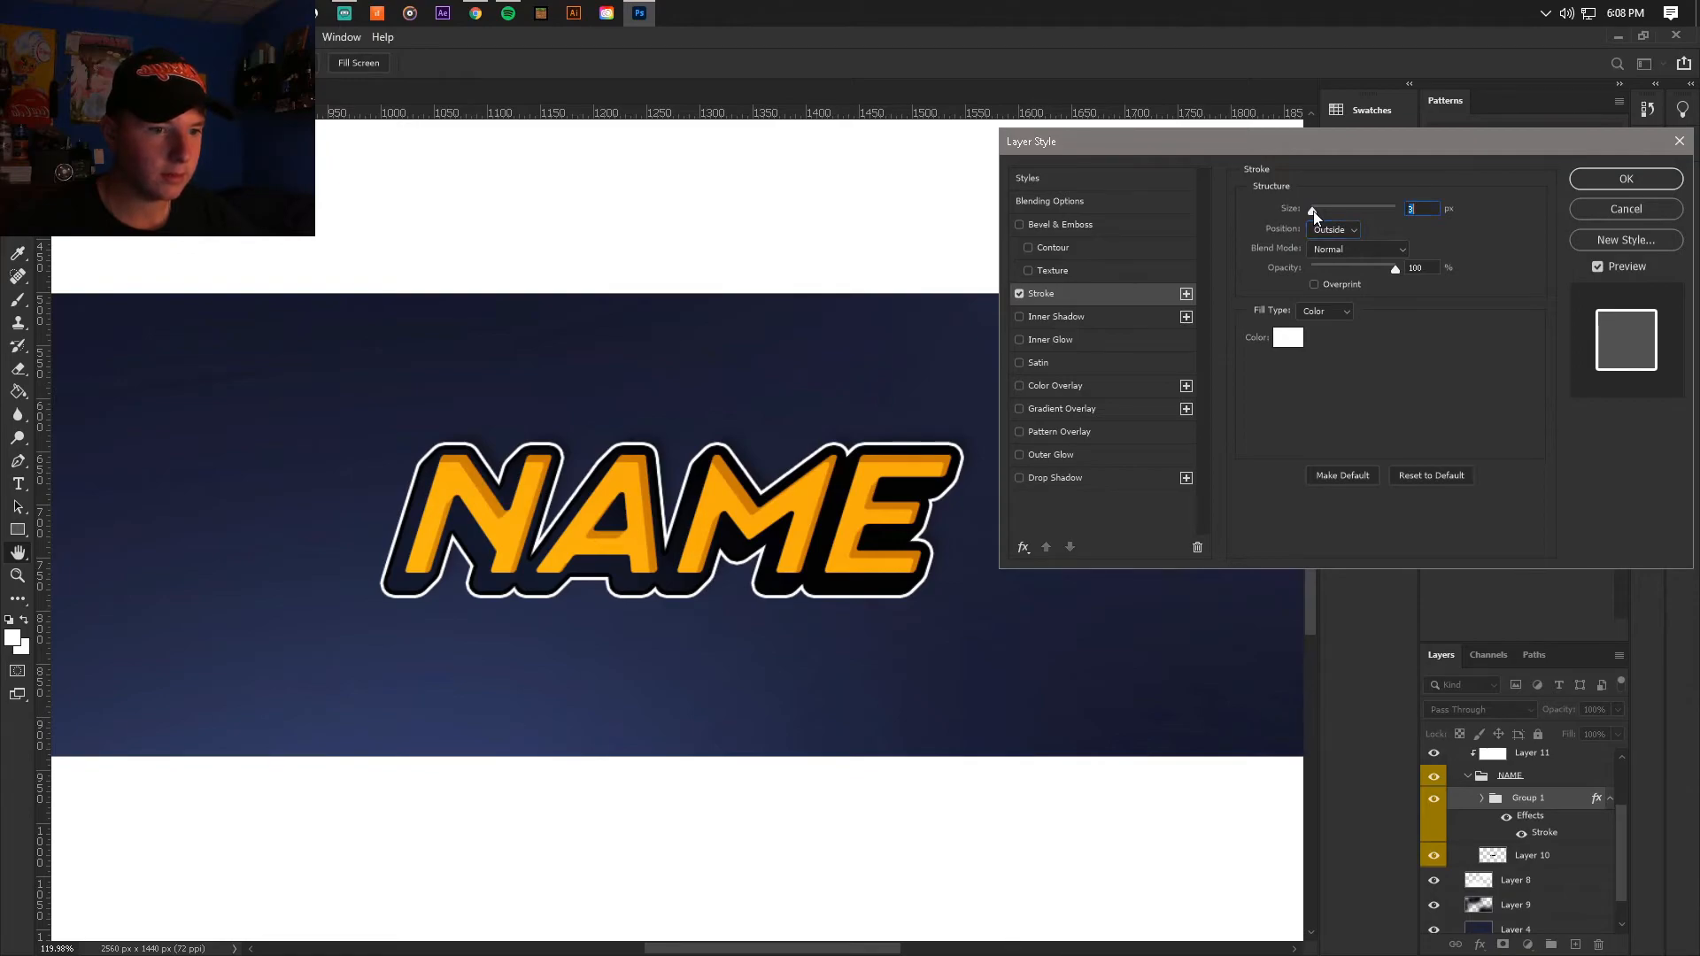
left_click(1583, 181)
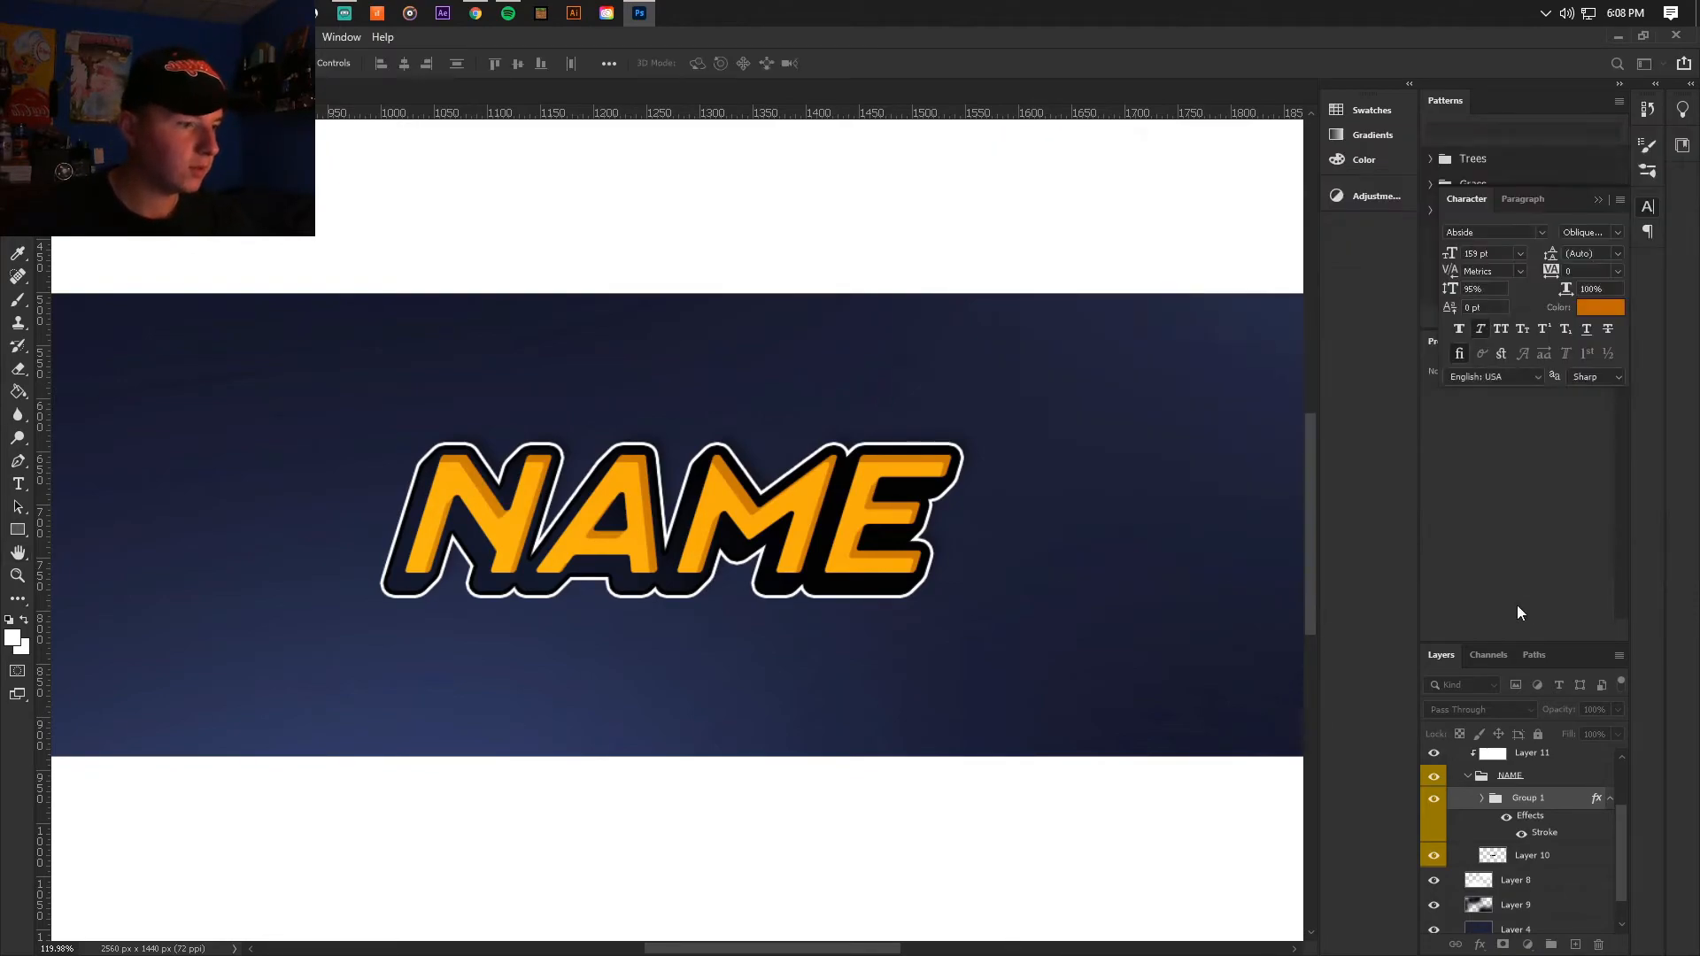
Step: Change the colour of the NAME text layer inside Group 1 to the brighter orange ea8400
left_click(1481, 797)
scroll(1532, 846, "down", 2)
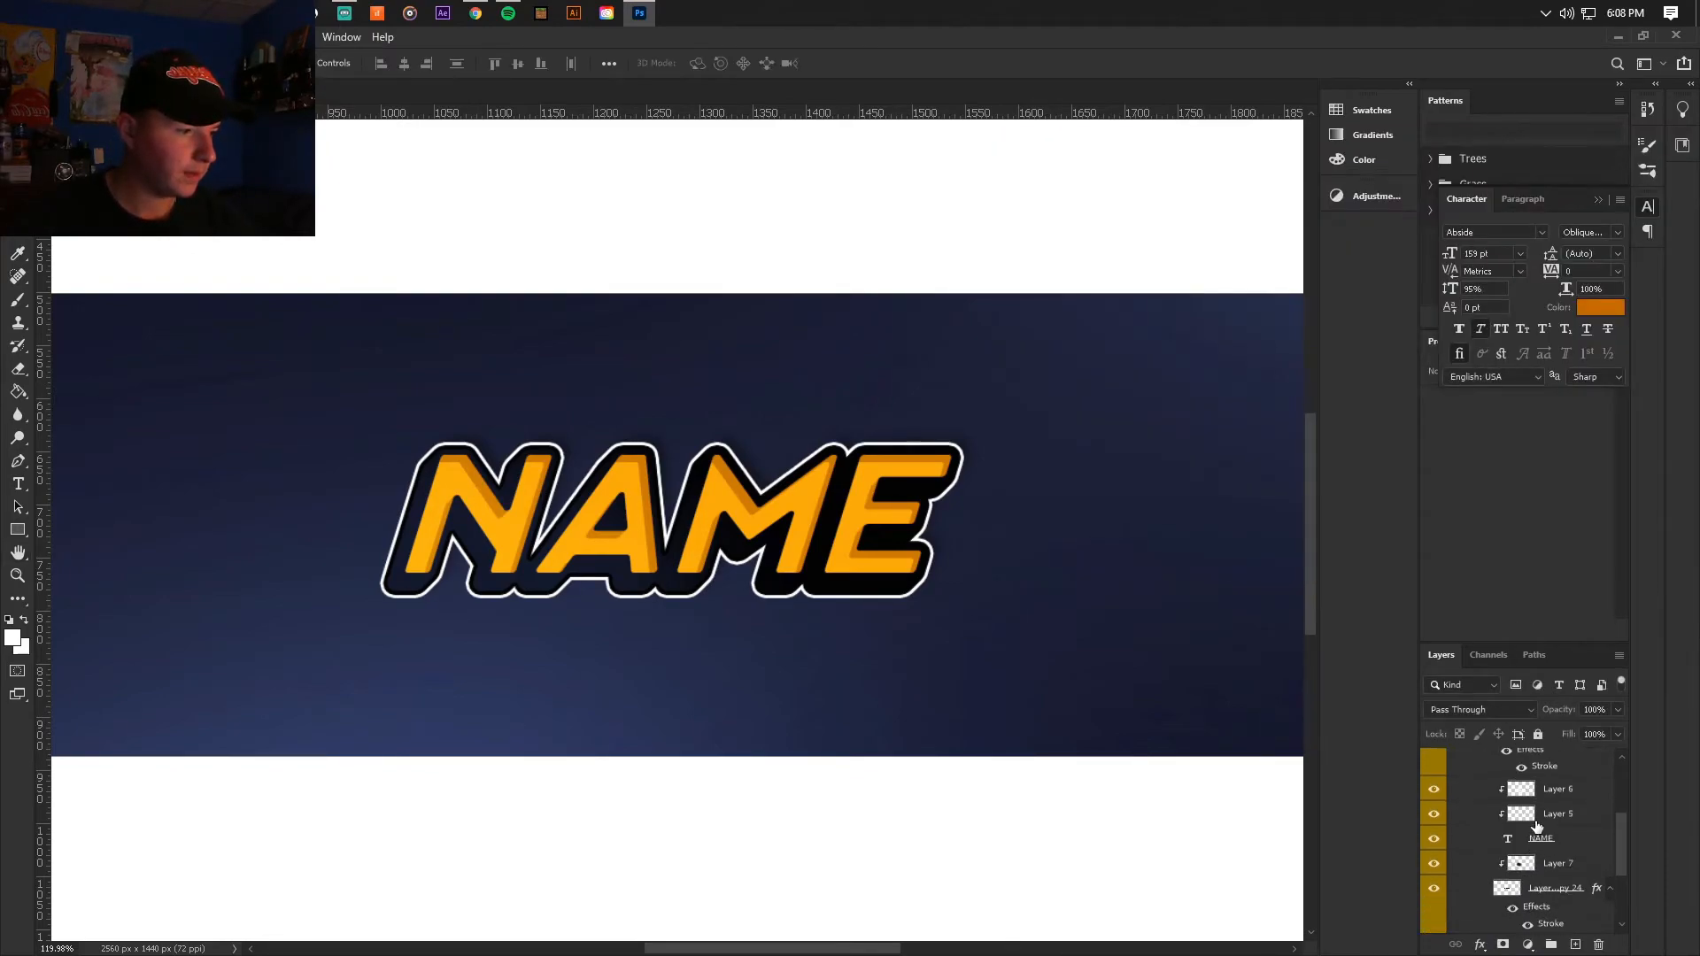
left_click(1540, 837)
left_click(1434, 839)
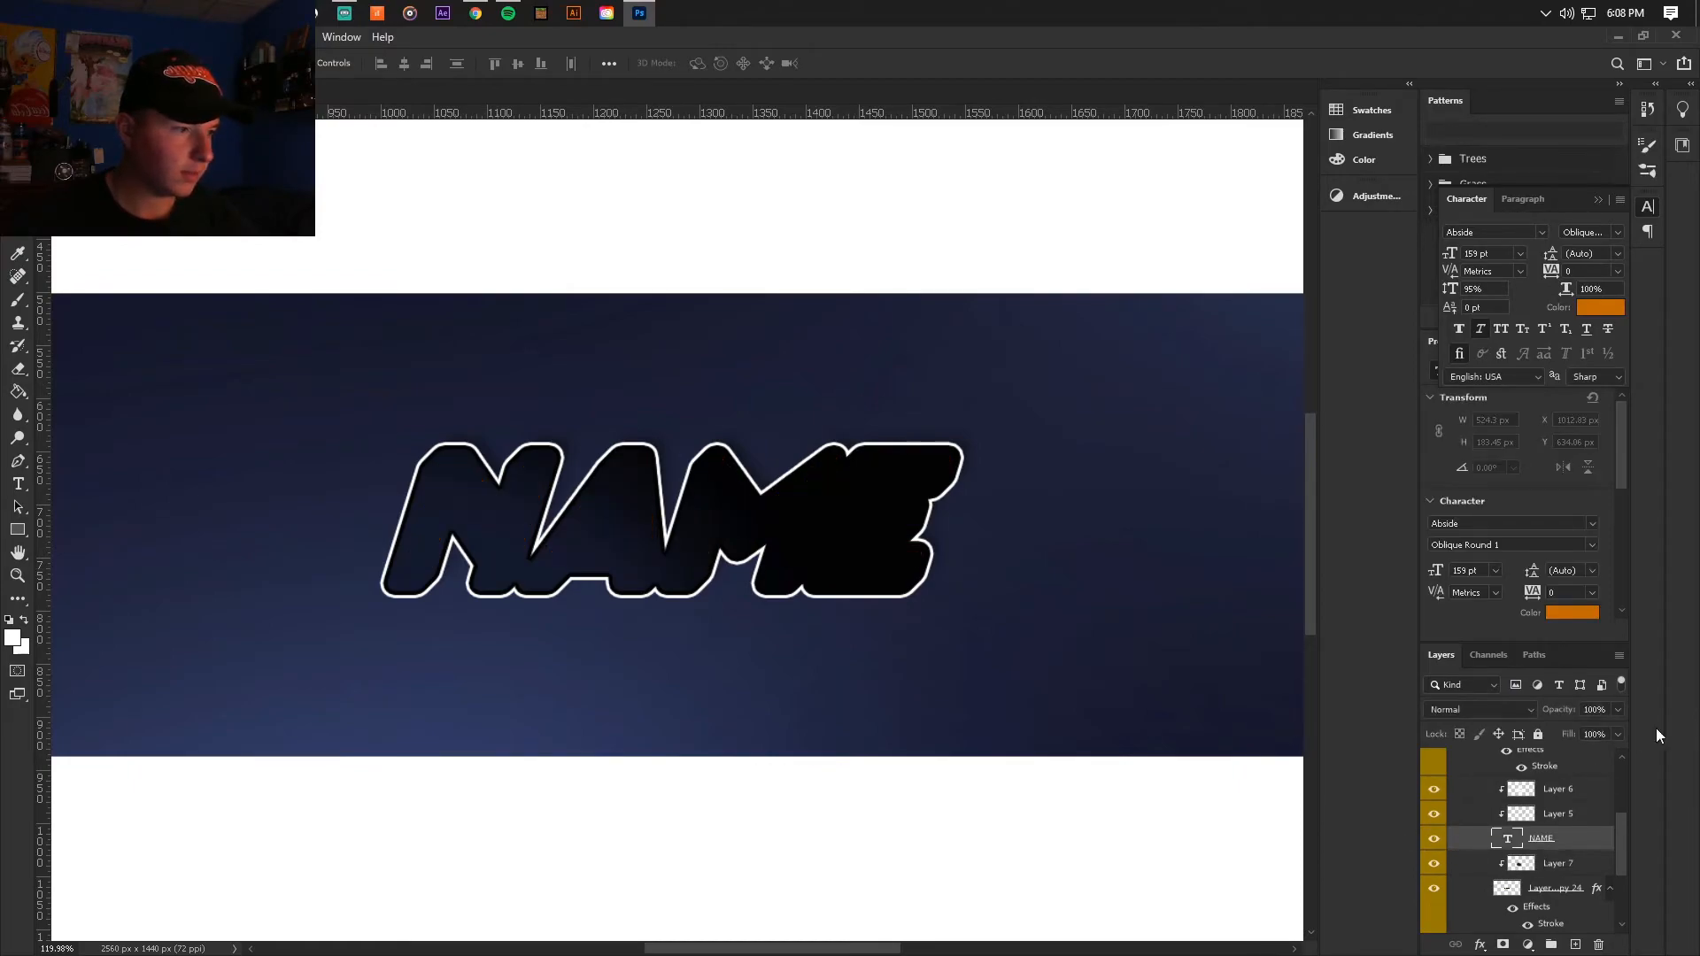
left_click(1435, 839)
left_click(1572, 613)
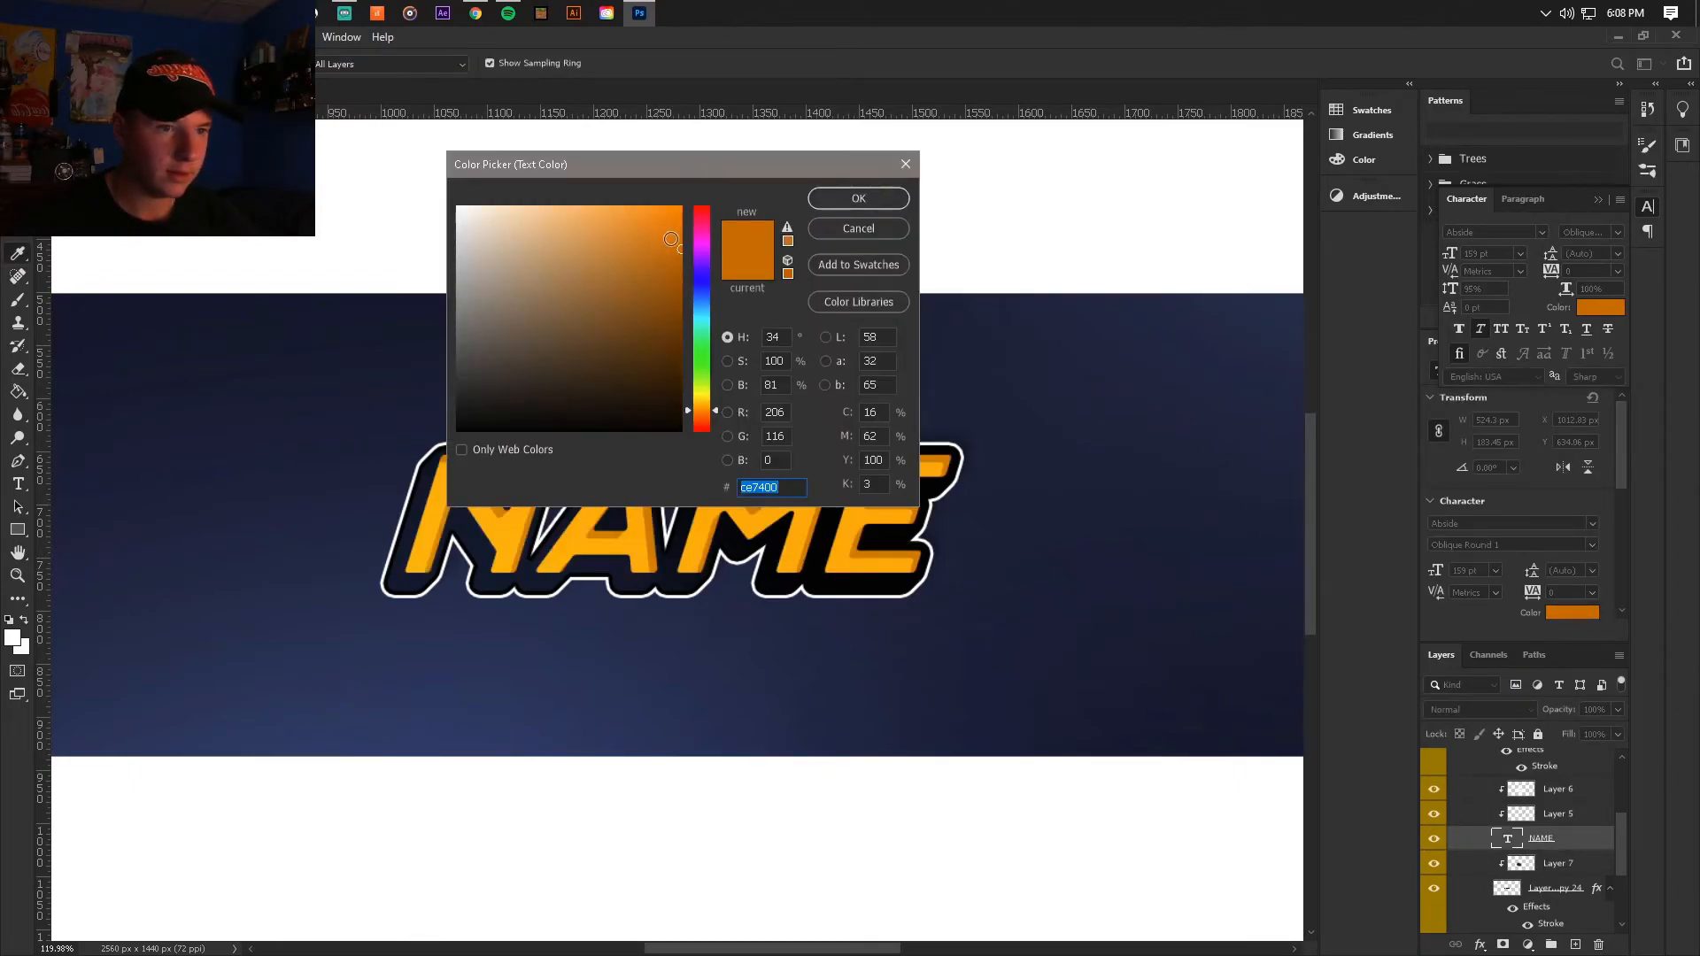
left_click_drag(677, 228, 700, 225)
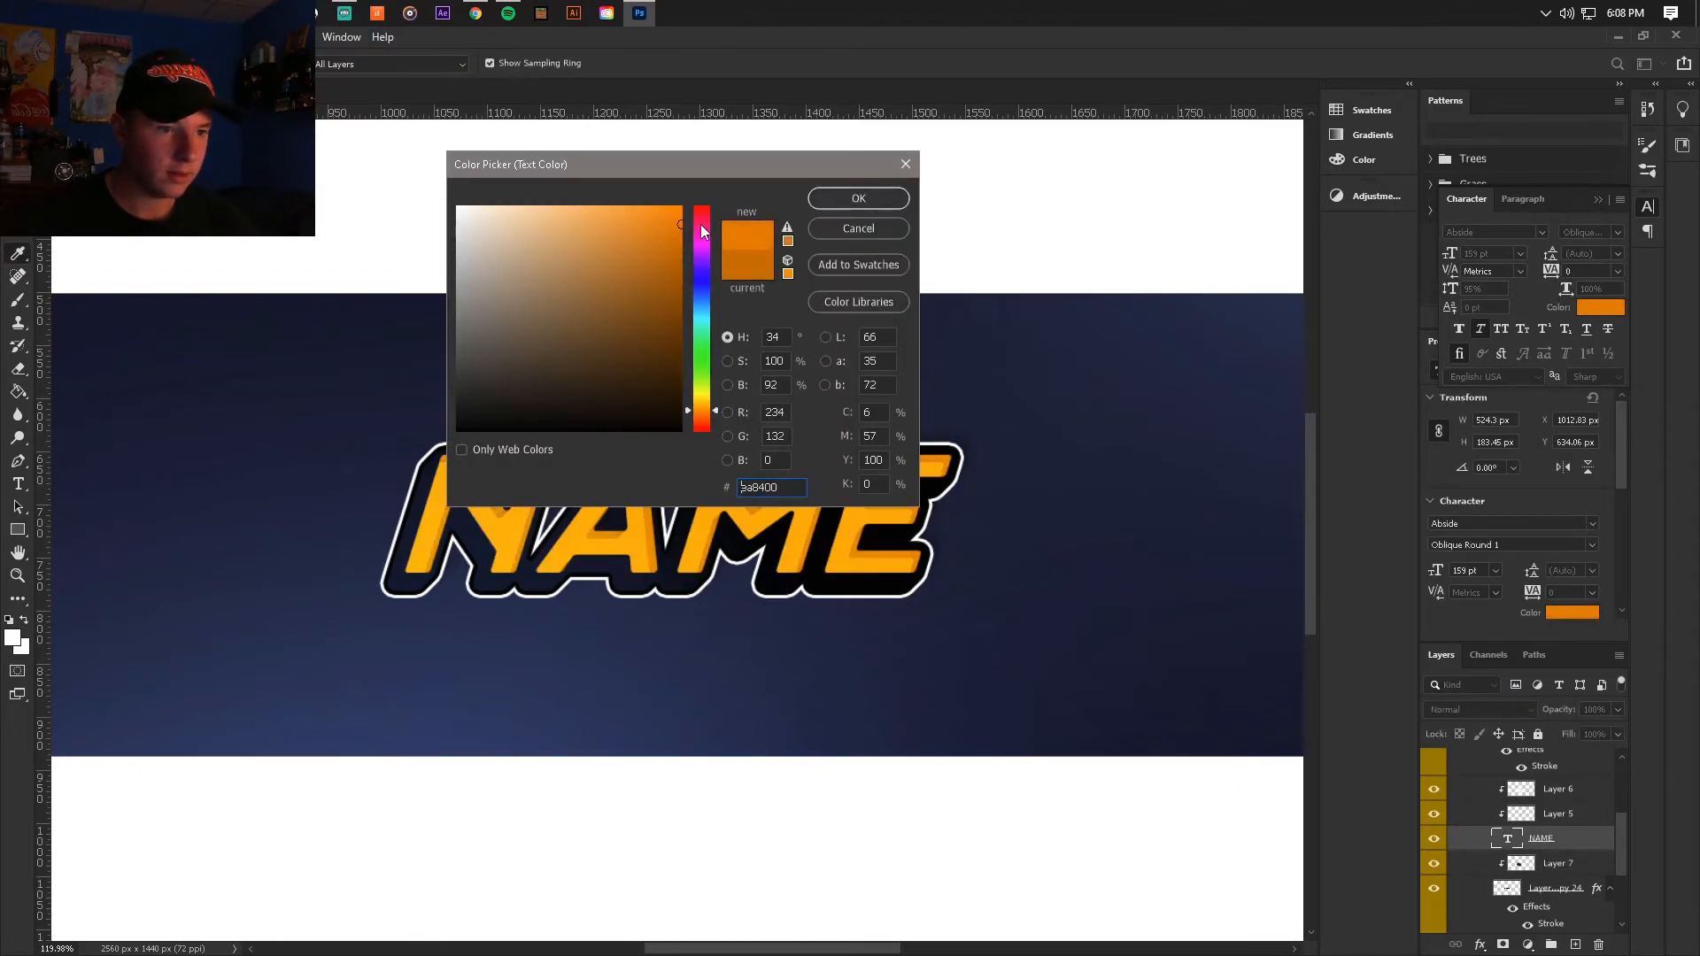
left_click(829, 199)
key("v")
scroll(1151, 566, "down", 5)
scroll(1060, 582, "up", 5)
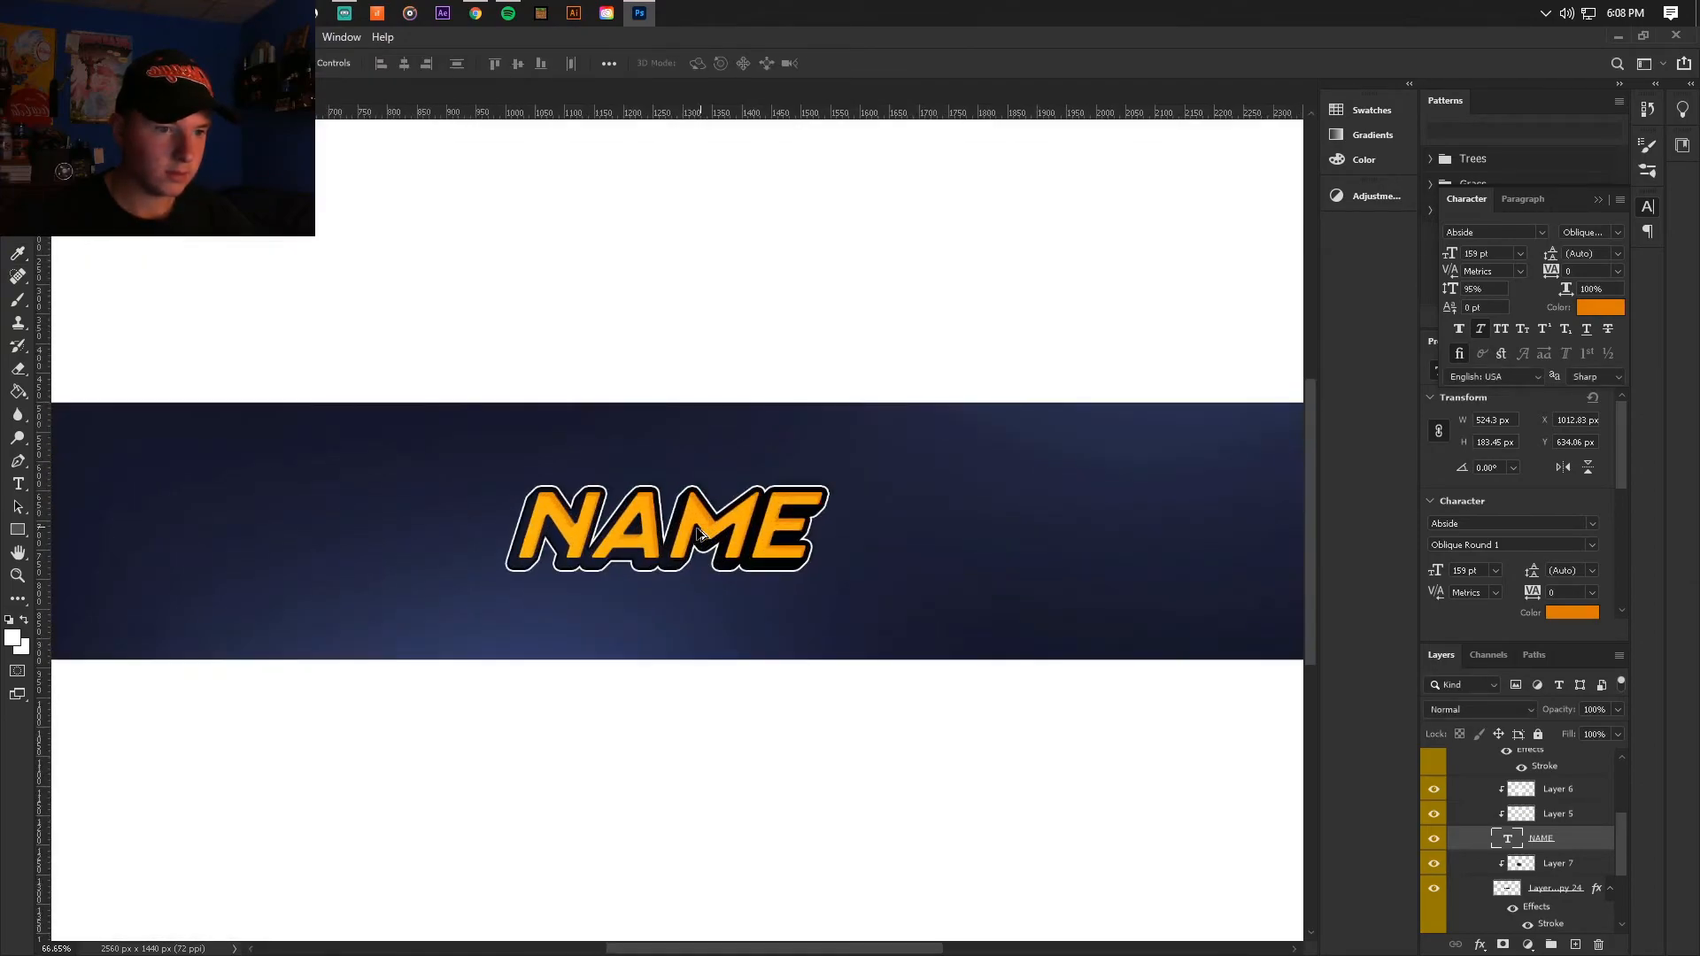
Step: Raise the brightness of the lettering's clipped Layer 5 to about 30 with a Brightness/Contrast adjustment
left_click(1542, 816)
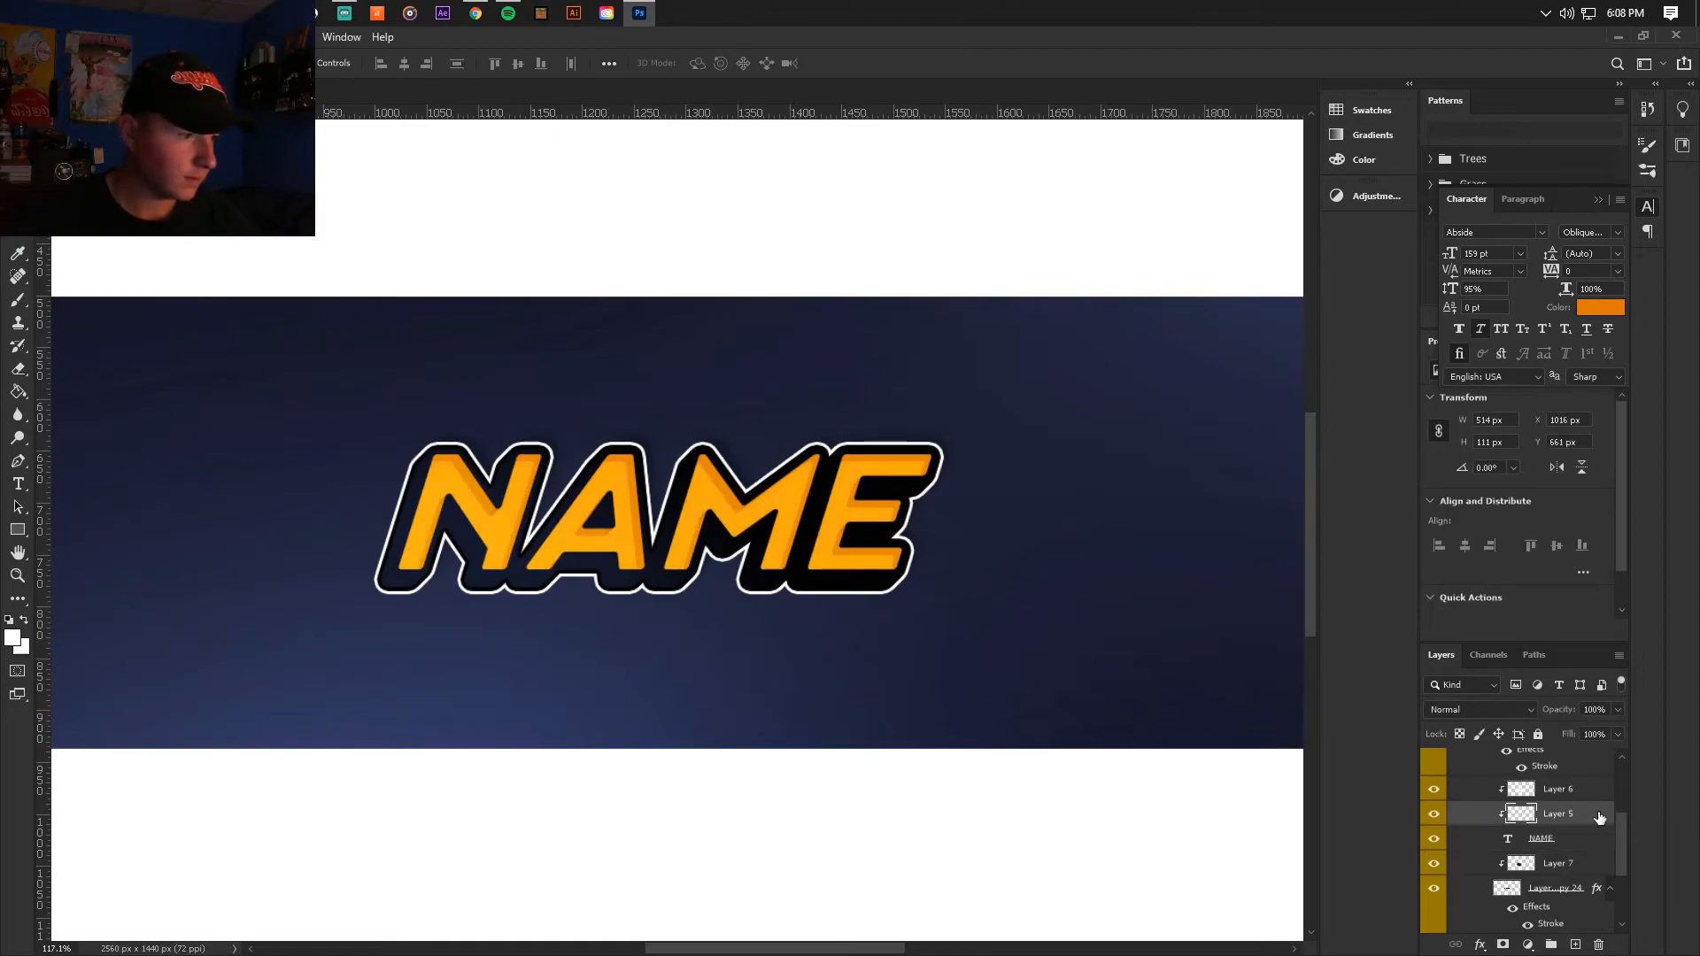
left_click(96, 37)
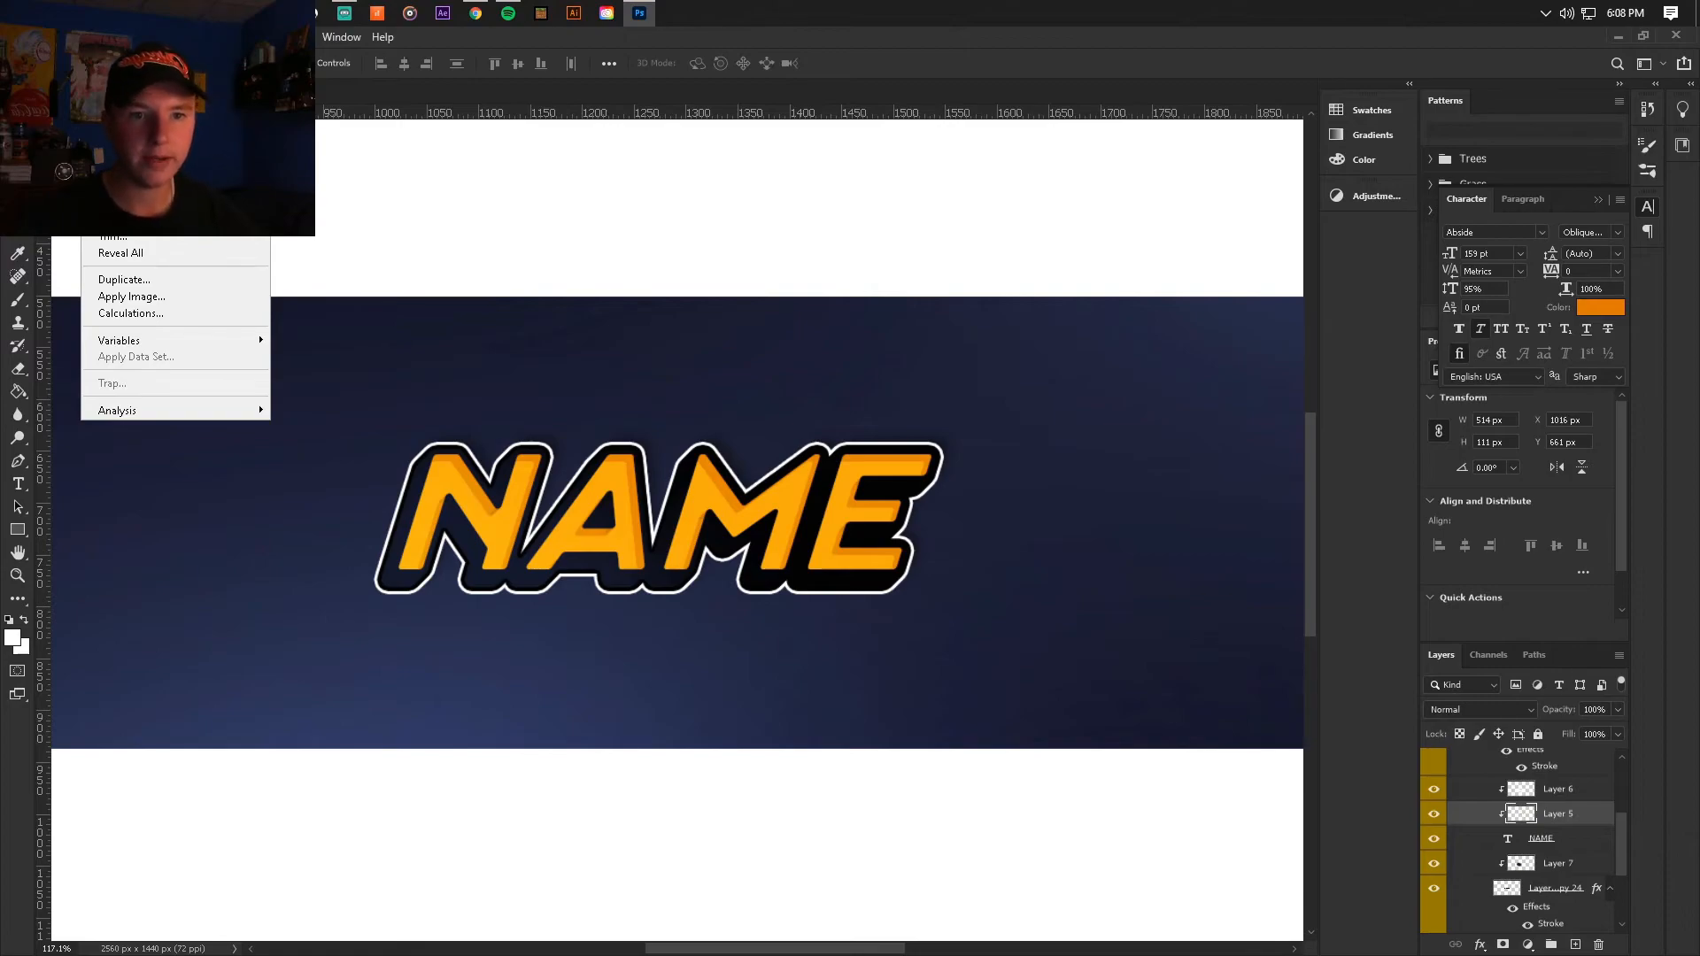
mouse_move(177, 81)
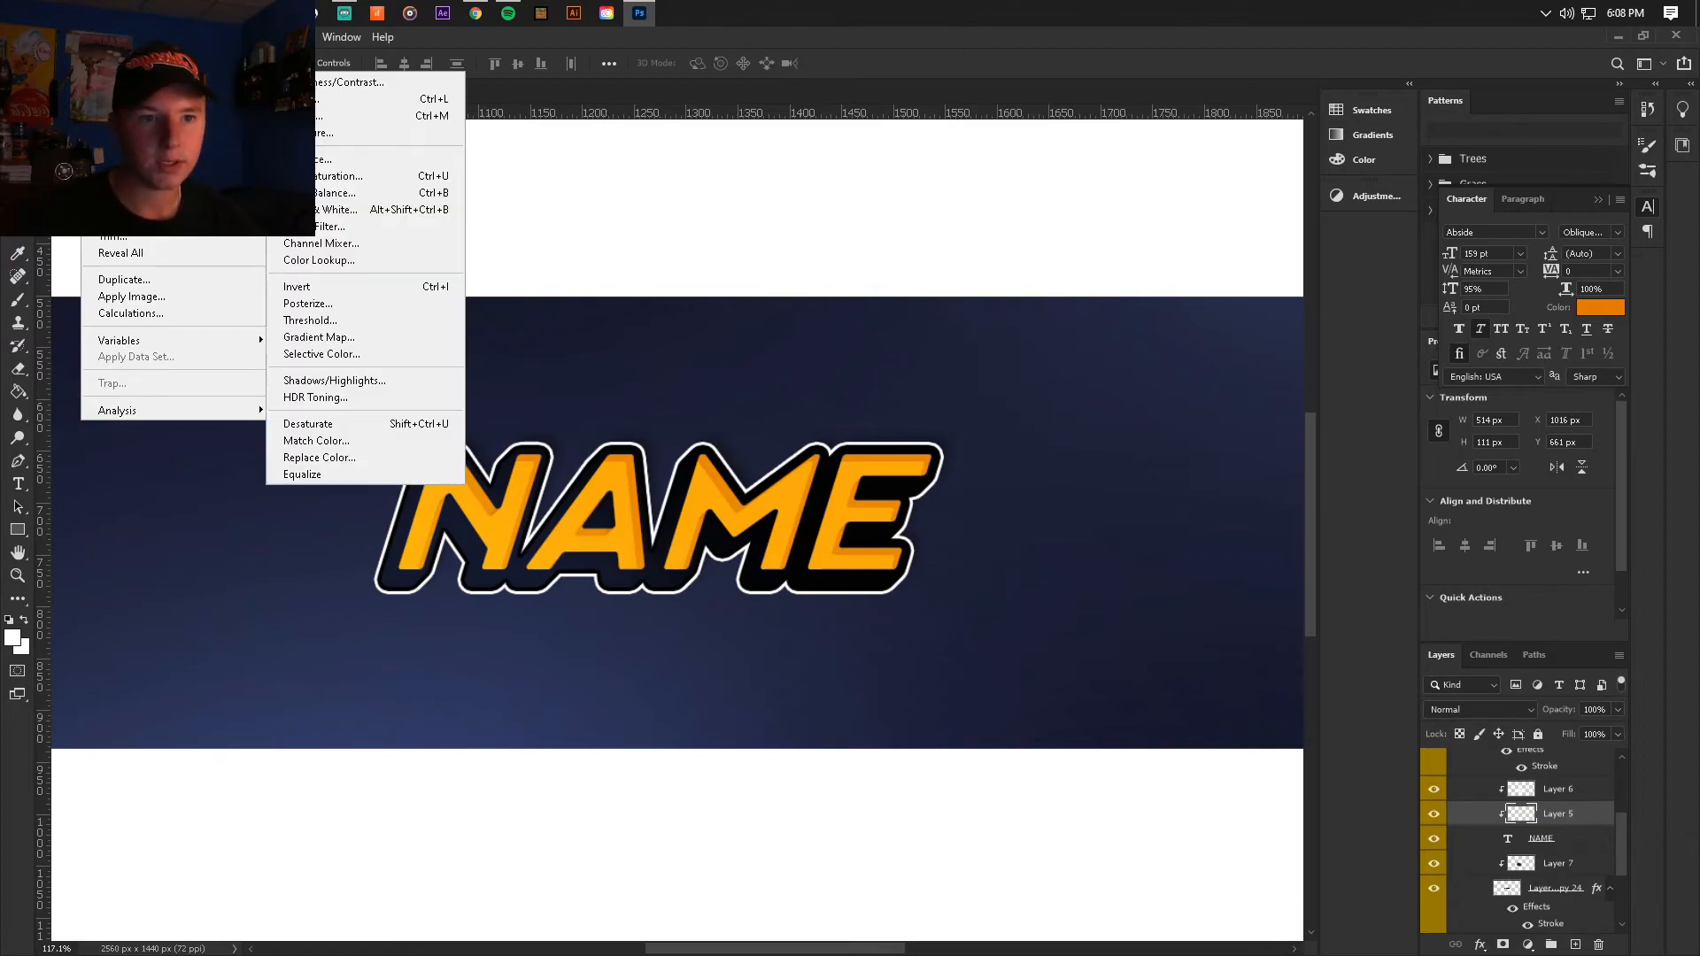
left_click(354, 81)
left_click_drag(1023, 193, 1034, 236)
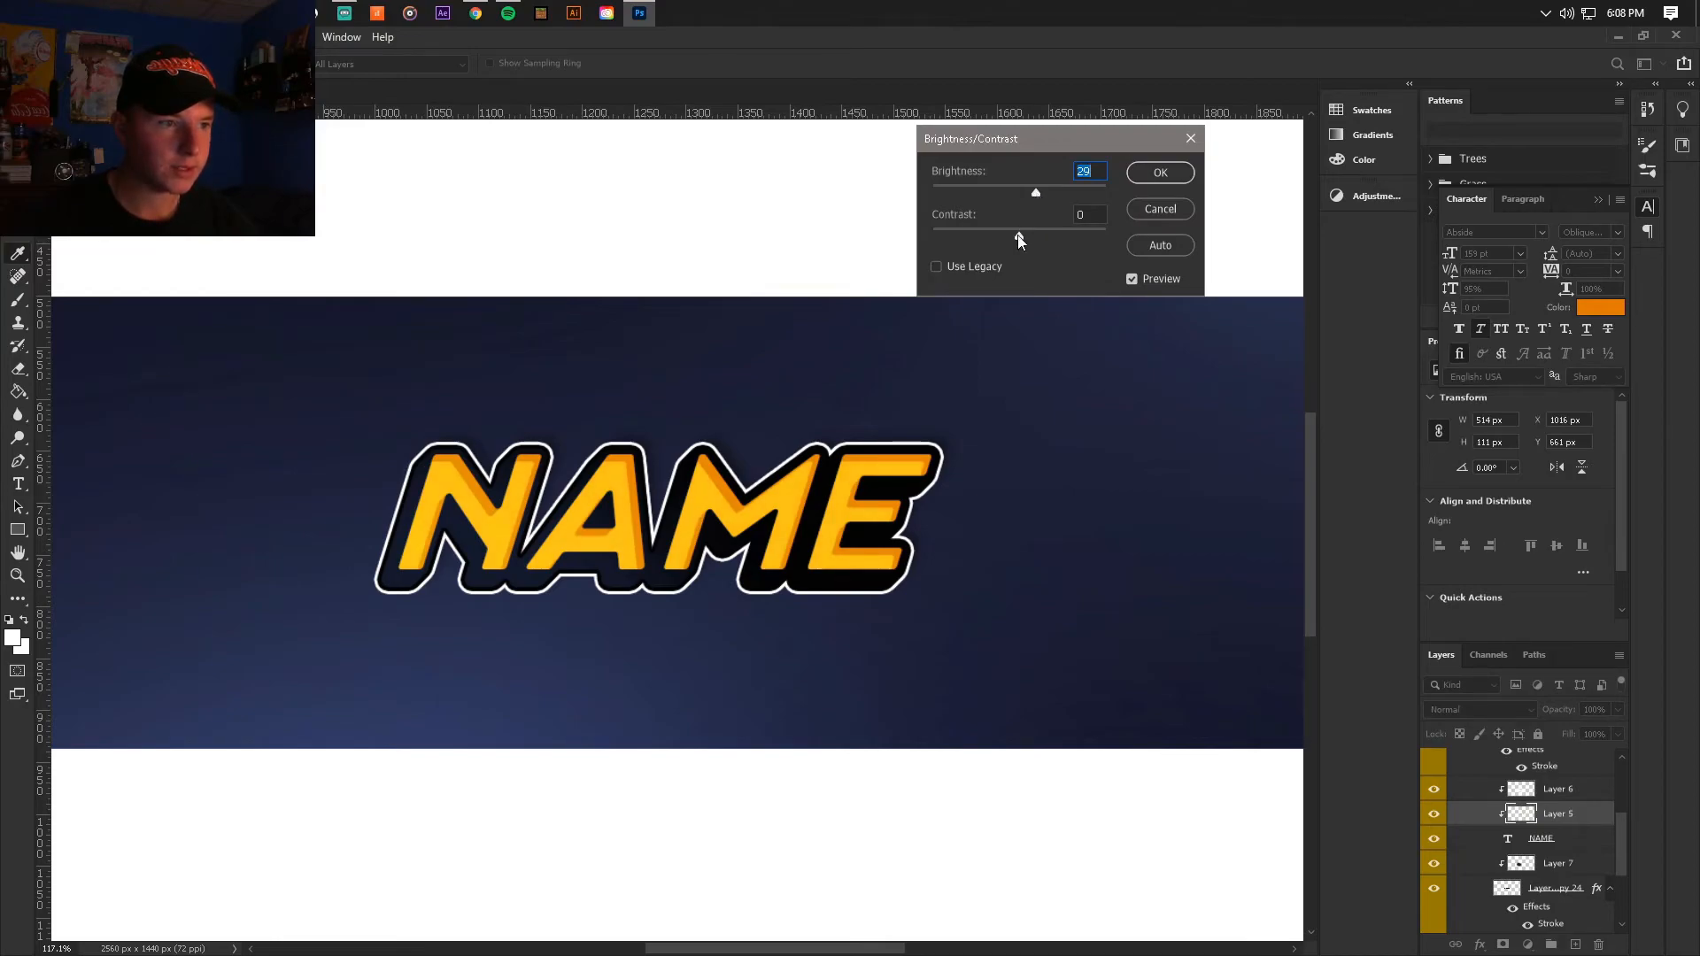
left_click(1038, 193)
left_click(1158, 173)
scroll(965, 422, "down", 5)
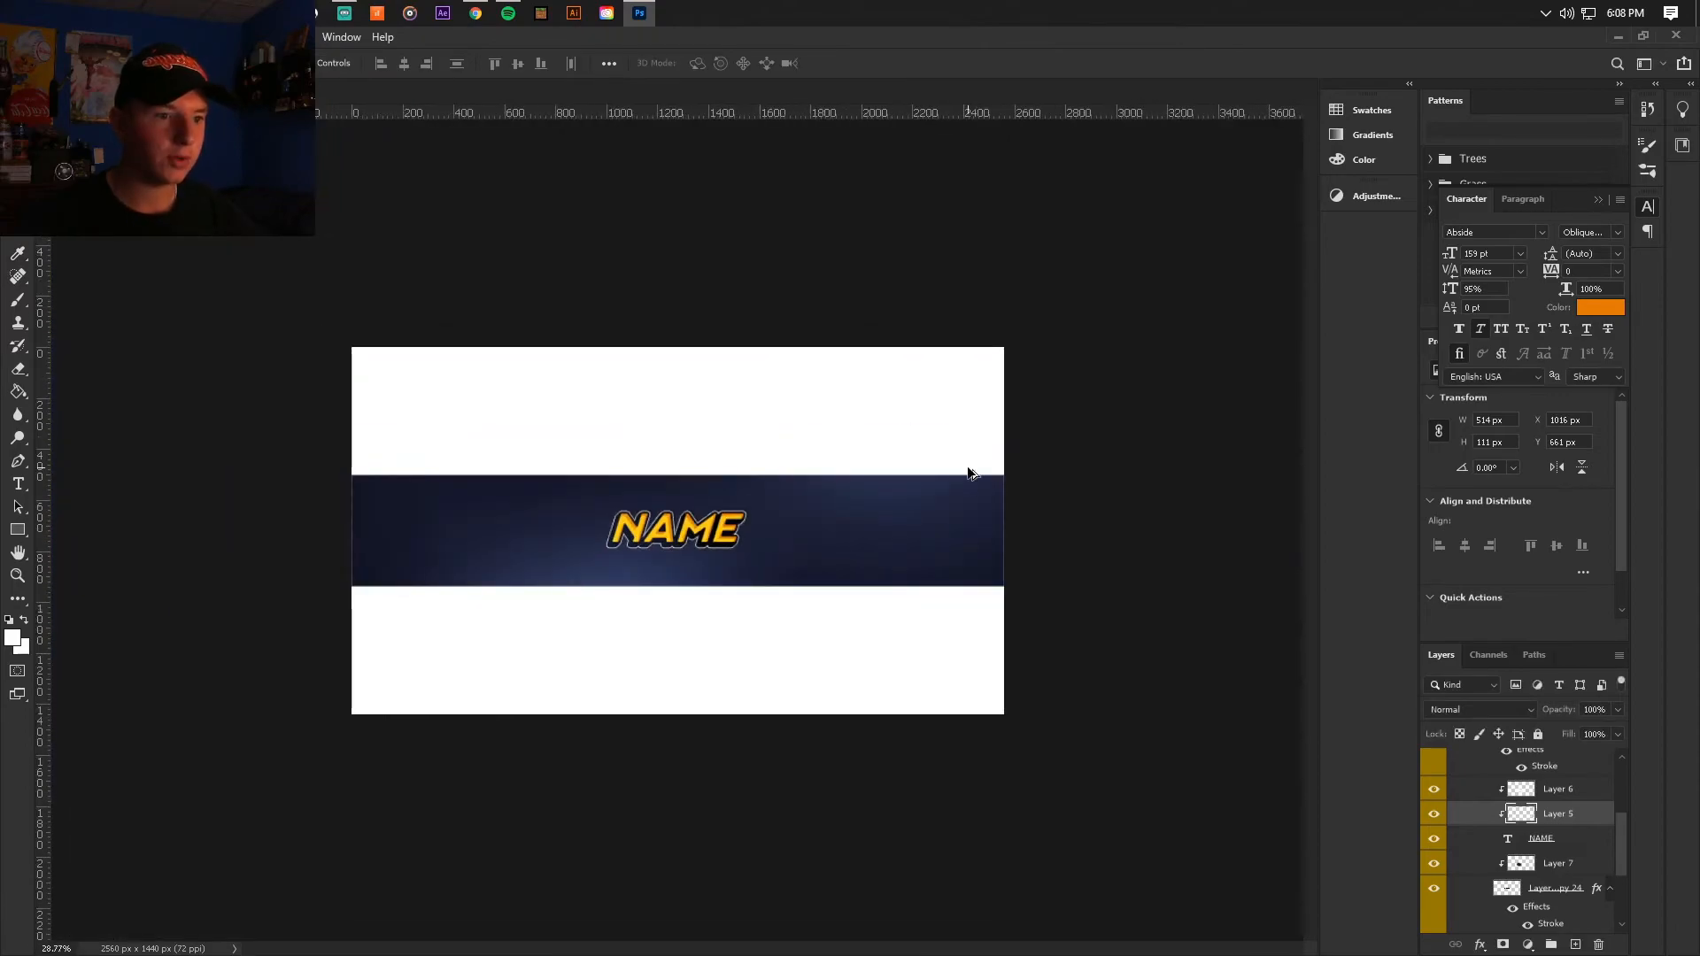
scroll(817, 539, "up", 6)
scroll(1523, 841, "down", 1)
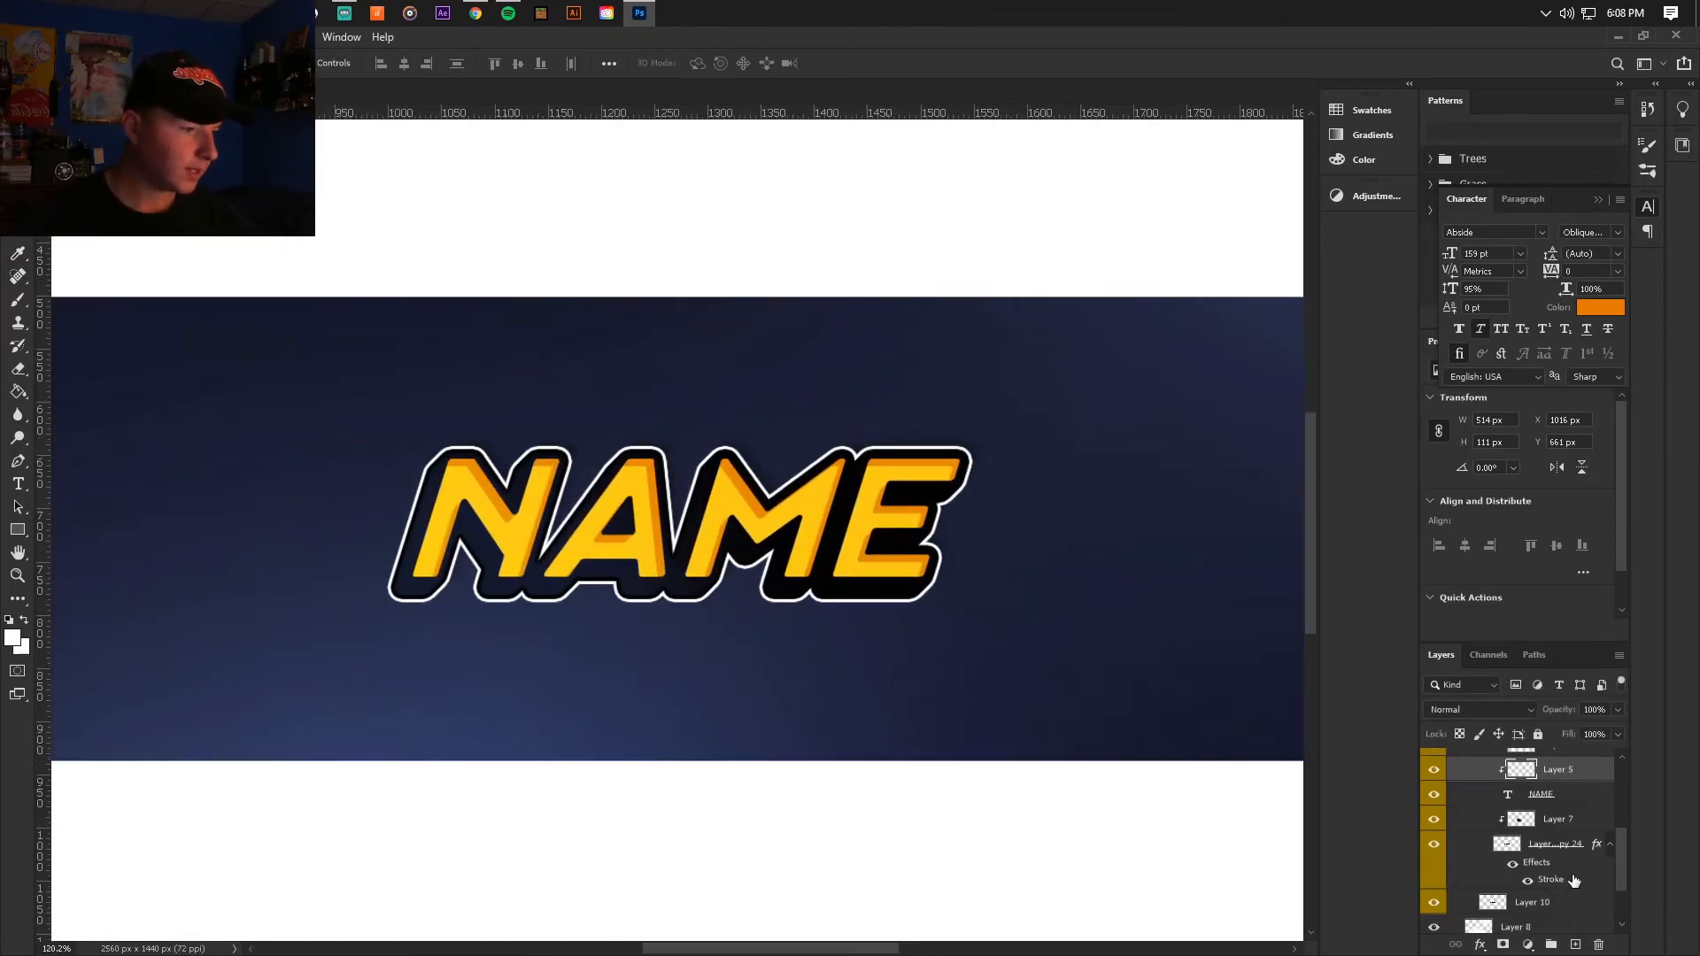
Step: Add a new clipped layer above the black extrusion layer and fill it with dark navy sampled from the banner background
left_click(1545, 848)
left_click(1434, 845)
left_click(1434, 845)
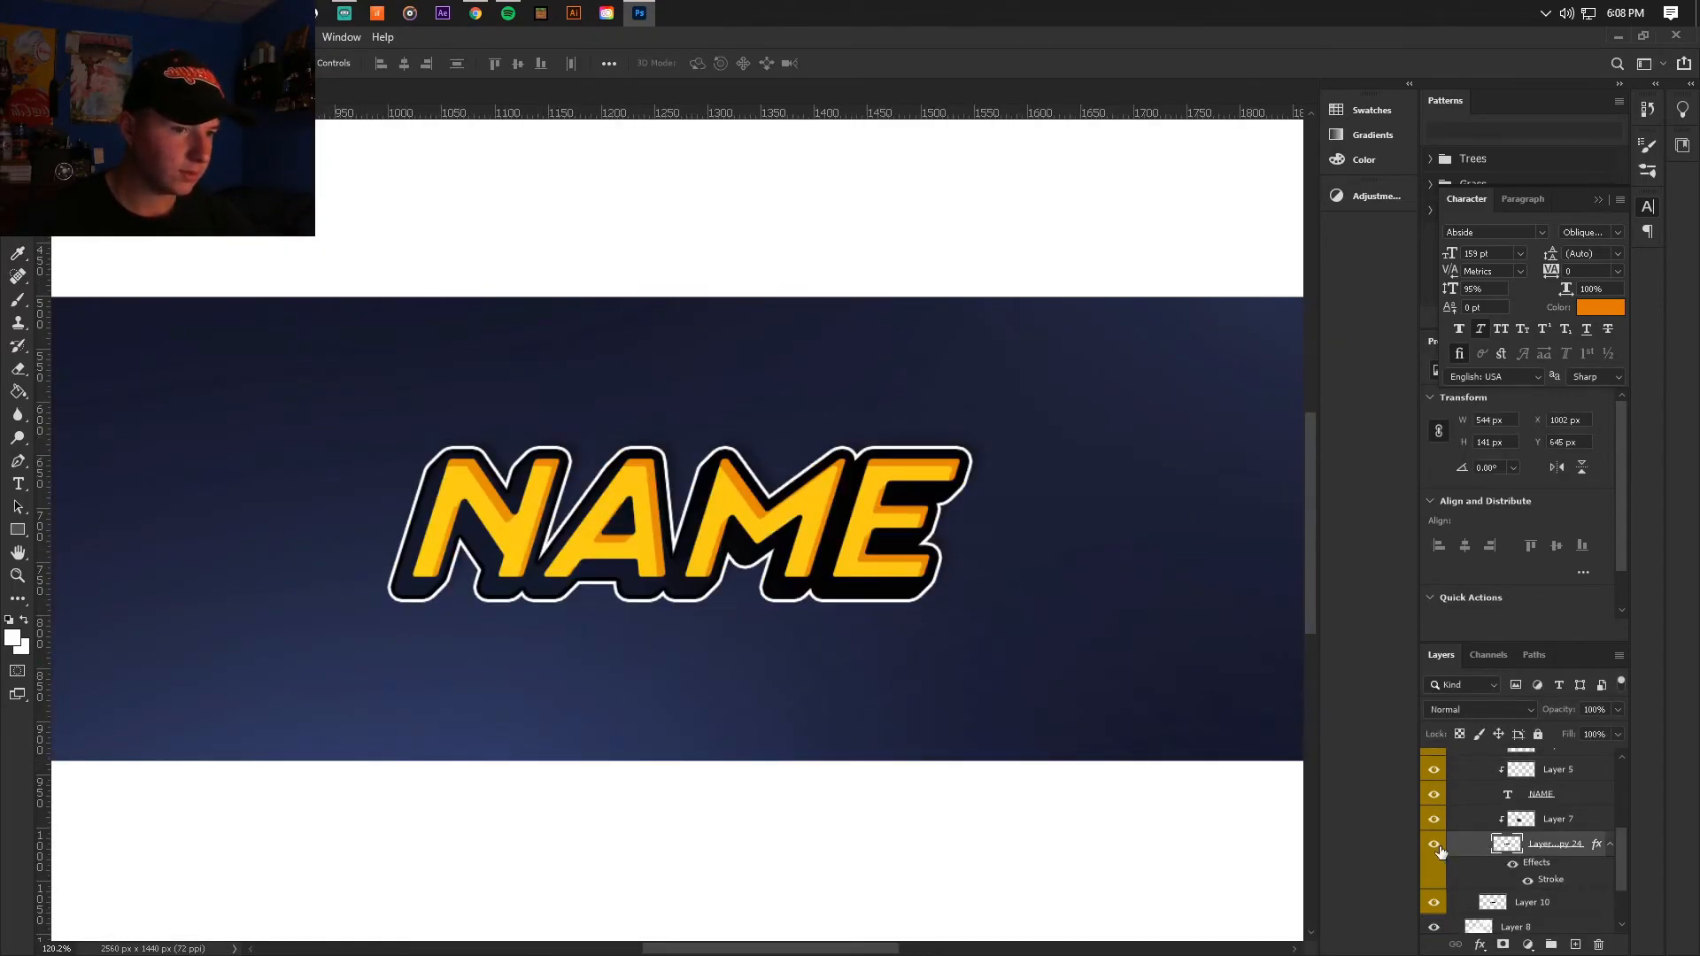
left_click(1575, 944)
left_click(17, 391)
left_click(119, 317, "alt")
left_click(466, 476)
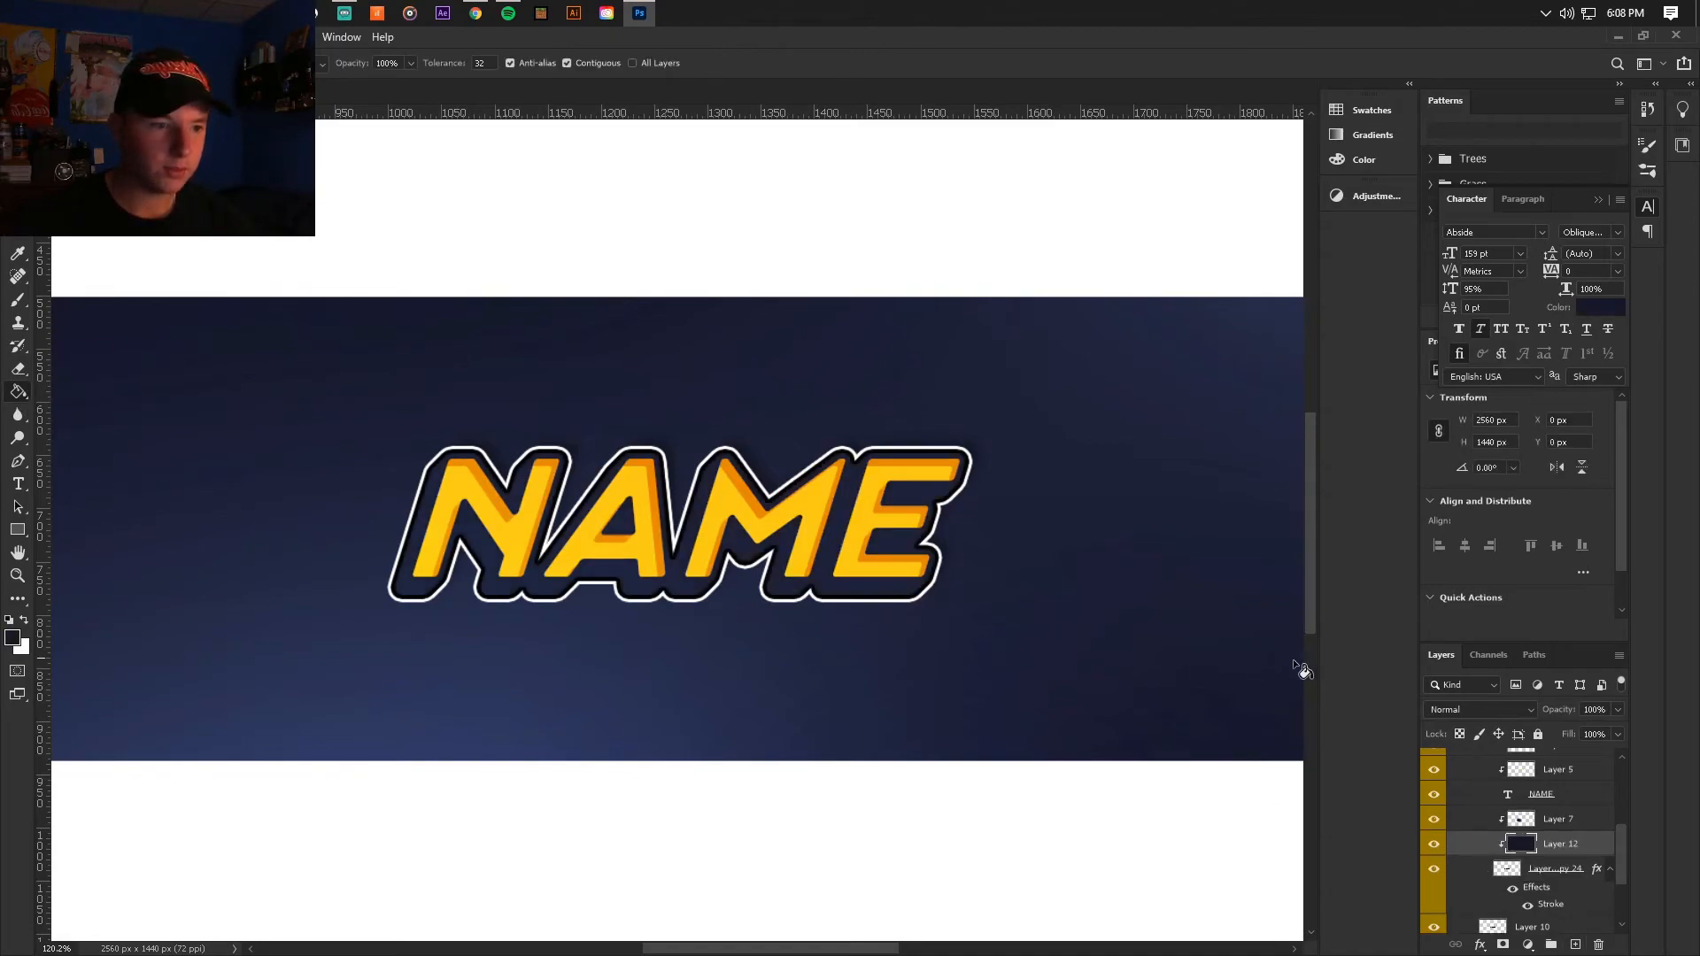
Step: Refill the clipped navy layer with a lighter navy blue and lower its opacity to 14%
left_click(13, 636)
left_click(555, 345)
left_click(857, 202)
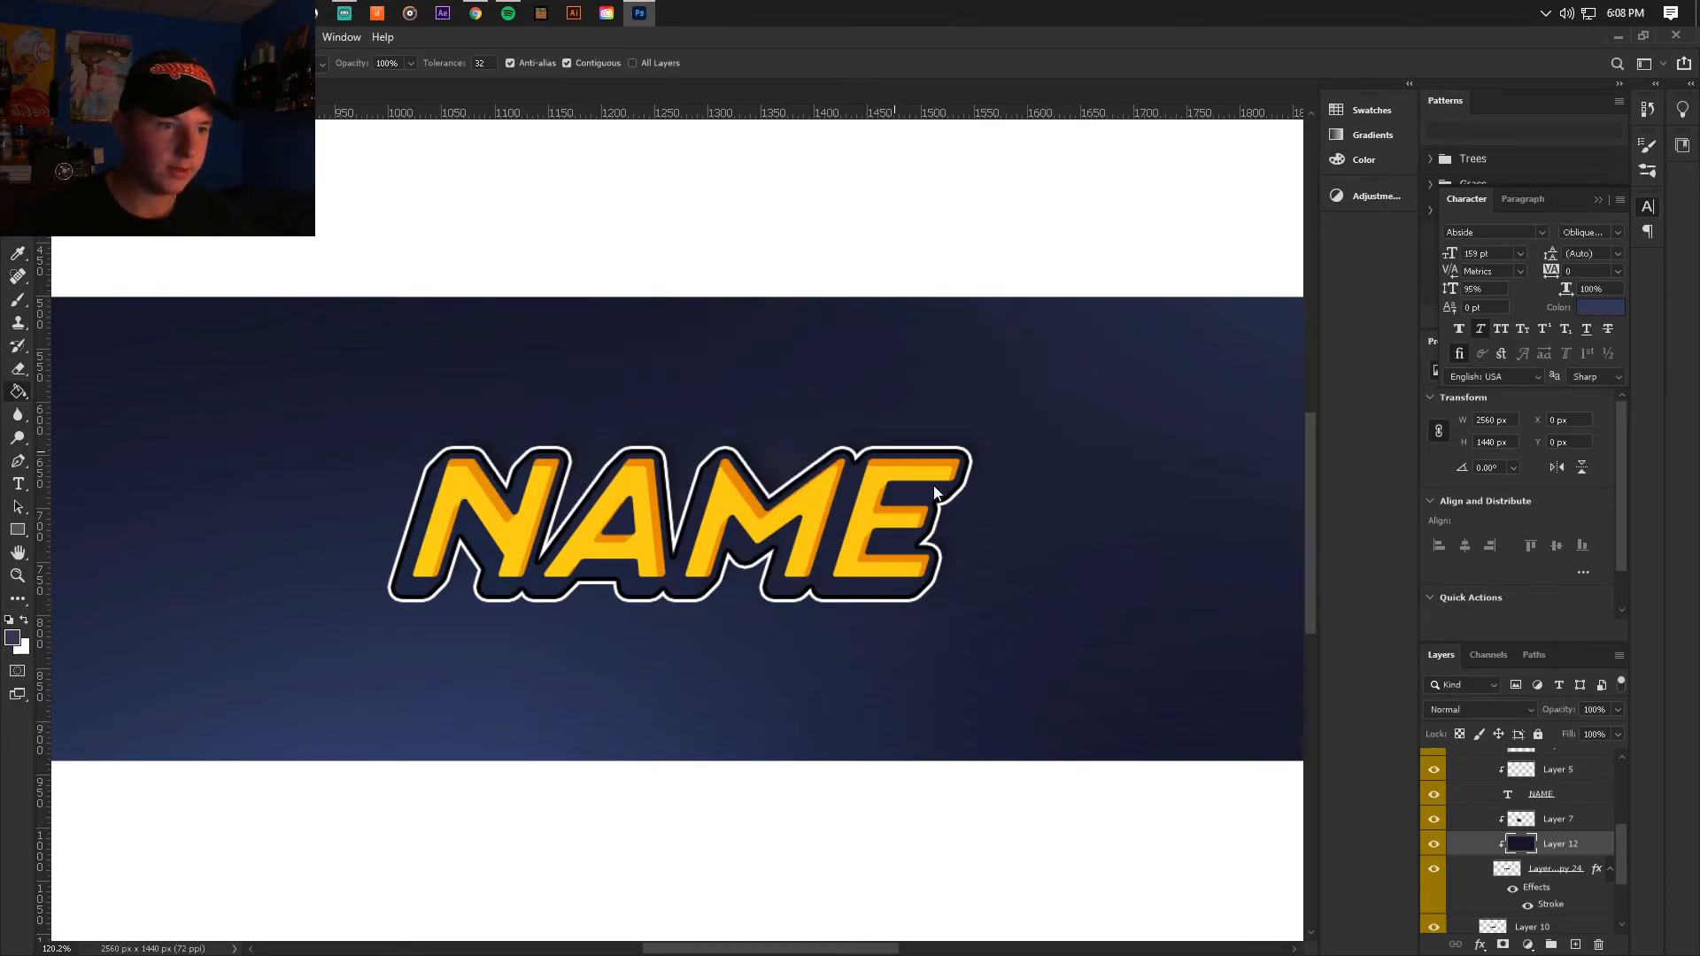
left_click(910, 469)
left_click_drag(1613, 712, 1553, 728)
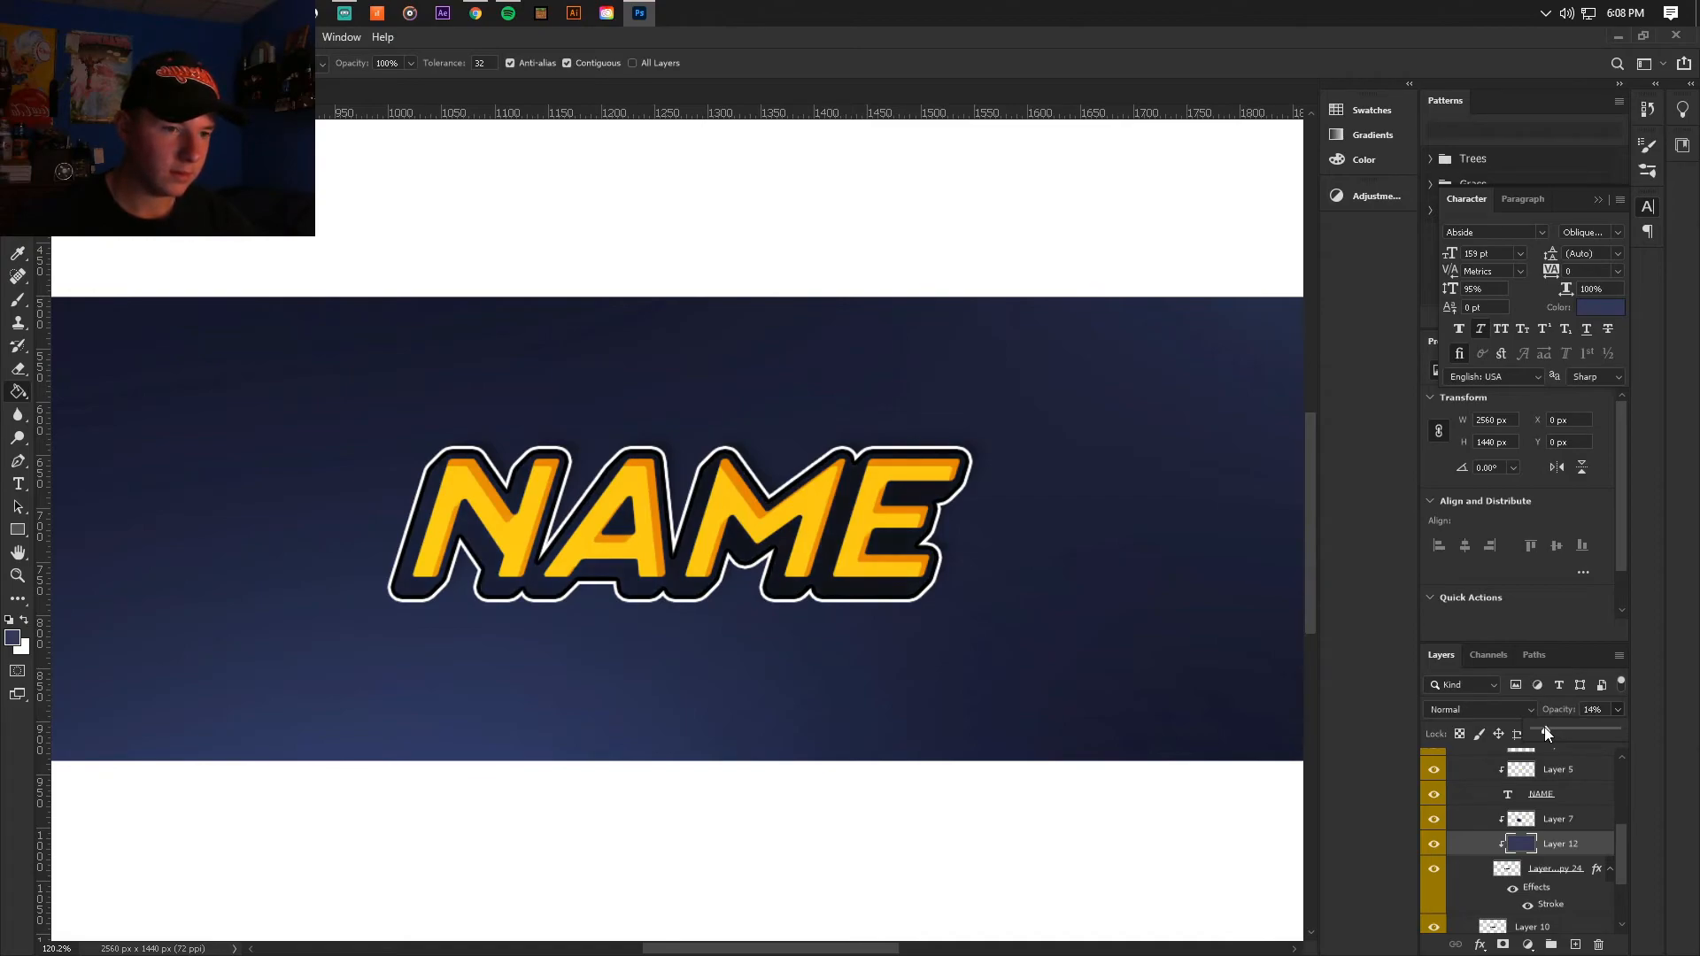
Step: Lower the opacity of clipped Layer 7 to 76% and save the document
left_click(1545, 819)
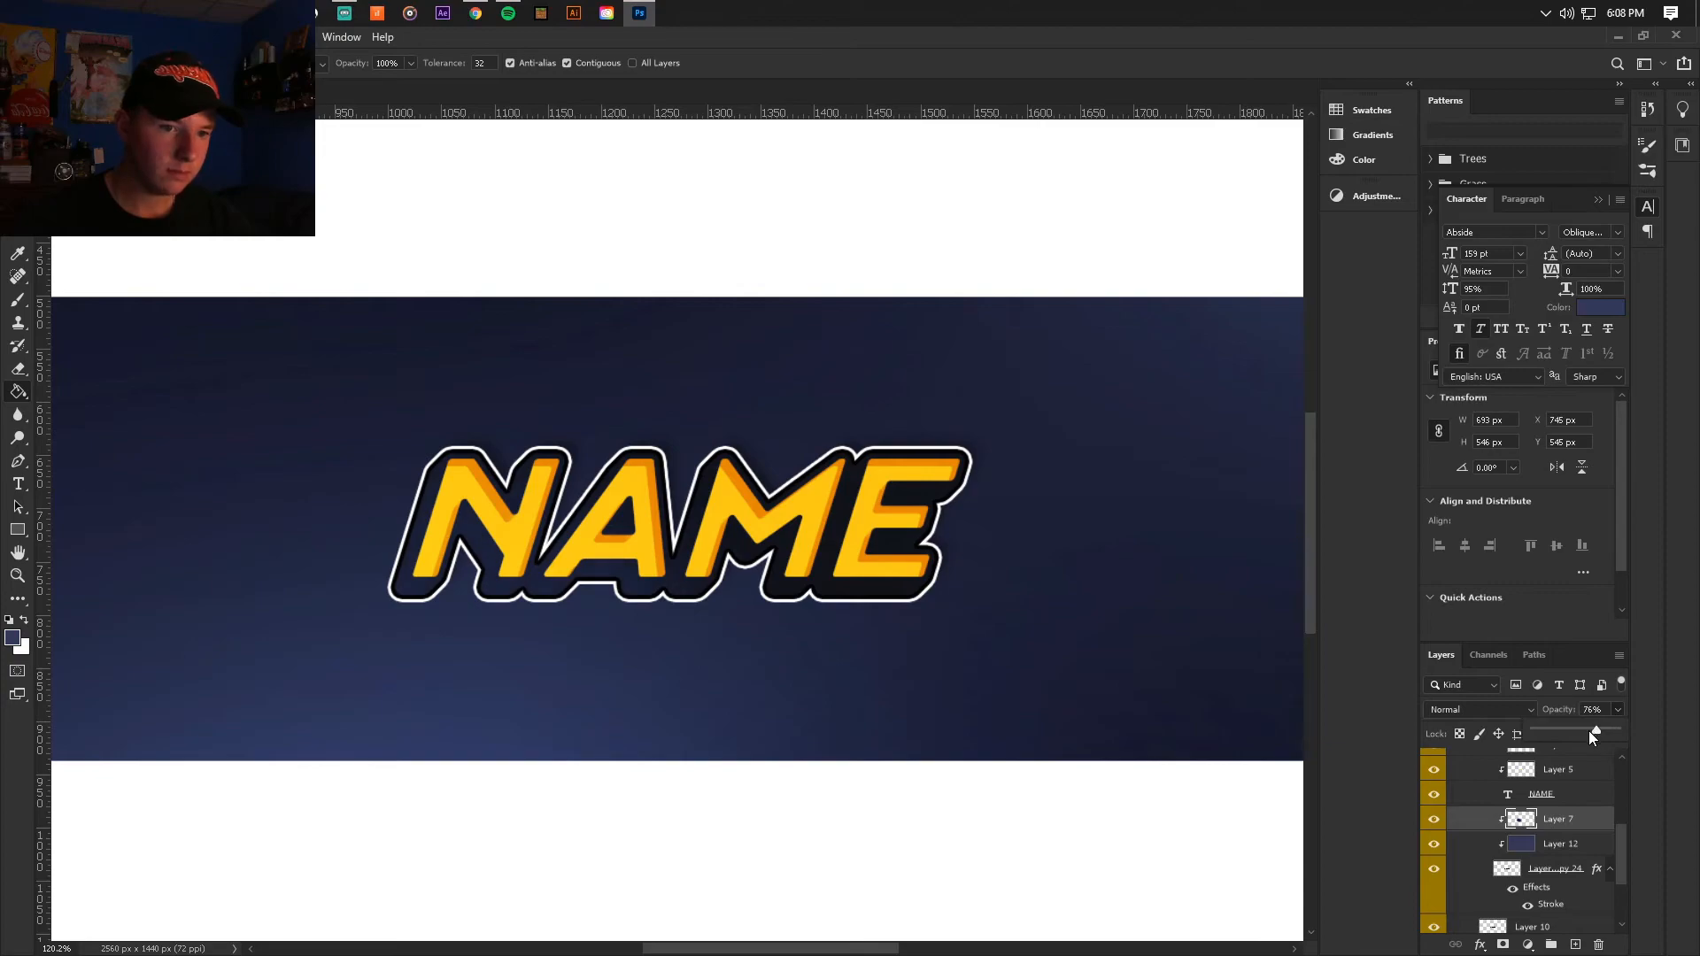
left_click(1545, 816)
scroll(865, 508, "down", 7)
scroll(843, 540, "up", 1)
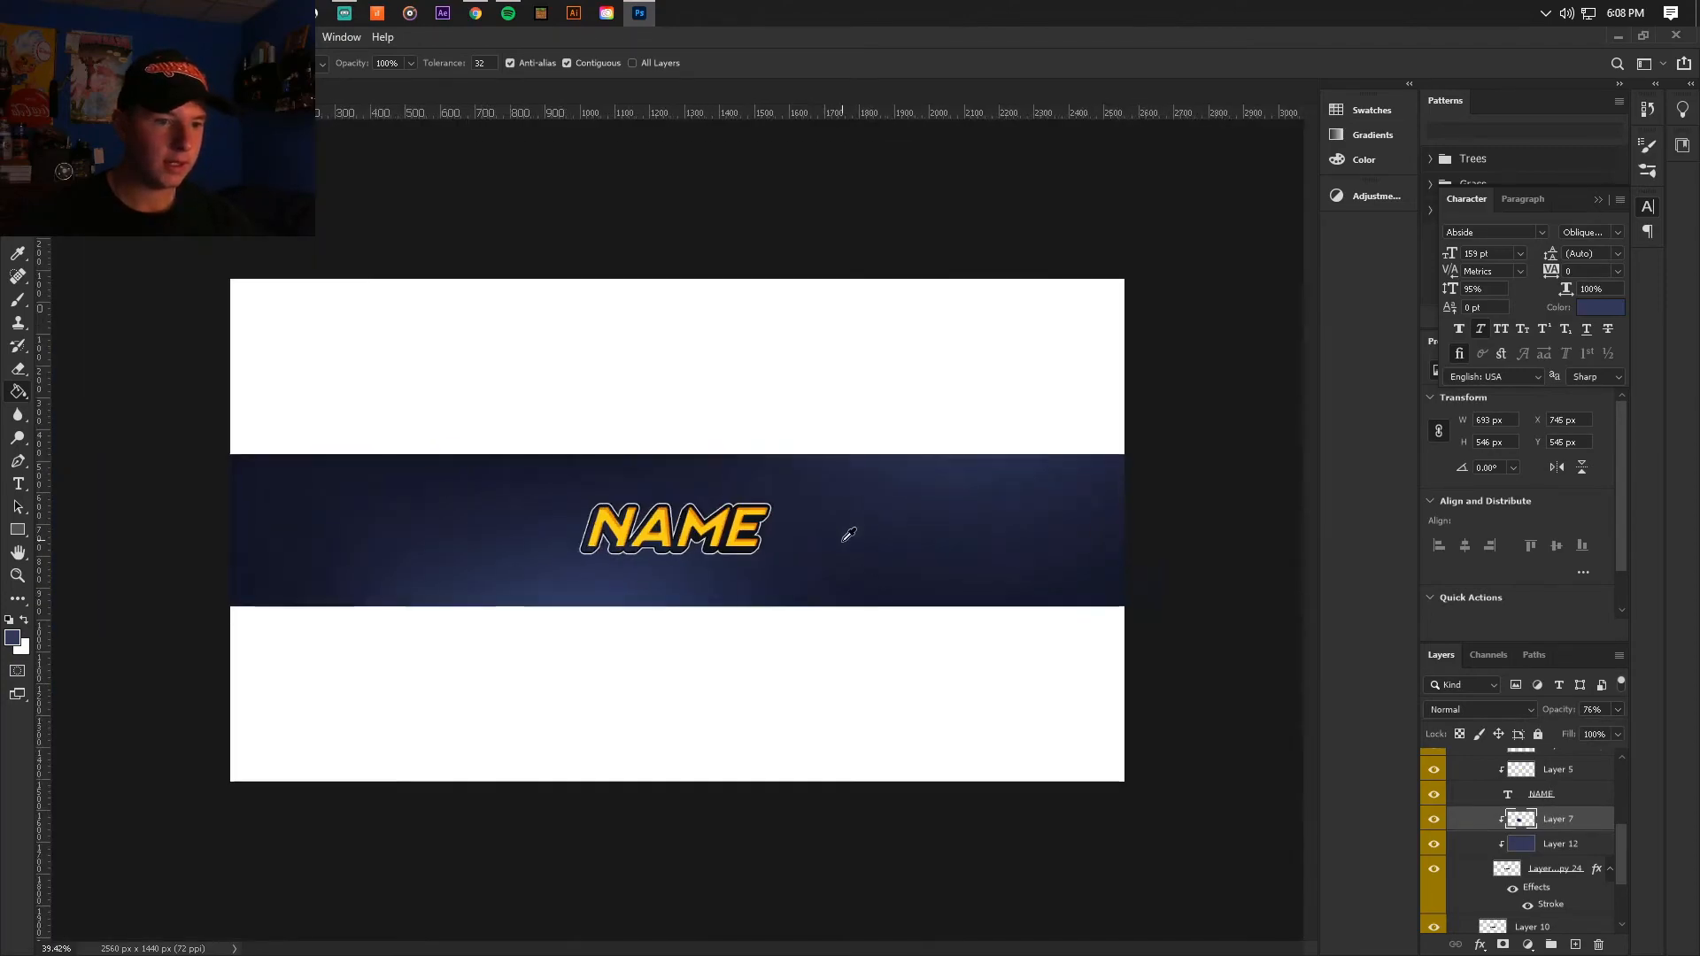
scroll(843, 540, "up", 2)
key("v")
left_click(34, 38)
left_click(106, 234)
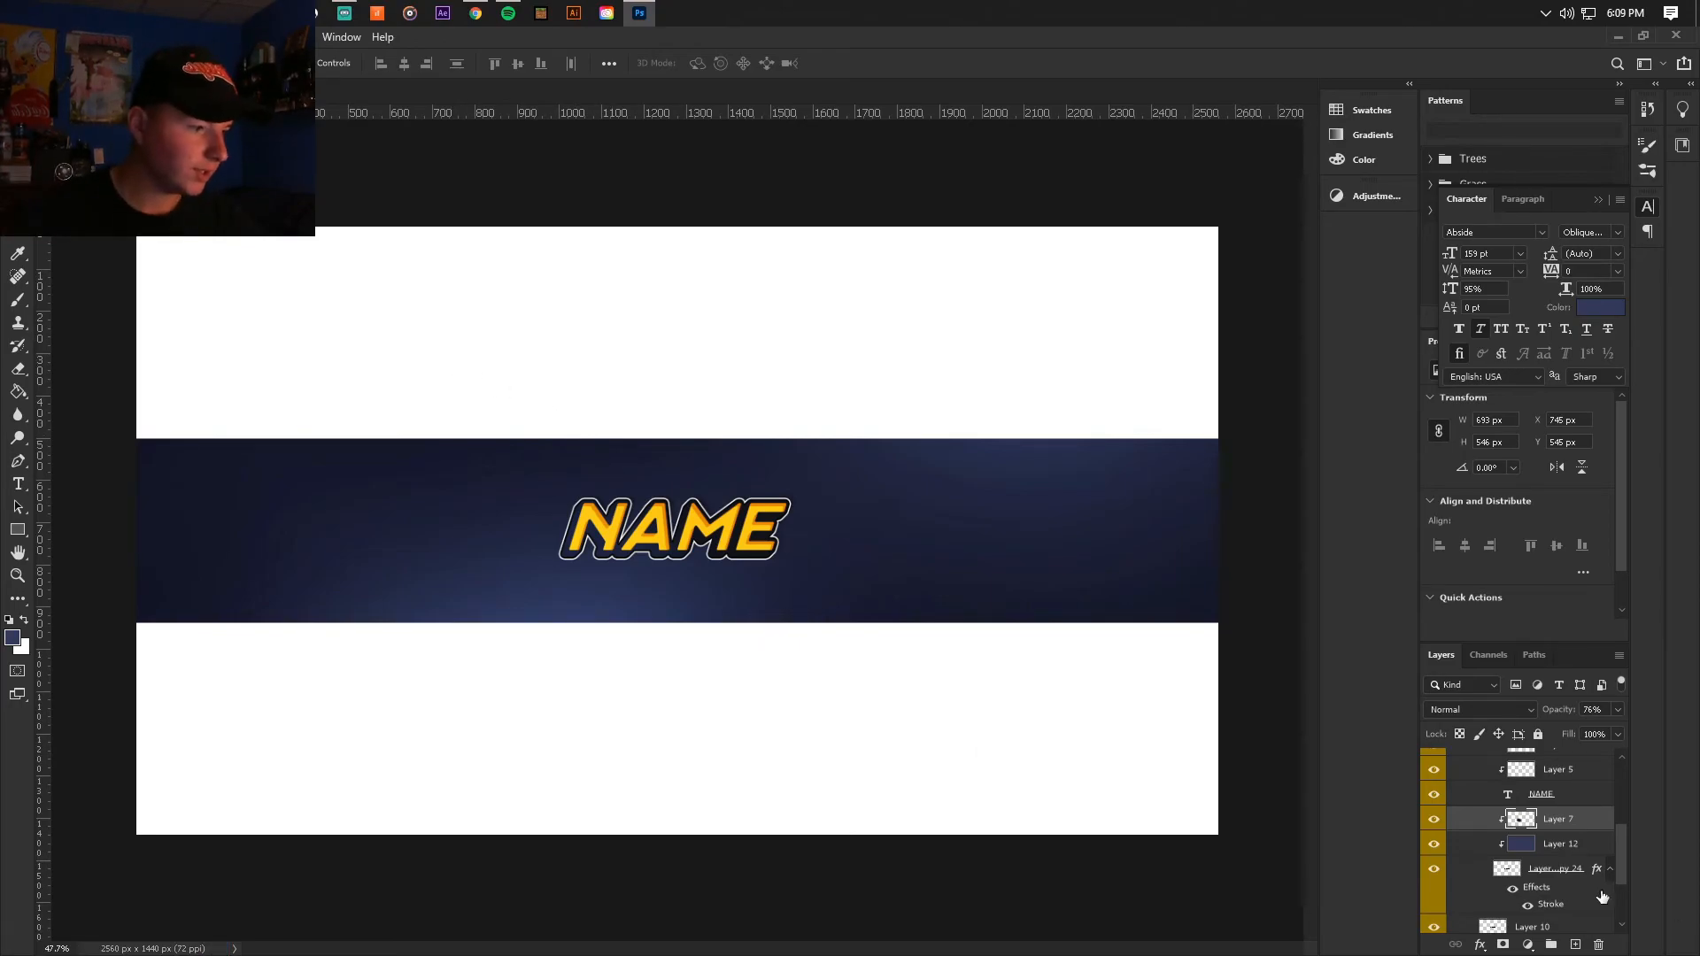
Step: Move the shadow Layer 10 up and to the right to about X 1013, Y 619 px and set its opacity to 65%
scroll(1611, 899, "down", 2)
left_click(1530, 863)
left_click(1617, 710)
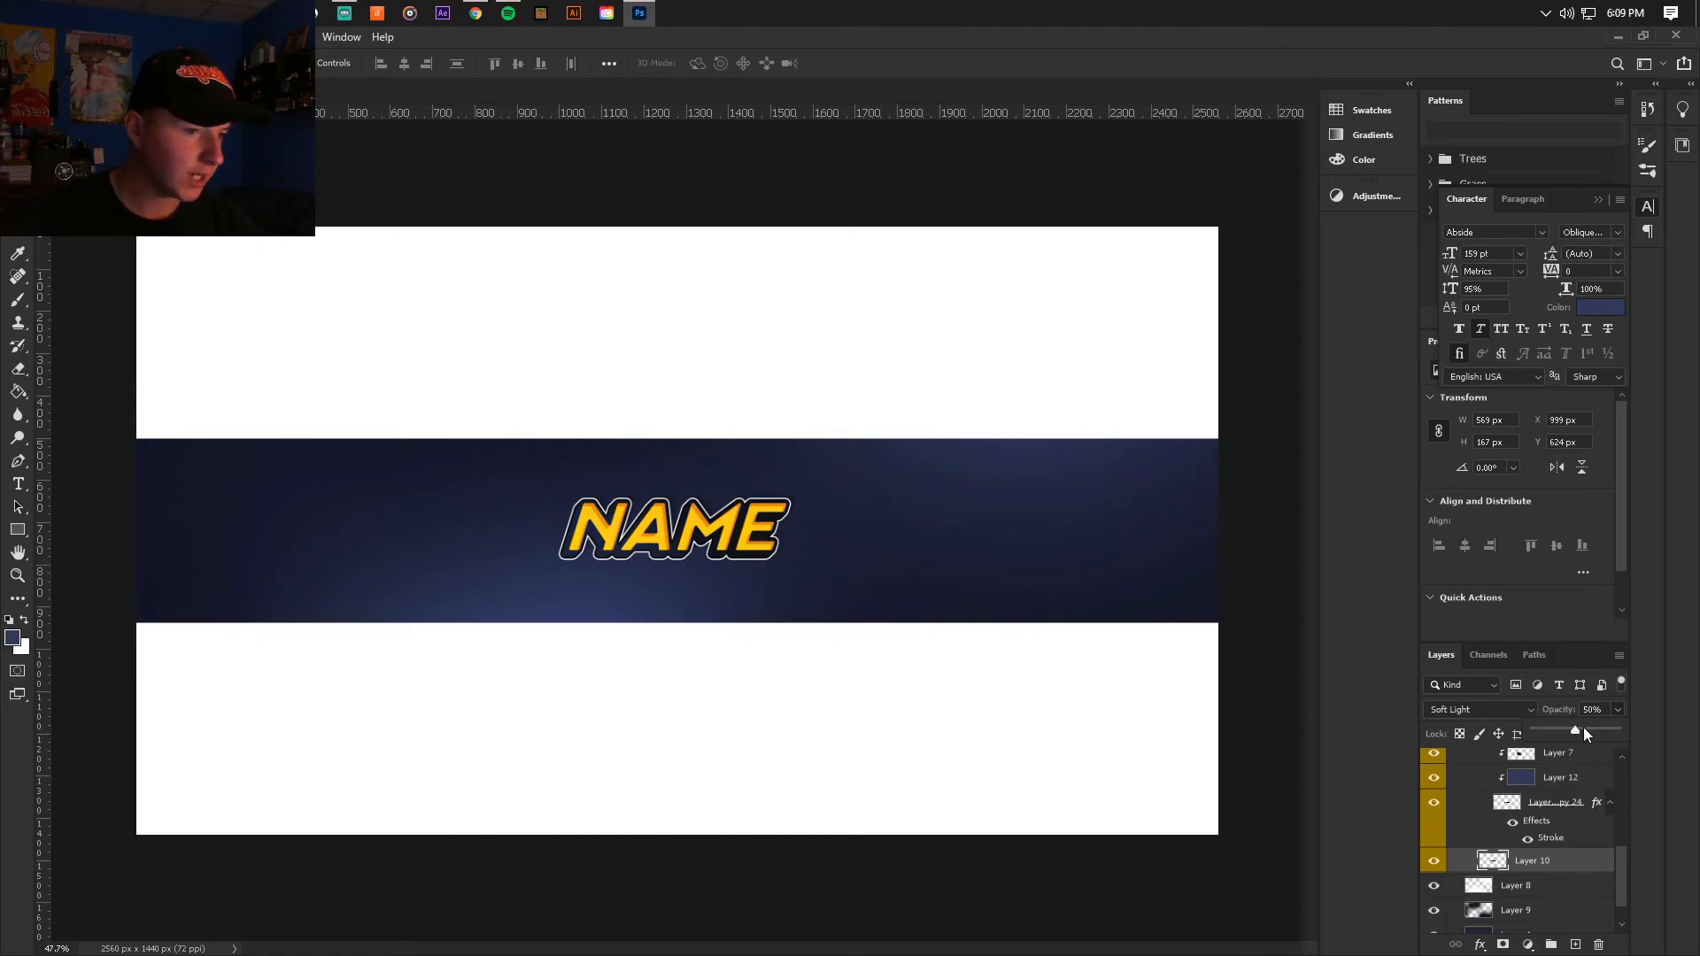
left_click_drag(1590, 728, 1597, 731)
scroll(602, 509, "up", 3)
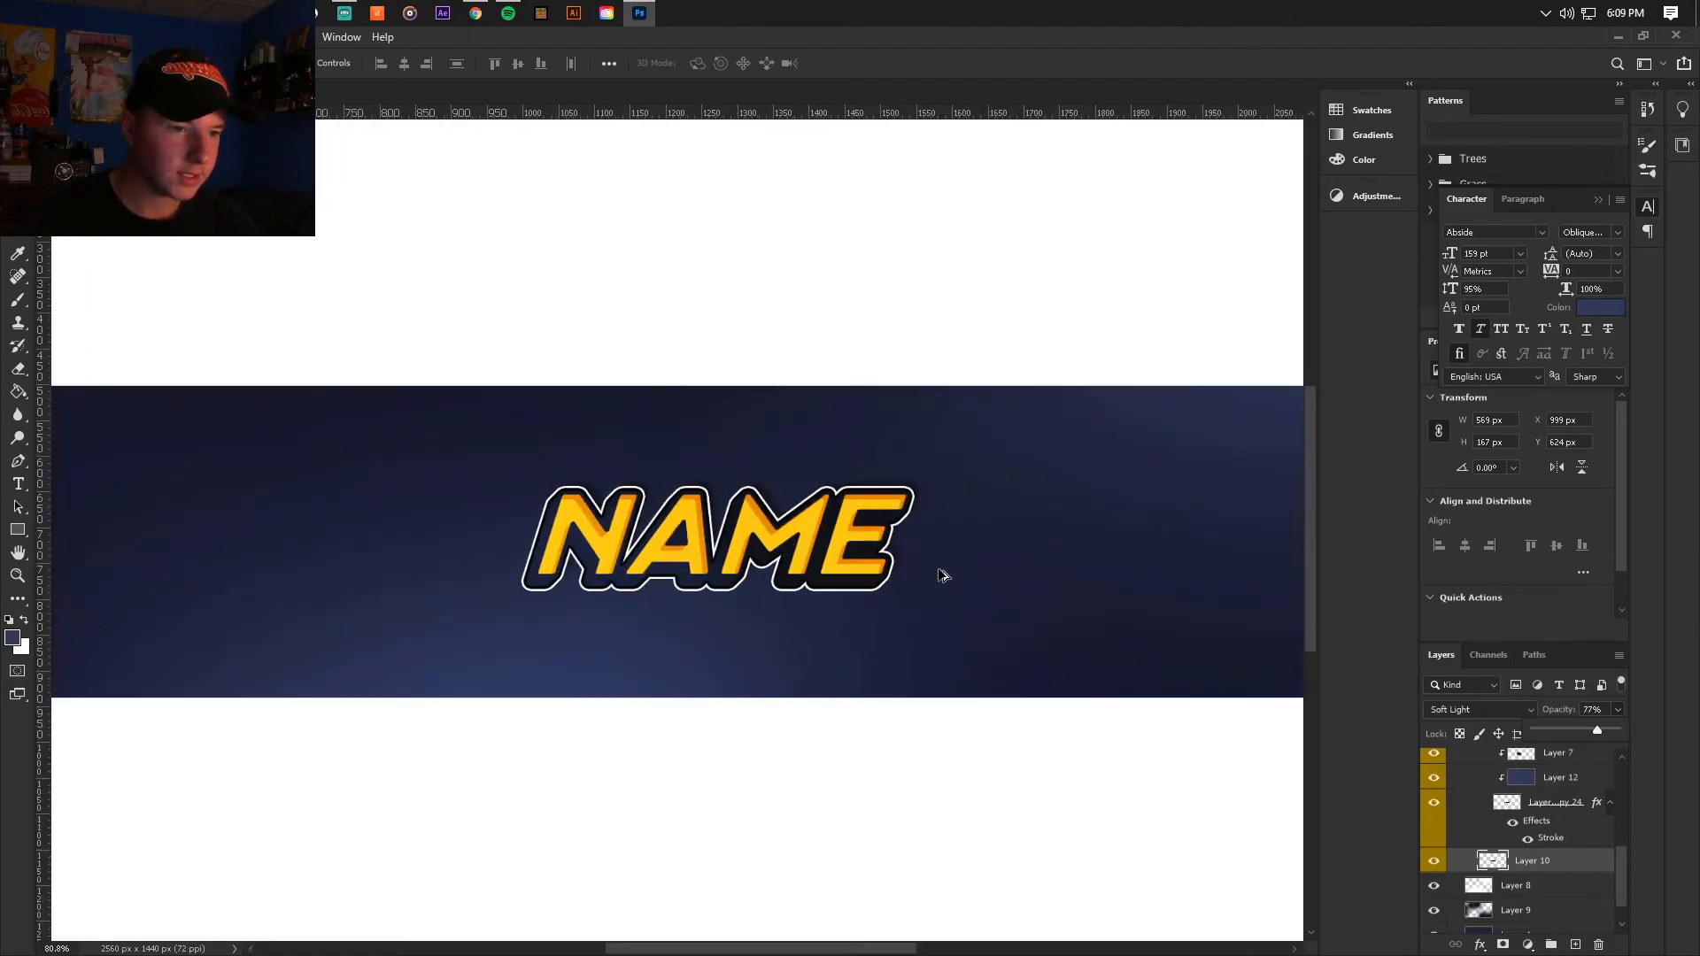
scroll(941, 576, "up", 2)
key("ctrl+t")
left_click_drag(818, 523, 829, 521)
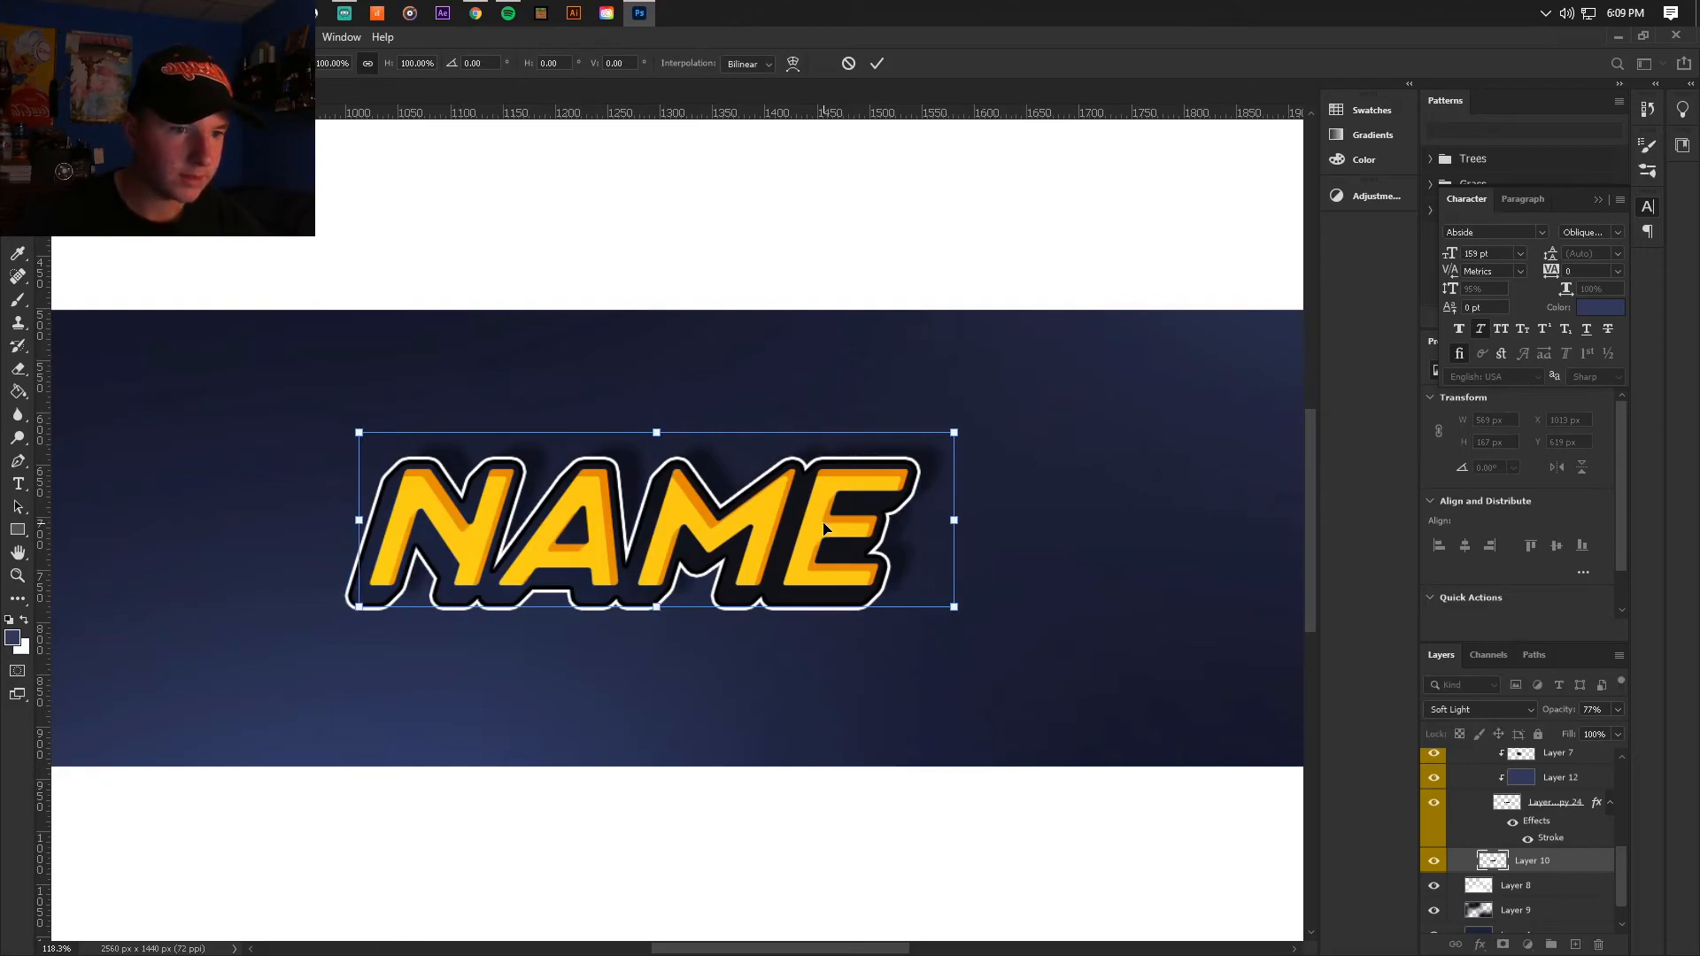
key("Return")
left_click(1618, 709)
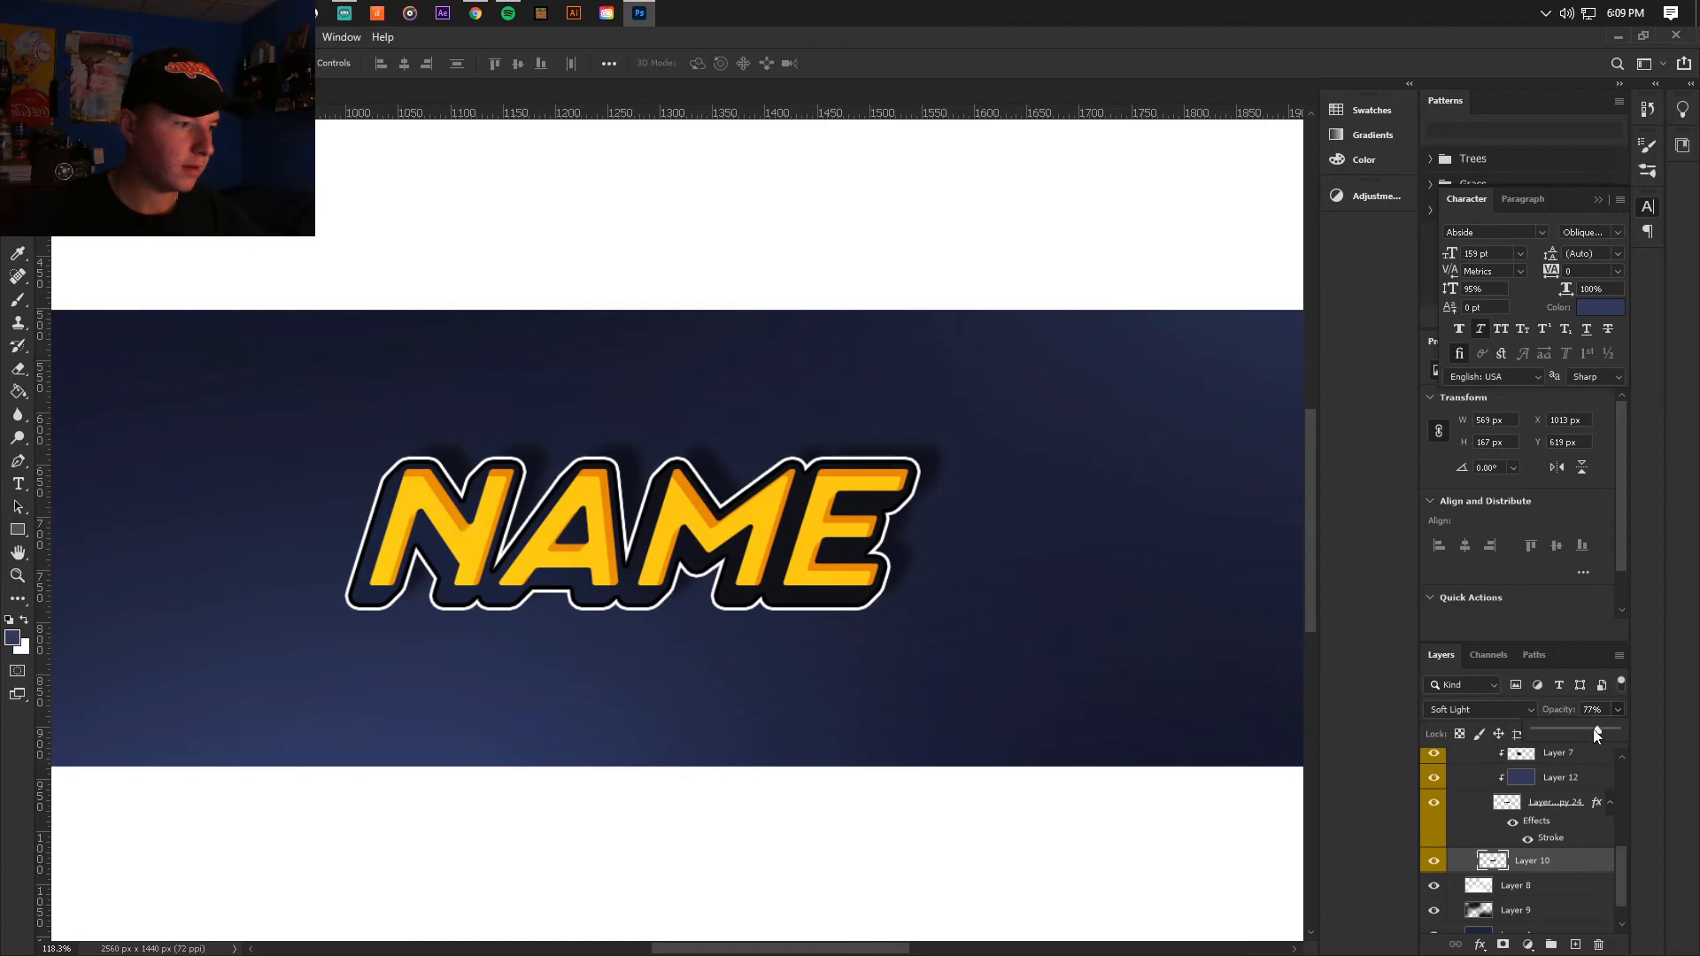
scroll(960, 576, "down", 5)
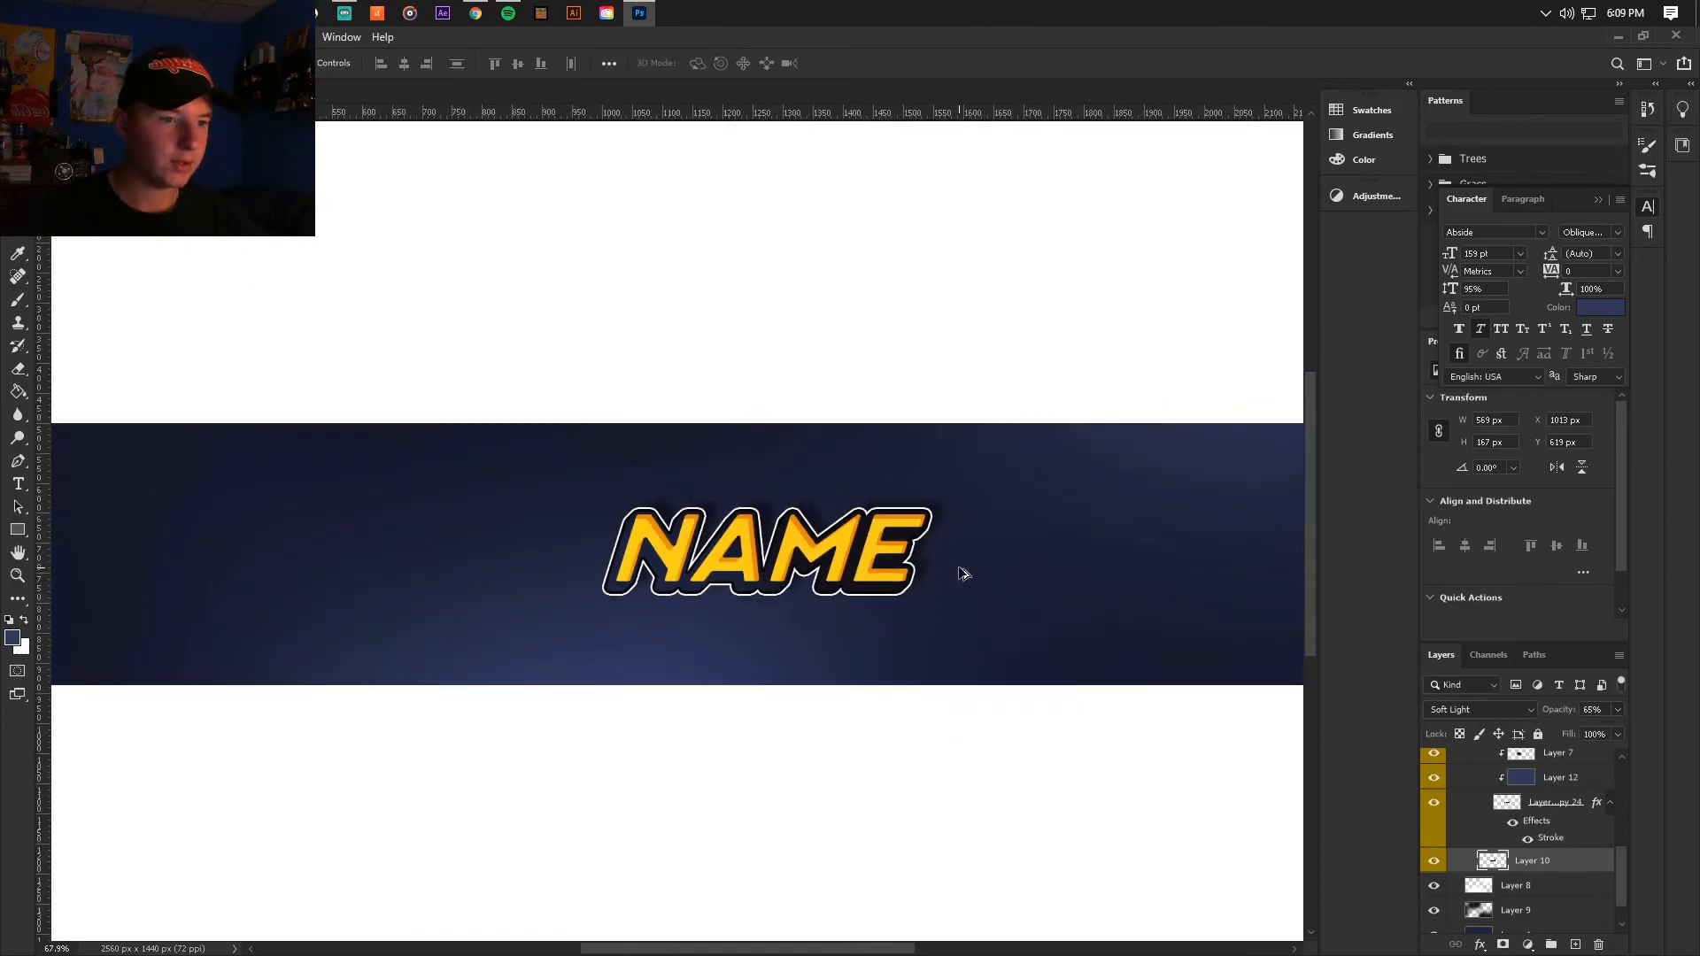
Step: Shift the shadow Layer 10 back to the left to about X 1002 px, keeping Y at 619 px
scroll(832, 548, "up", 4)
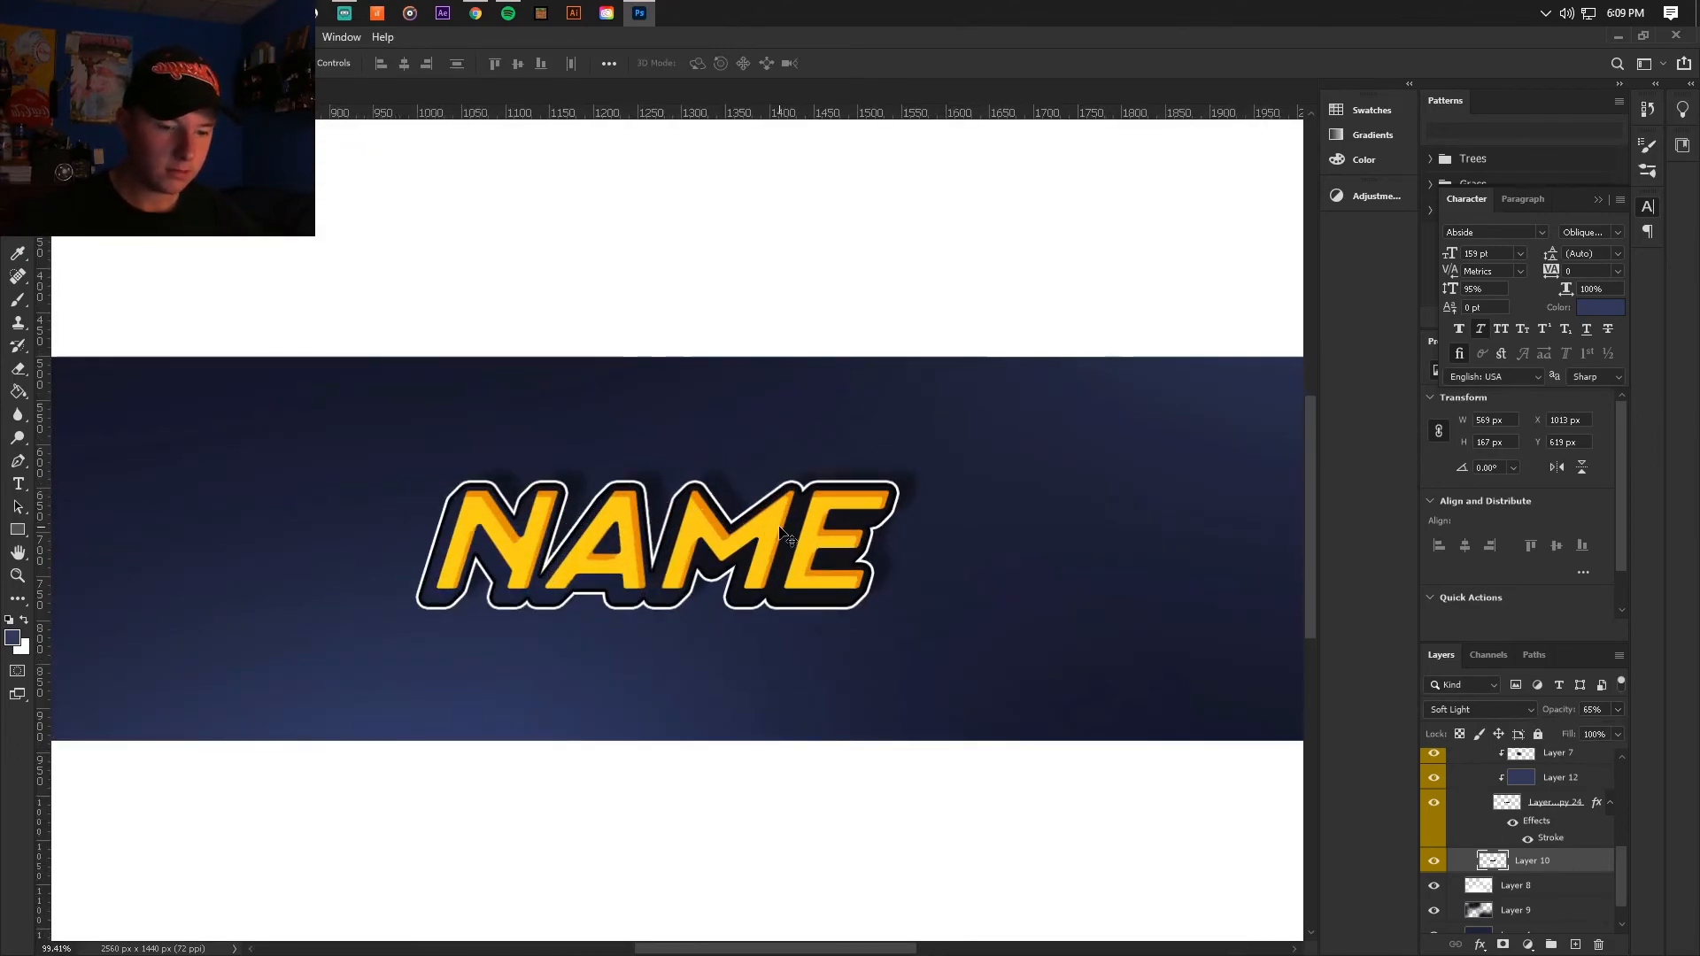
key("ctrl+t")
left_click_drag(771, 530, 760, 529)
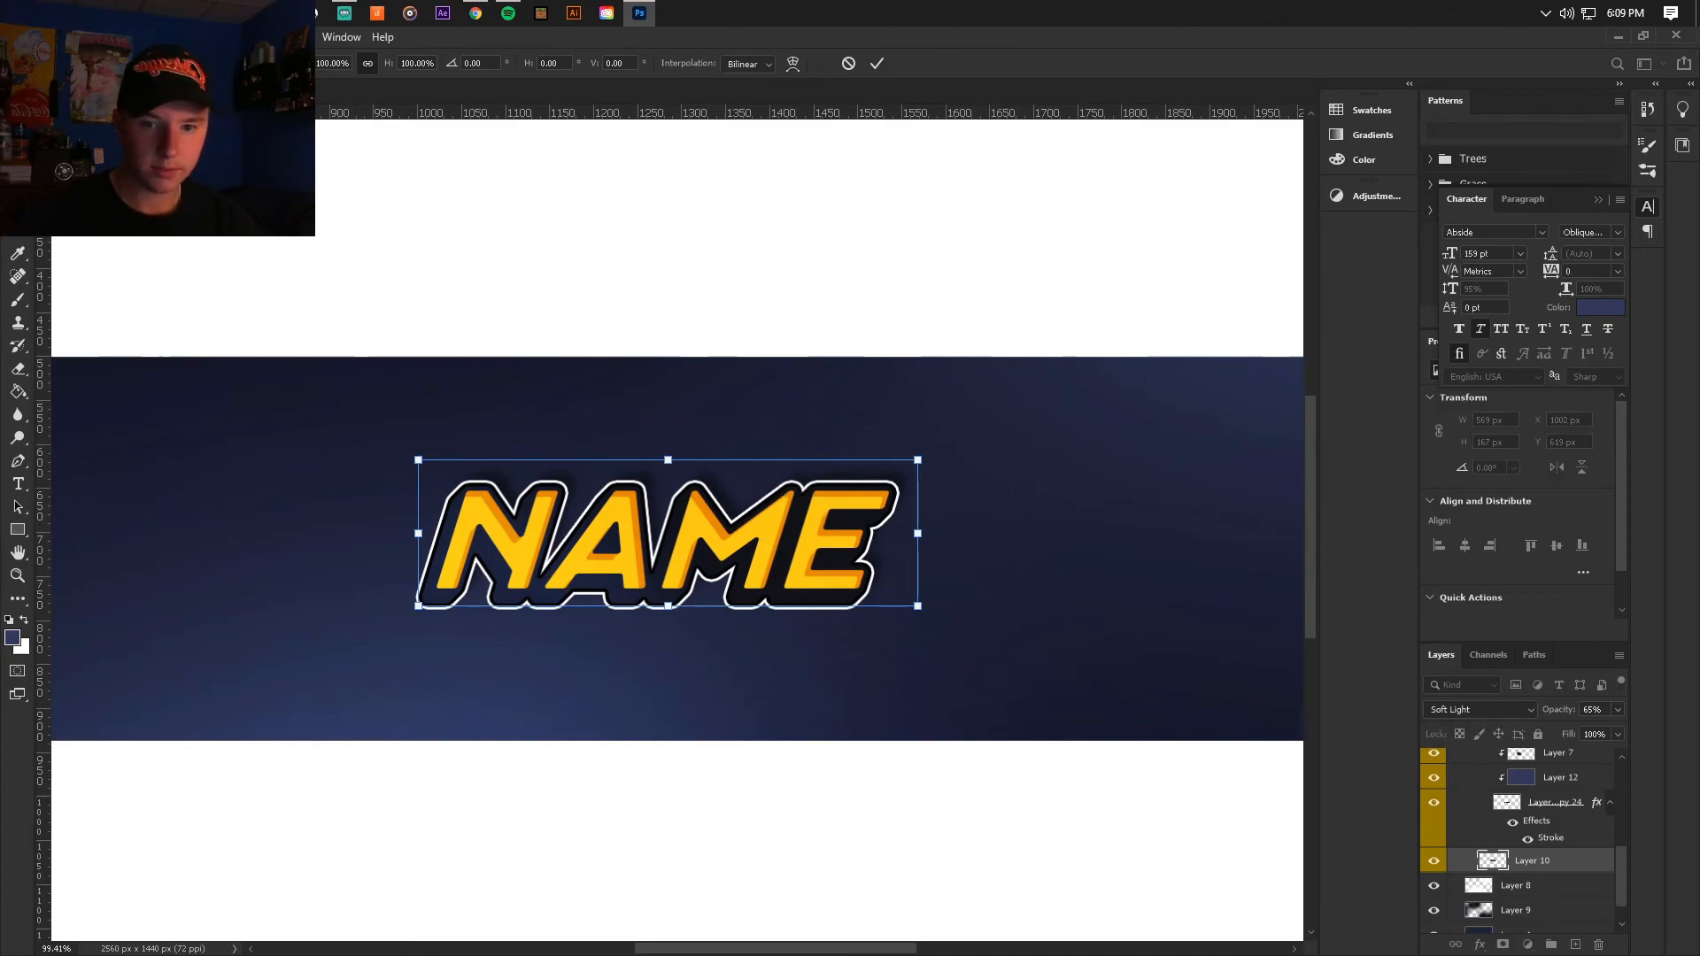
key("Return")
scroll(618, 455, "down", 4)
scroll(693, 512, "up", 2)
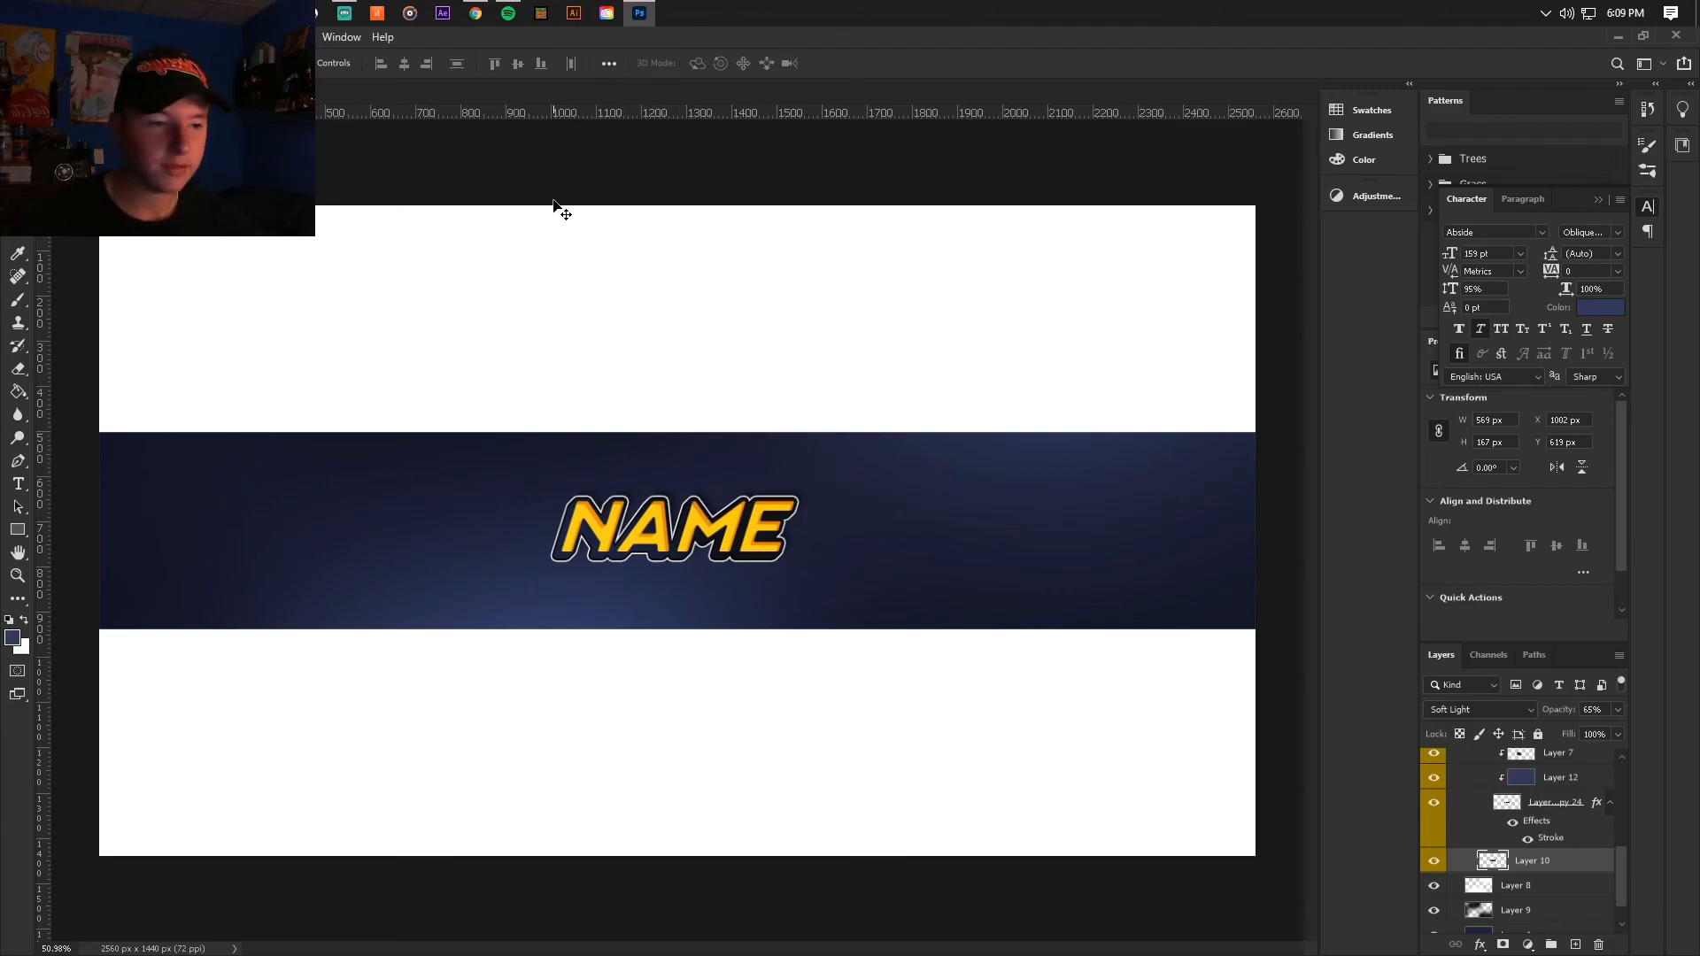
Step: Fill Layer 3 in the Header group with the bright yellow sampled from the NAME lettering
scroll(1505, 797, "up", 5)
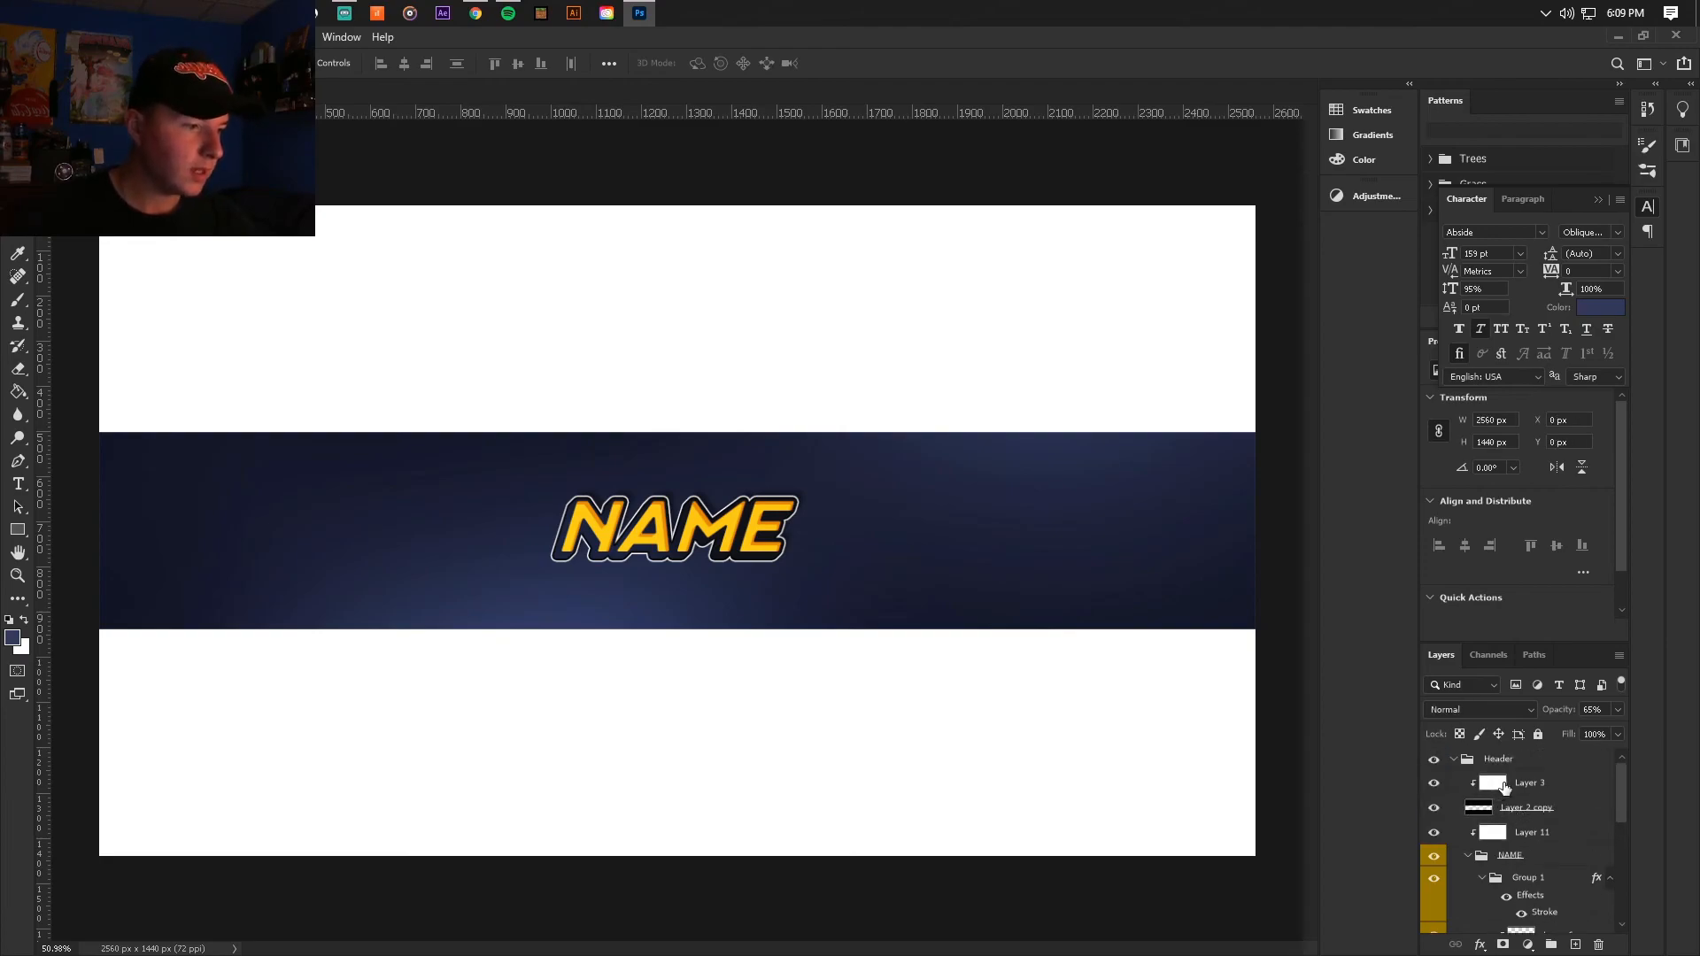
left_click(1503, 786)
key("g")
left_click(601, 522, "alt")
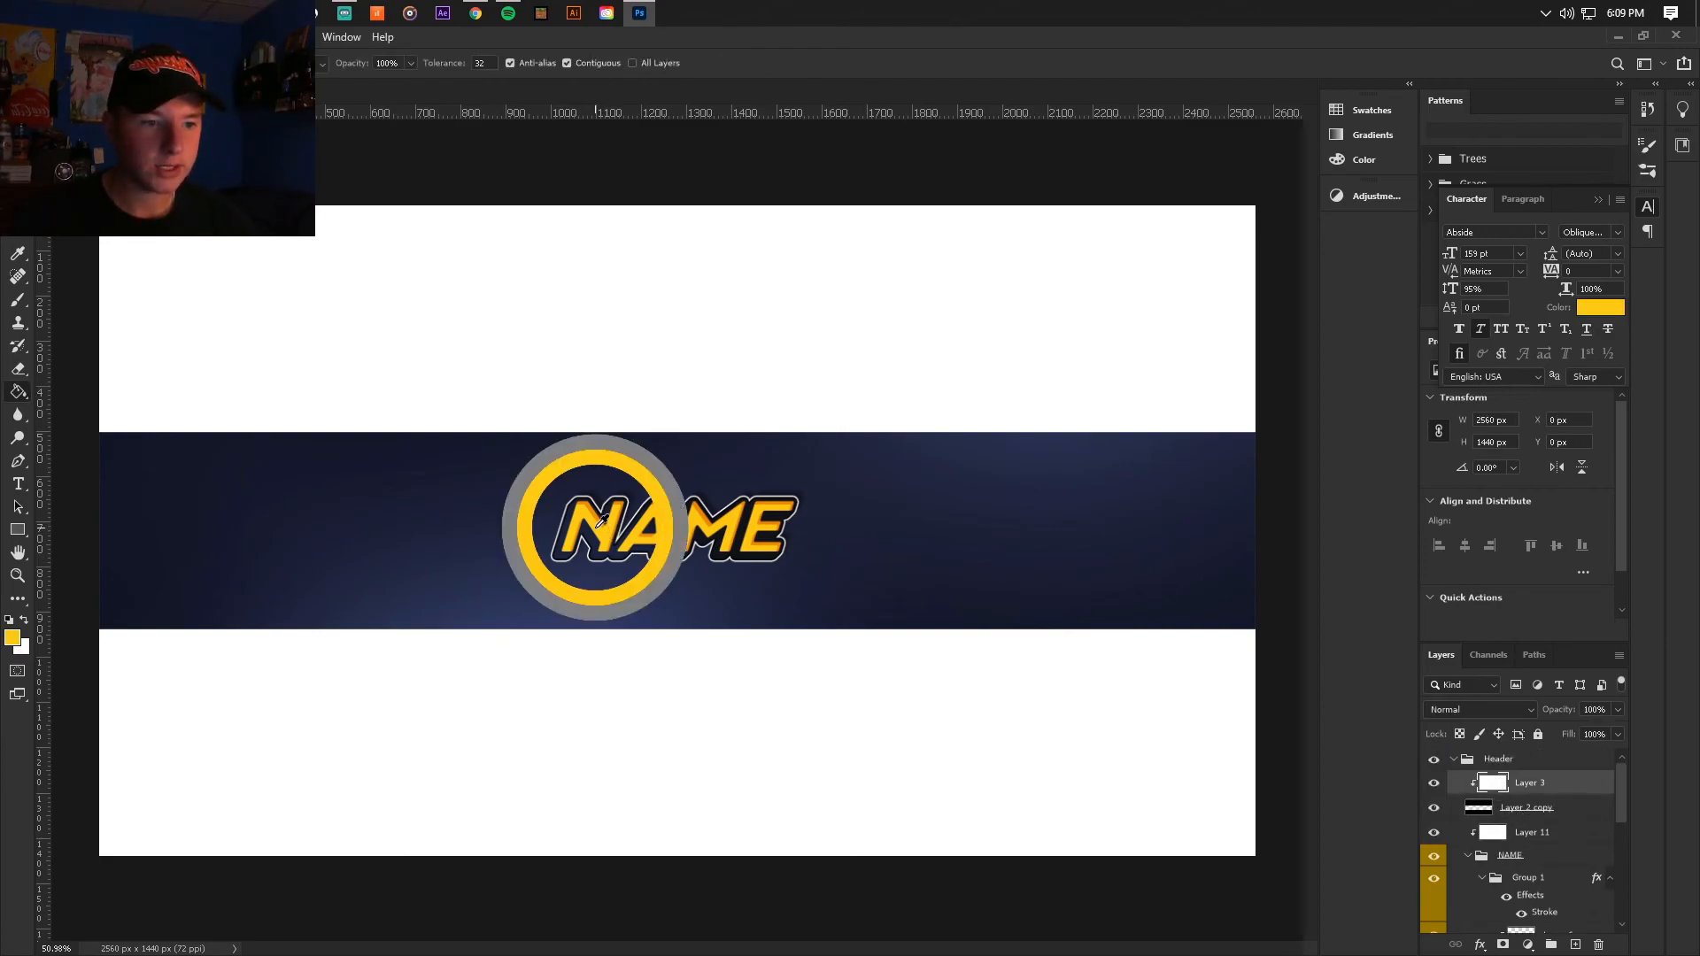
left_click(666, 373)
left_click(695, 511, "alt")
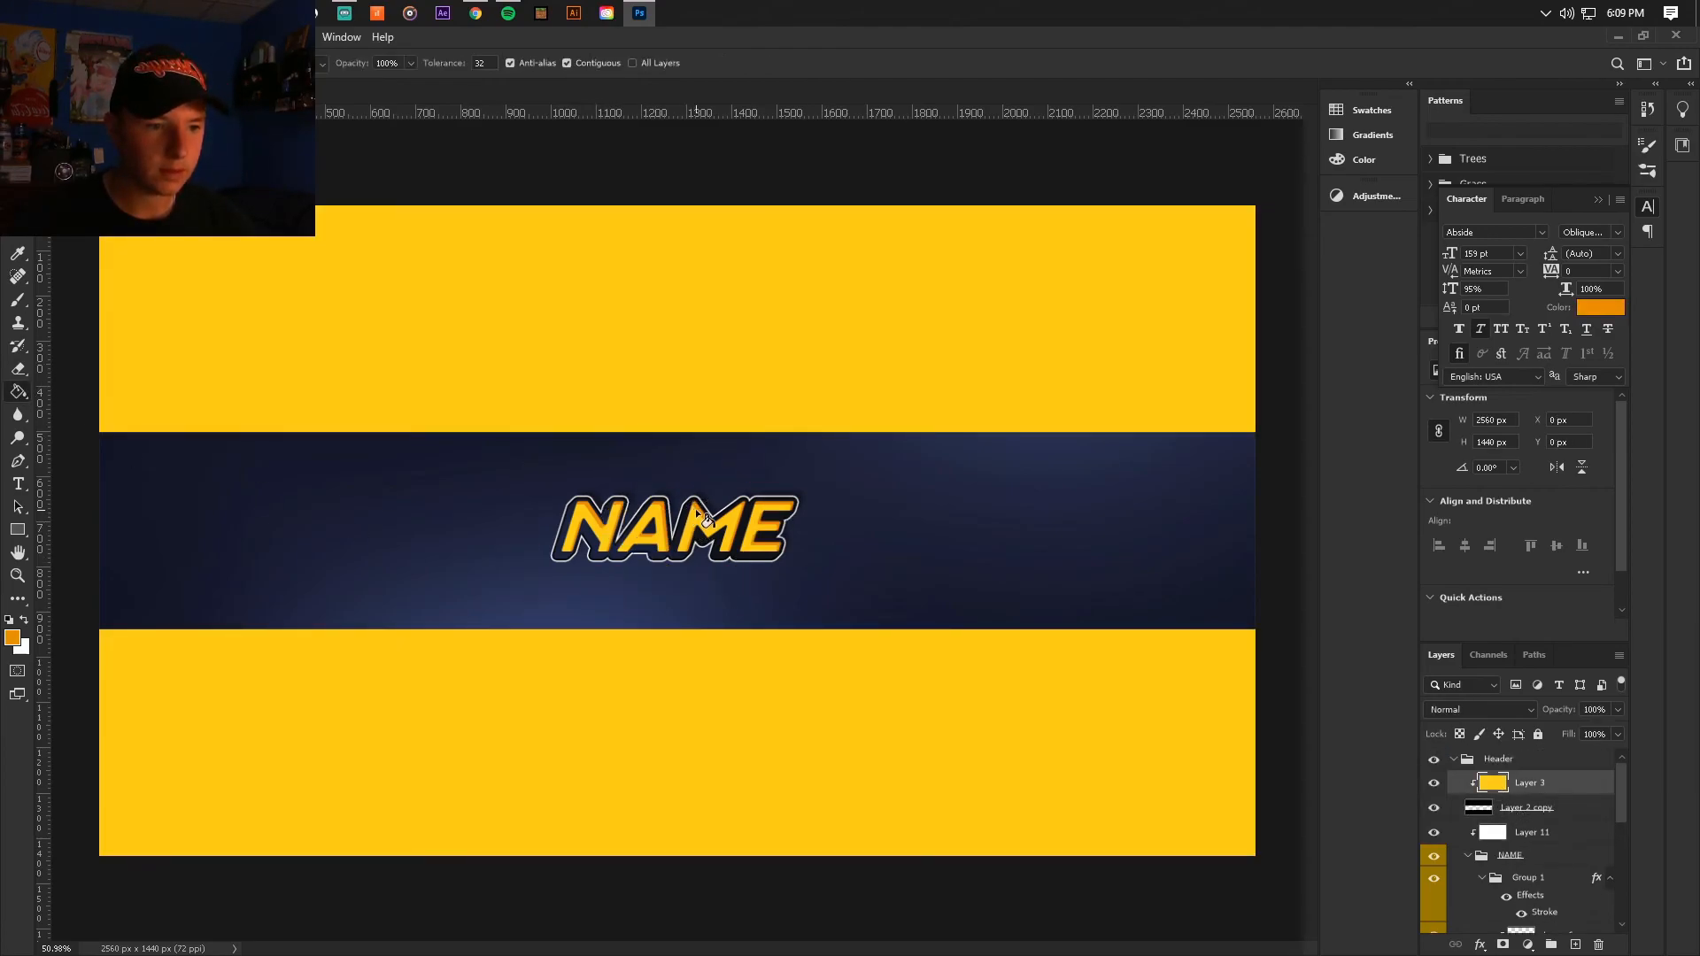
left_click(699, 515)
left_click(703, 520, "alt")
left_click(709, 524)
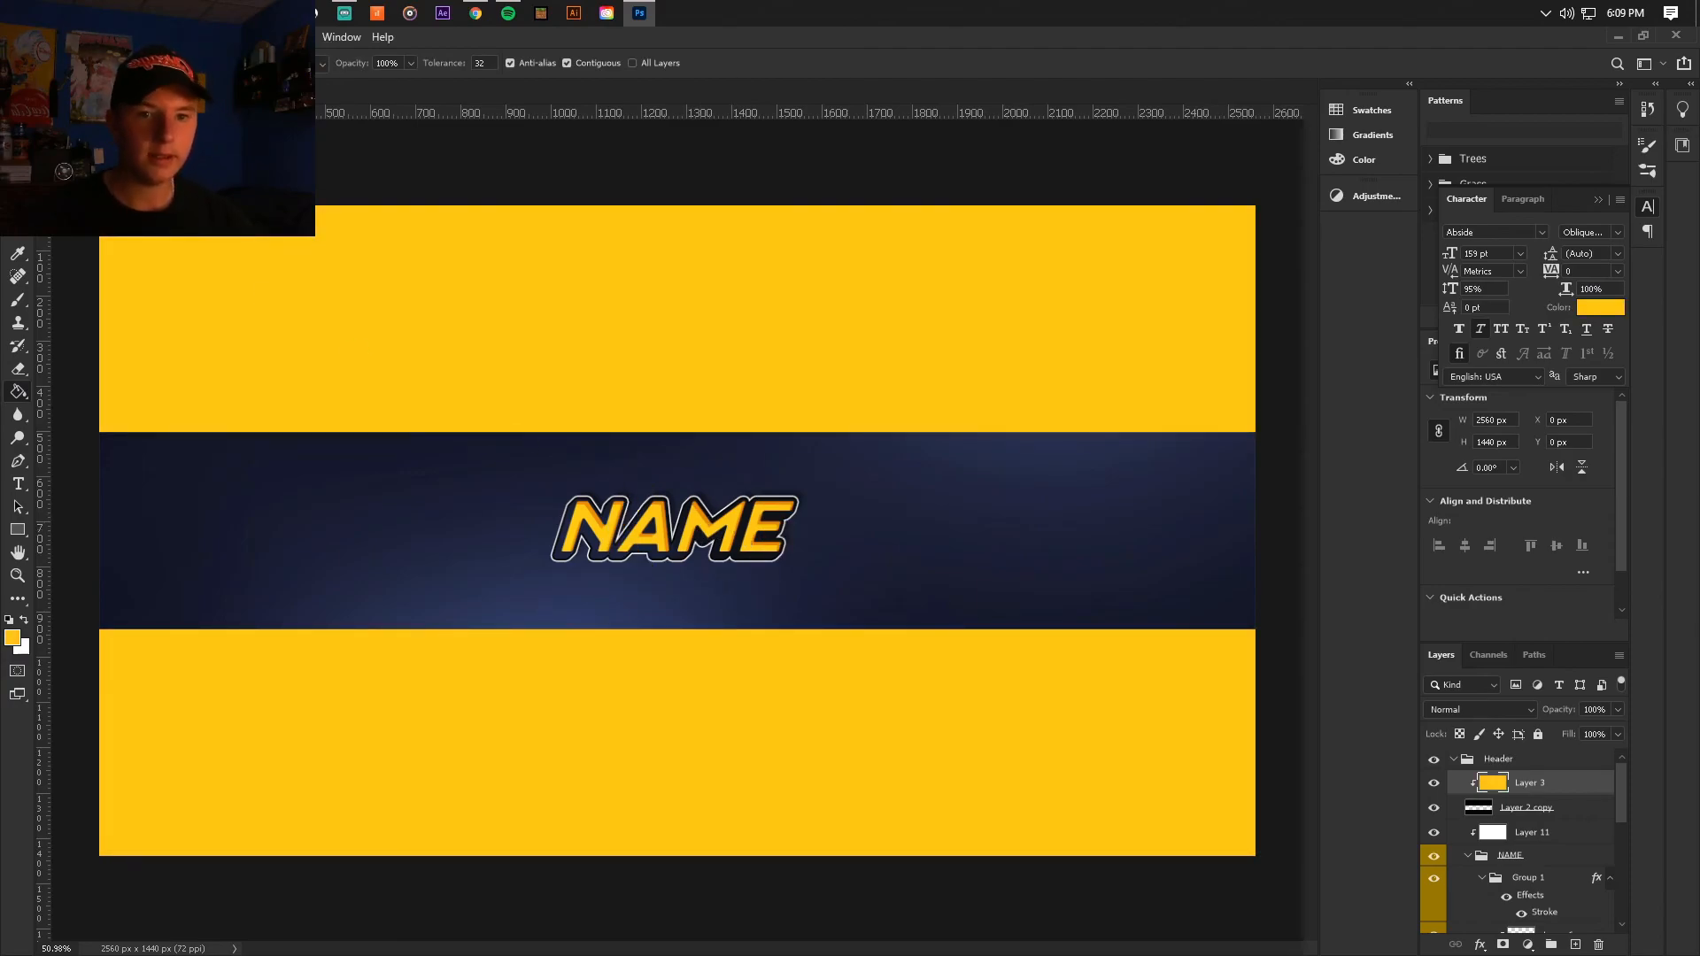
Step: Save the banner document with the yellow areas around the header strip
key("v")
left_click(37, 37)
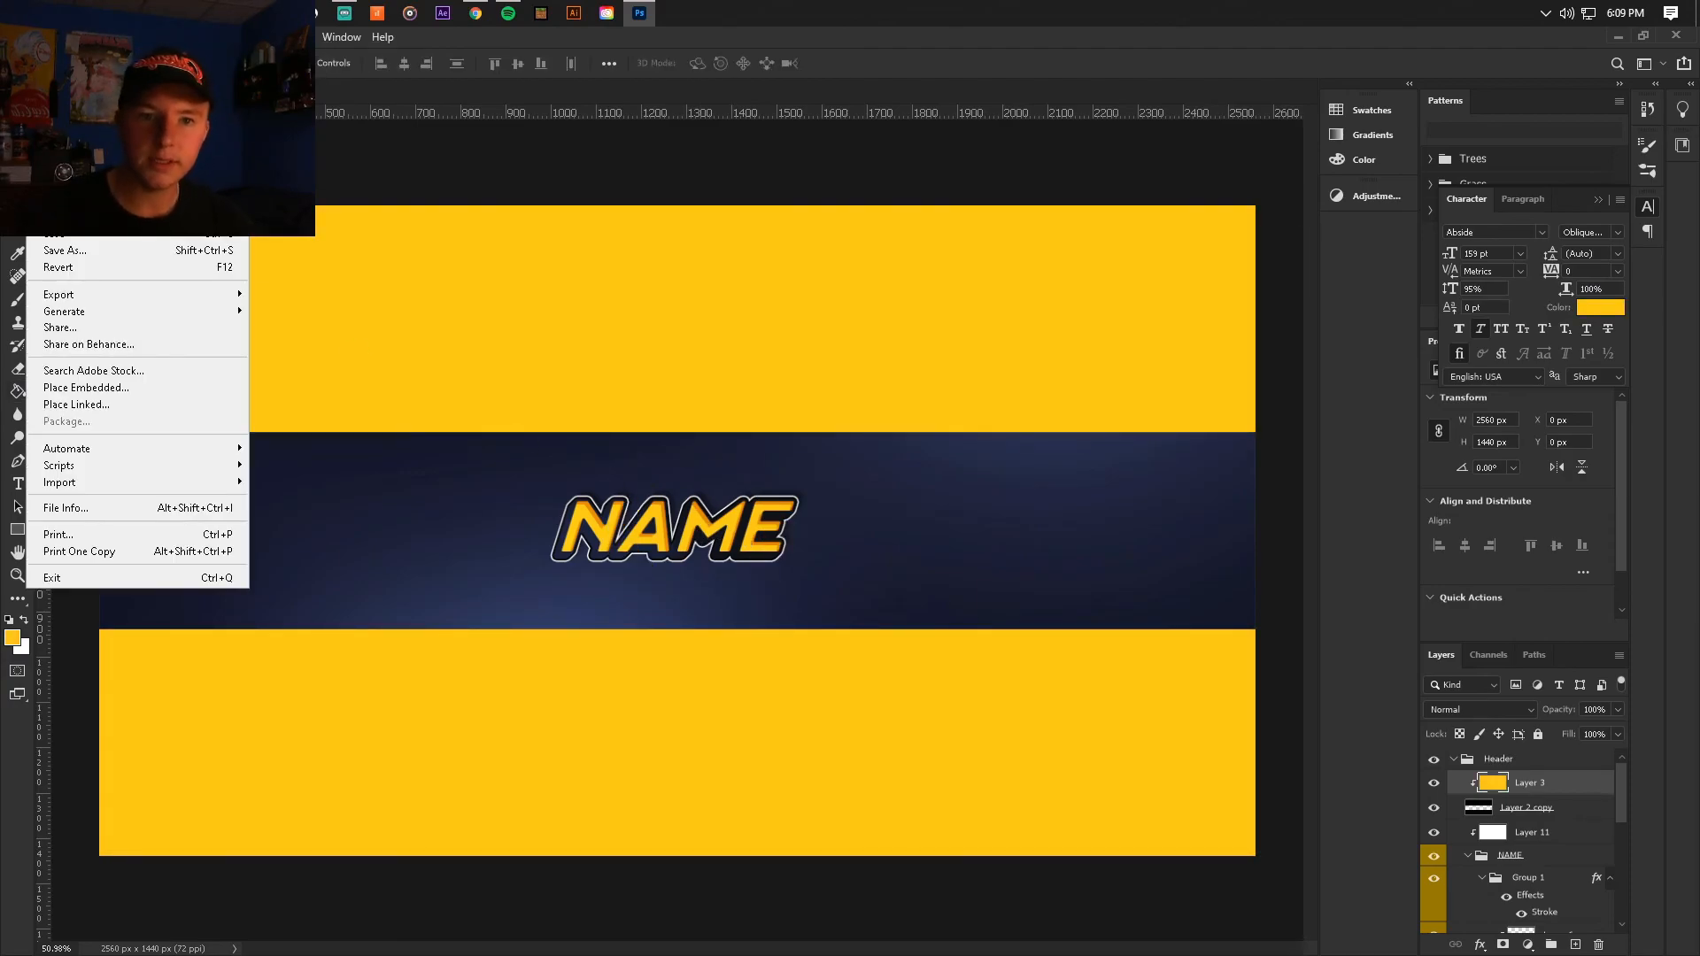
left_click(79, 237)
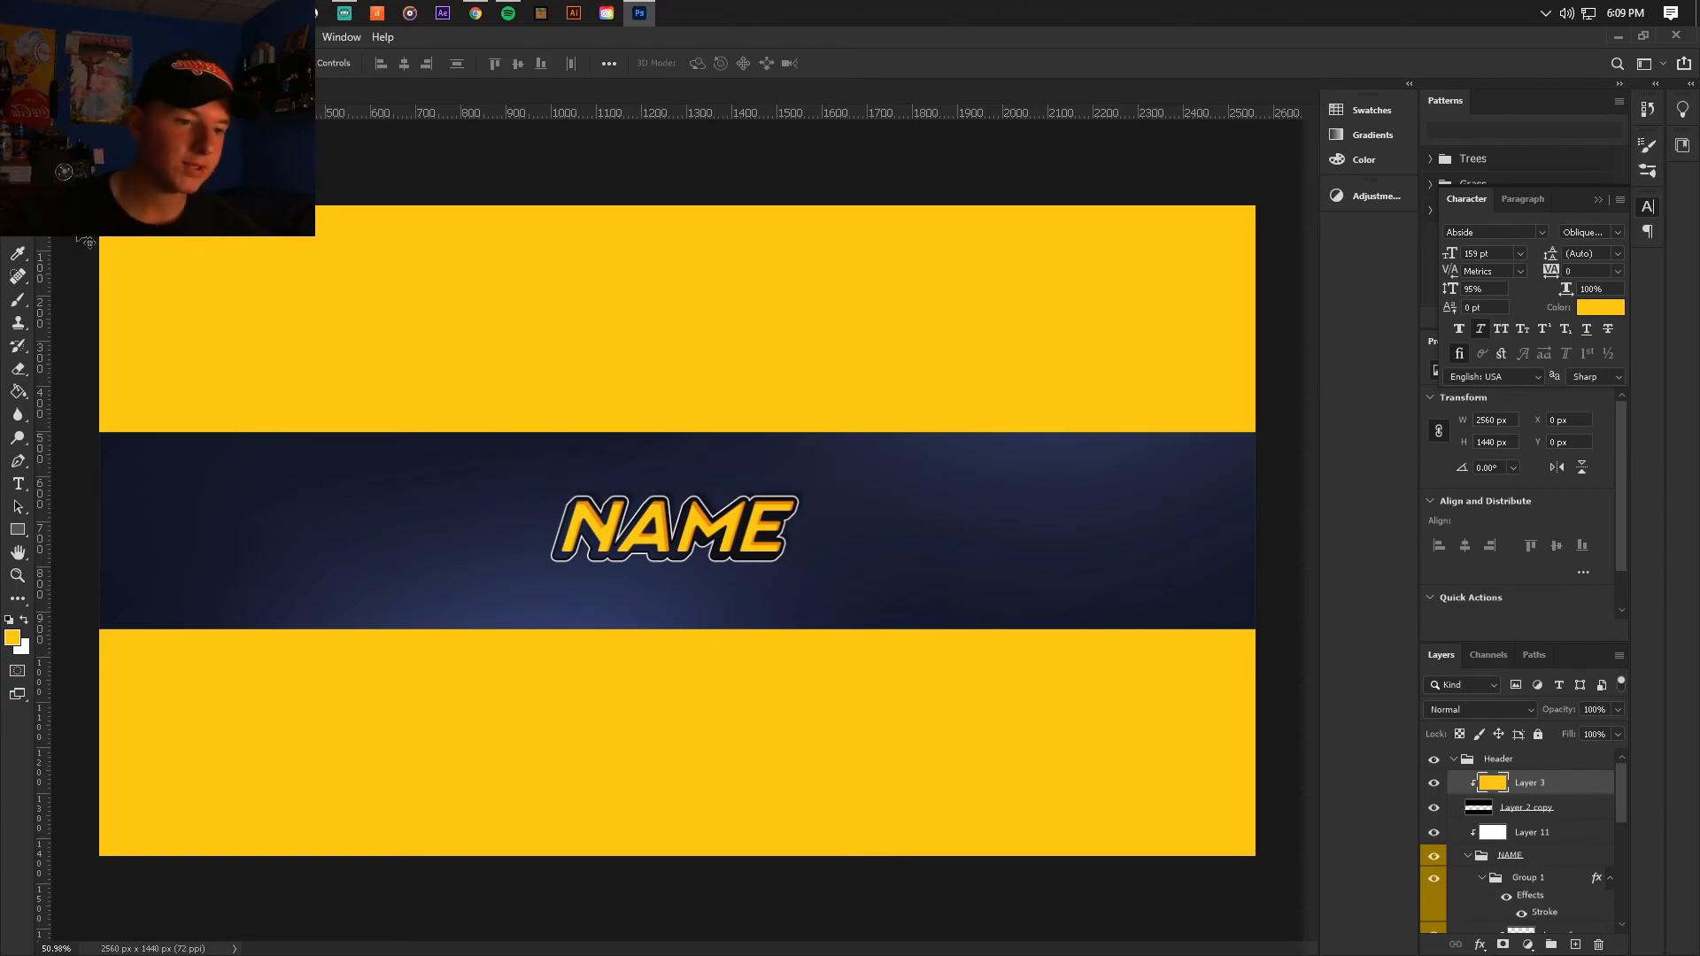